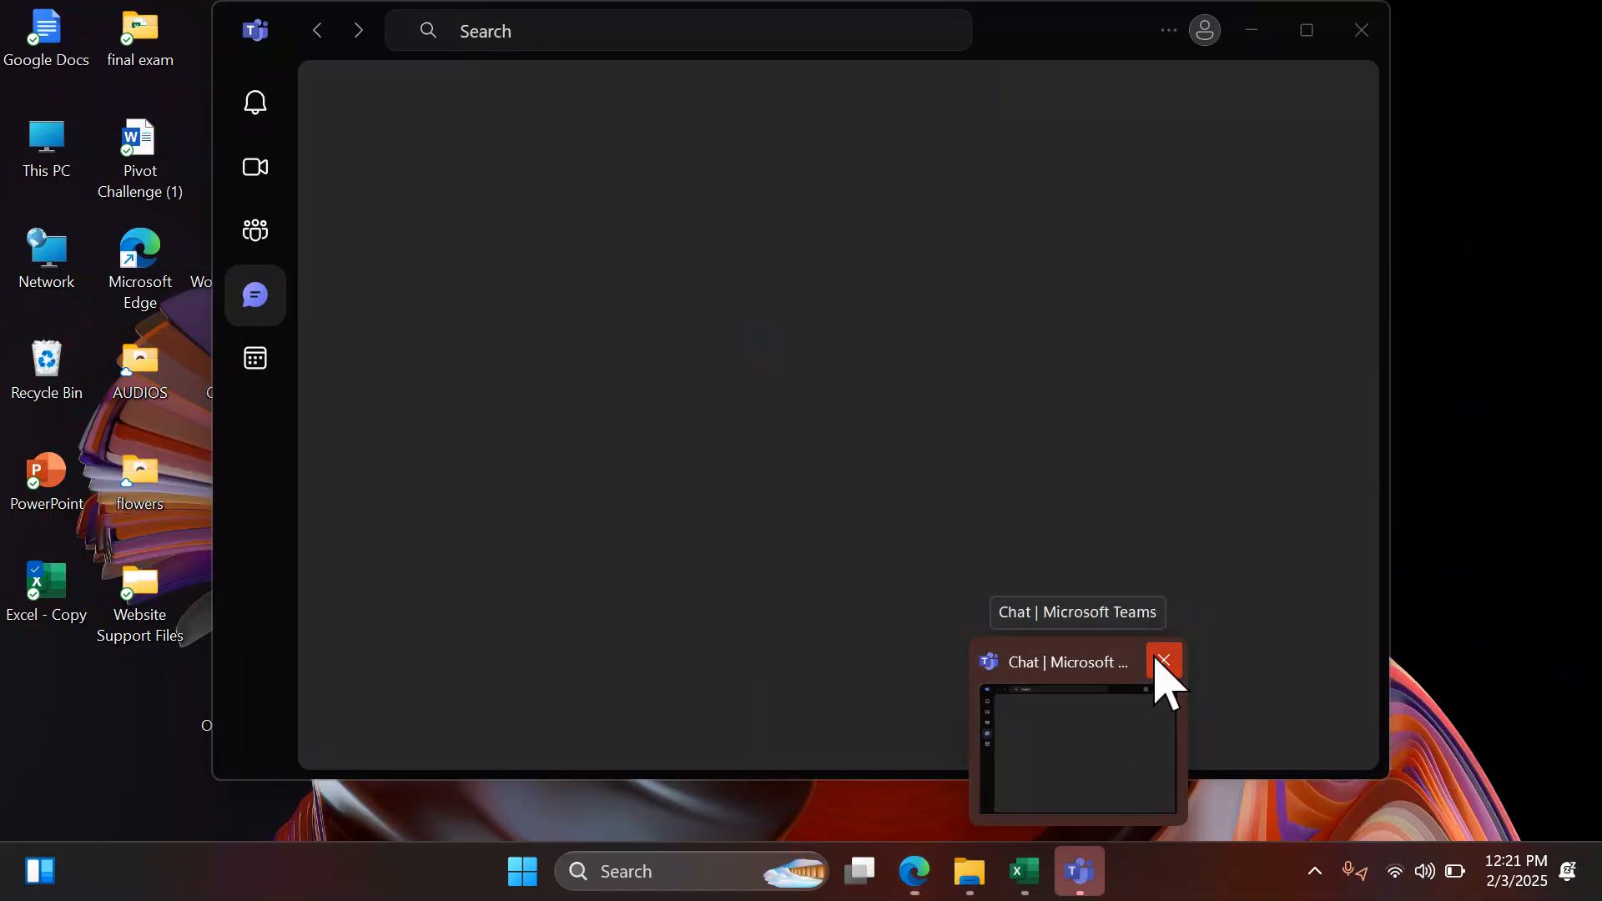
Step: Close the Microsoft Teams window and read the practice tasks on subtotals and tables in the challenge PDF
click(1164, 660)
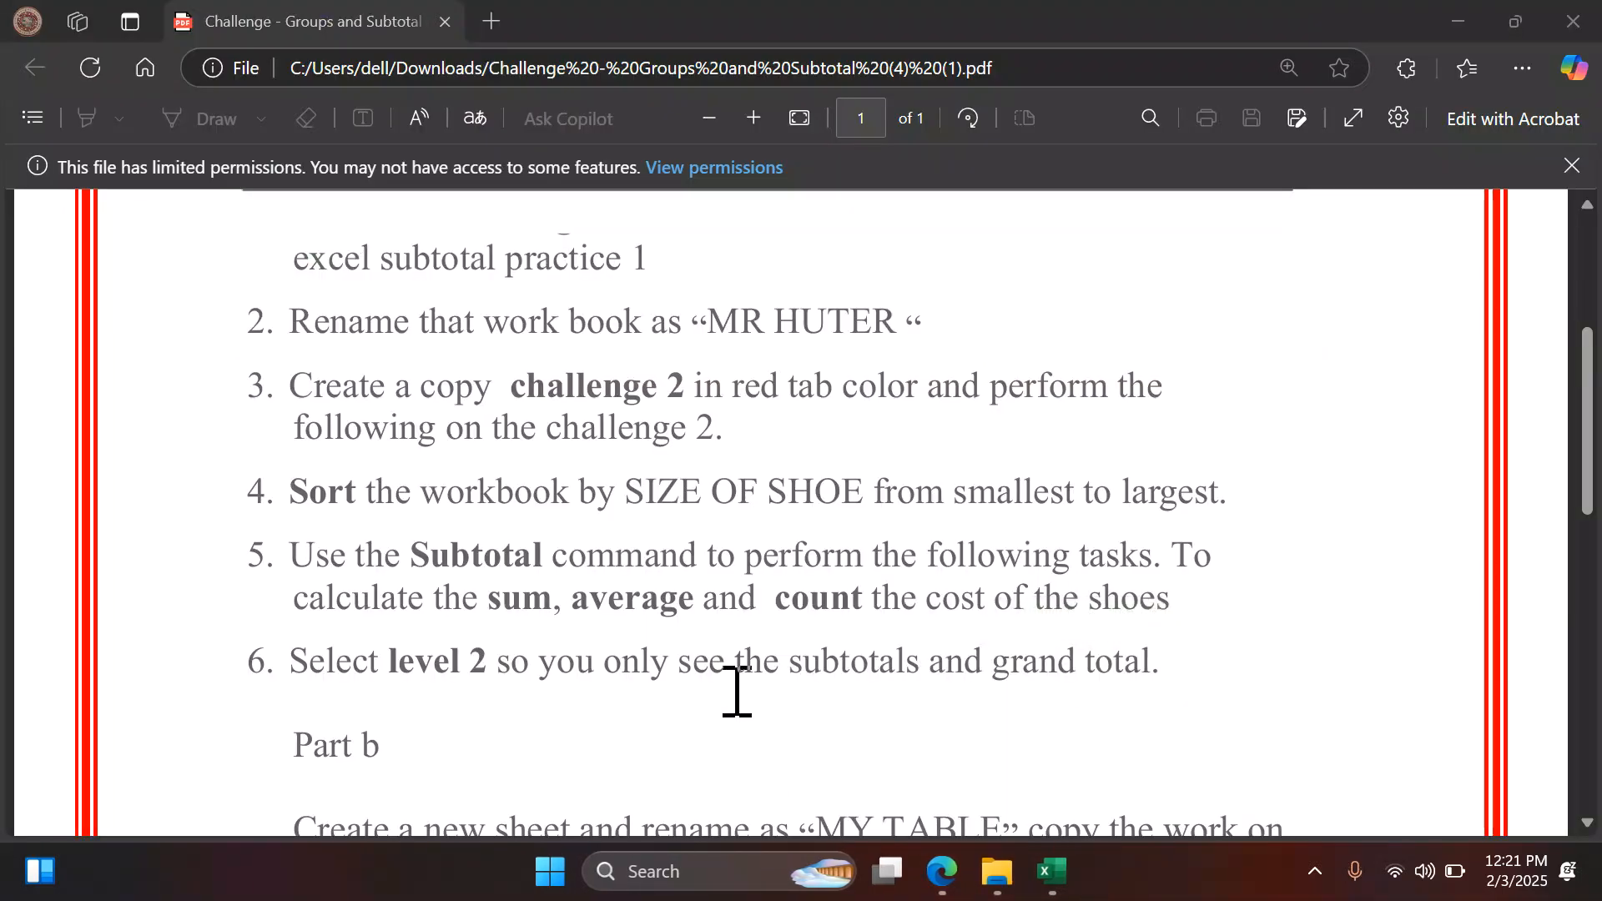
scroll(734, 676, up, 5)
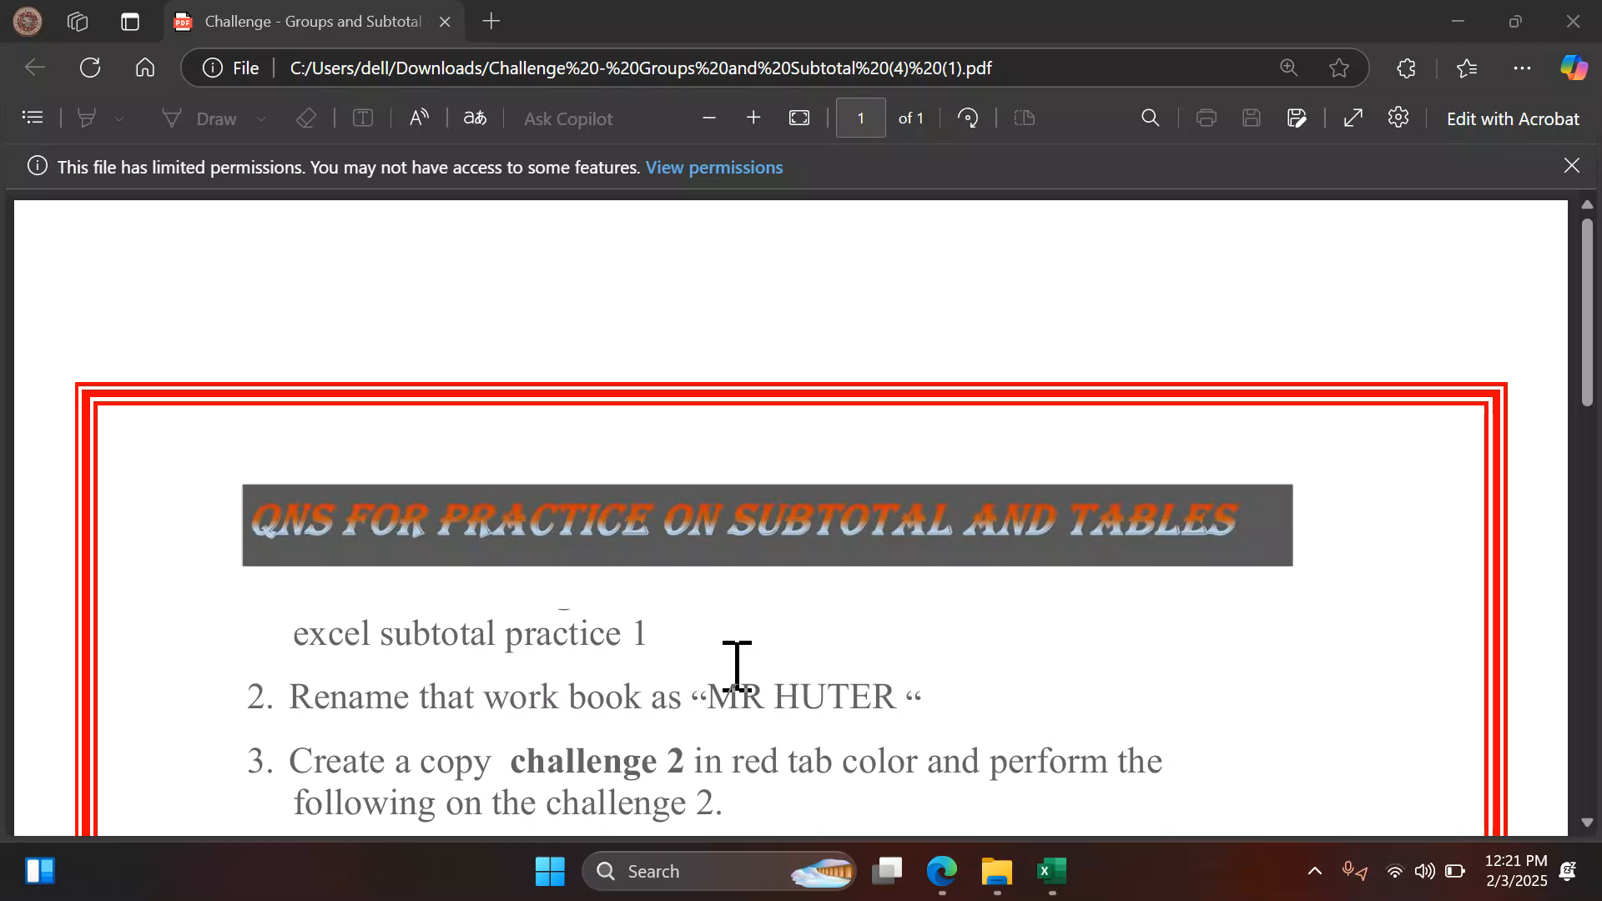
scroll(736, 666, down, 3)
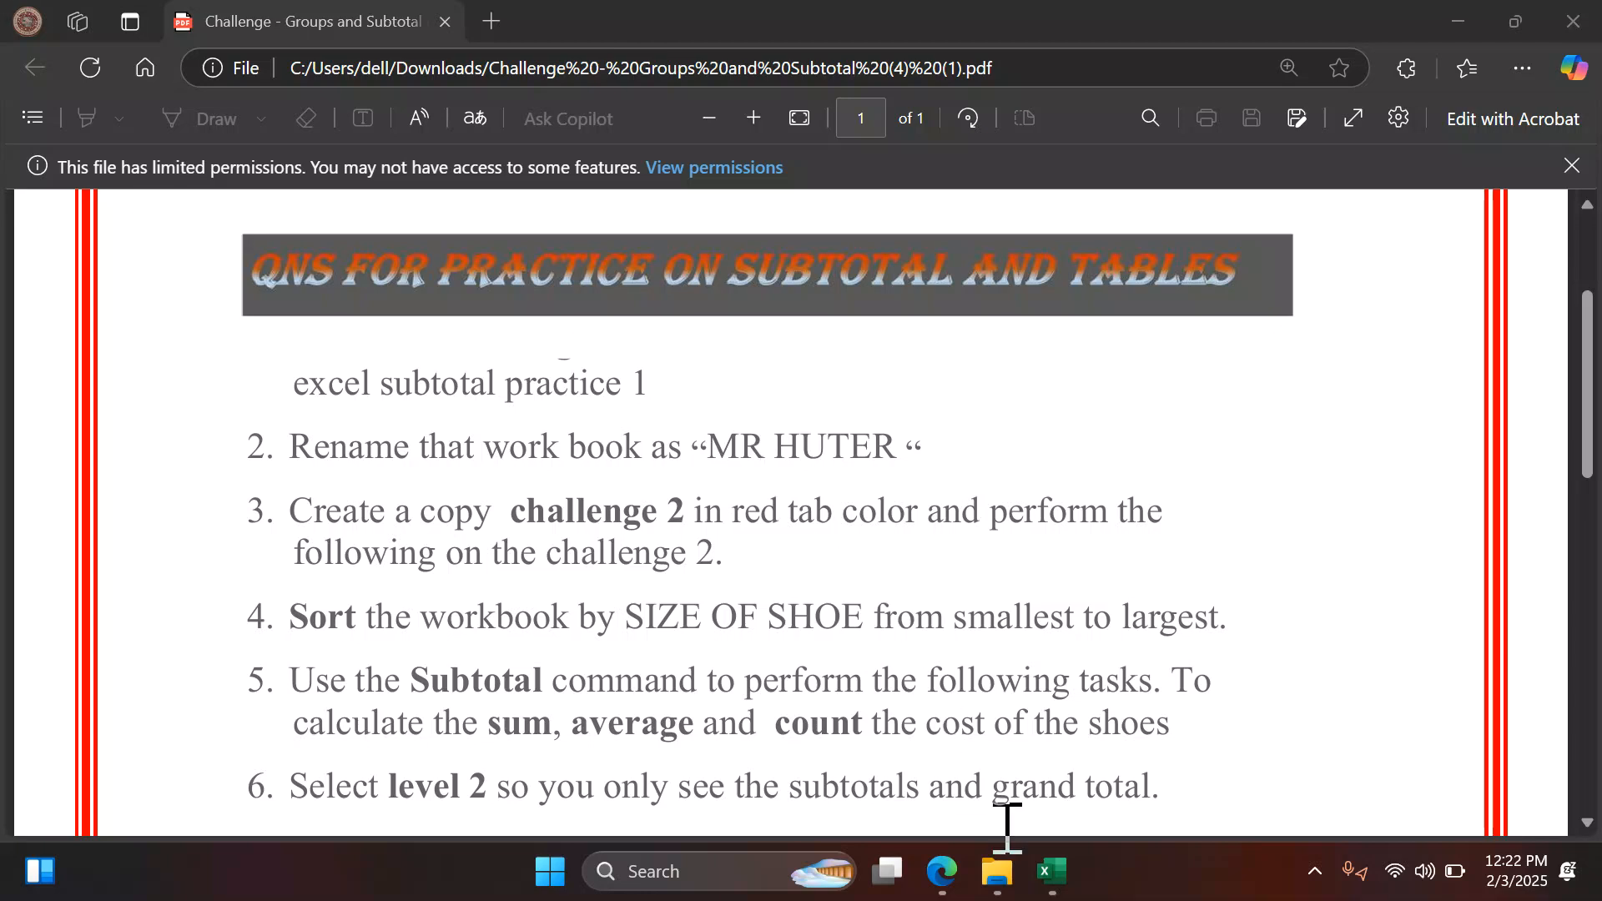
Step: Switch to Excel and save the subtotals practice workbook in the Downloads folder as "mr hunterll"
click(1050, 886)
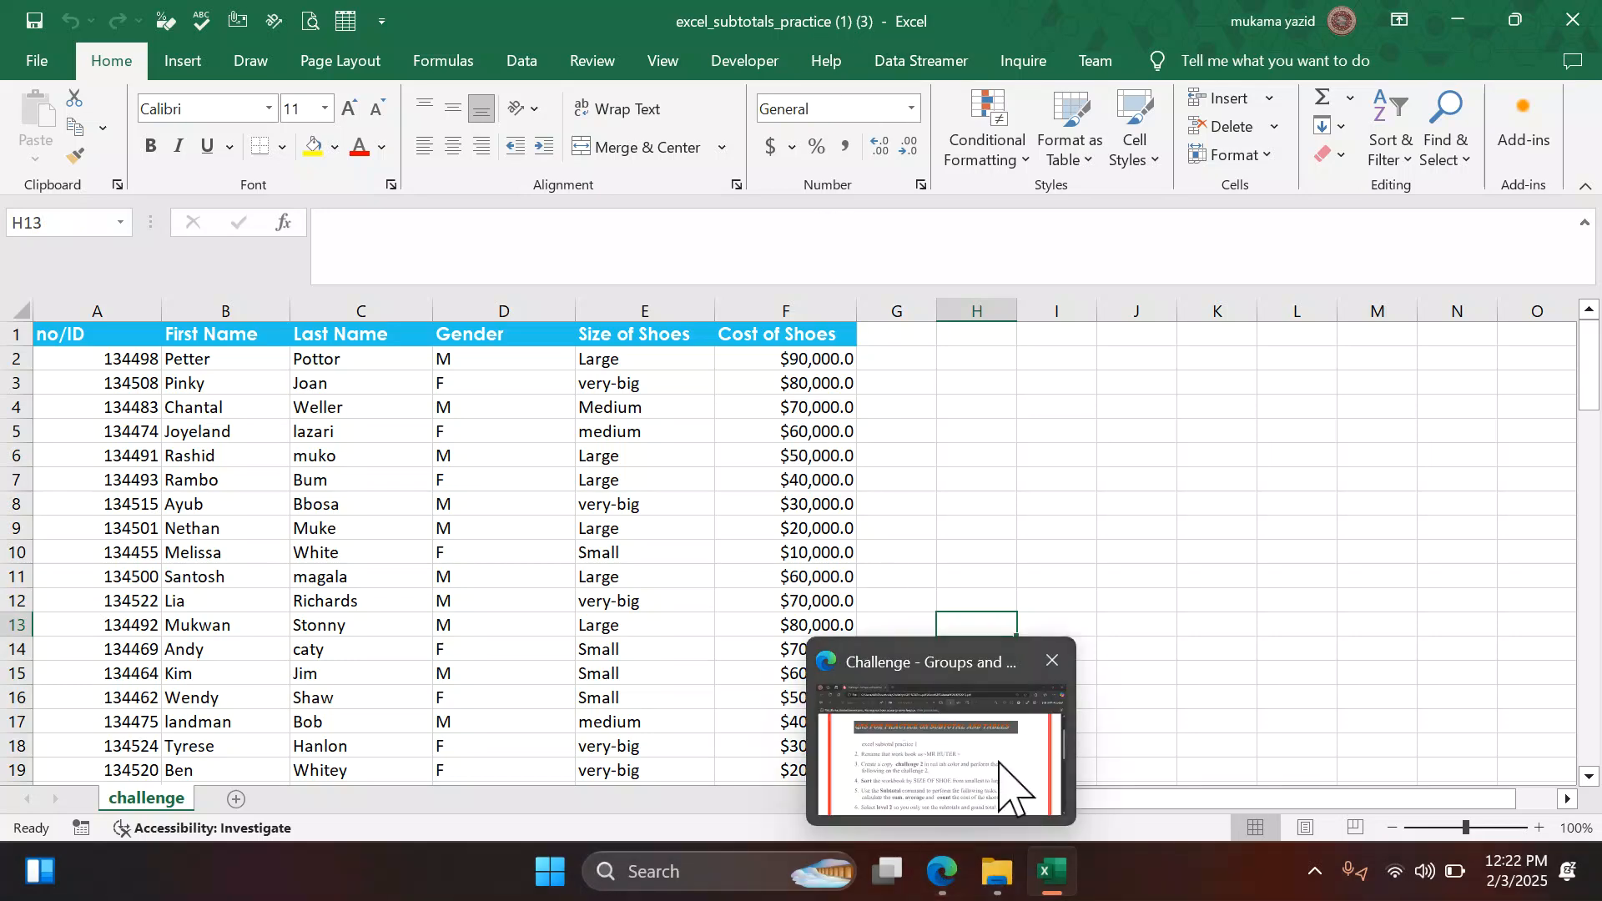
click(36, 60)
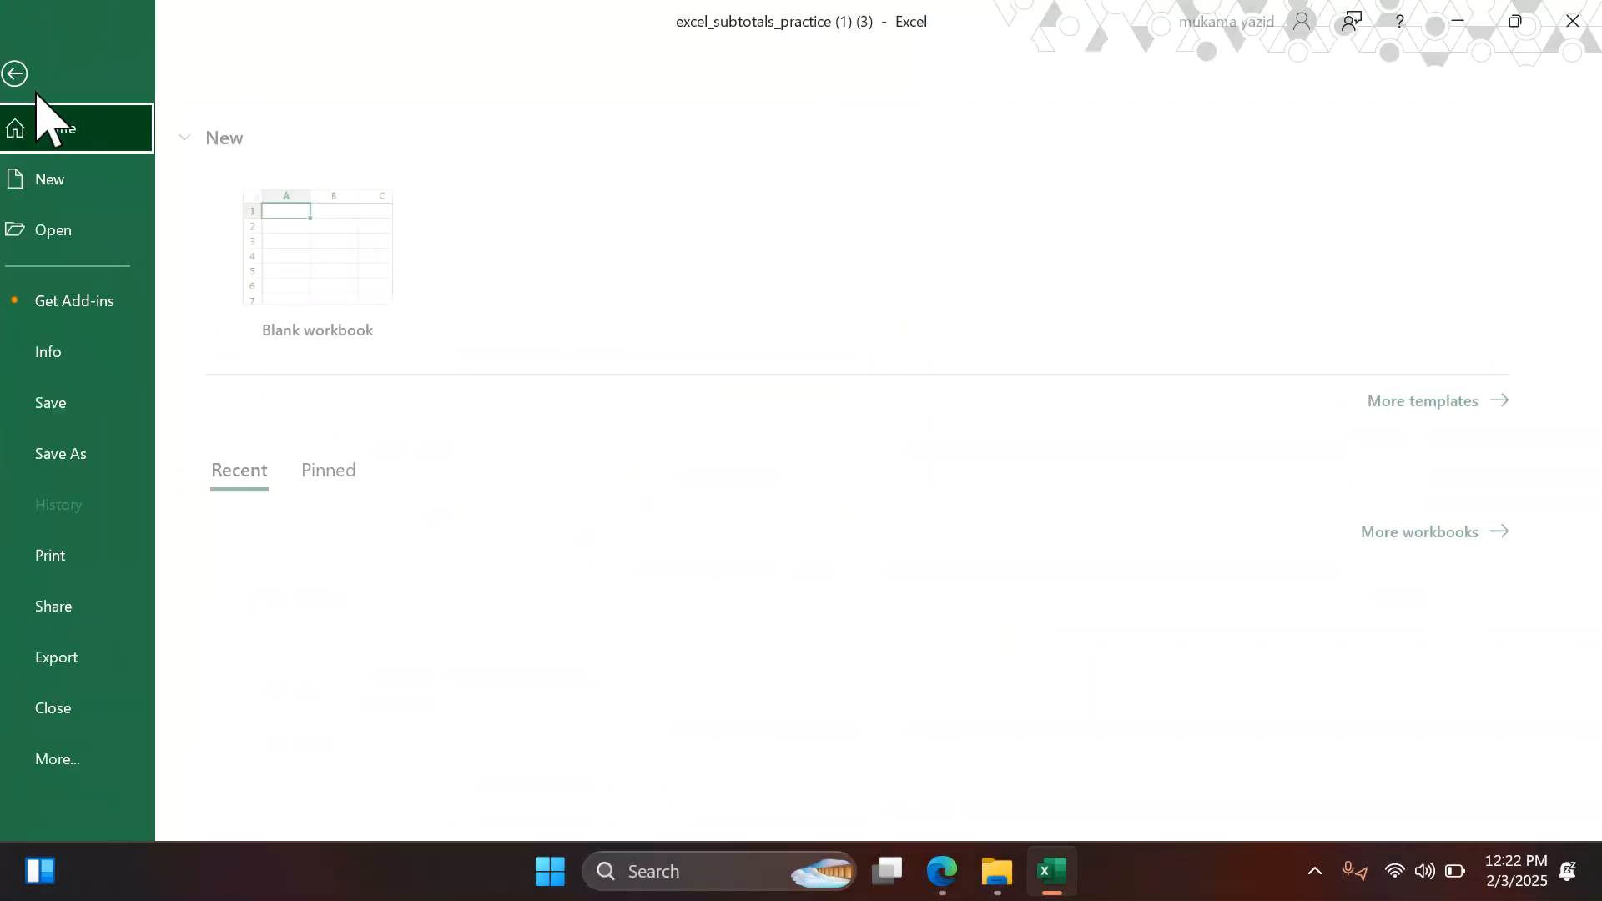
click(108, 459)
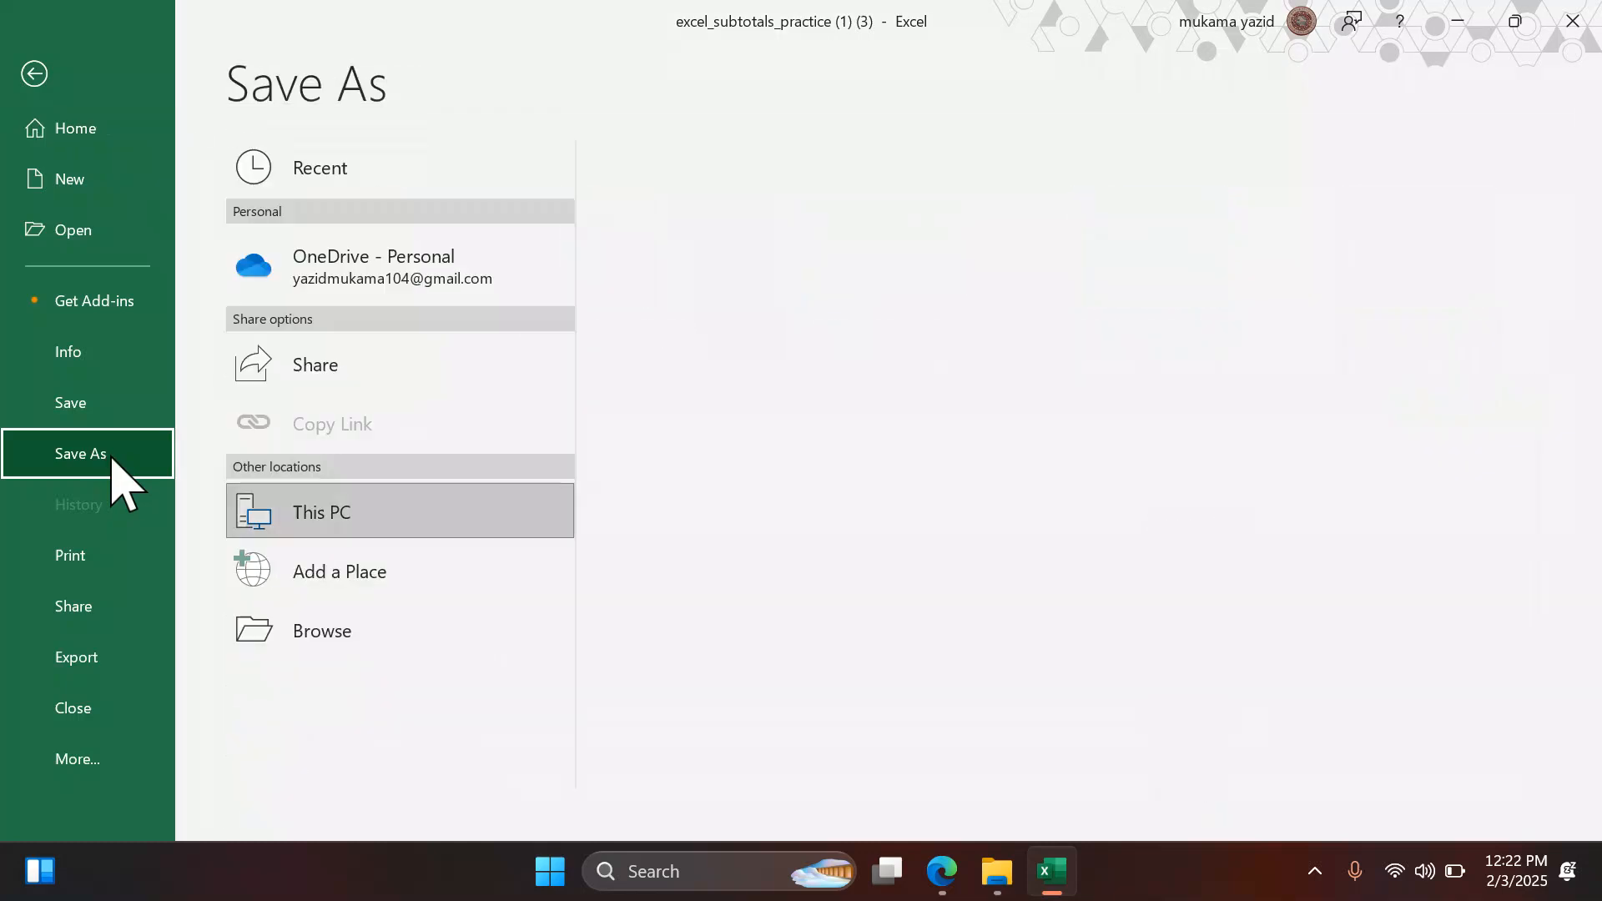
click(354, 627)
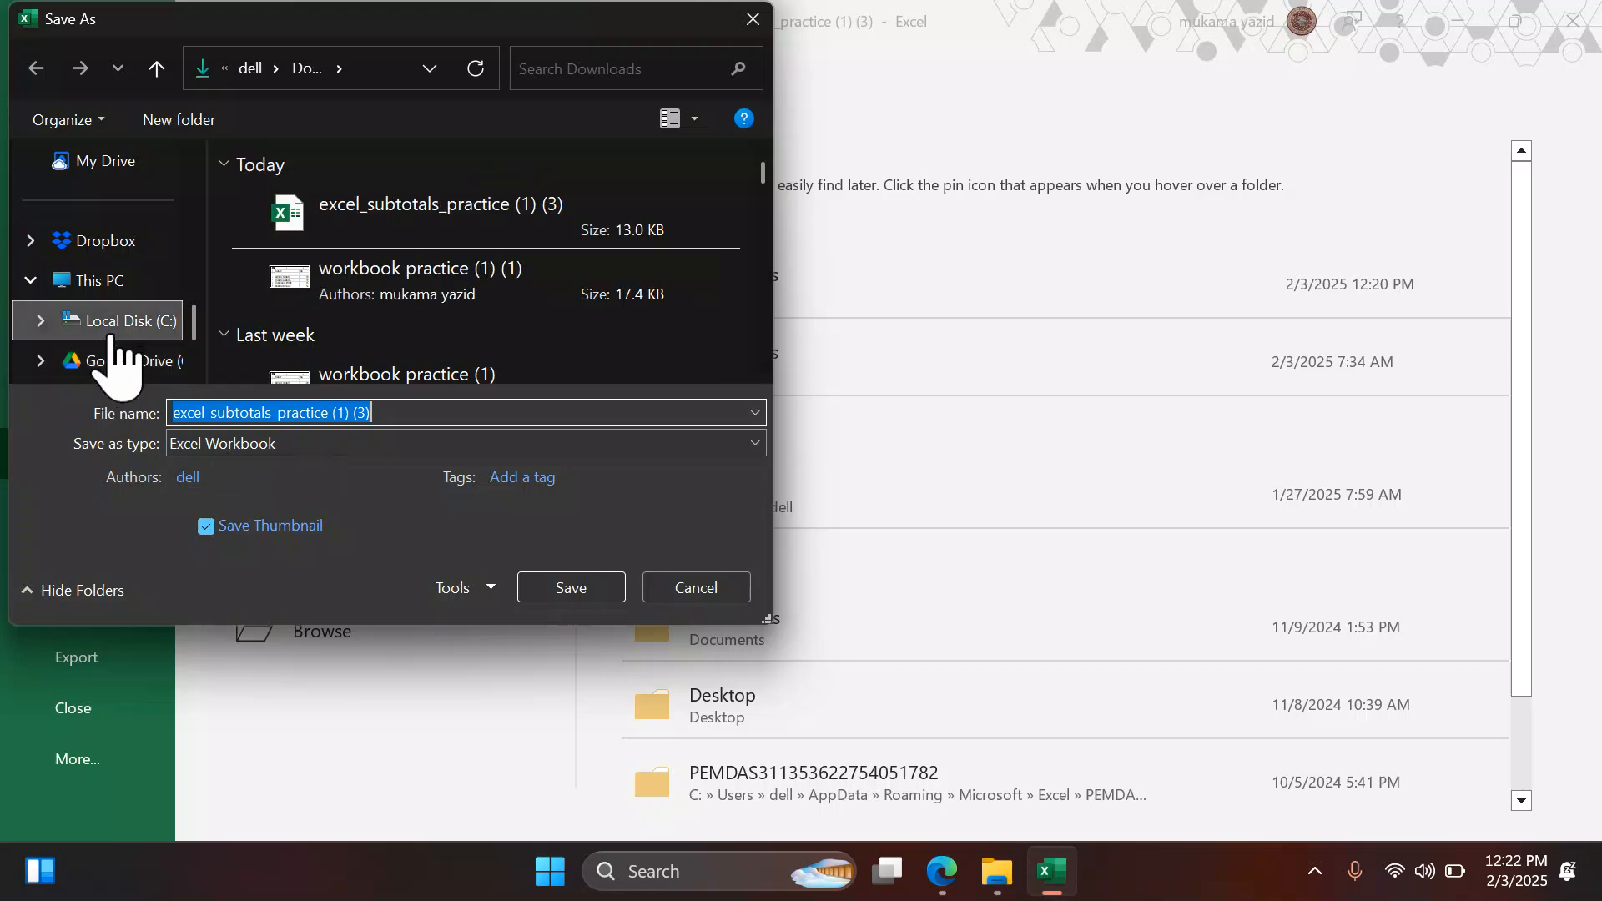
scroll(107, 324, up, 5)
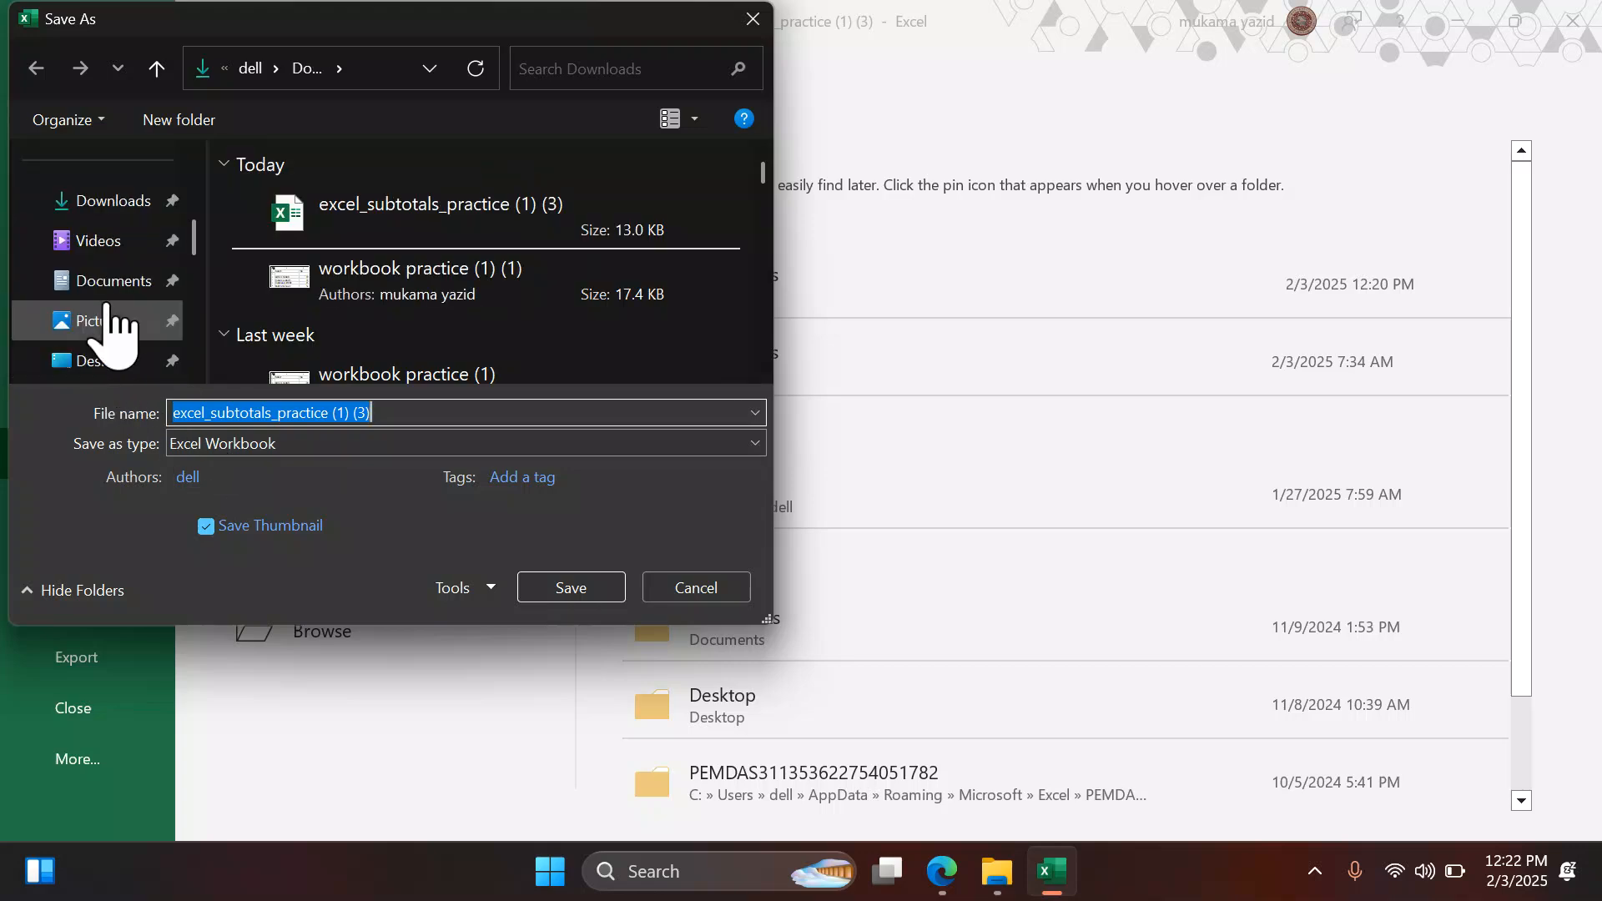
click(115, 215)
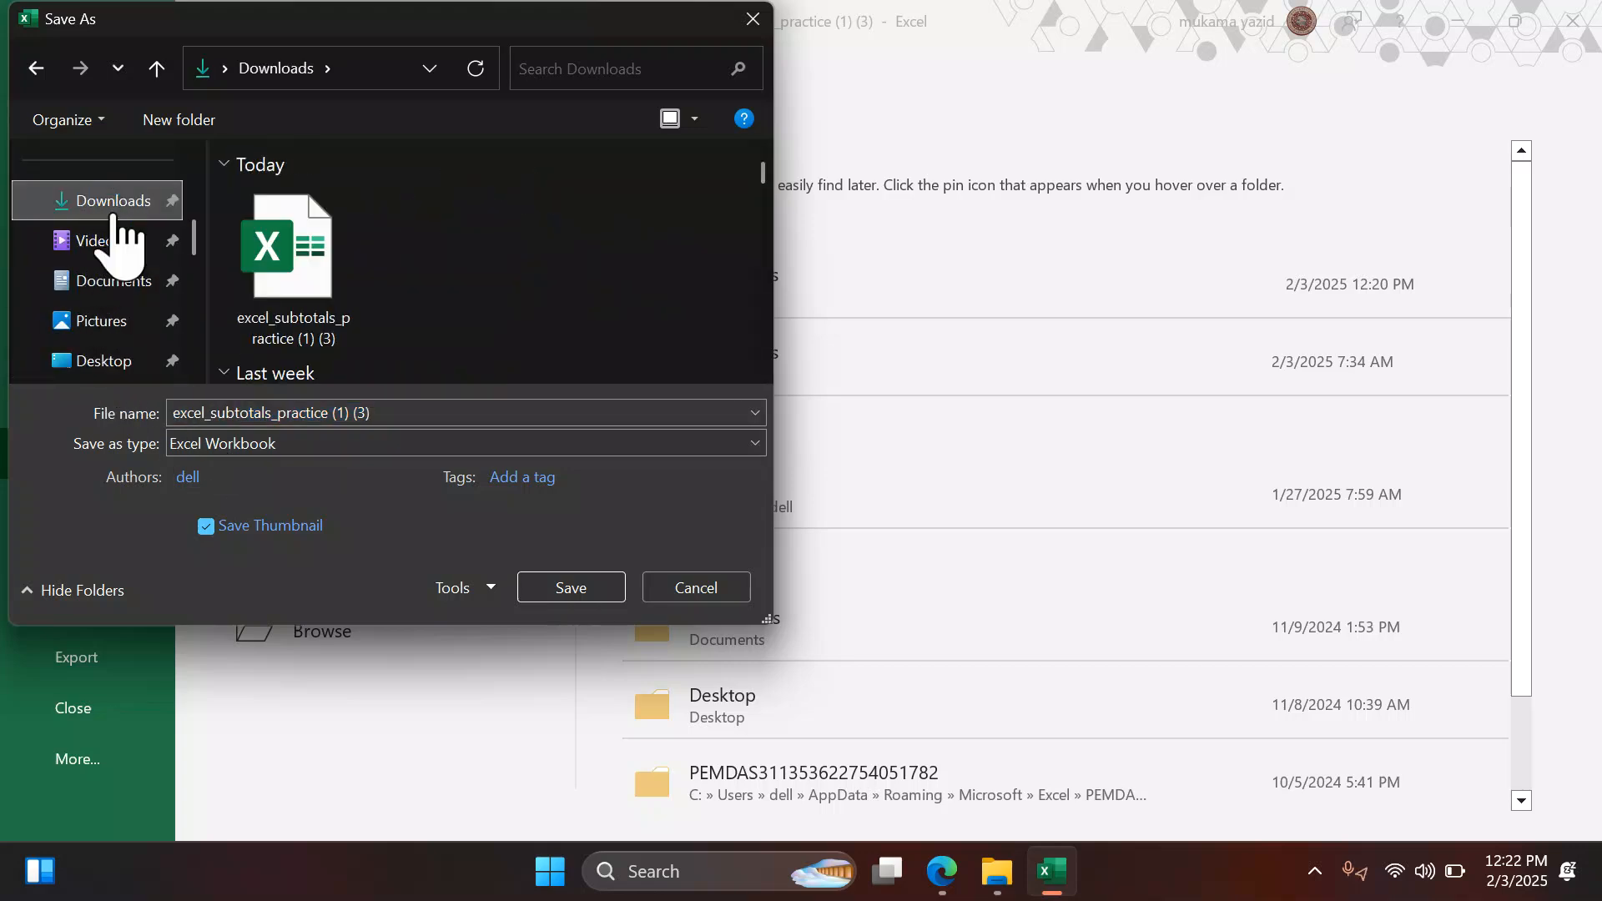
click(401, 413)
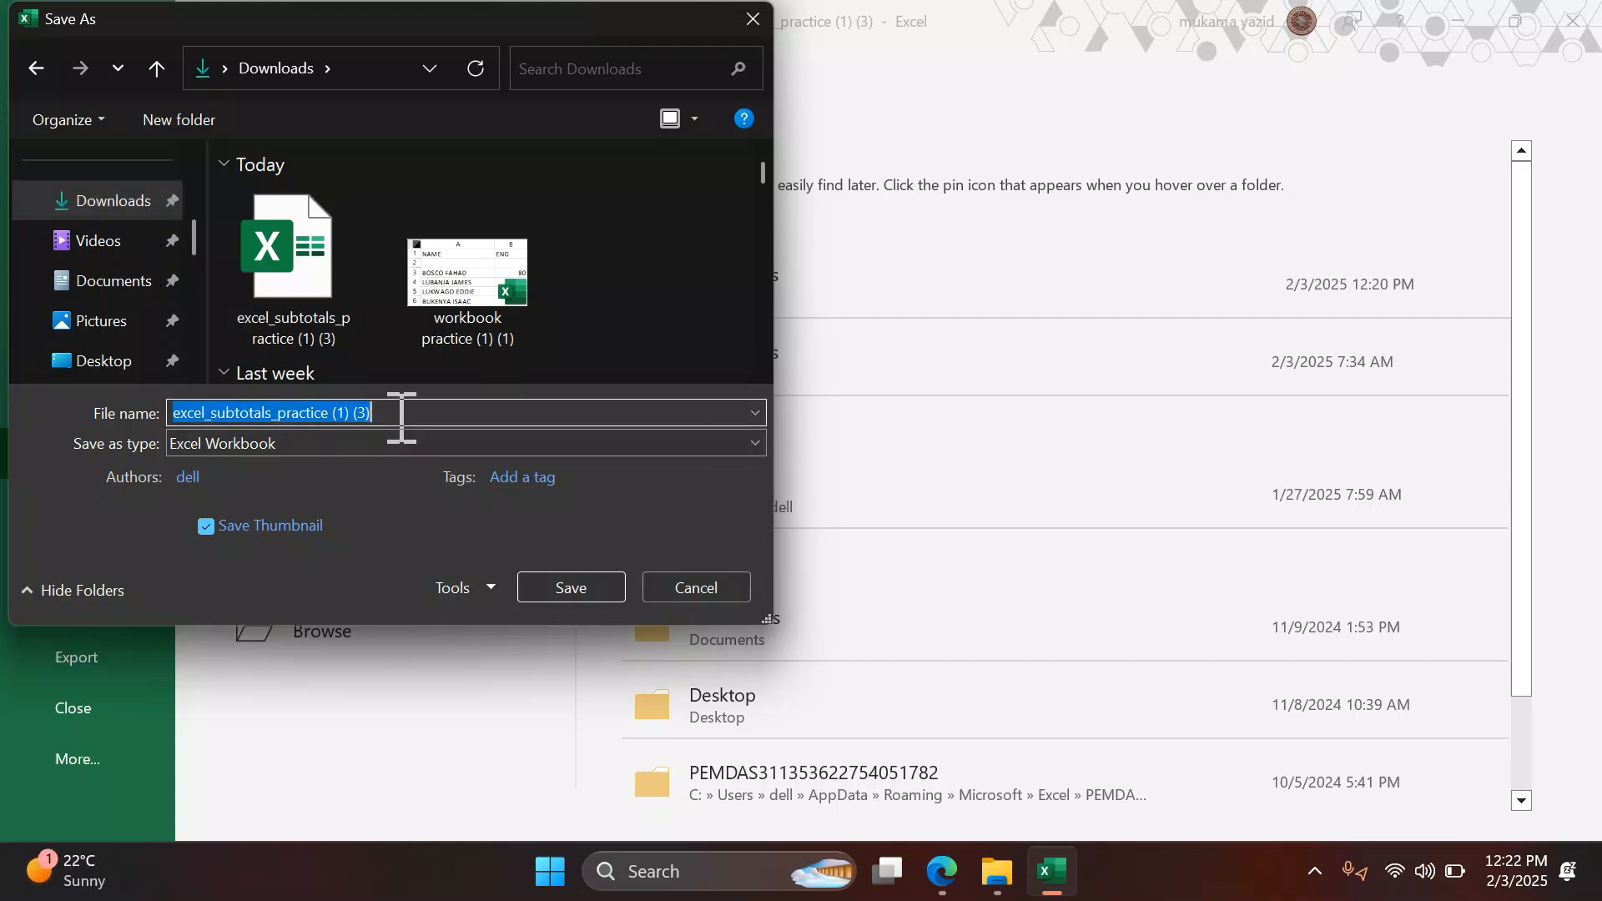
text(mr hu)
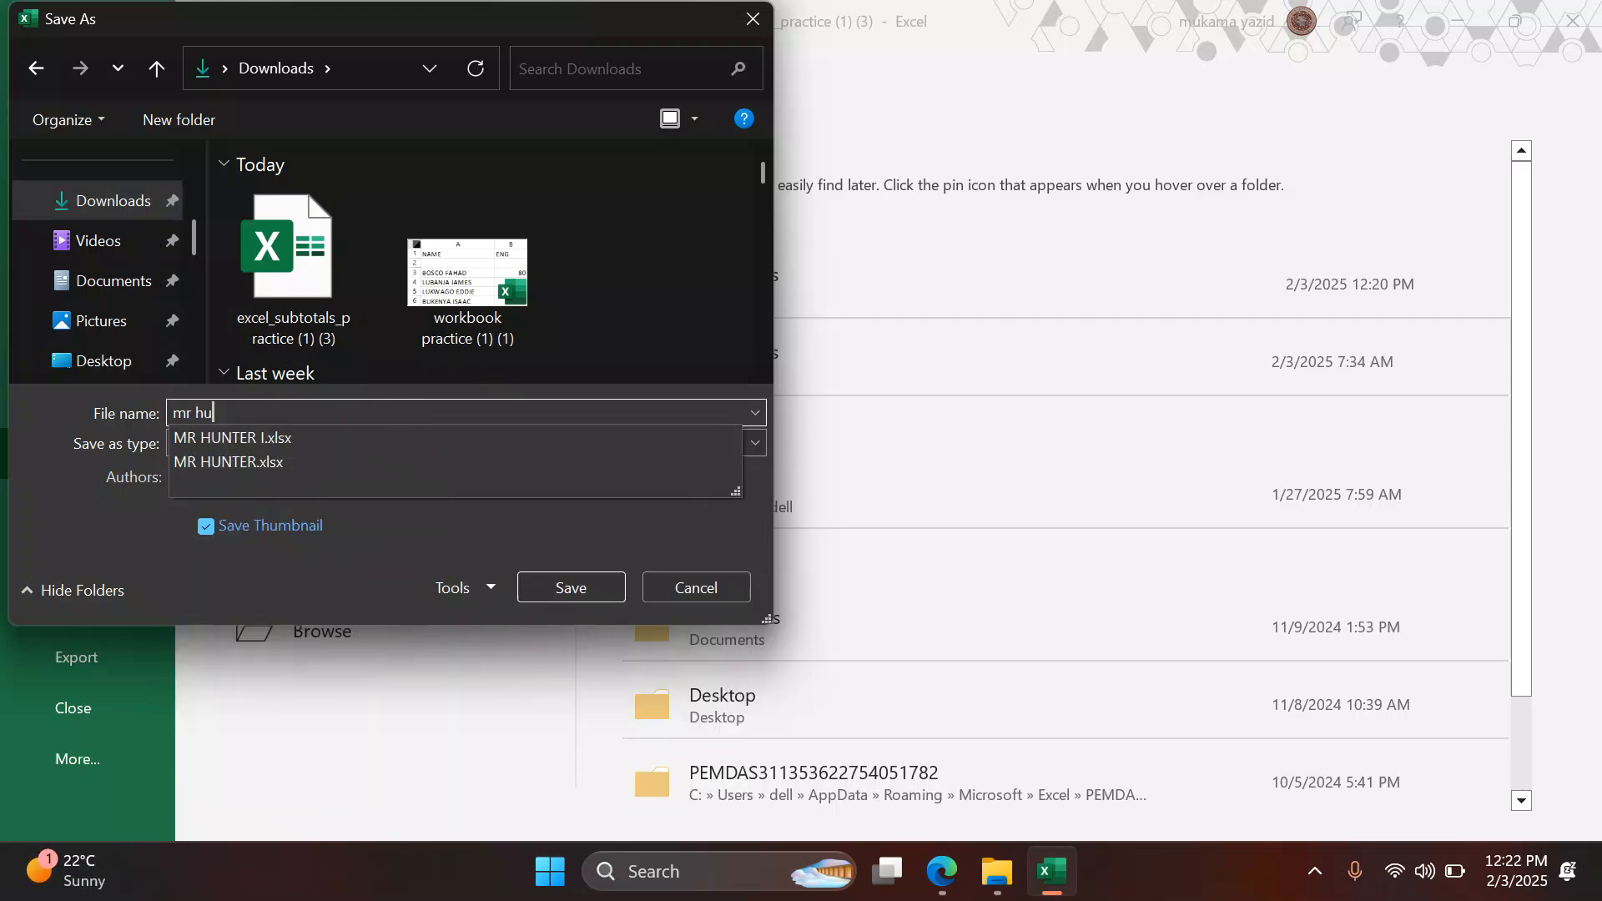
text(nterll)
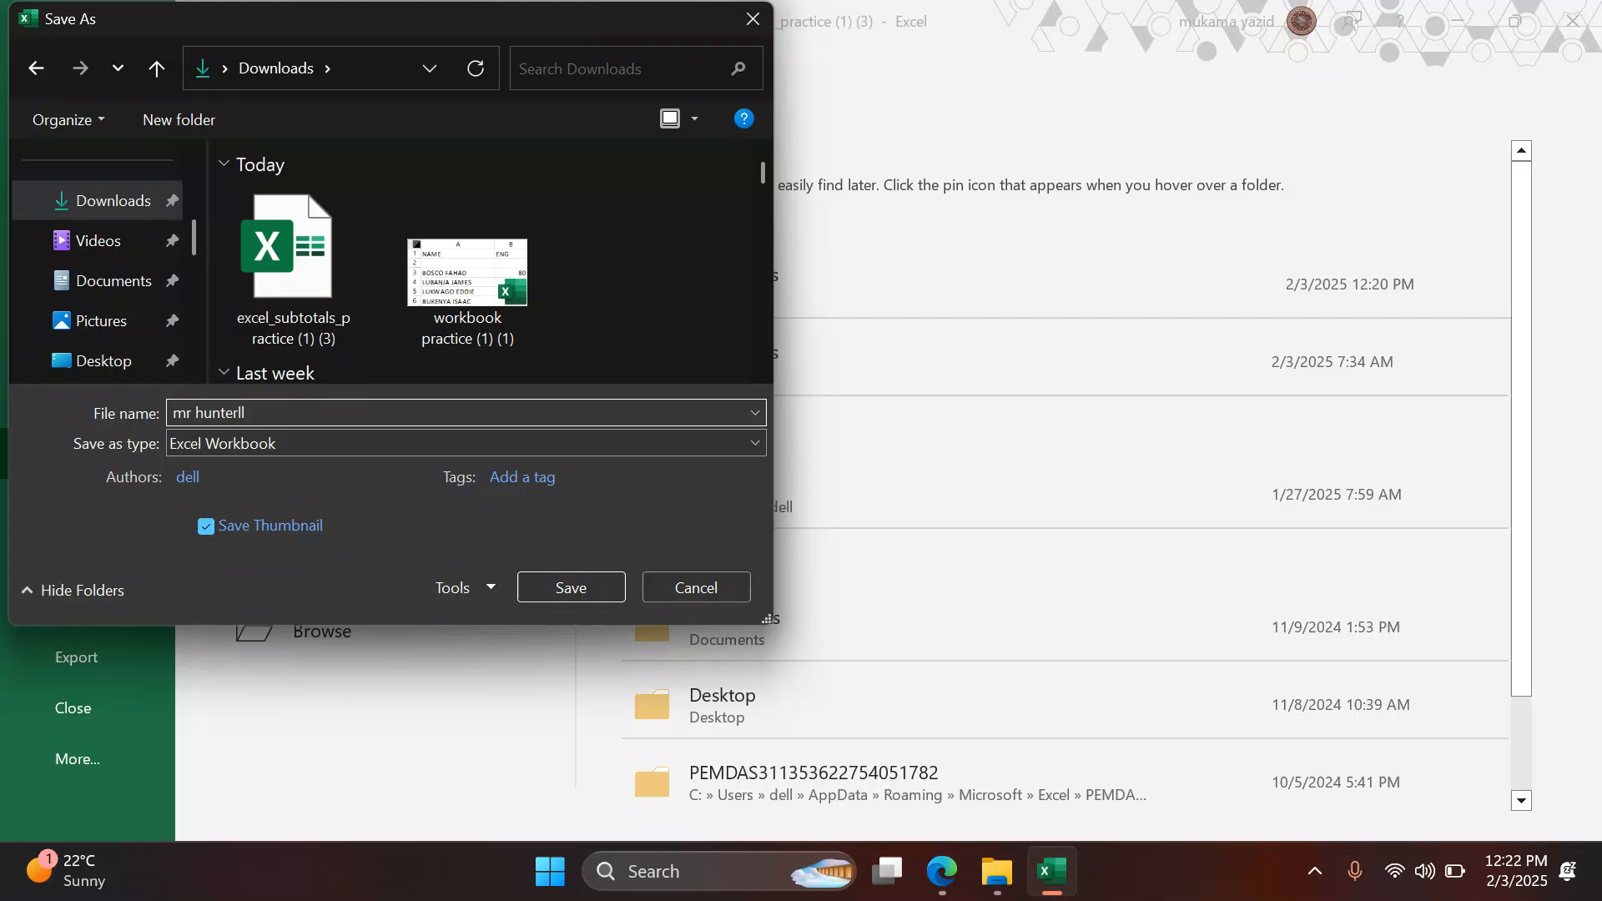
key(Return)
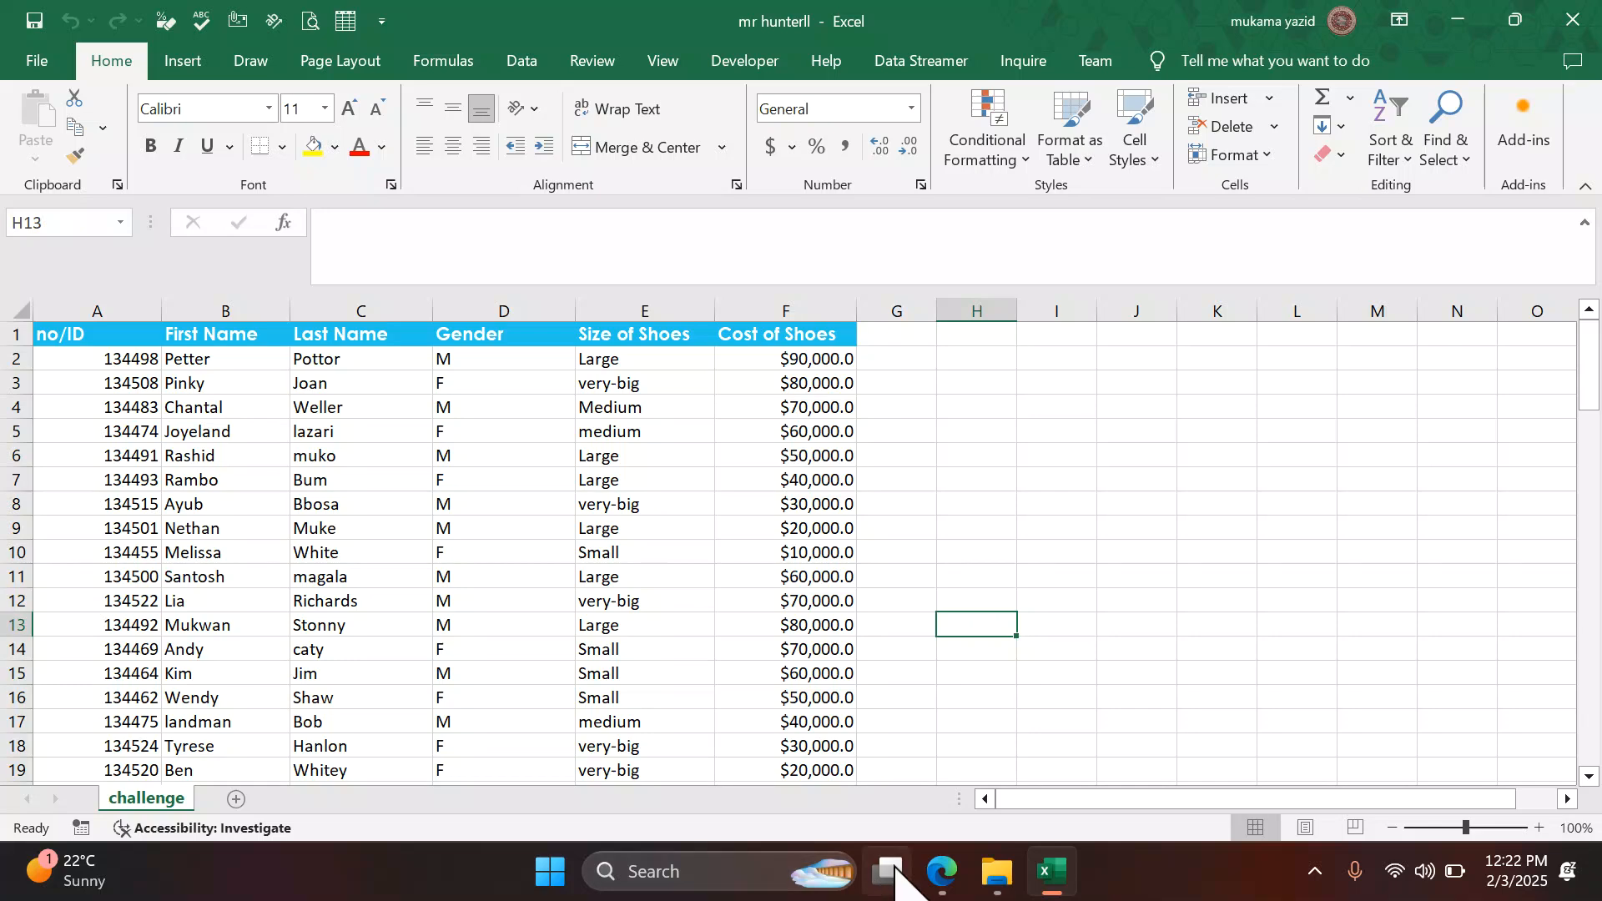
Step: Check the sheet-copy task in the PDF and duplicate the challenge sheet in Excel, placing the copy right after the original
click(941, 871)
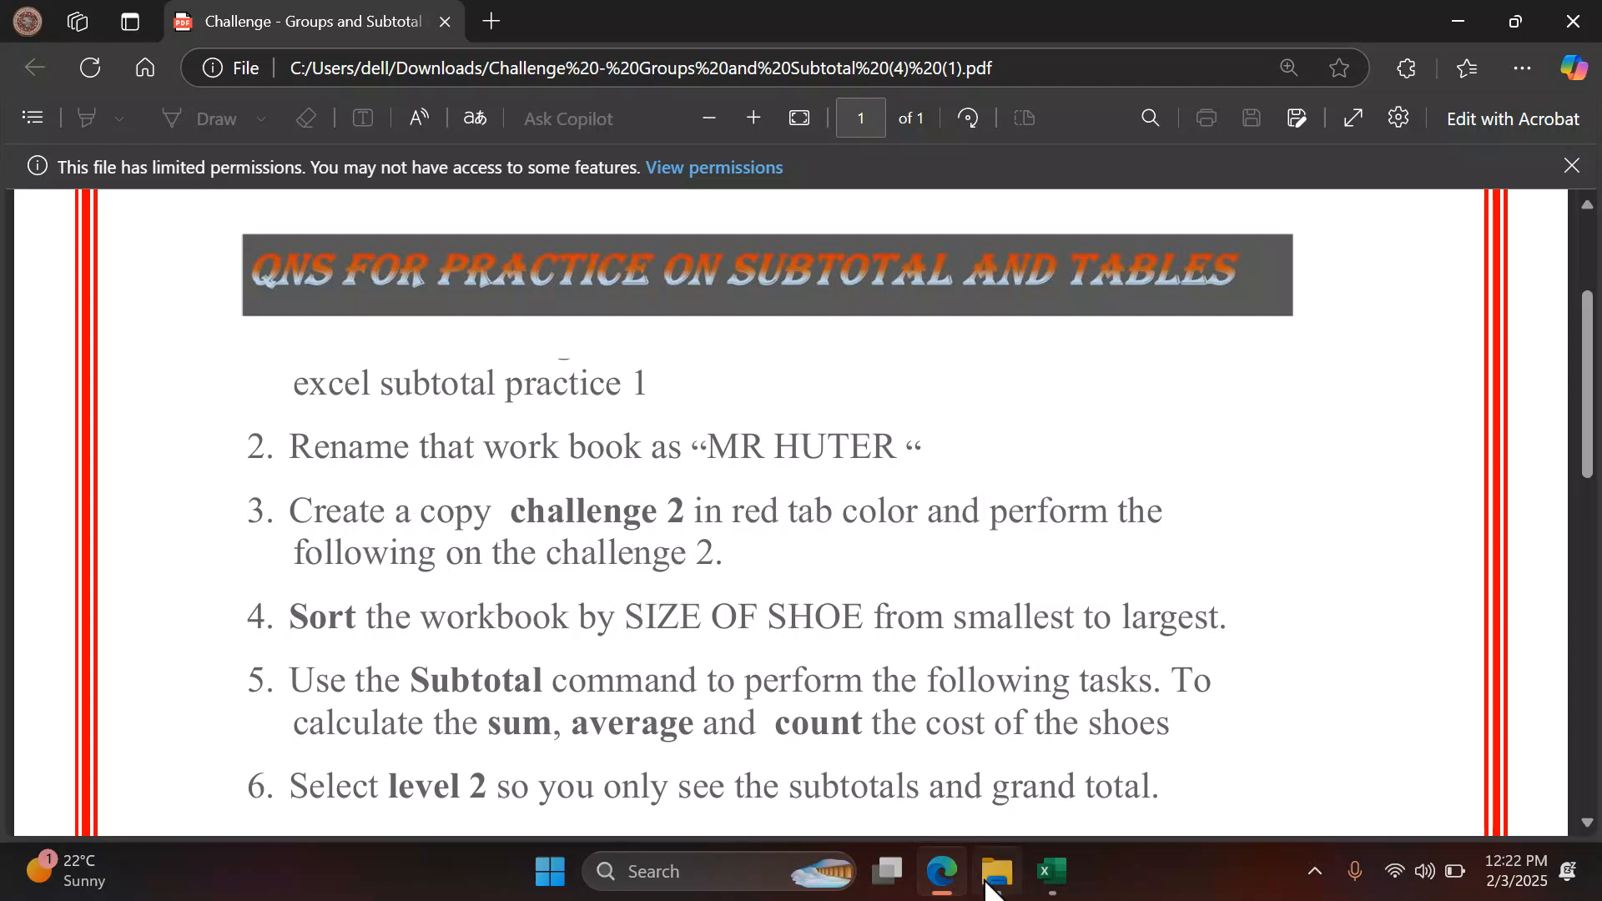
click(1031, 875)
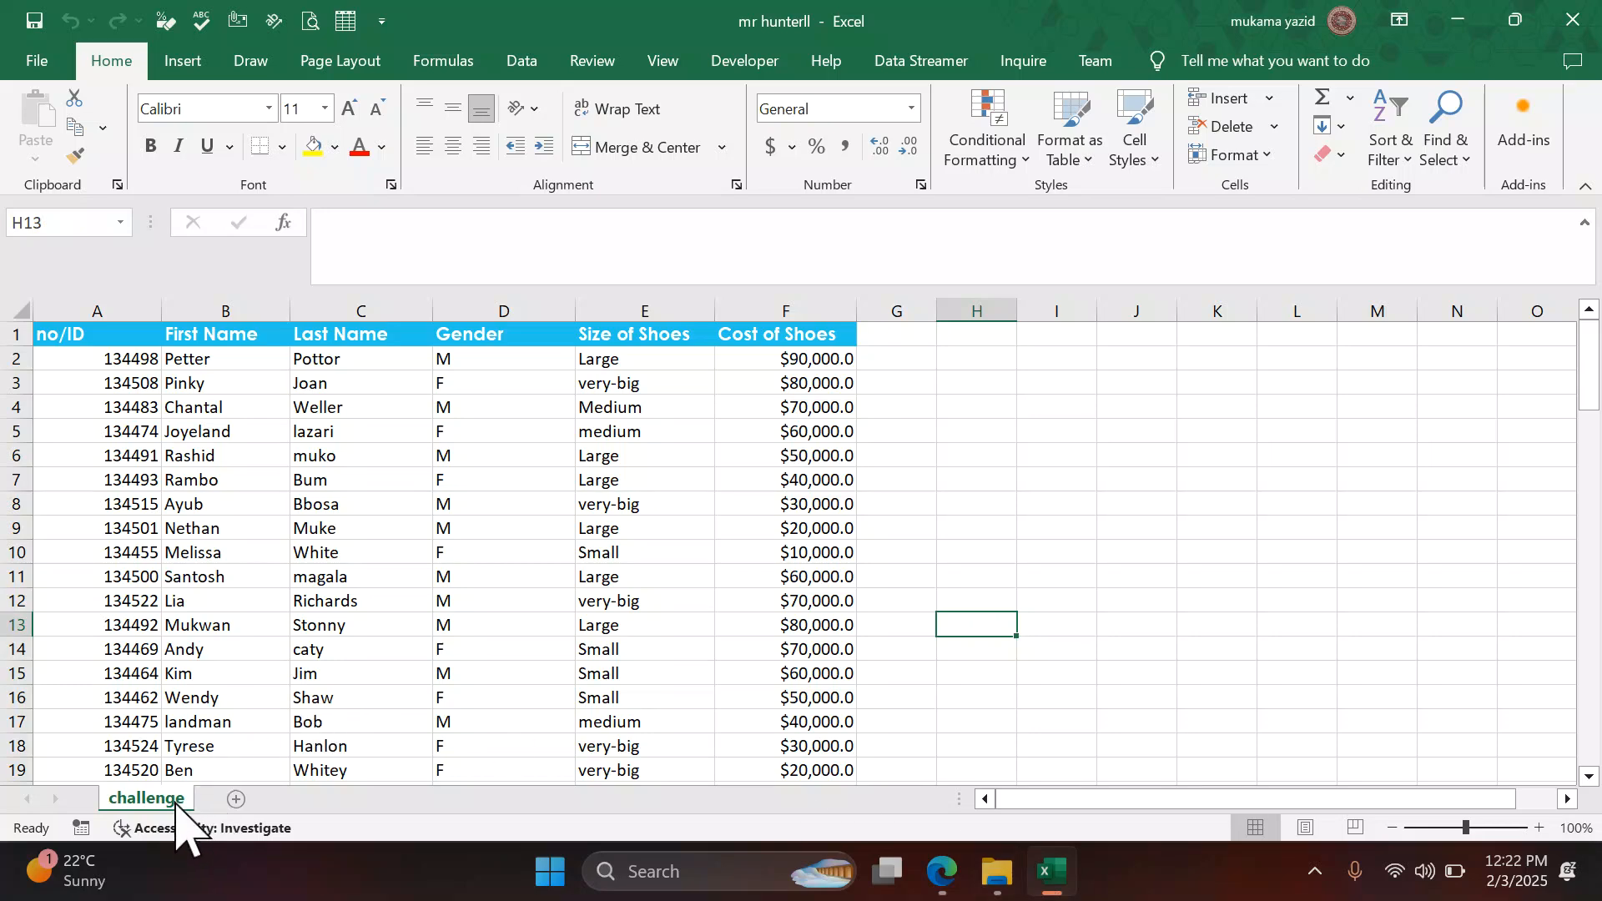
drag(176, 803, 177, 804)
drag(176, 804, 222, 813)
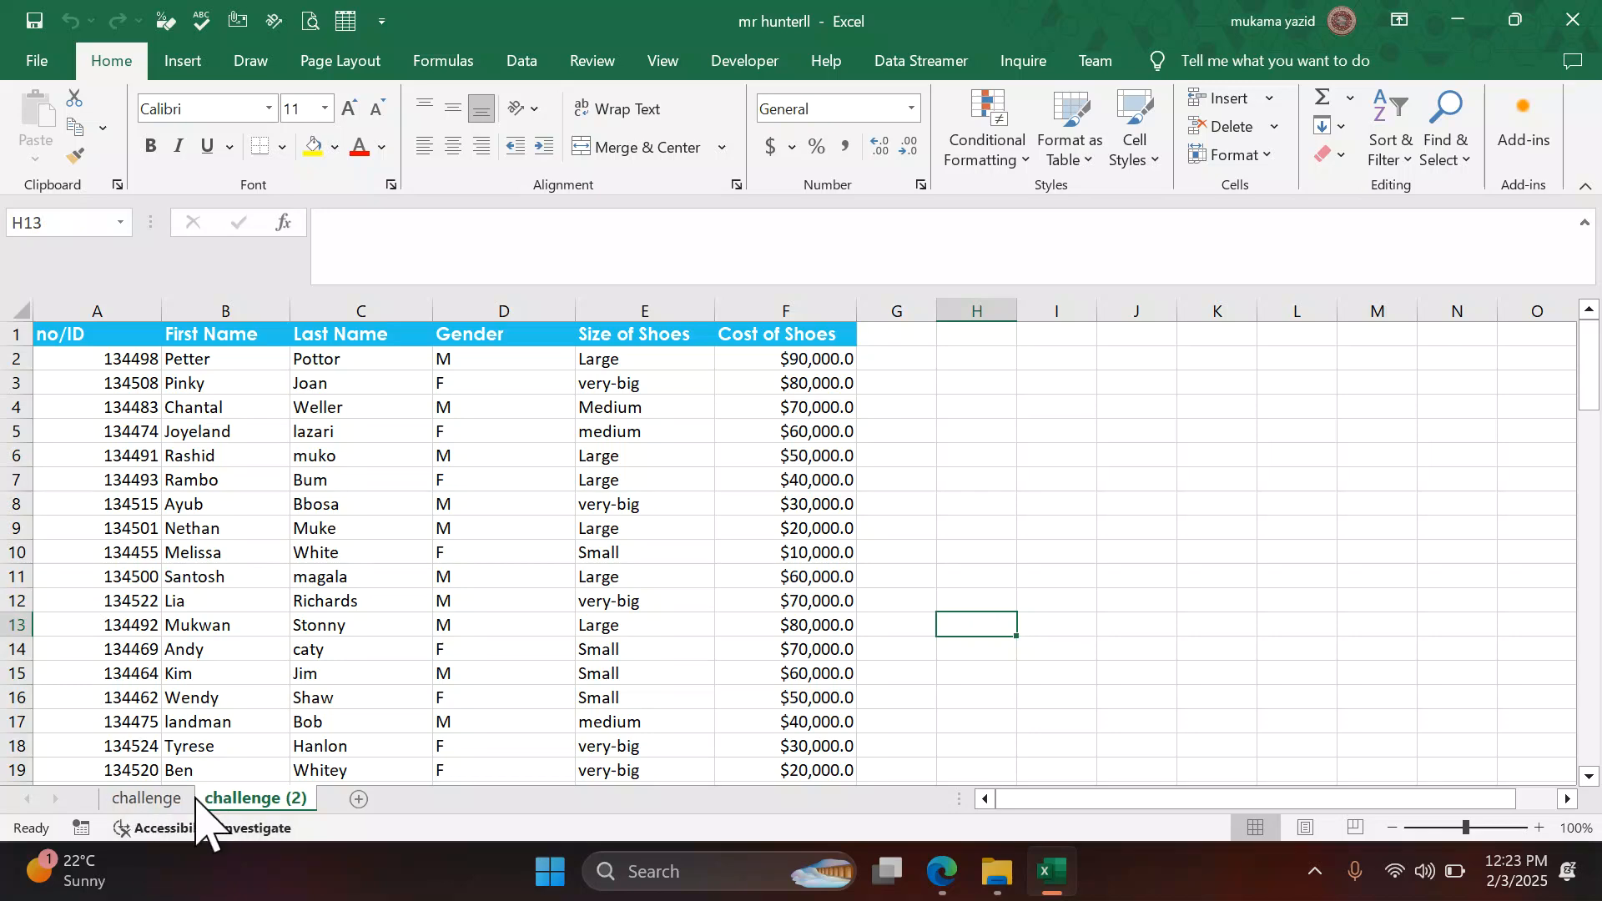
right_click(117, 802)
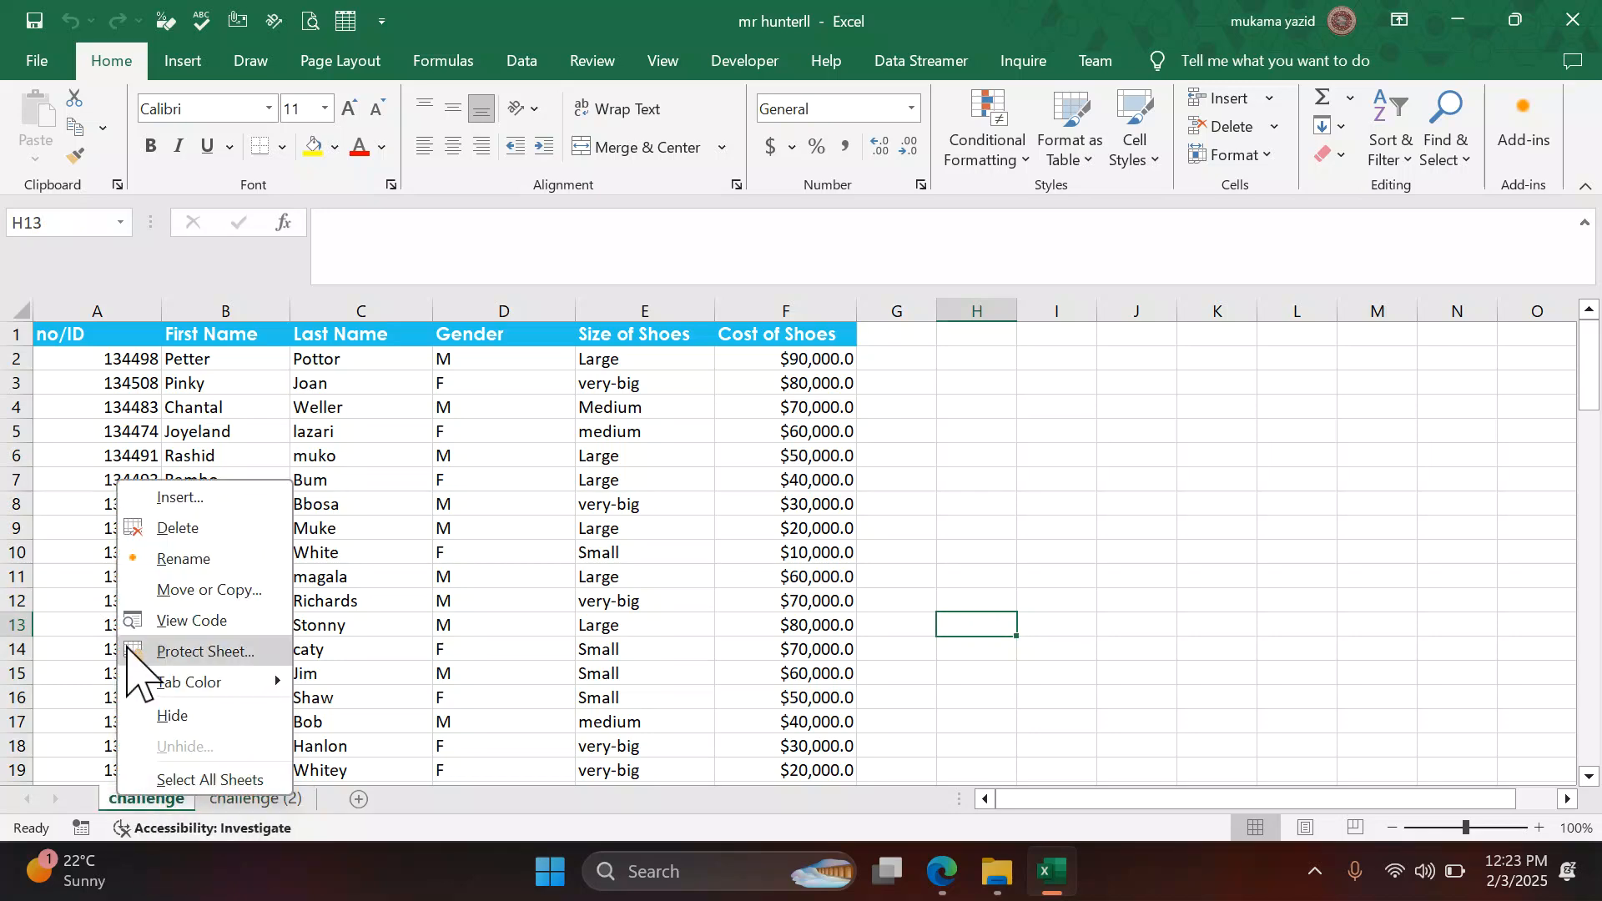
click(411, 749)
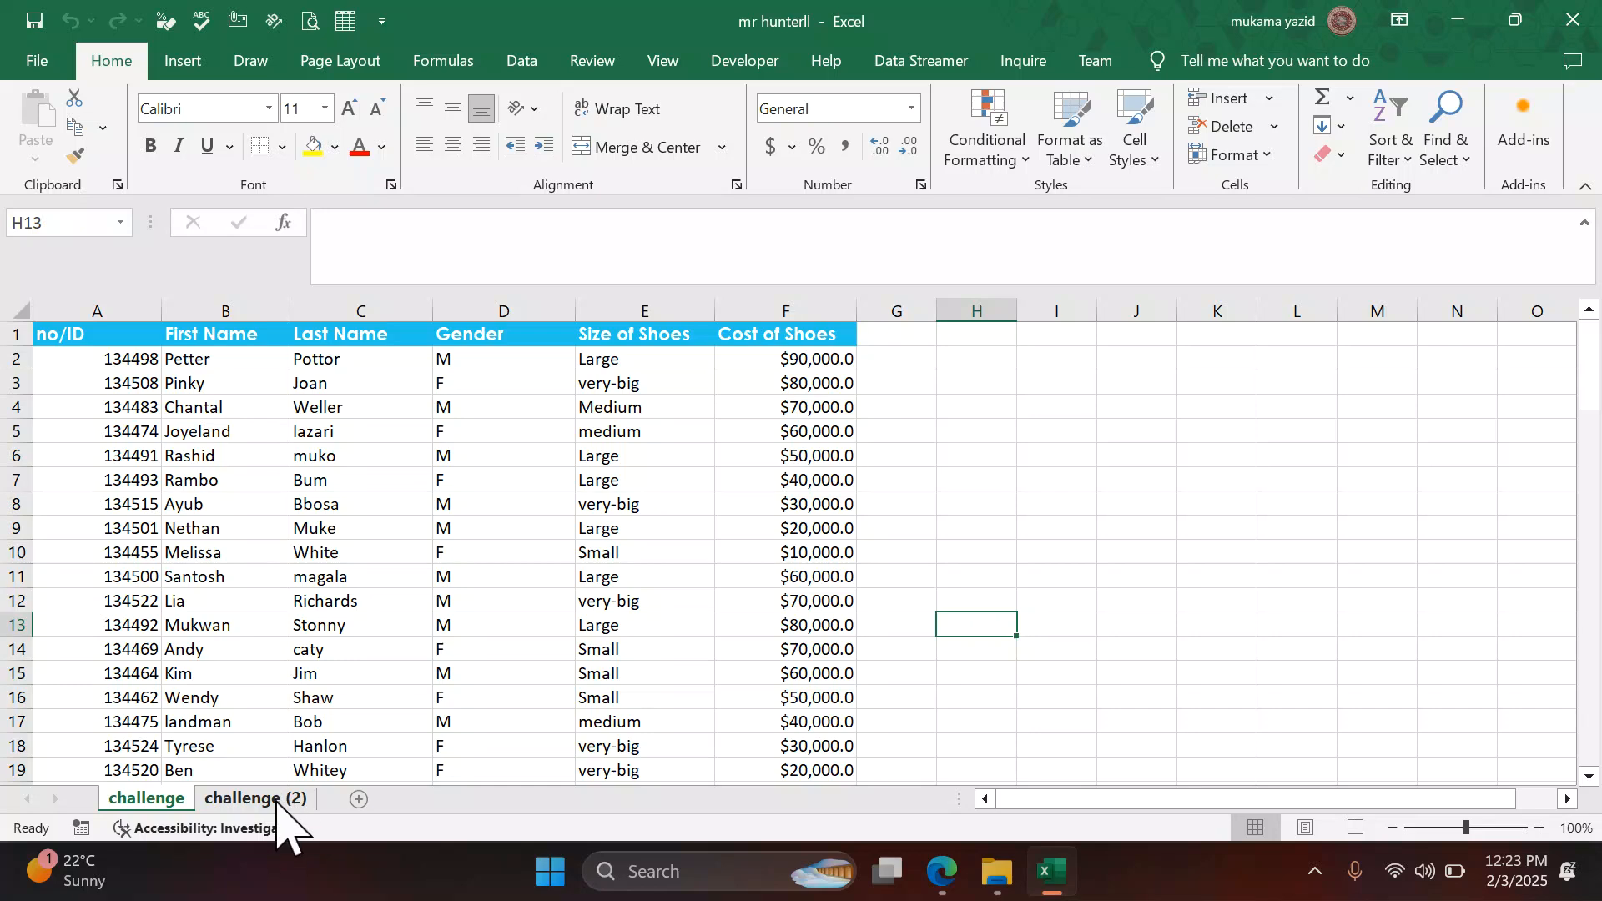
Step: Switch to the PDF in Edge to review the sorting and subtotal tasks, and return to the Excel workbook
click(941, 871)
scroll(566, 682, down, 2)
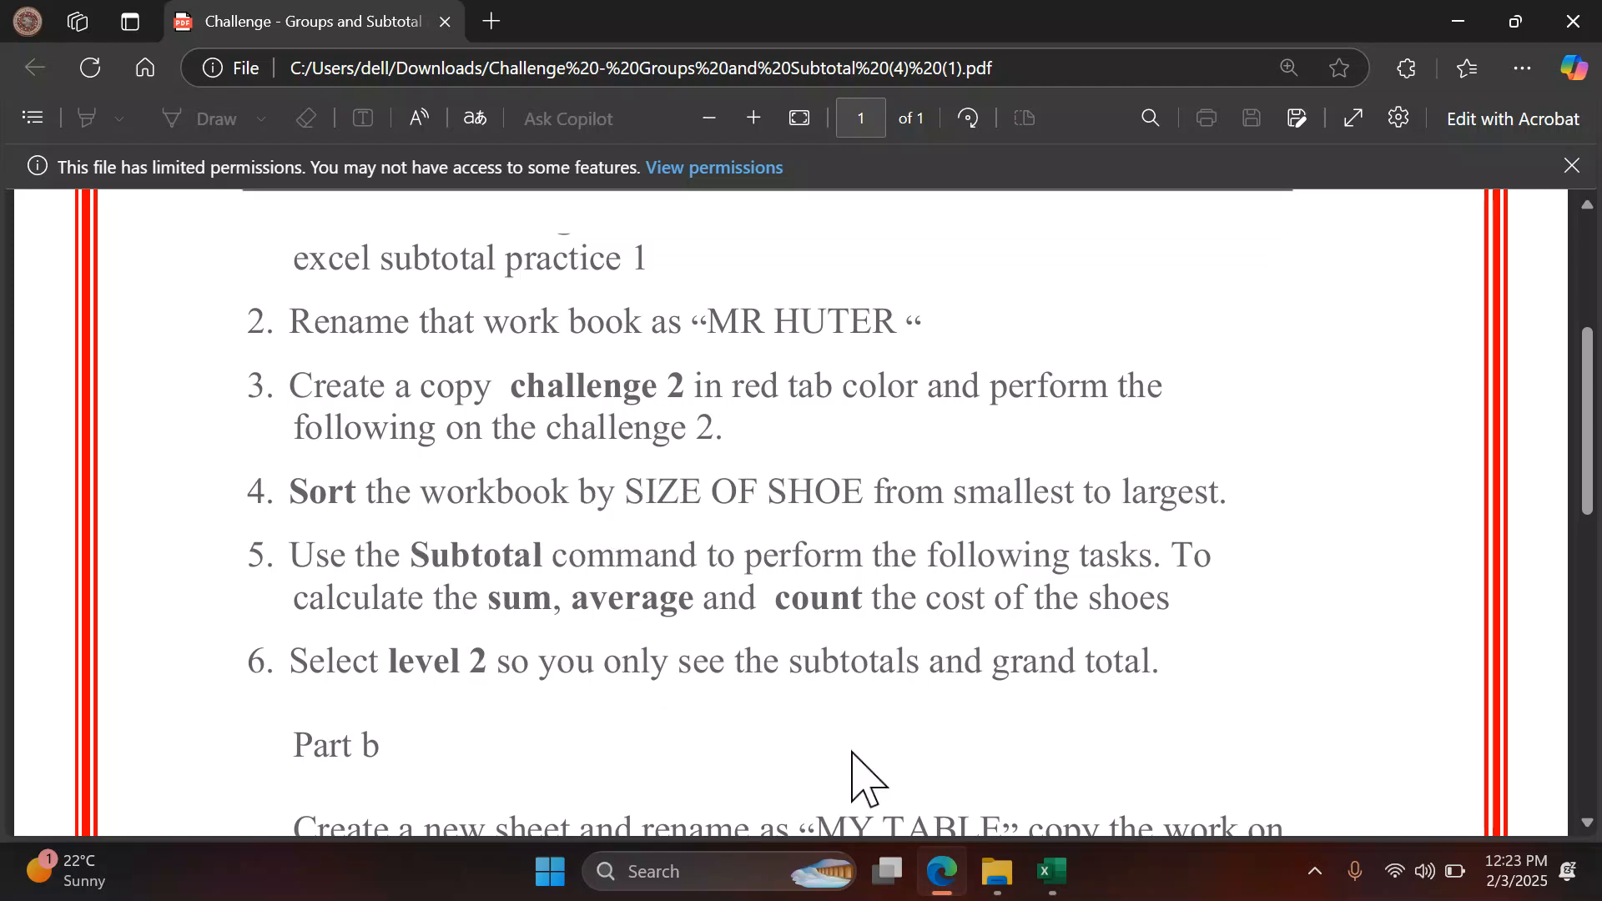
click(1053, 873)
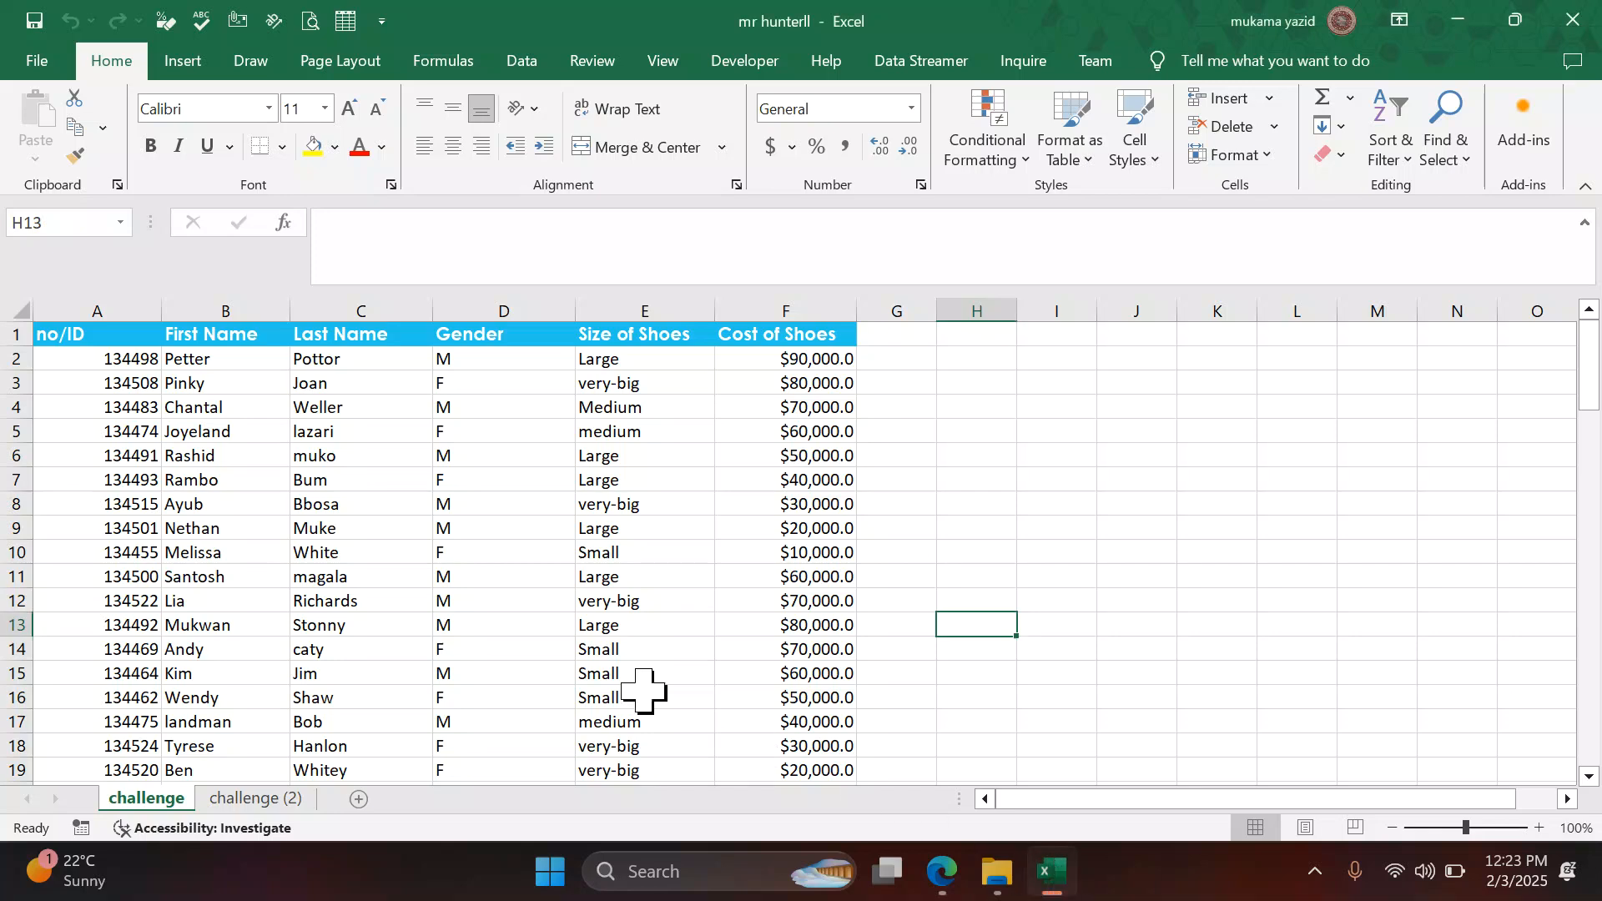
click(630, 404)
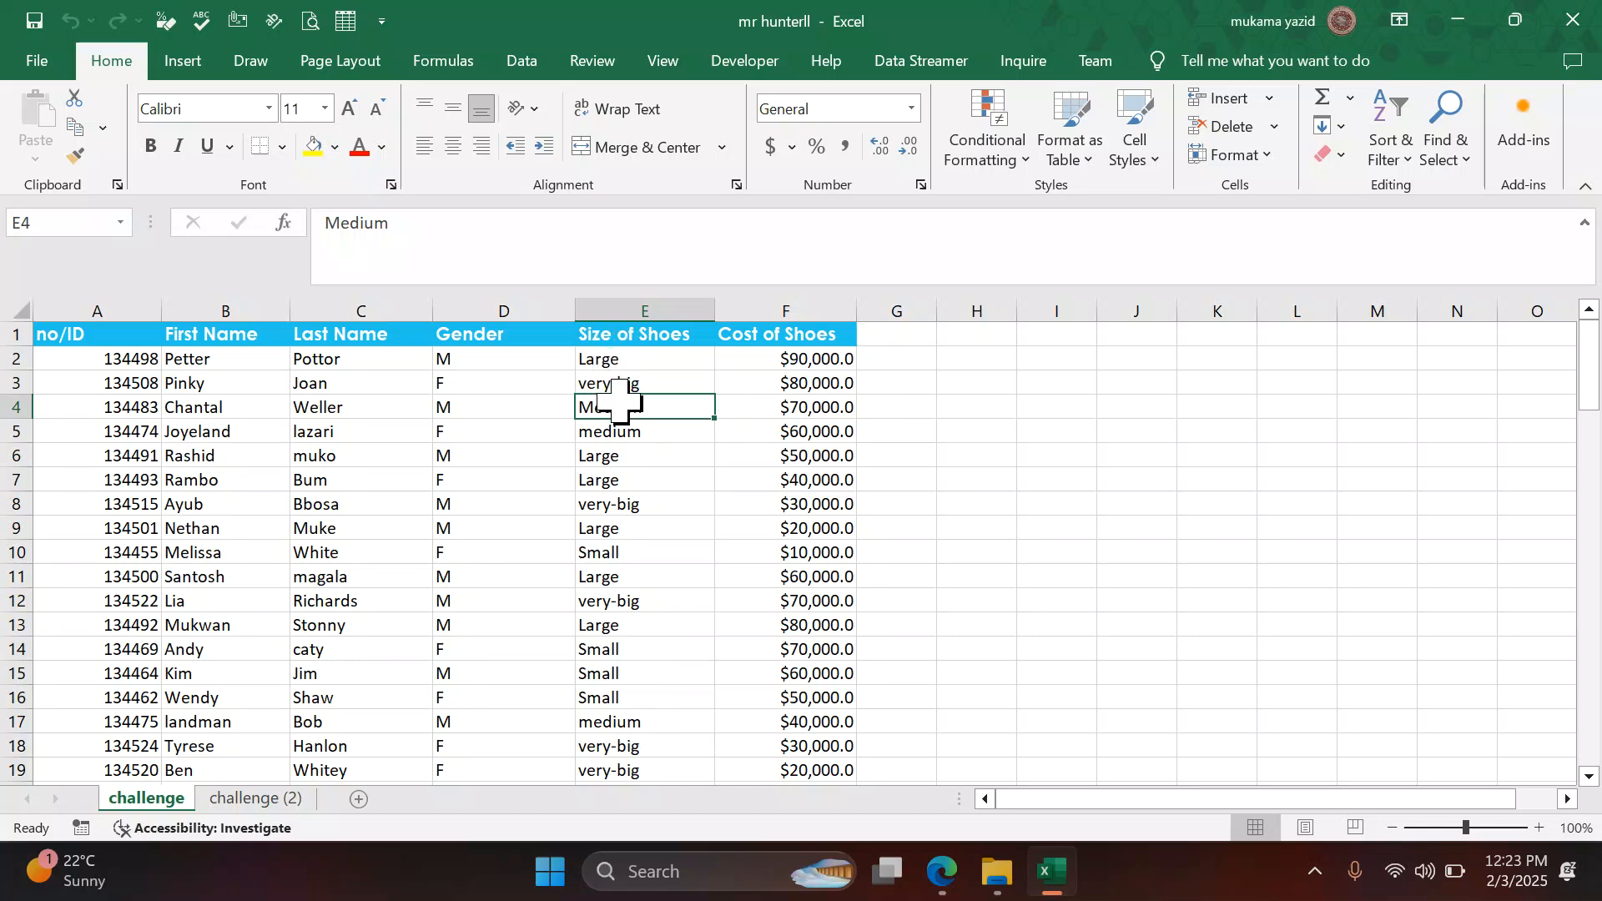
right_click(619, 402)
mouse_move(851, 597)
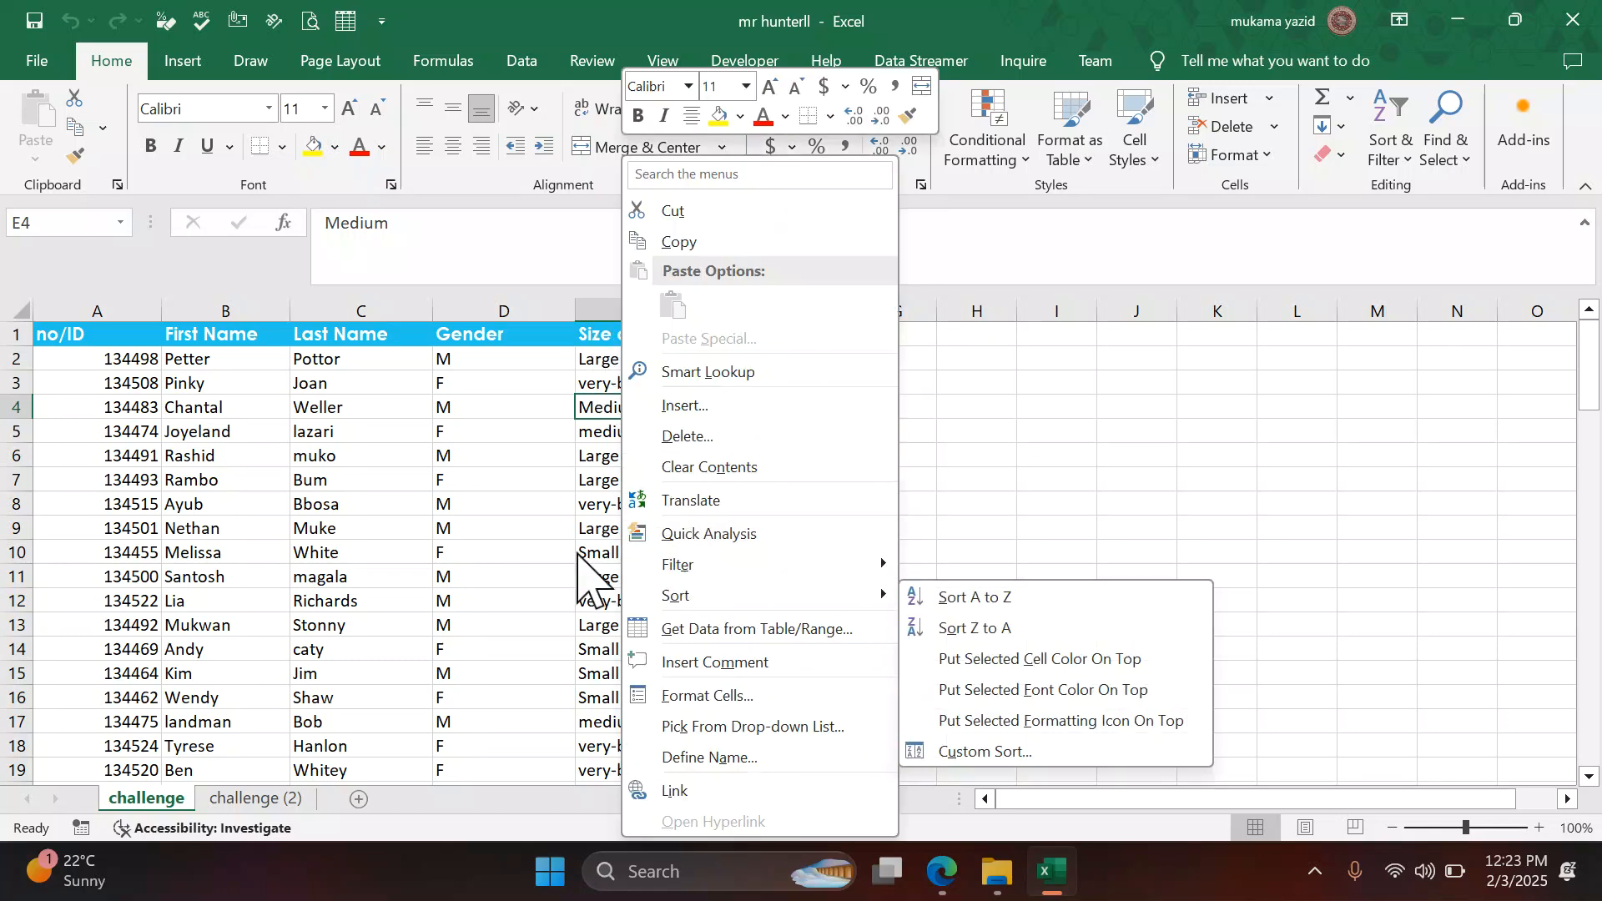
key(Escape)
click(588, 529)
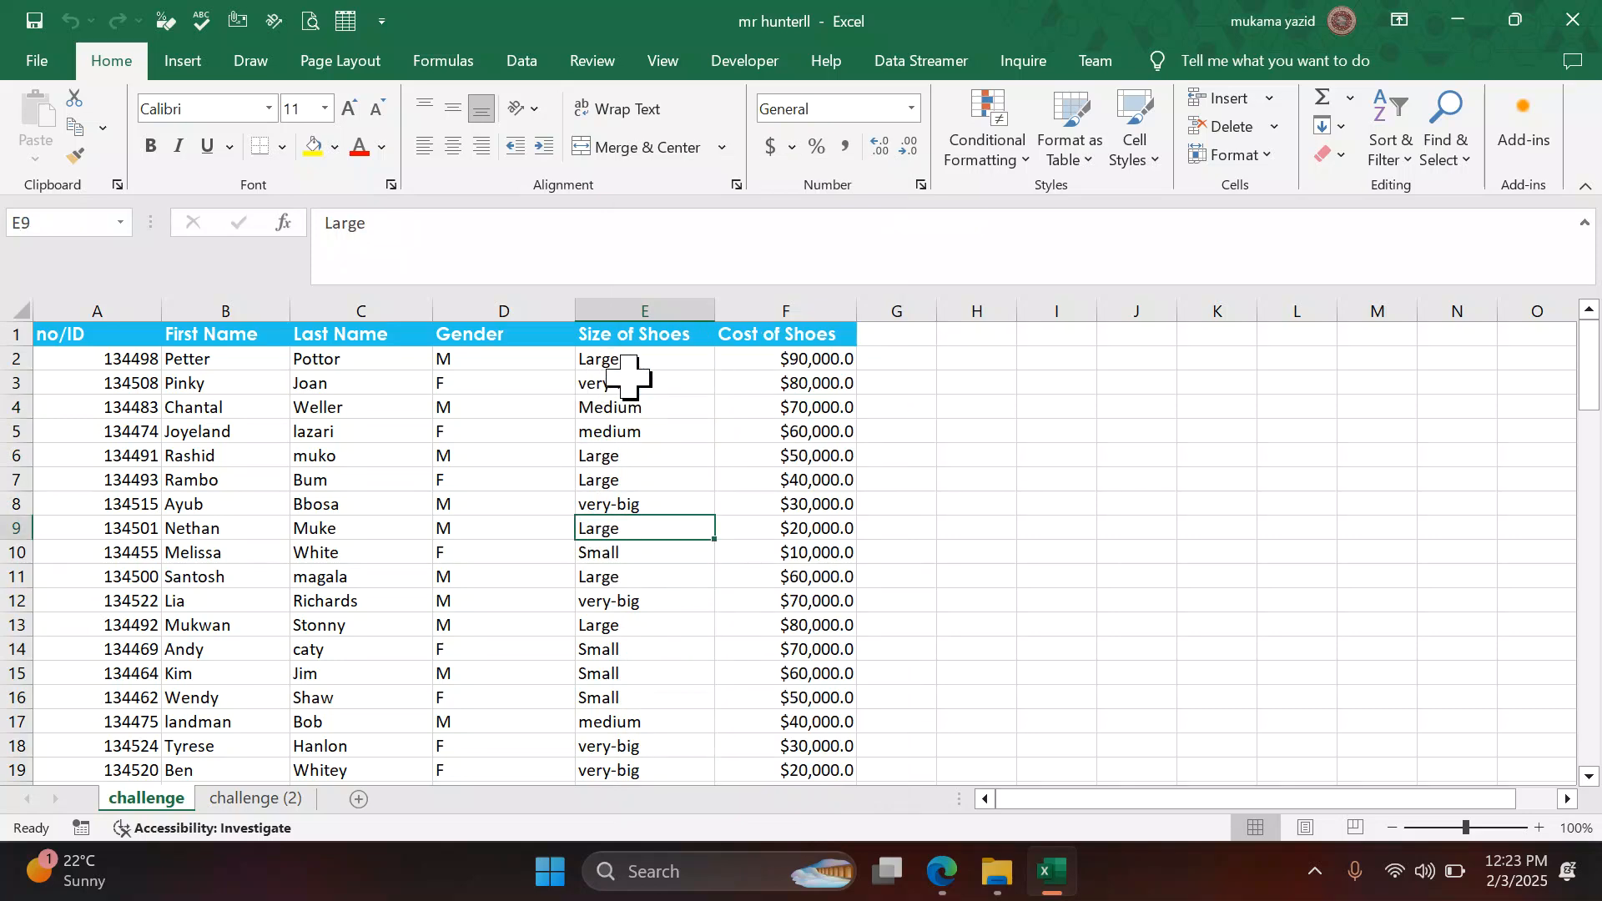
click(622, 474)
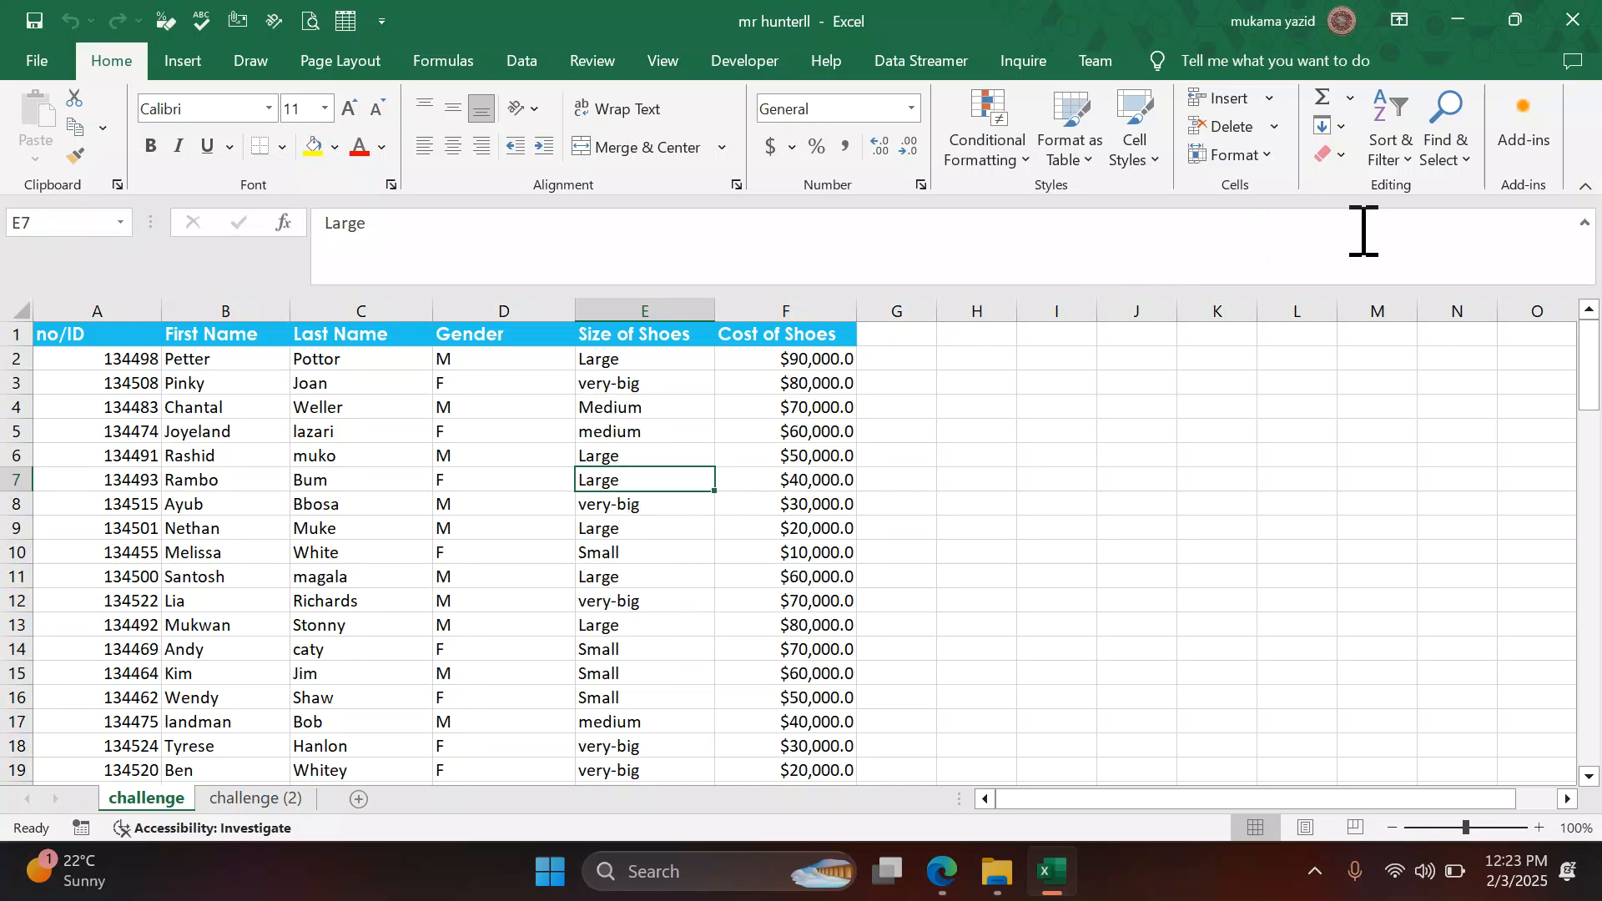
click(1408, 163)
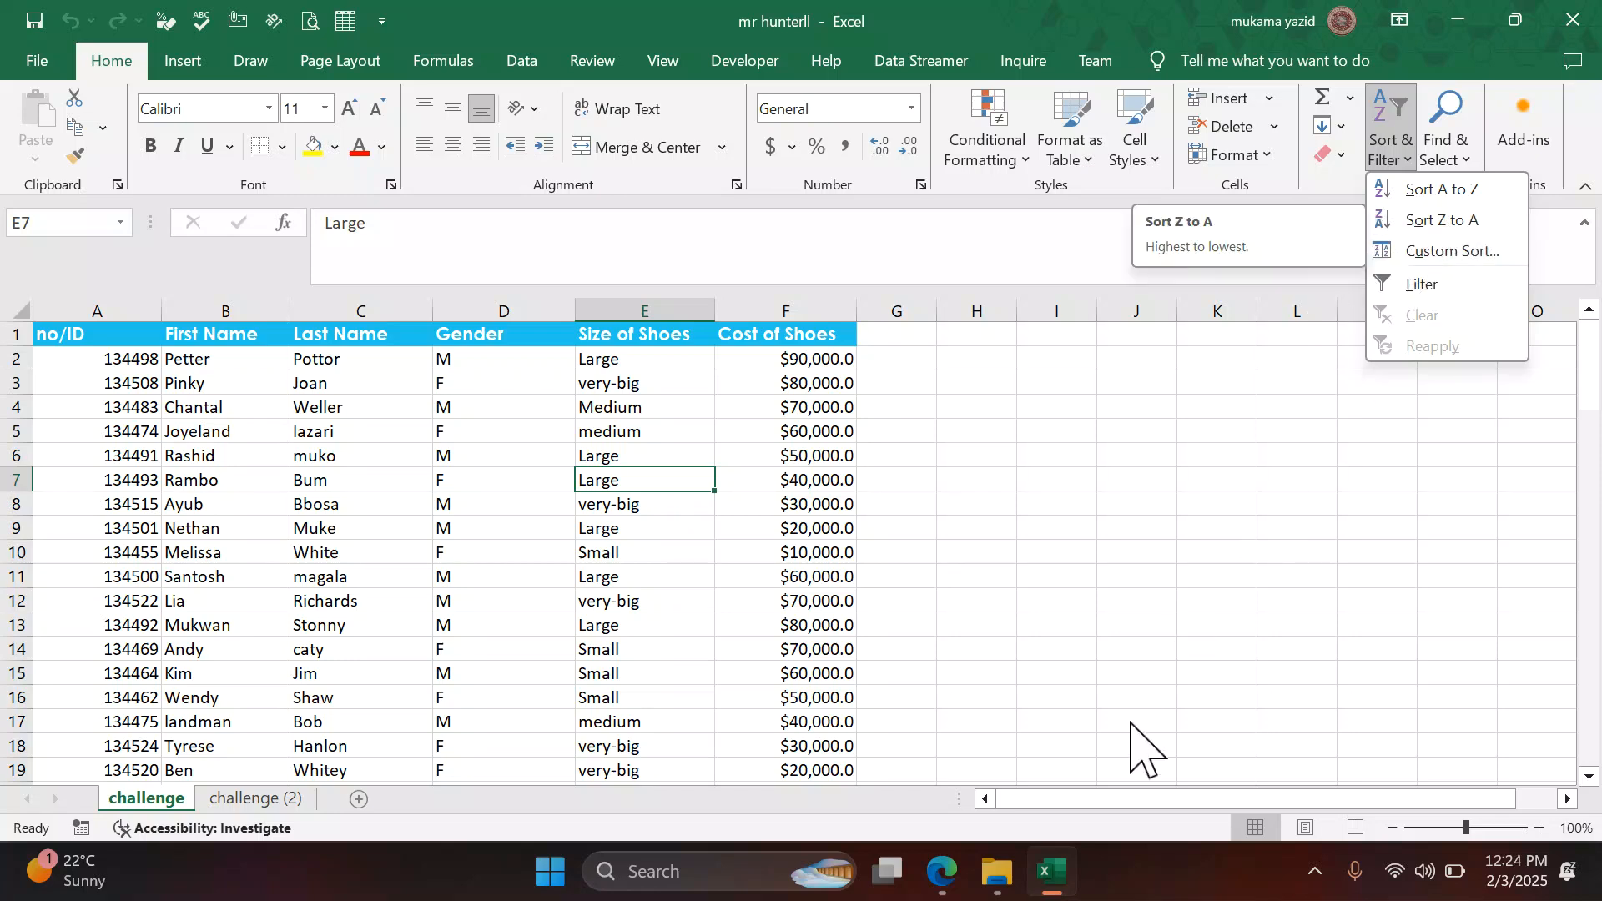
mouse_move(955, 864)
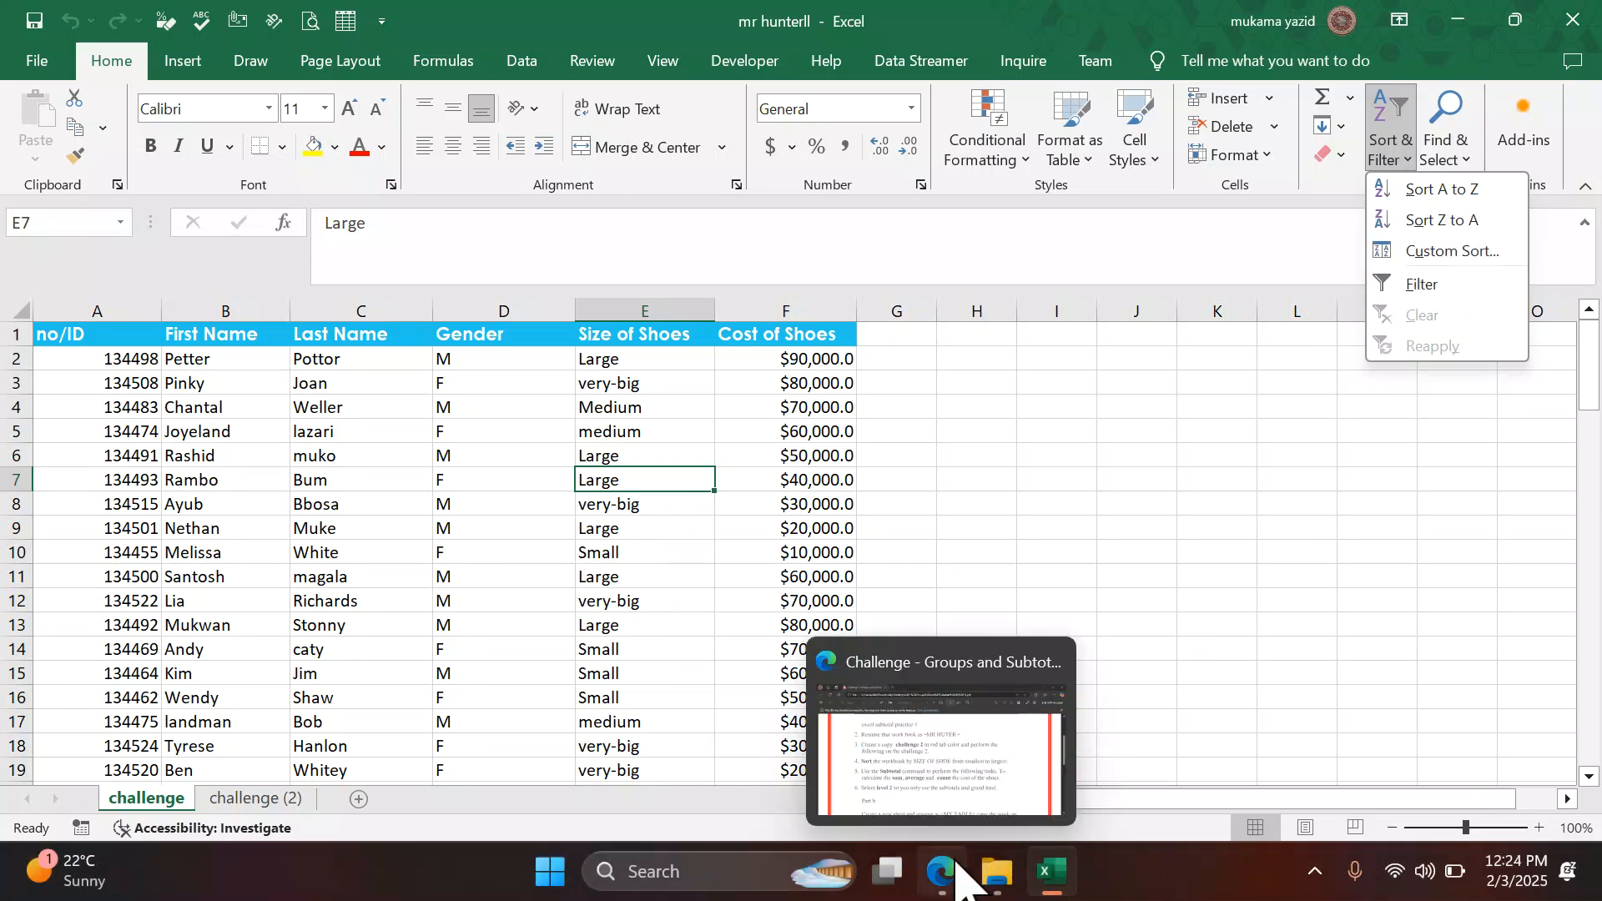
click(882, 801)
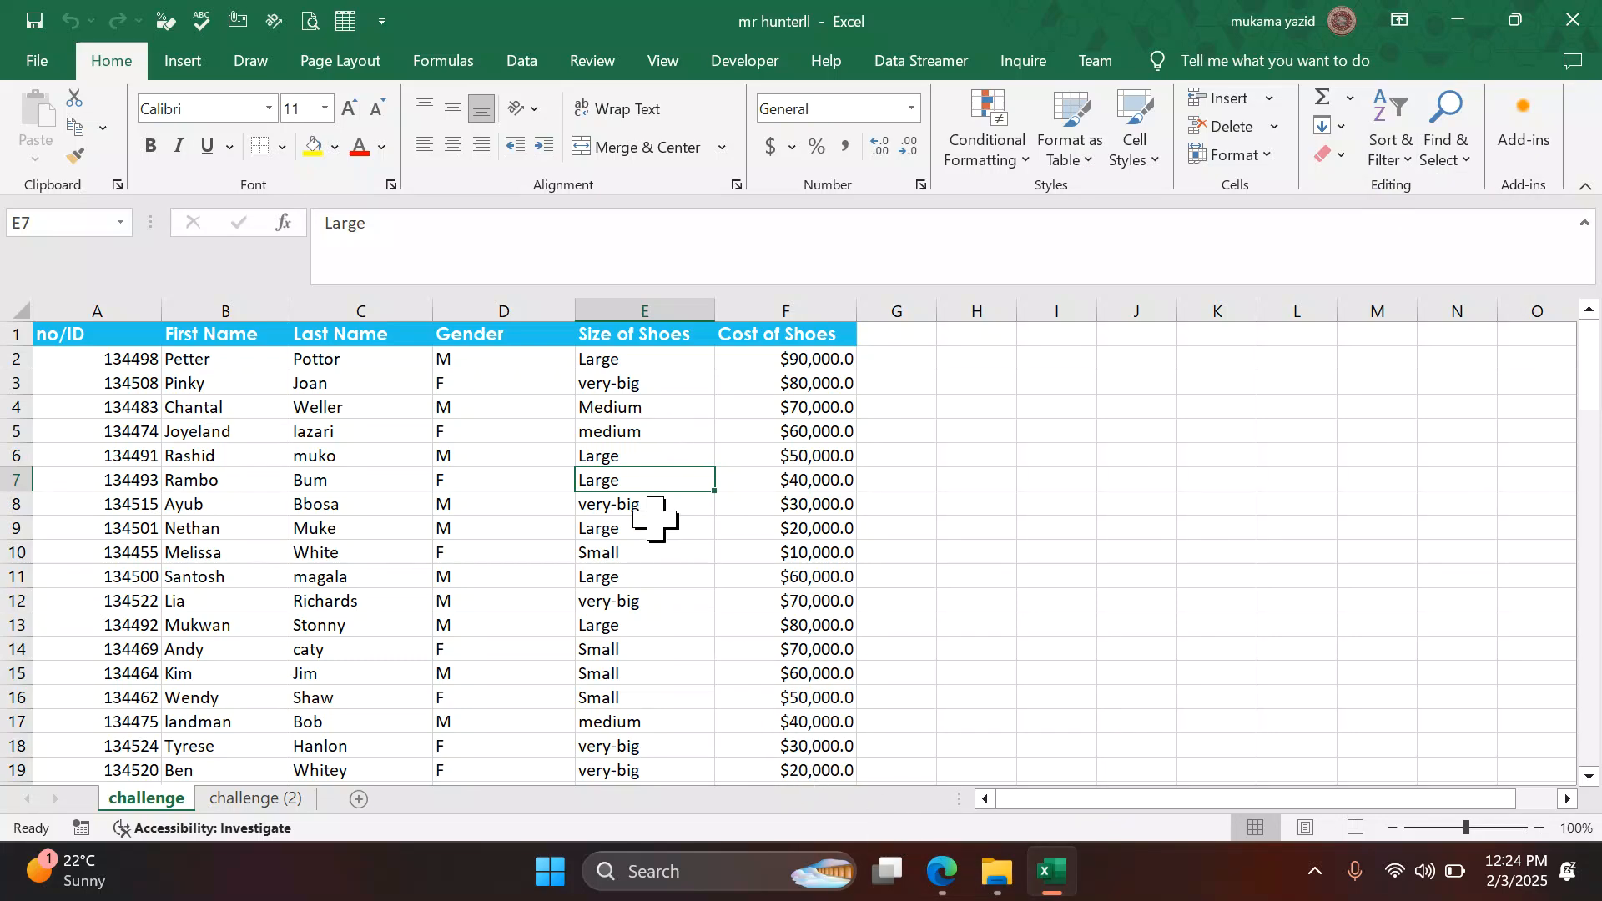
right_click(617, 482)
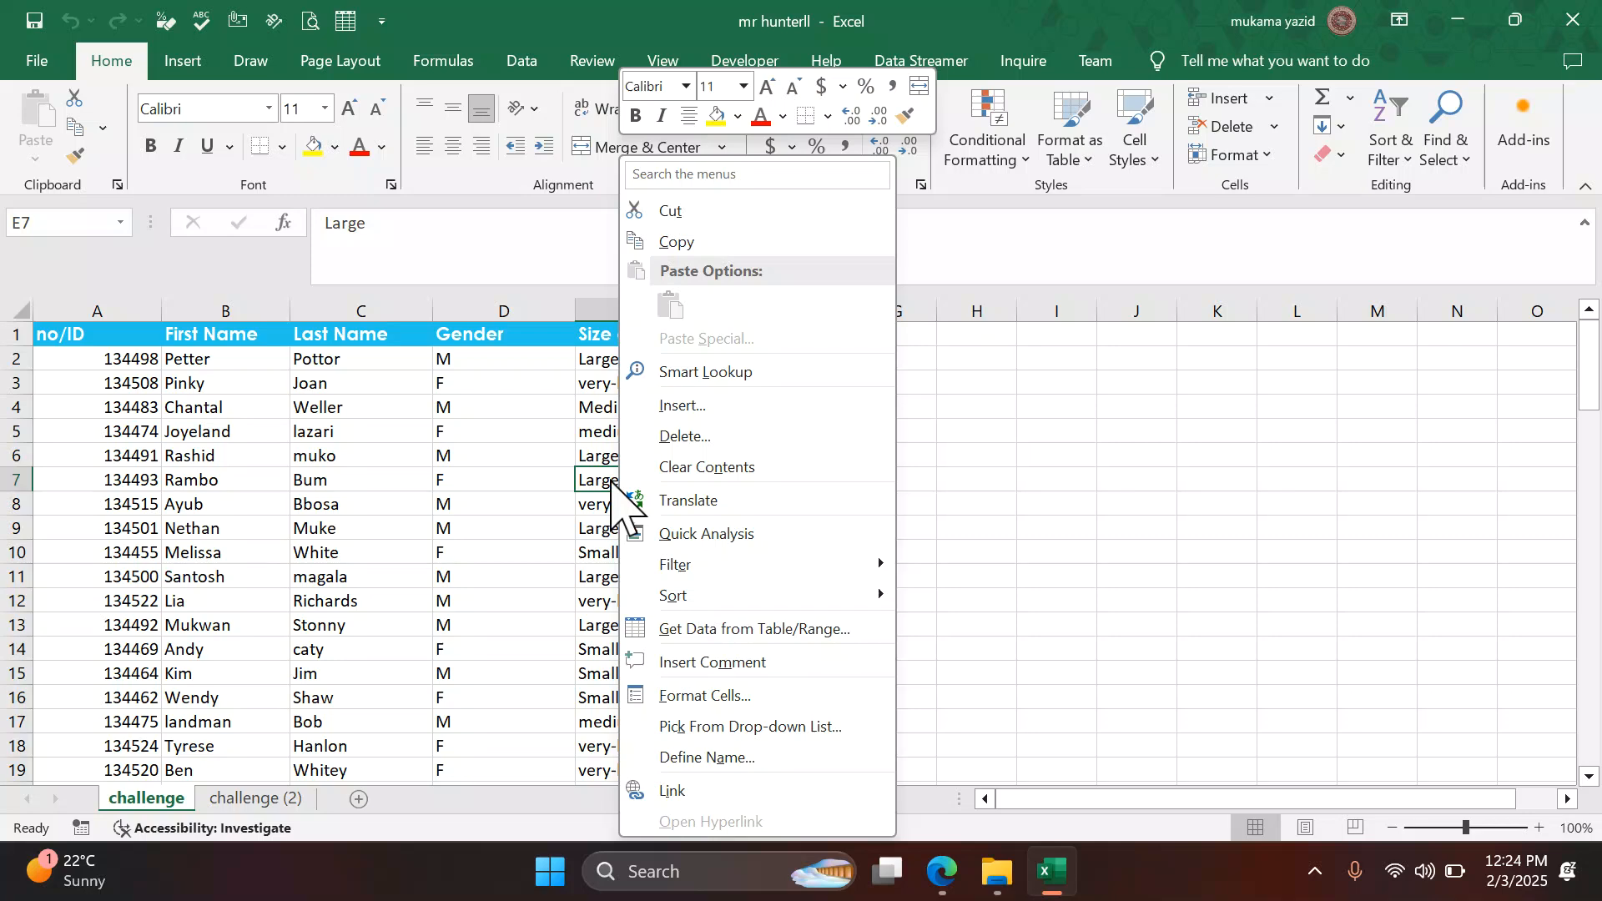
key(Escape)
click(501, 459)
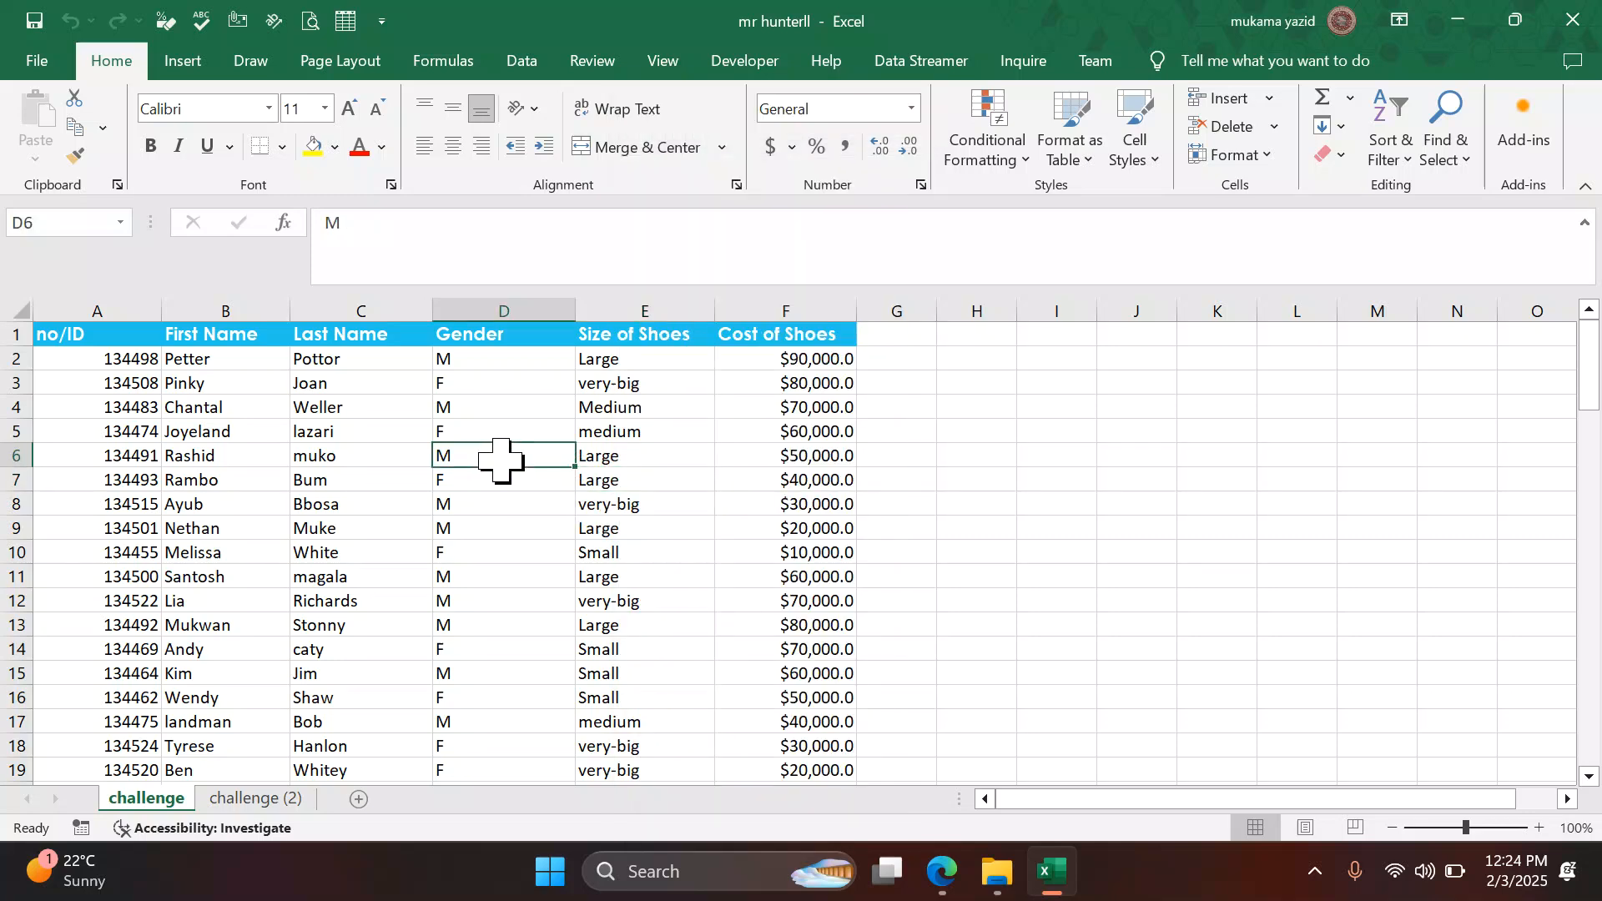
Step: Sort the data on the challenge sheet by the Size of Shoes column from A to Z
click(653, 462)
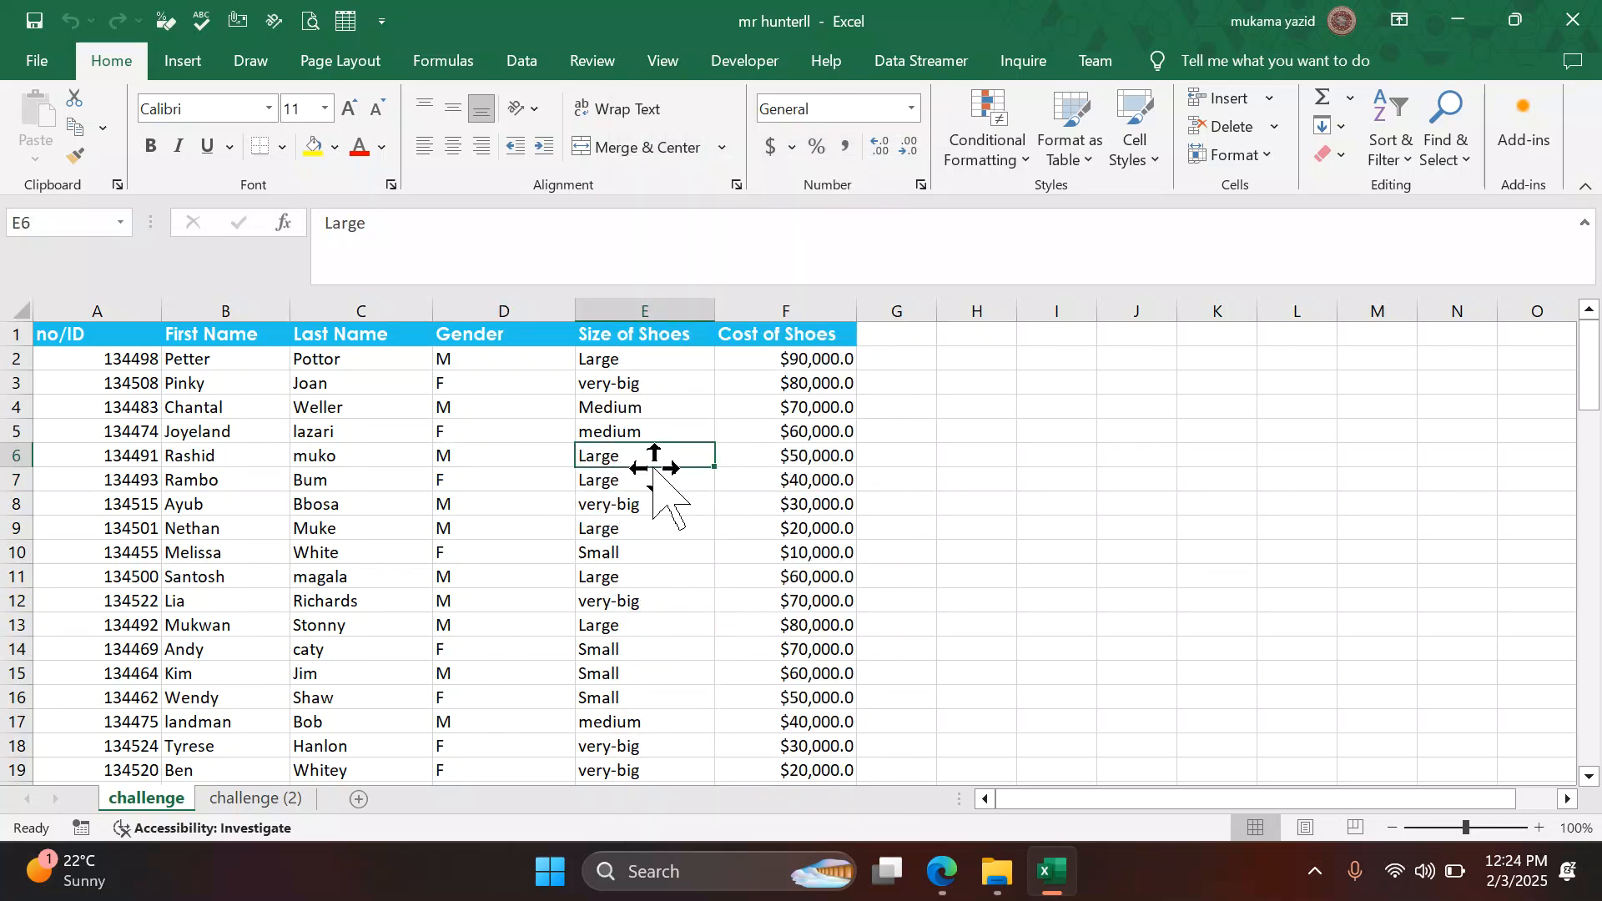
right_click(651, 457)
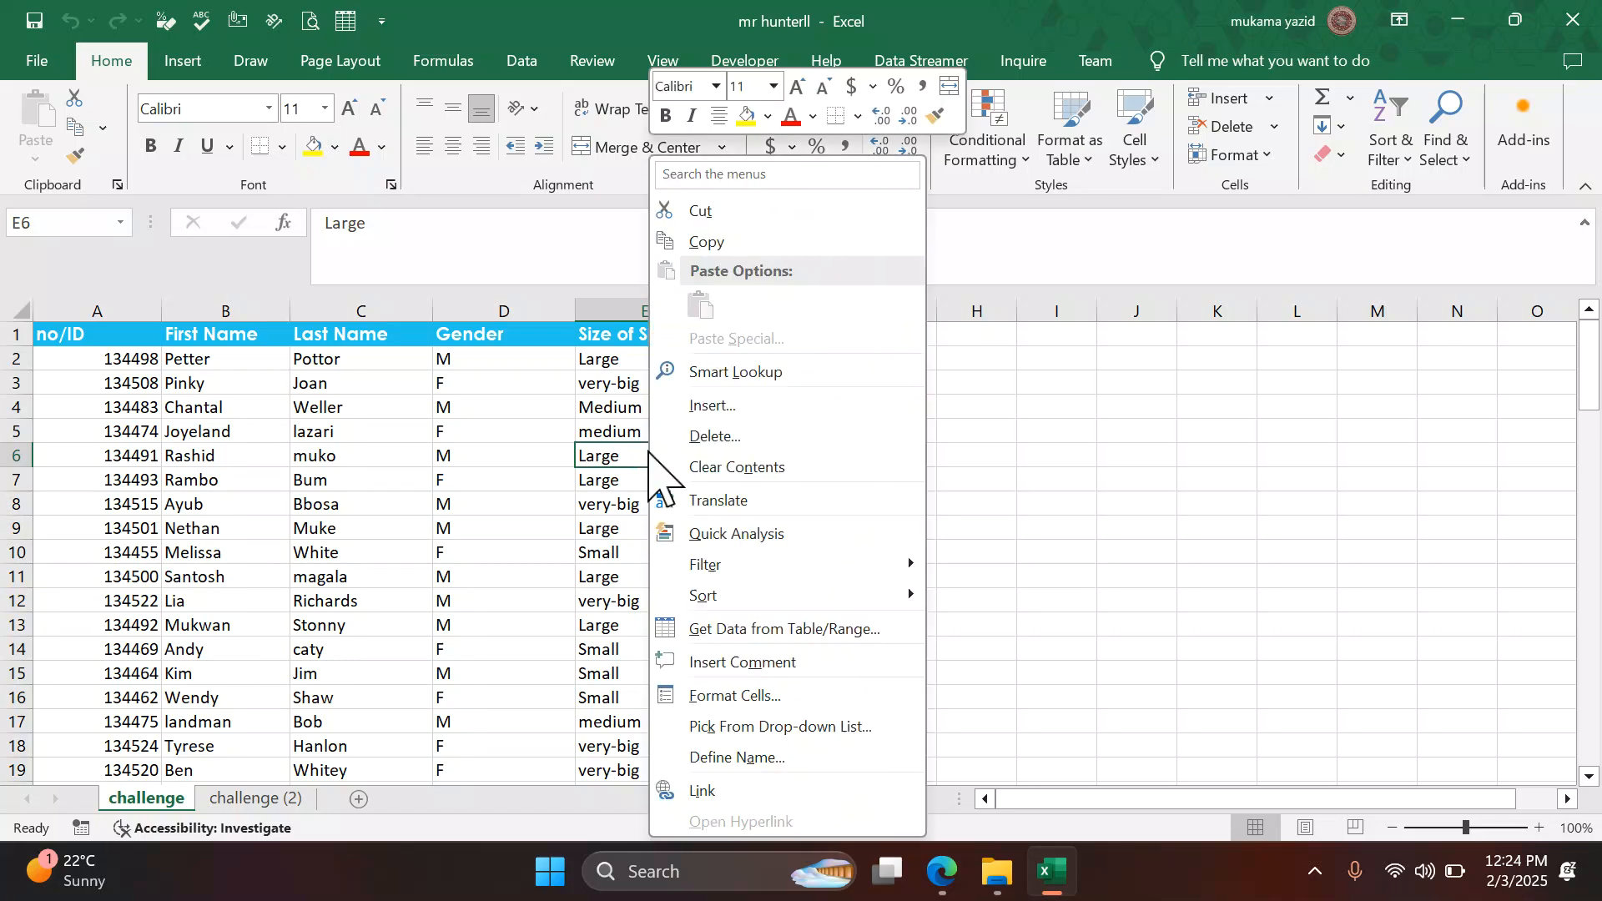
mouse_move(701, 618)
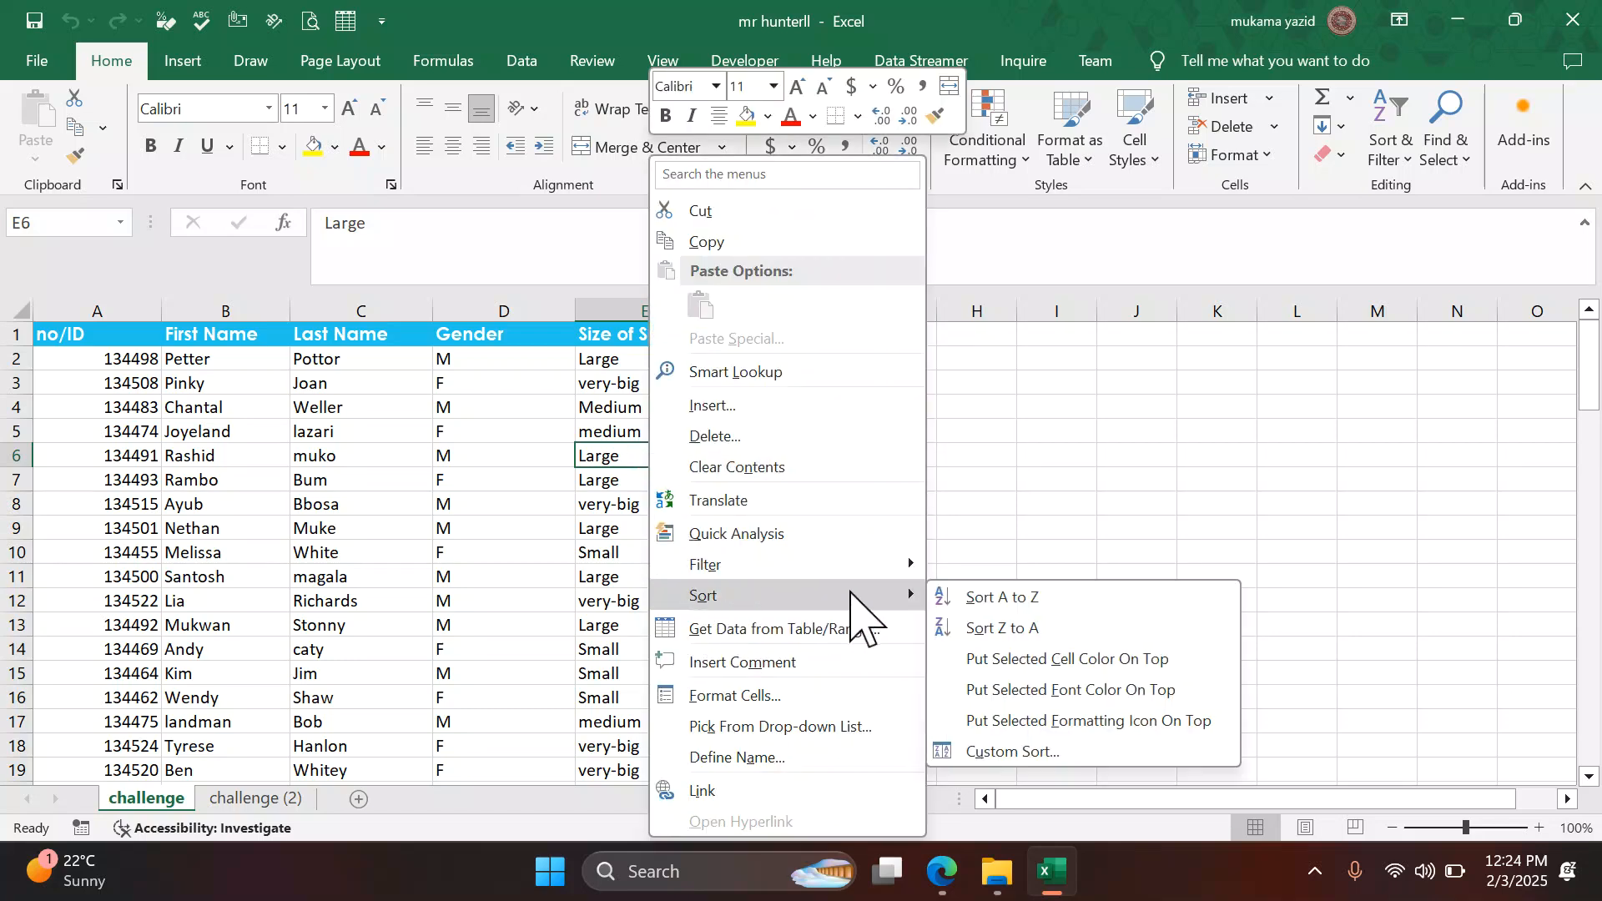
click(982, 598)
click(976, 550)
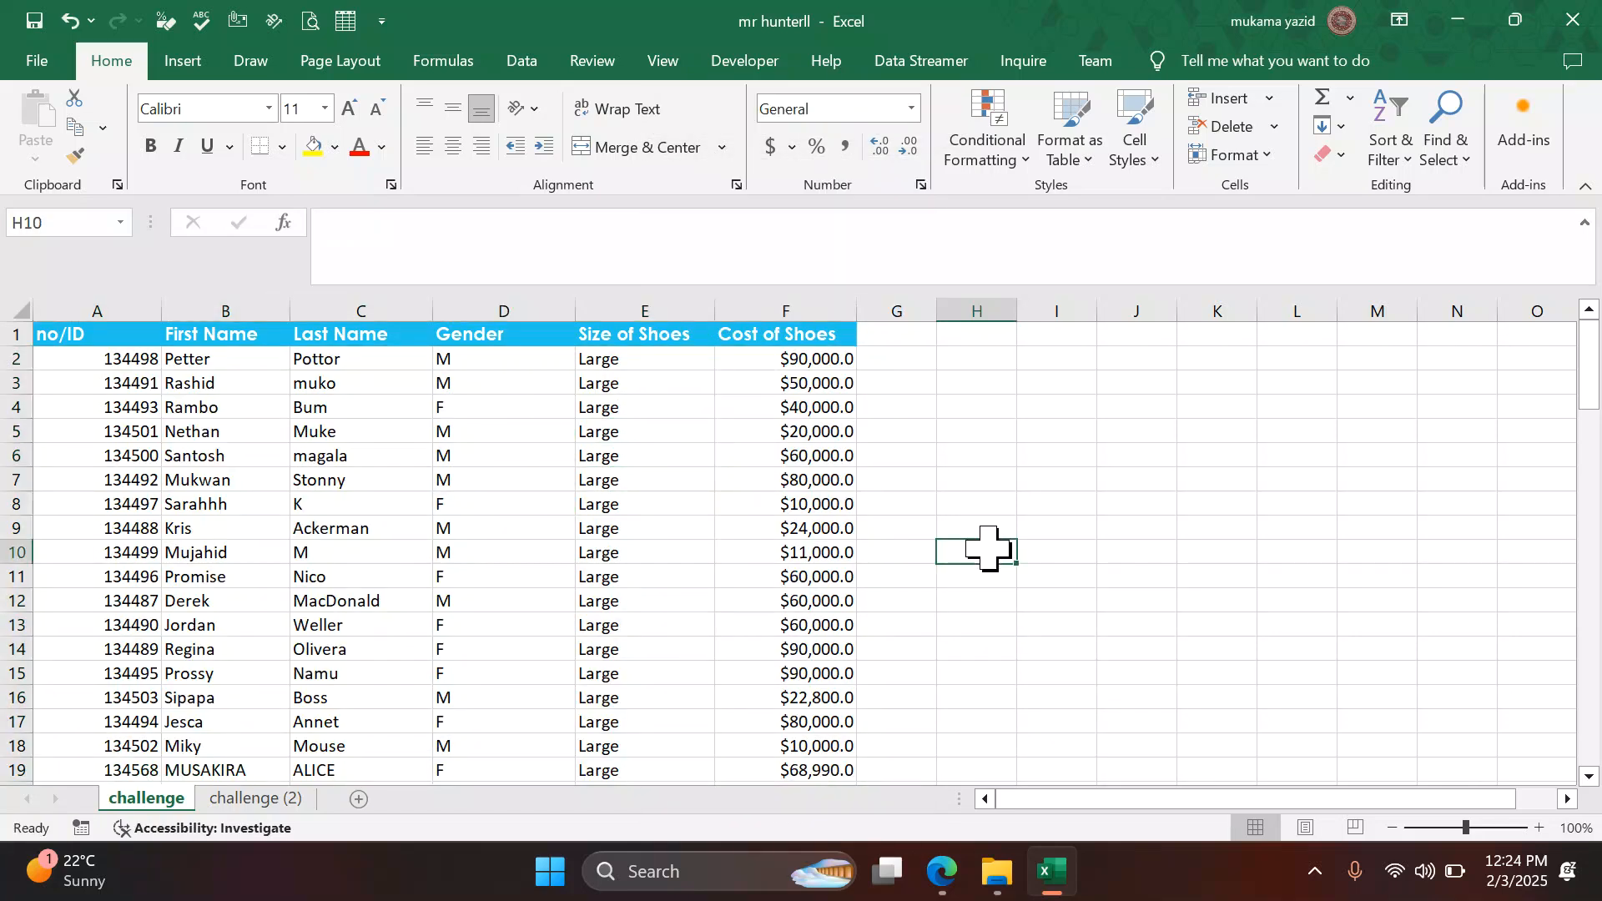
Step: Switch to the PDF in Edge and read the Subtotal command task, the level 2 task and Part b
click(941, 871)
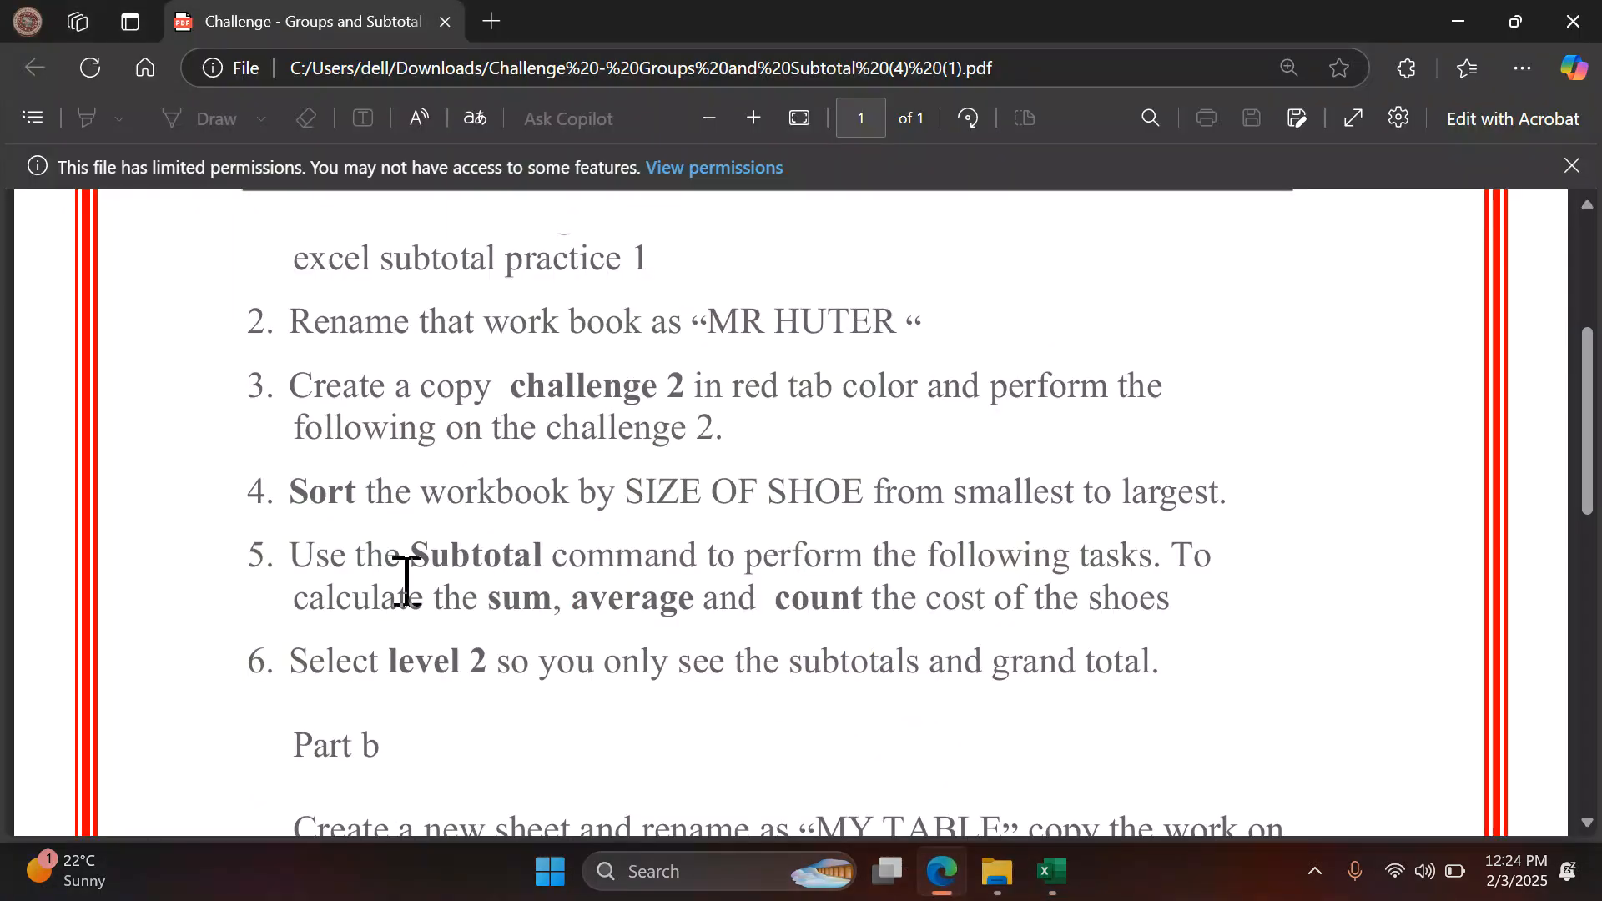
scroll(439, 570, down, 2)
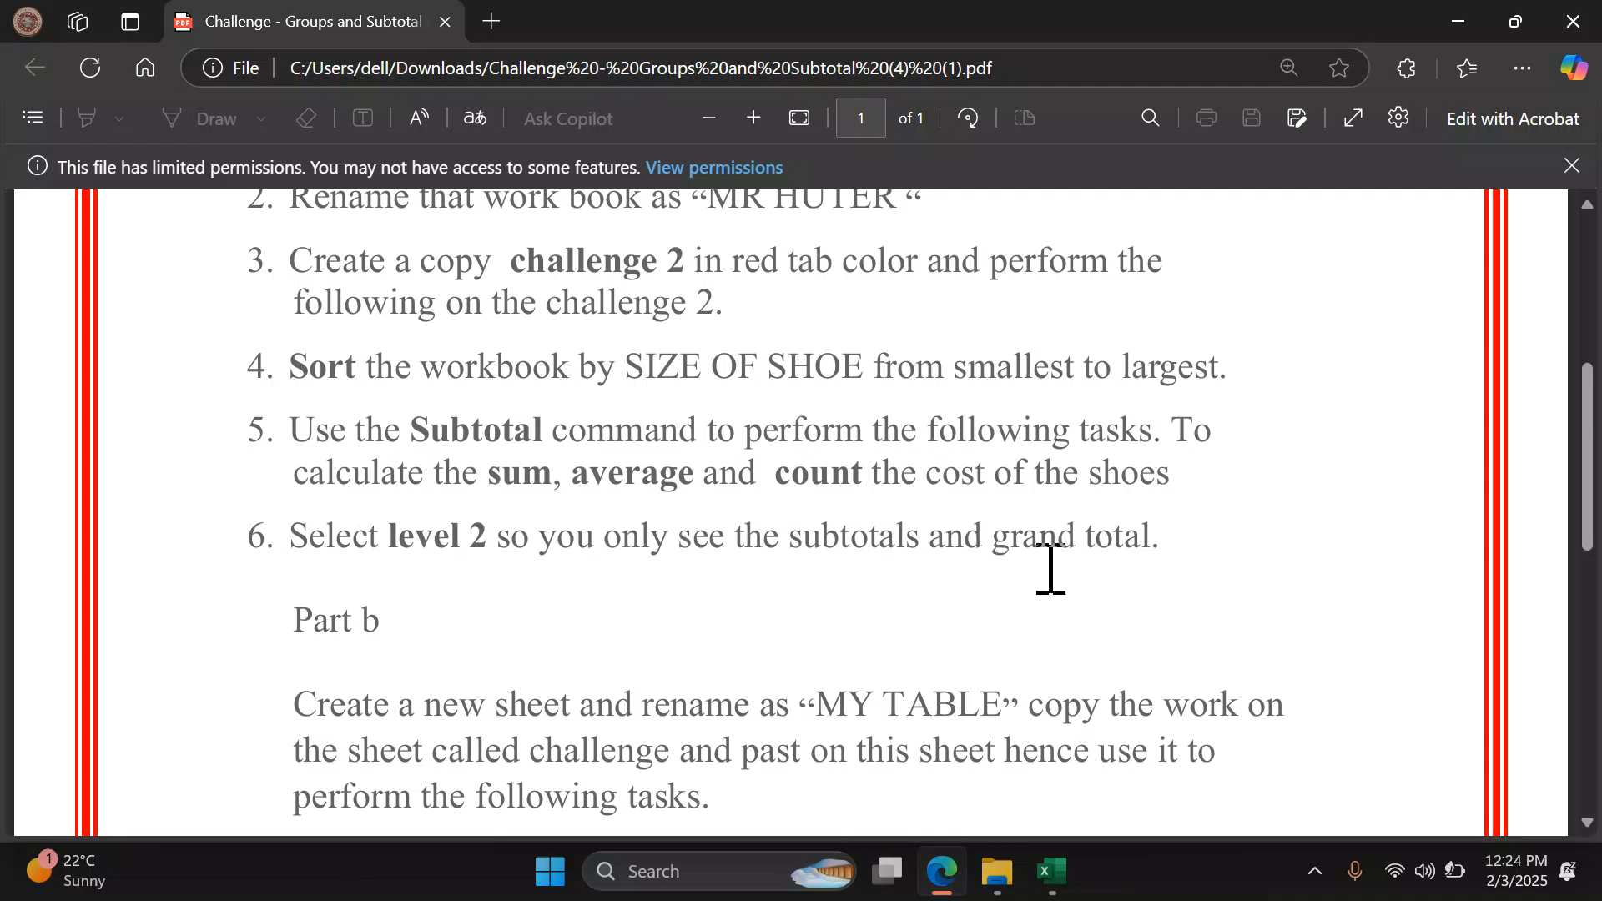
Step: Switch to the Excel workbook and add Sum subtotals of Cost of Shoes at each change in Size of Shoes on the challenge sheet
click(1051, 871)
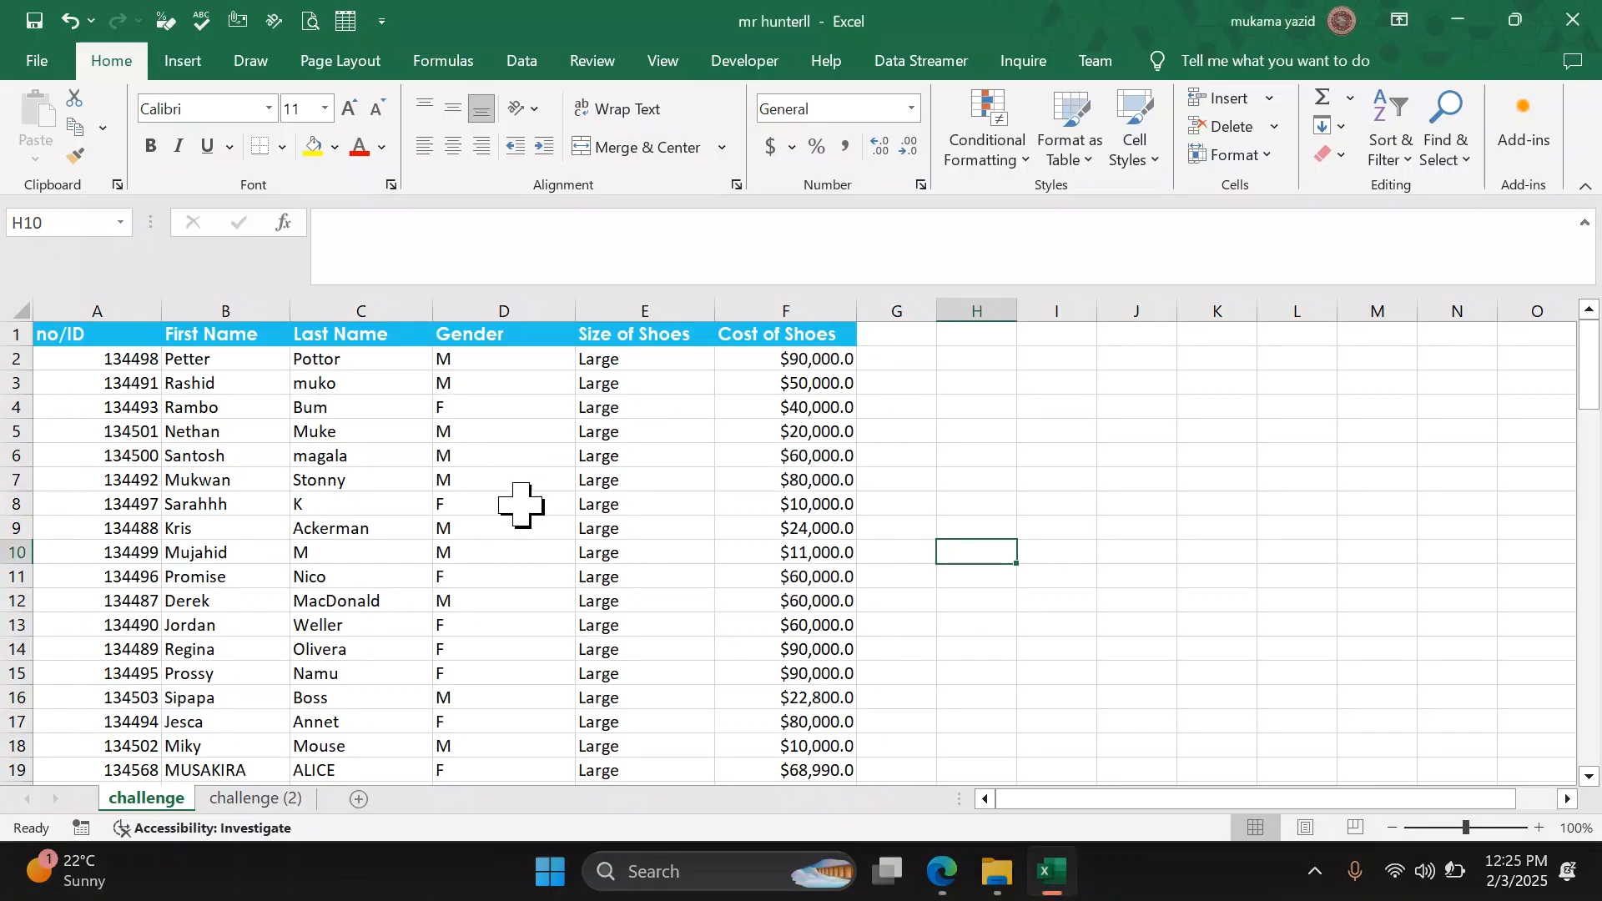
click(517, 458)
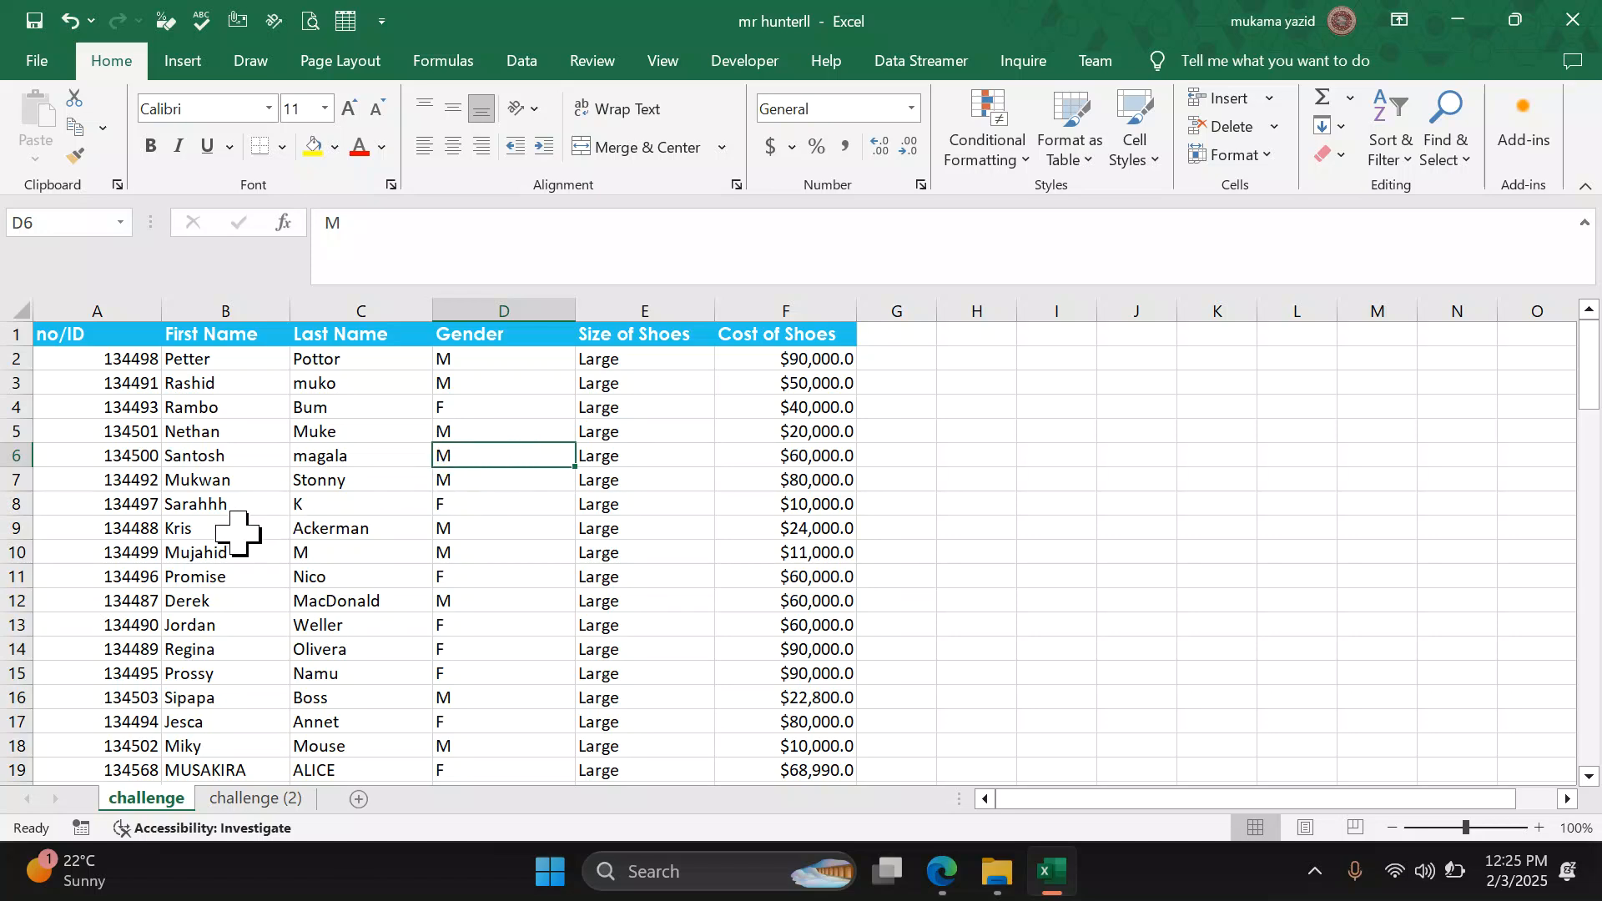
click(533, 62)
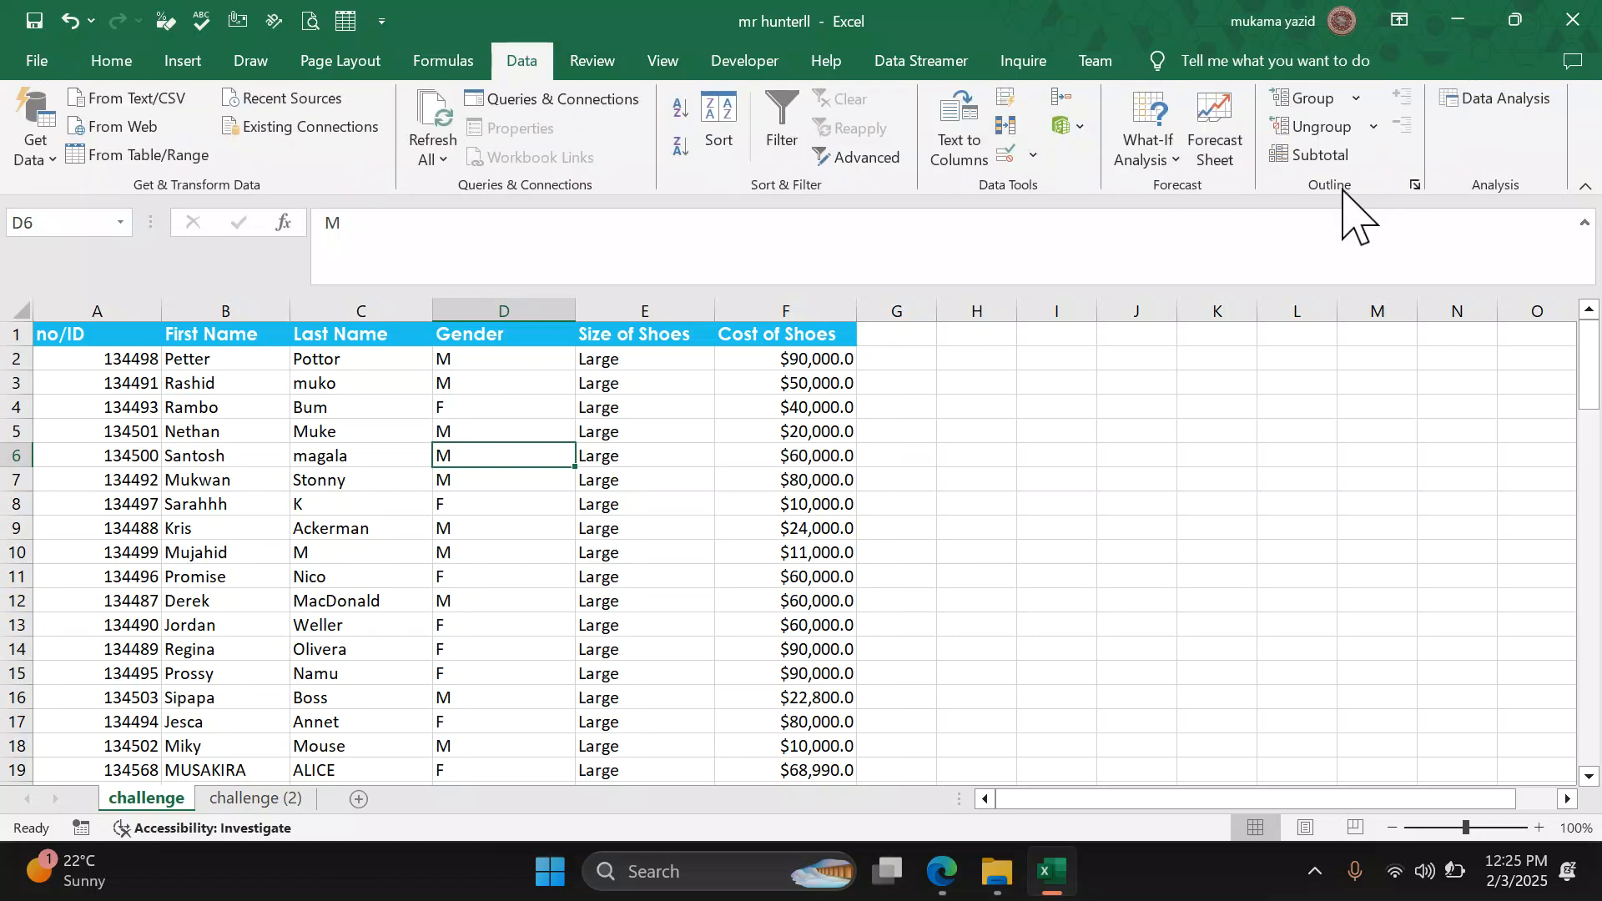
click(1326, 159)
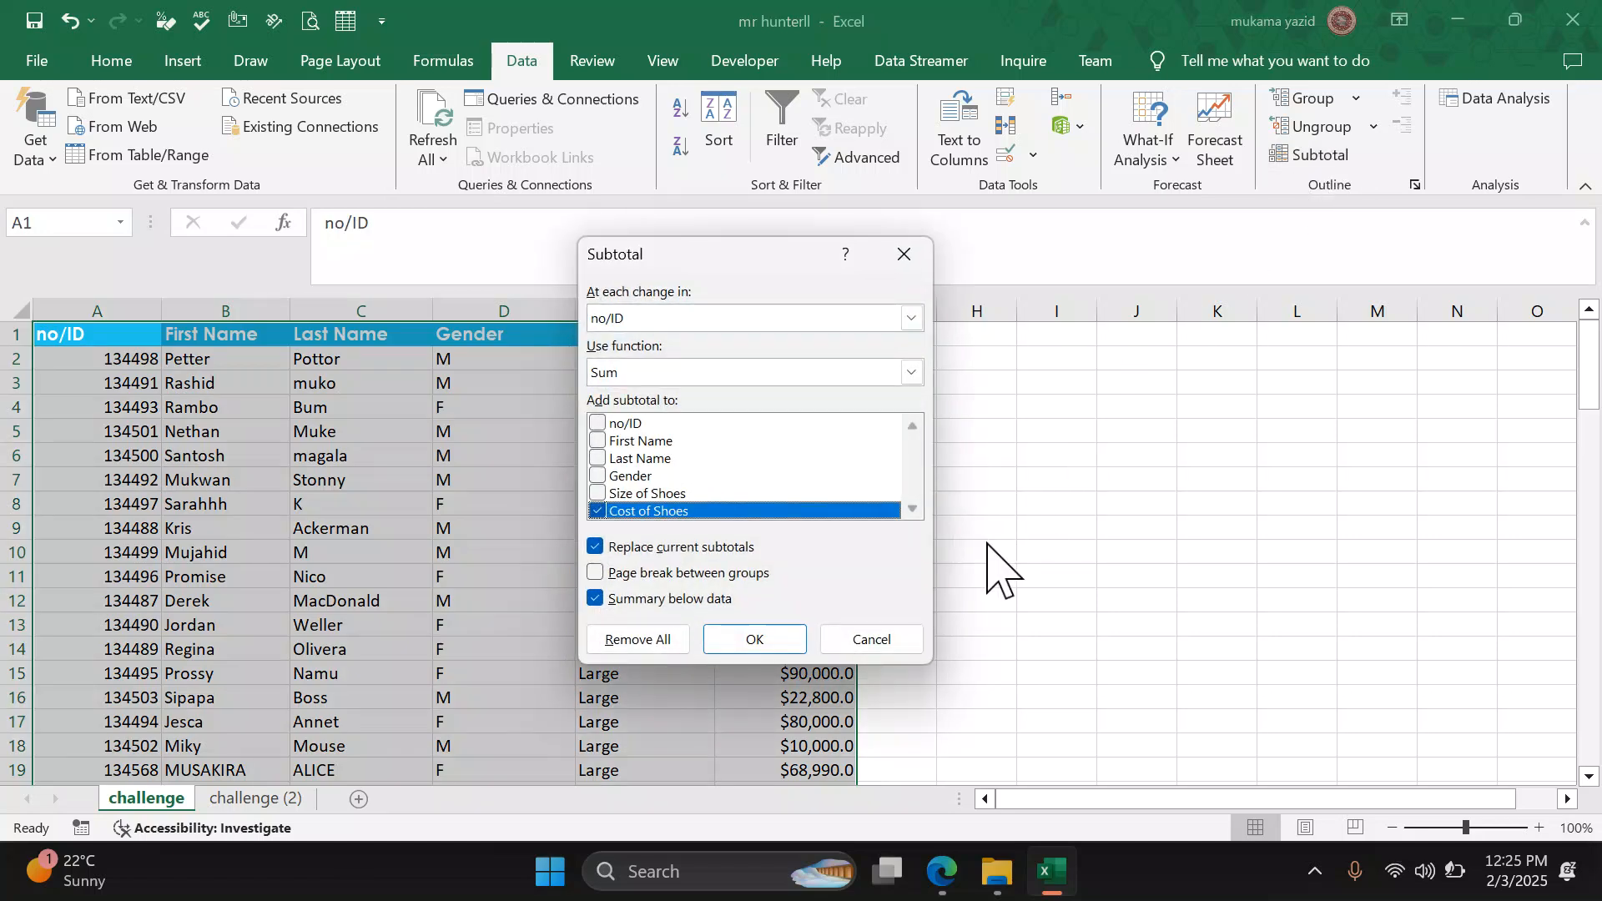
click(911, 319)
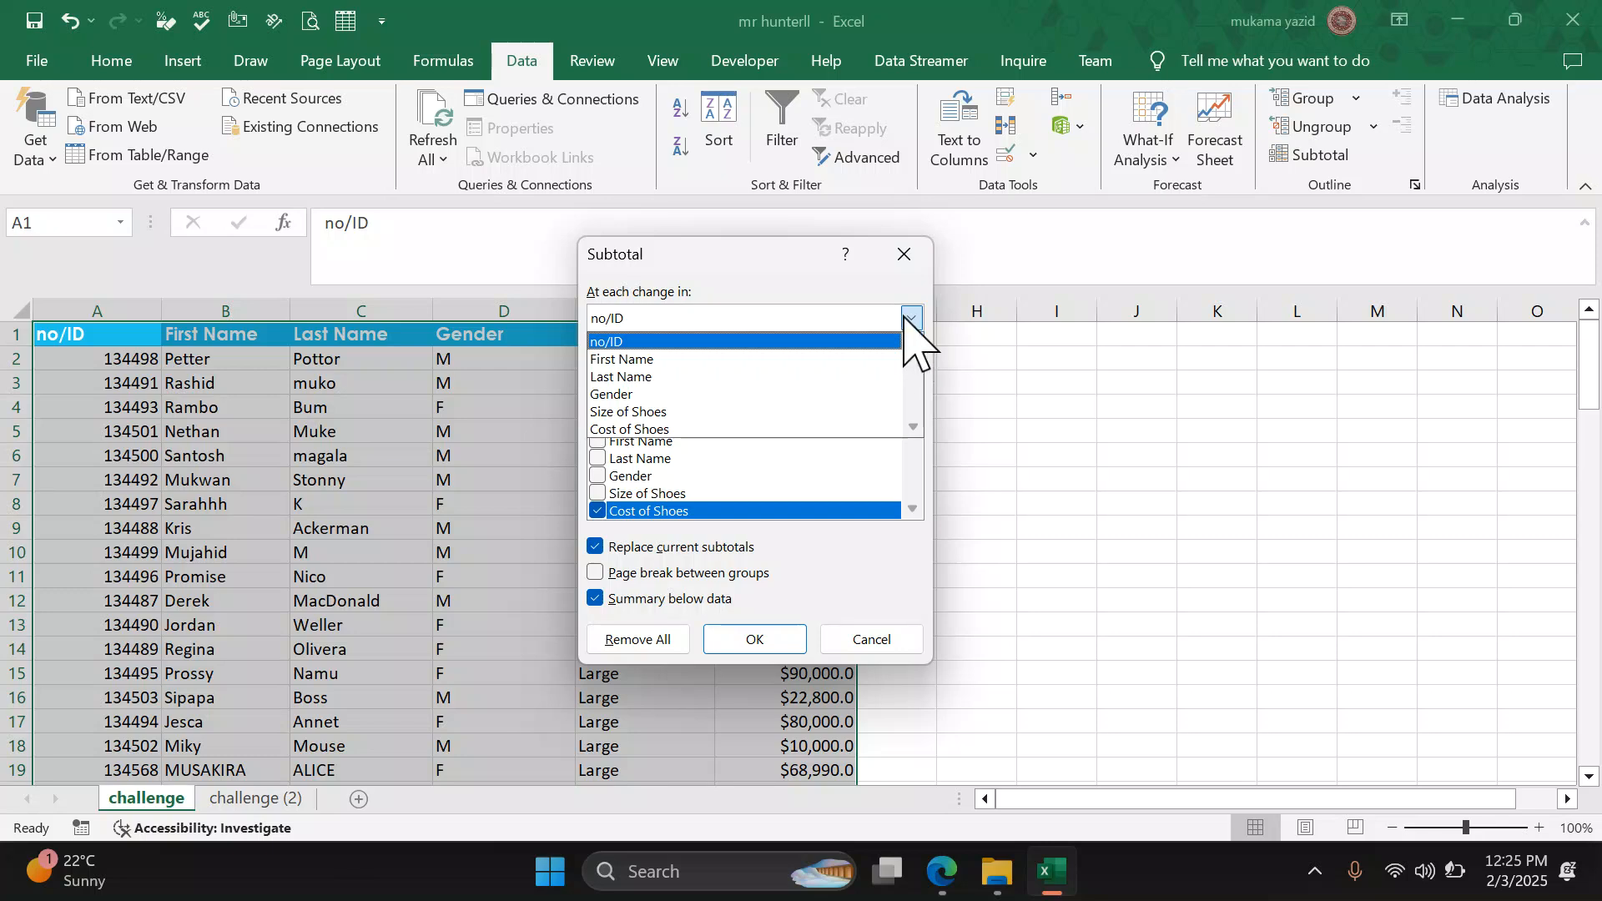
click(705, 411)
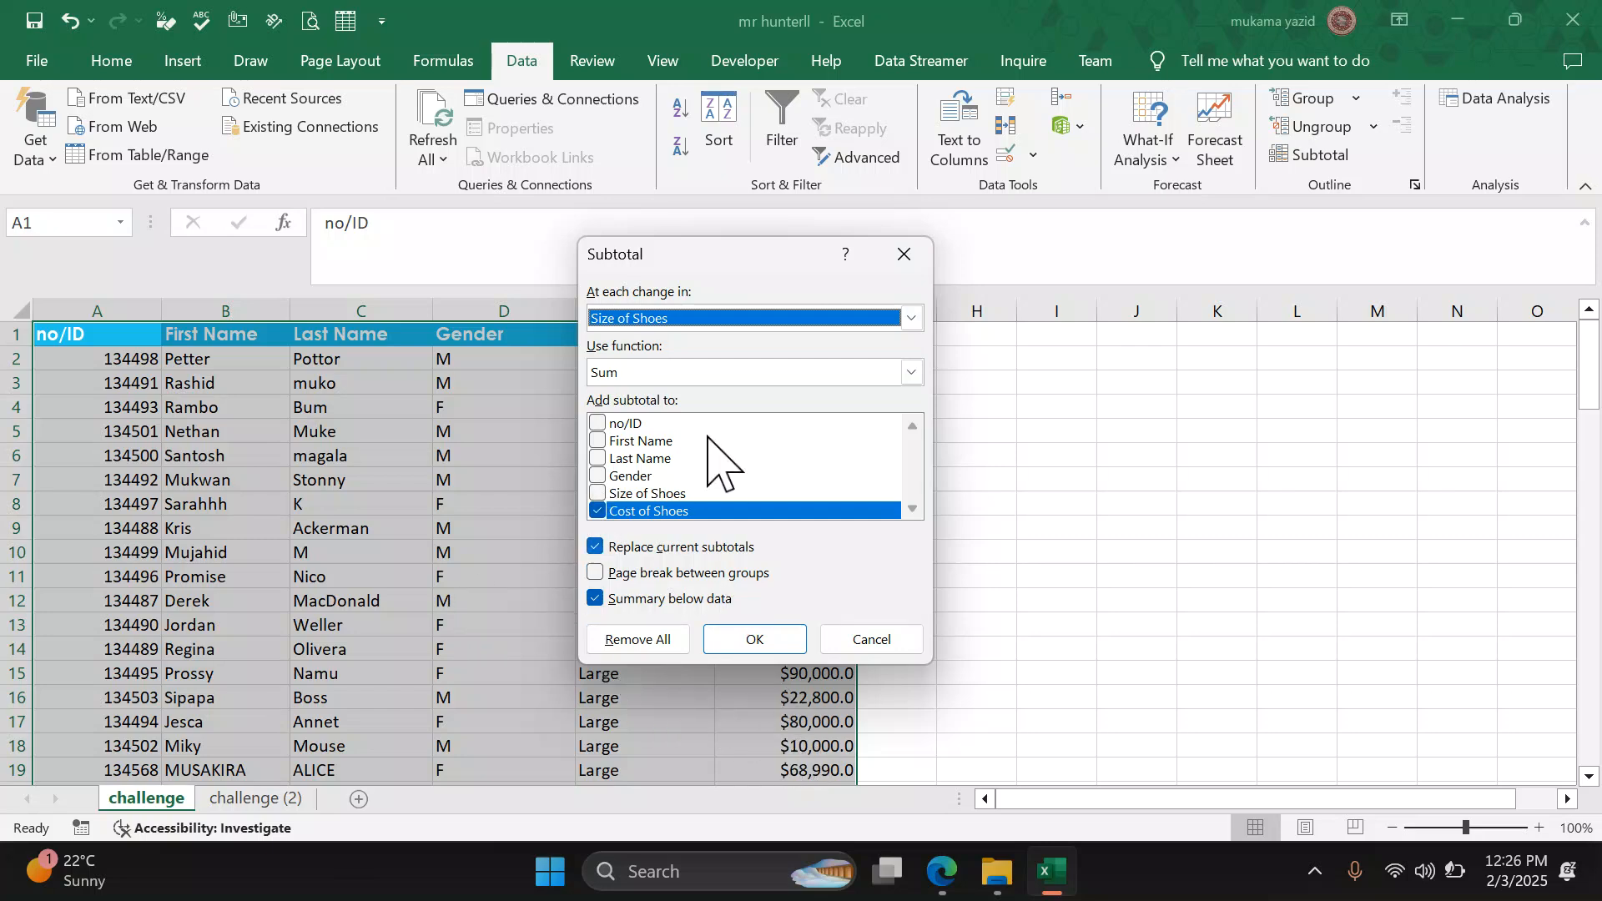
drag(795, 247, 1210, 342)
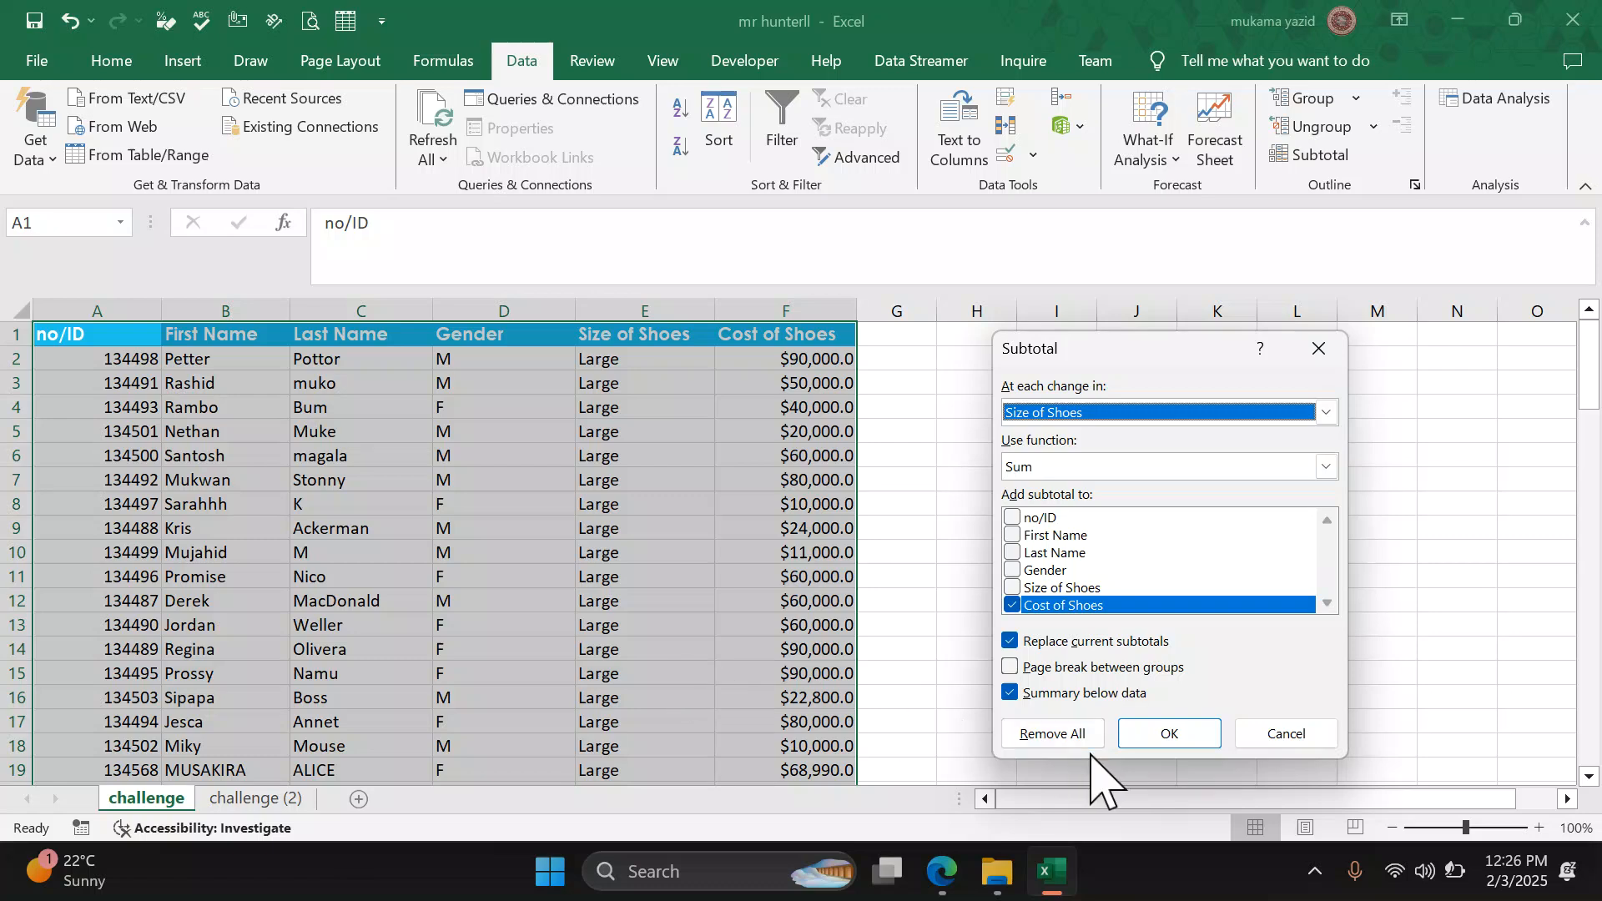
click(1162, 739)
scroll(469, 513, down, 4)
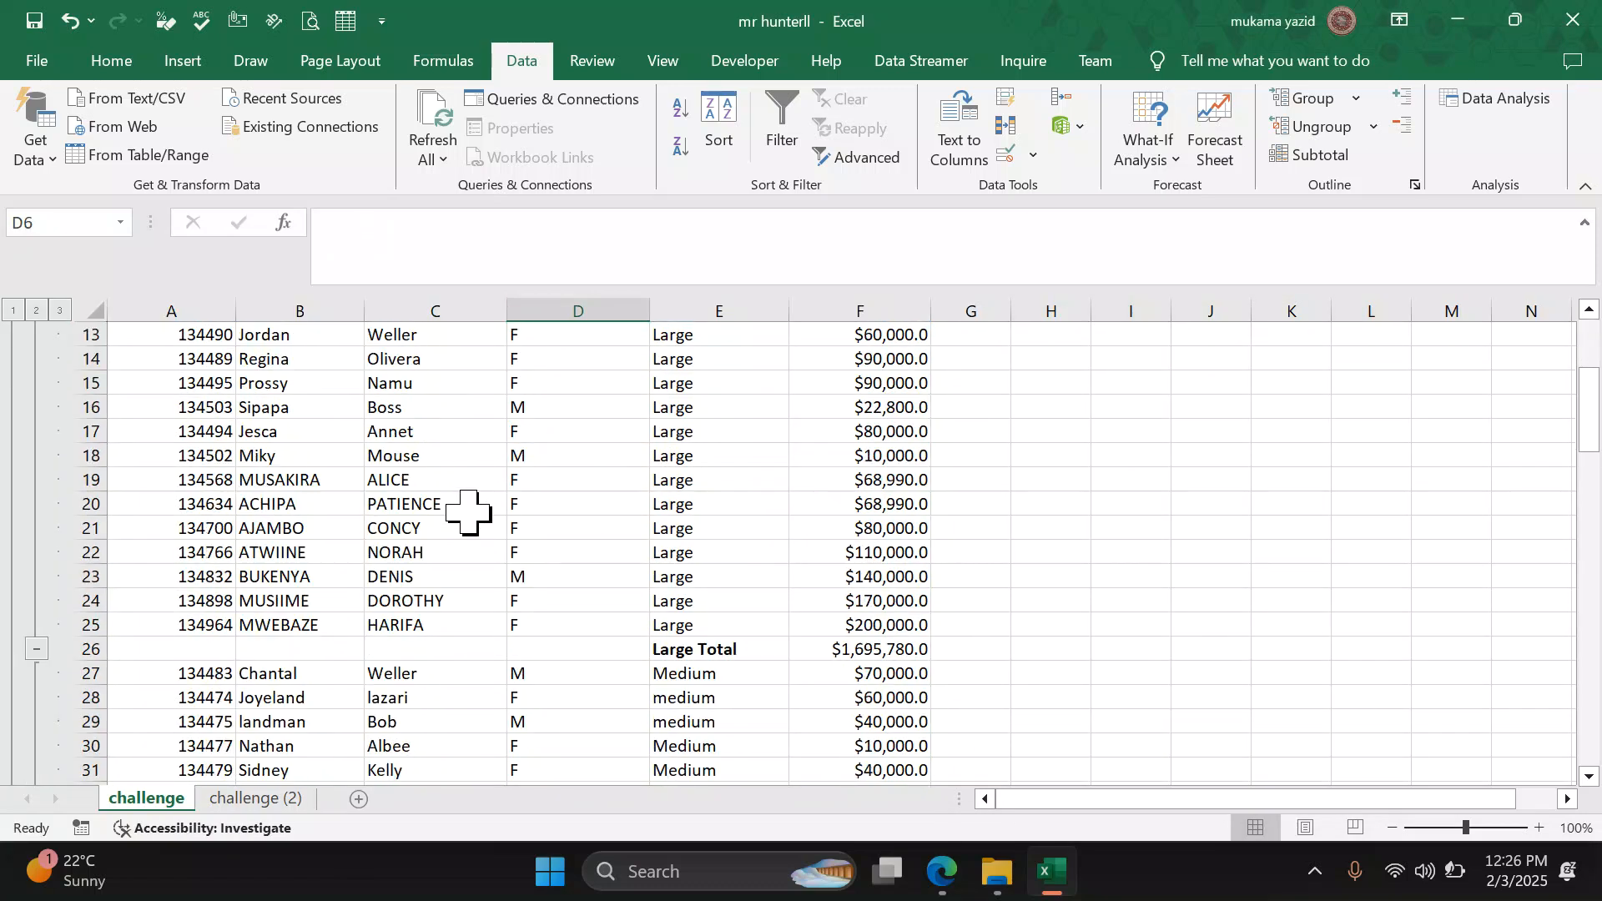
scroll(469, 513, down, 1)
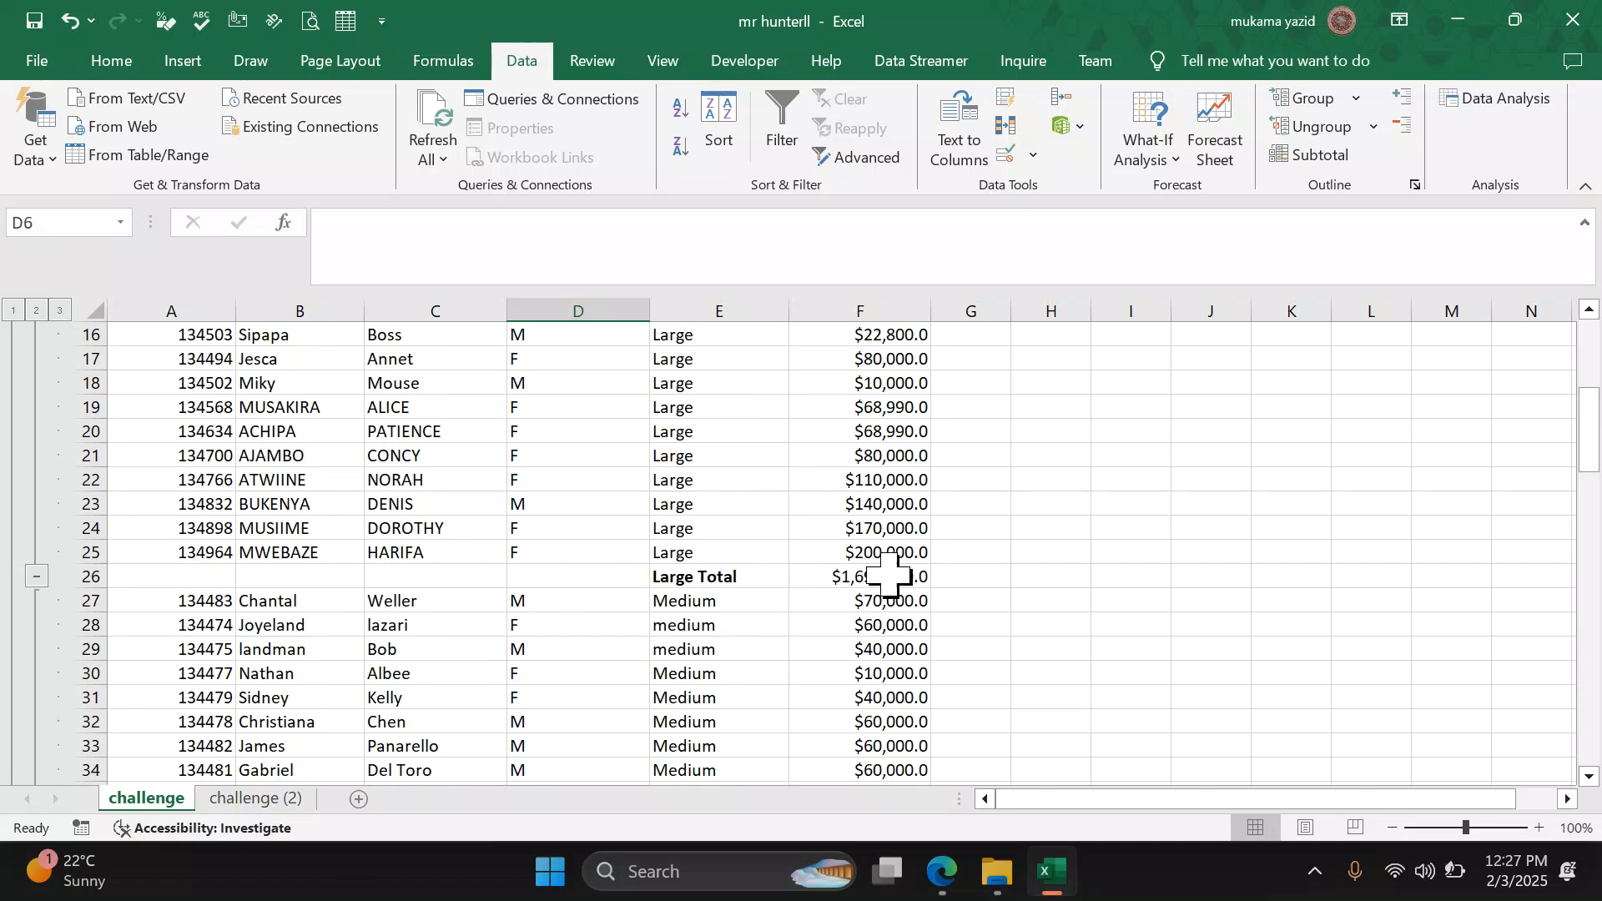
scroll(891, 574, up, 5)
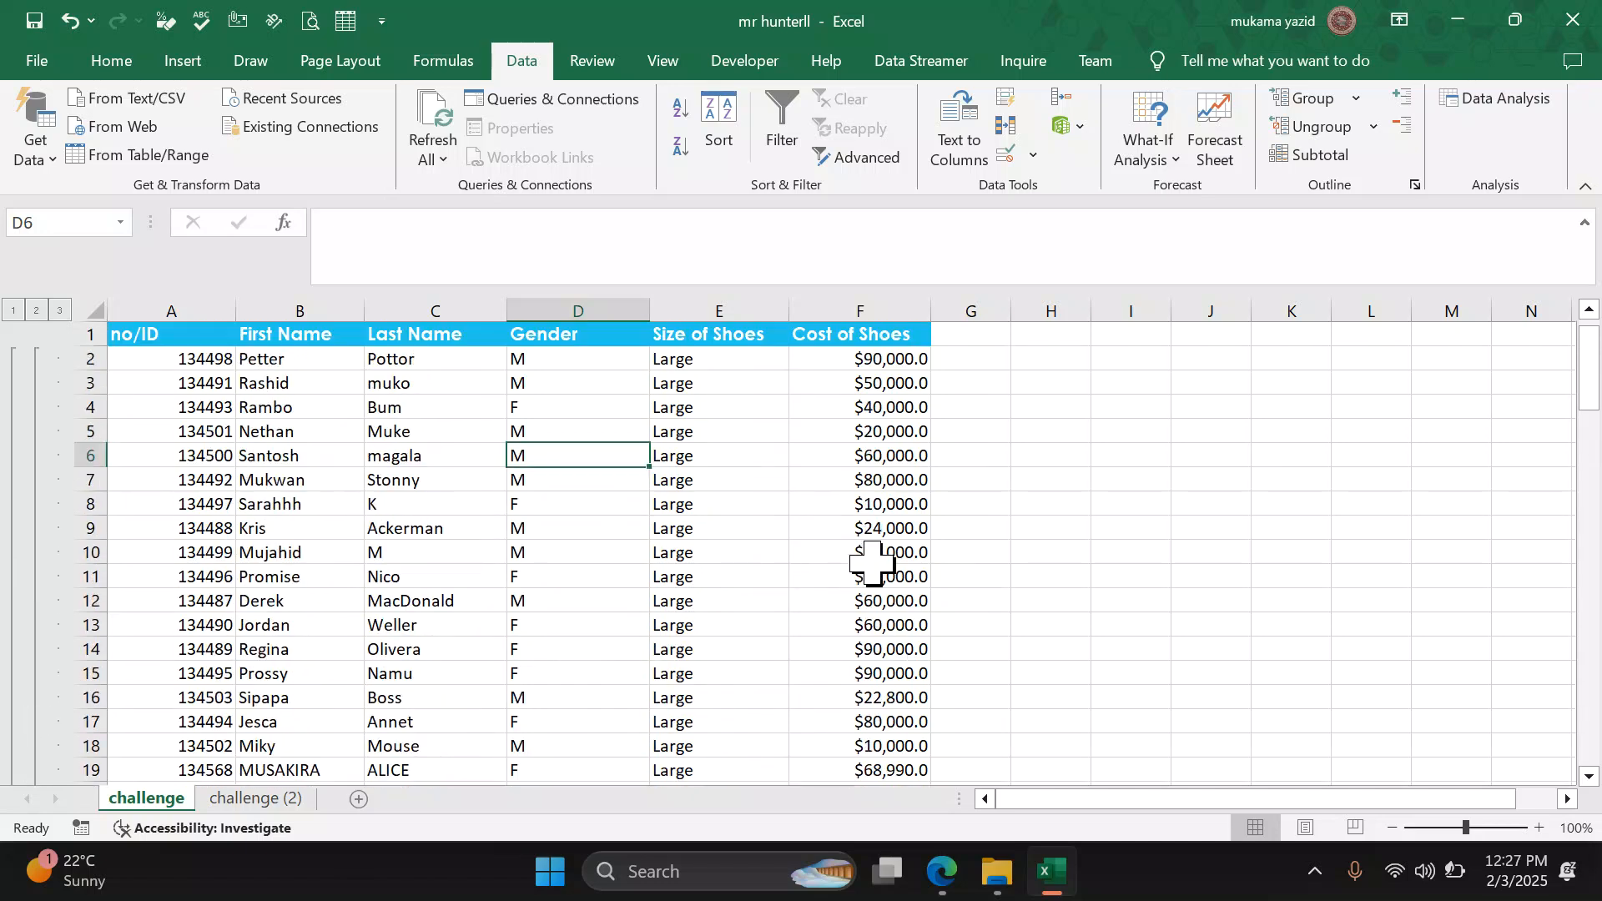
scroll(859, 558, down, 1)
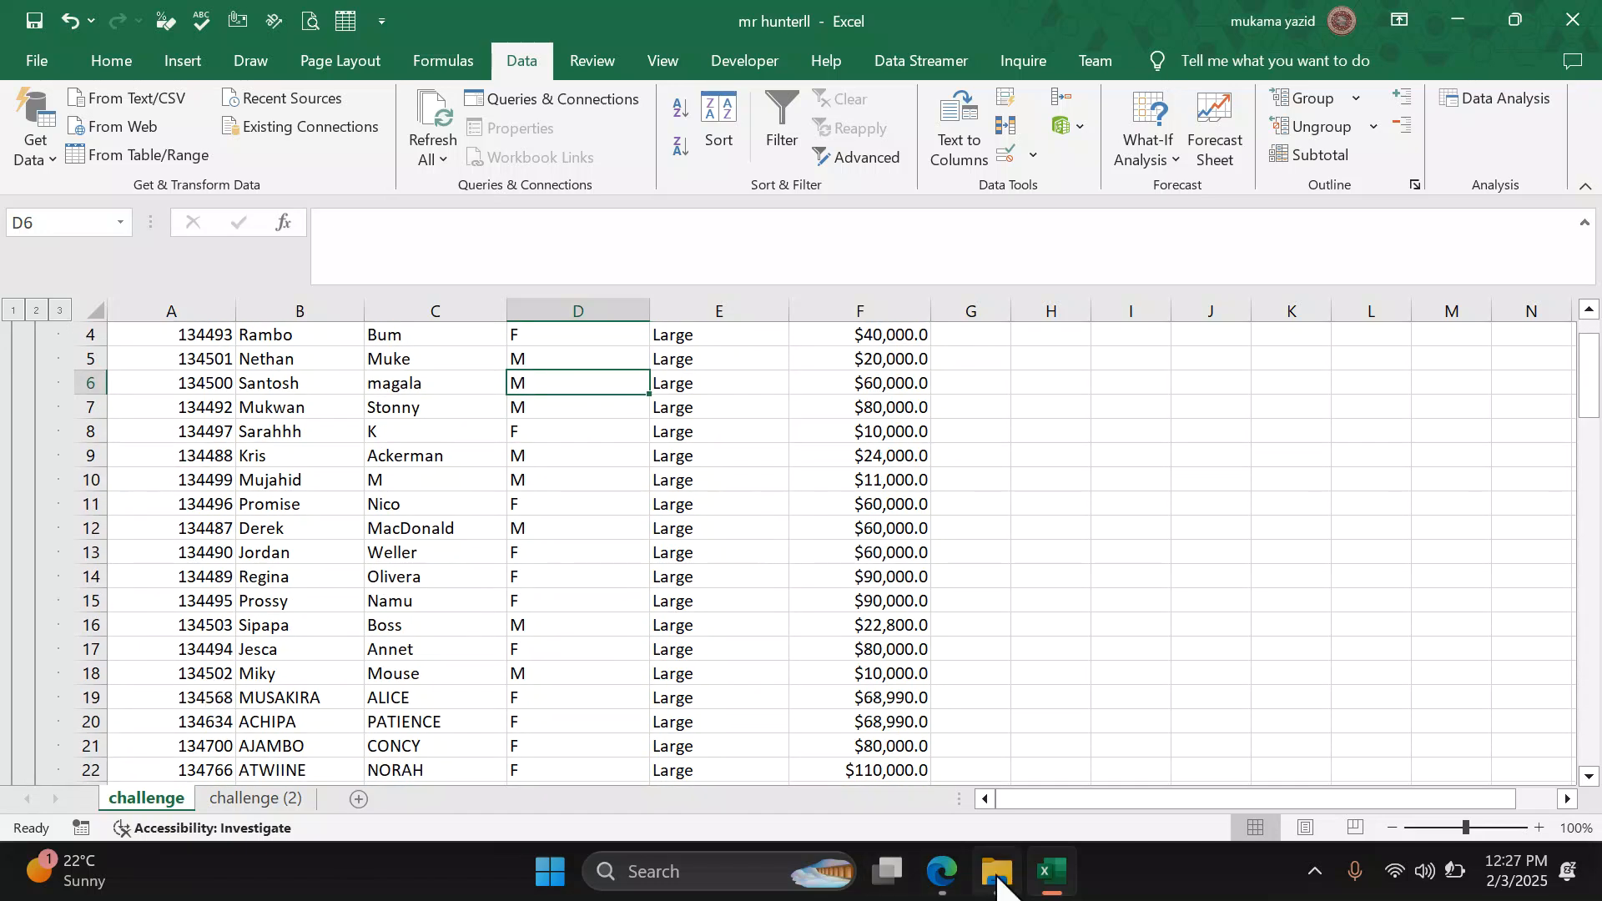
Step: Recheck the subtotal task in the PDF in Edge, return to Excel and add Average subtotals of Cost of Shoes per size without replacing current subtotals
click(952, 872)
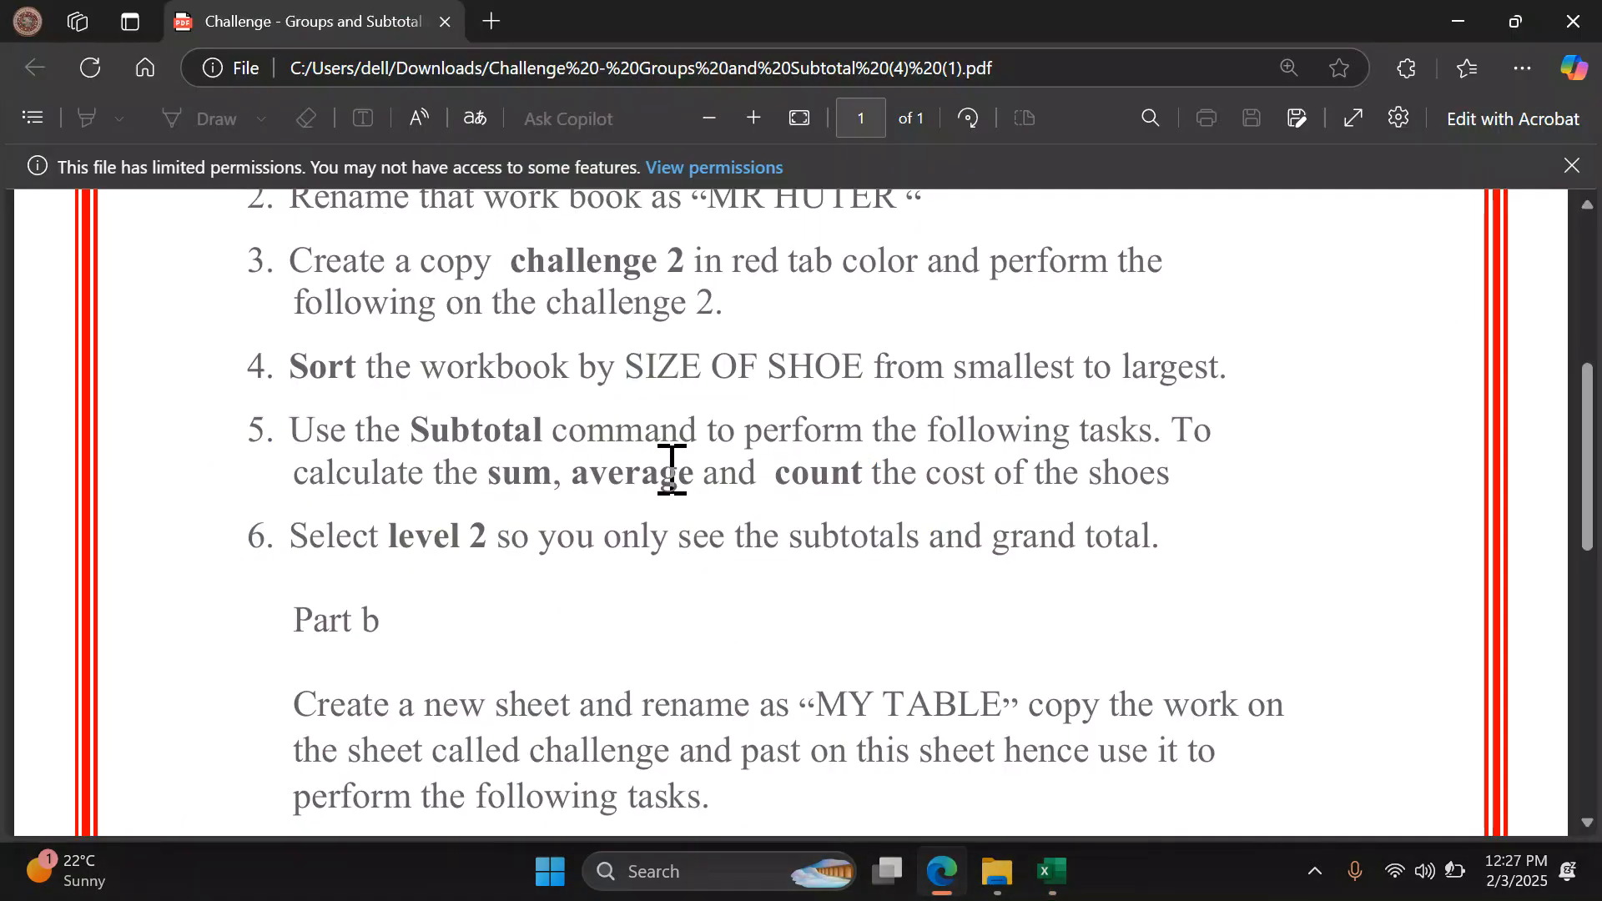
click(1044, 875)
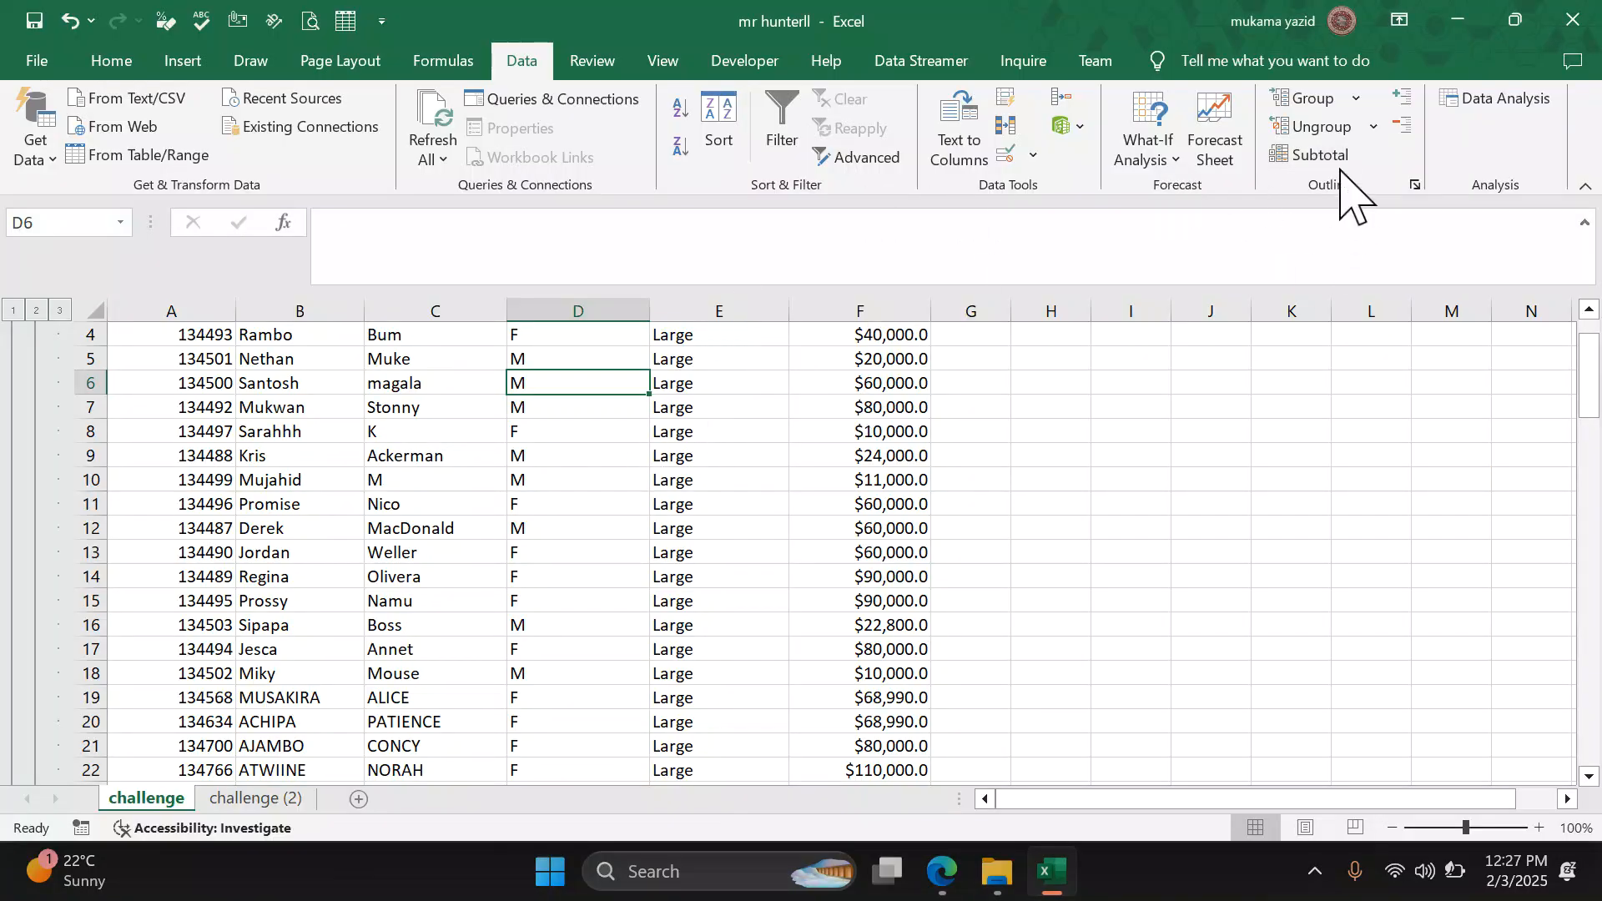
click(1325, 157)
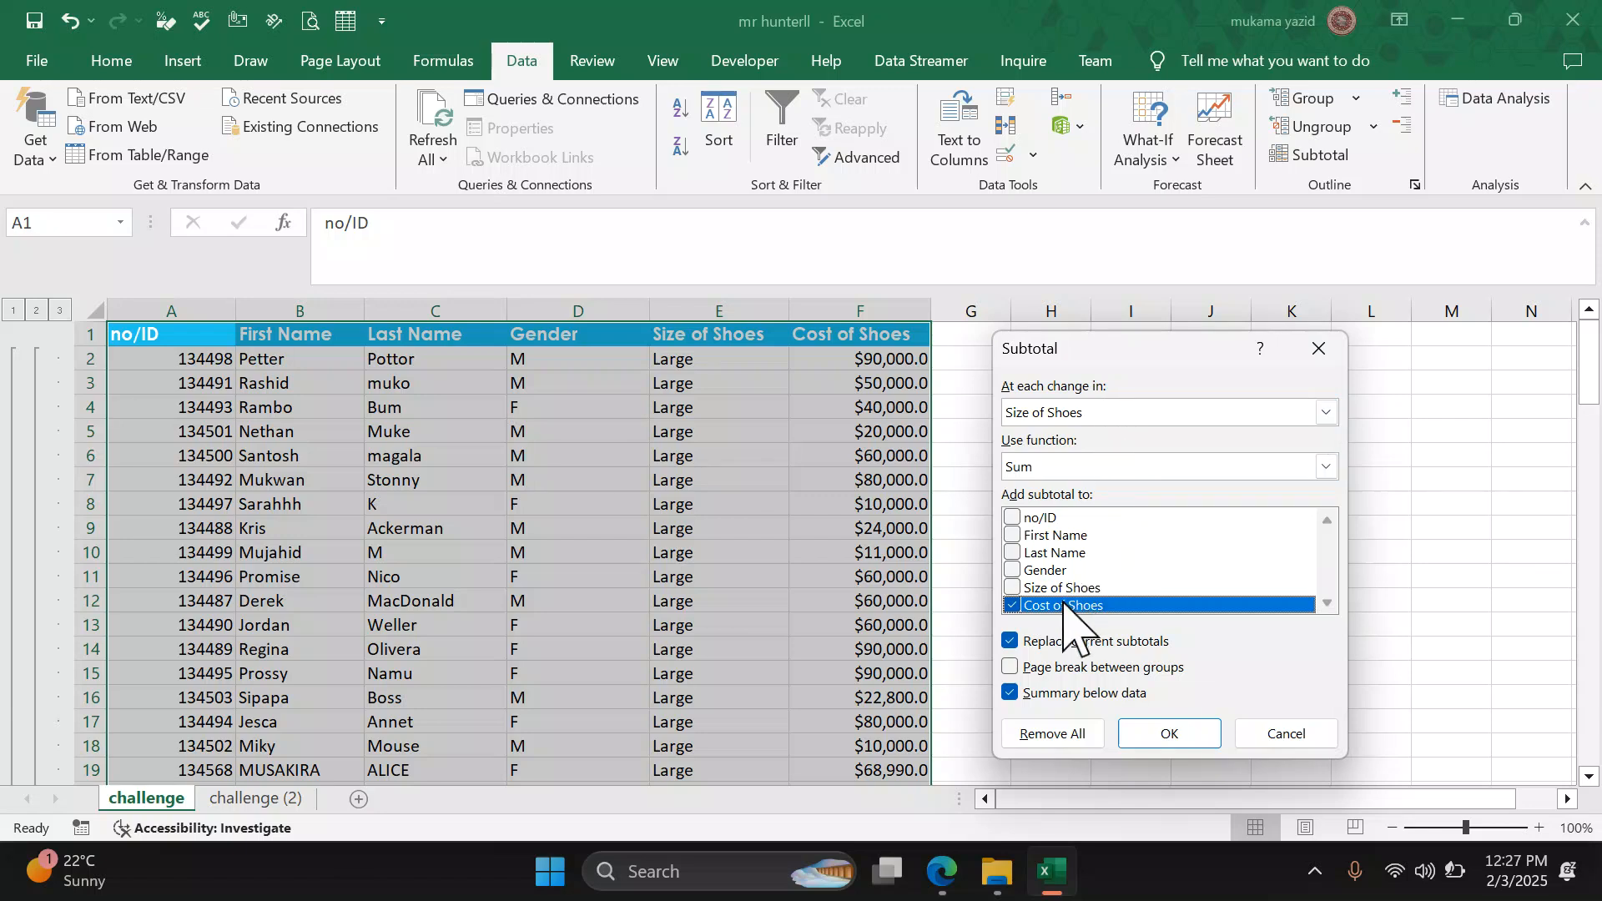
click(1325, 467)
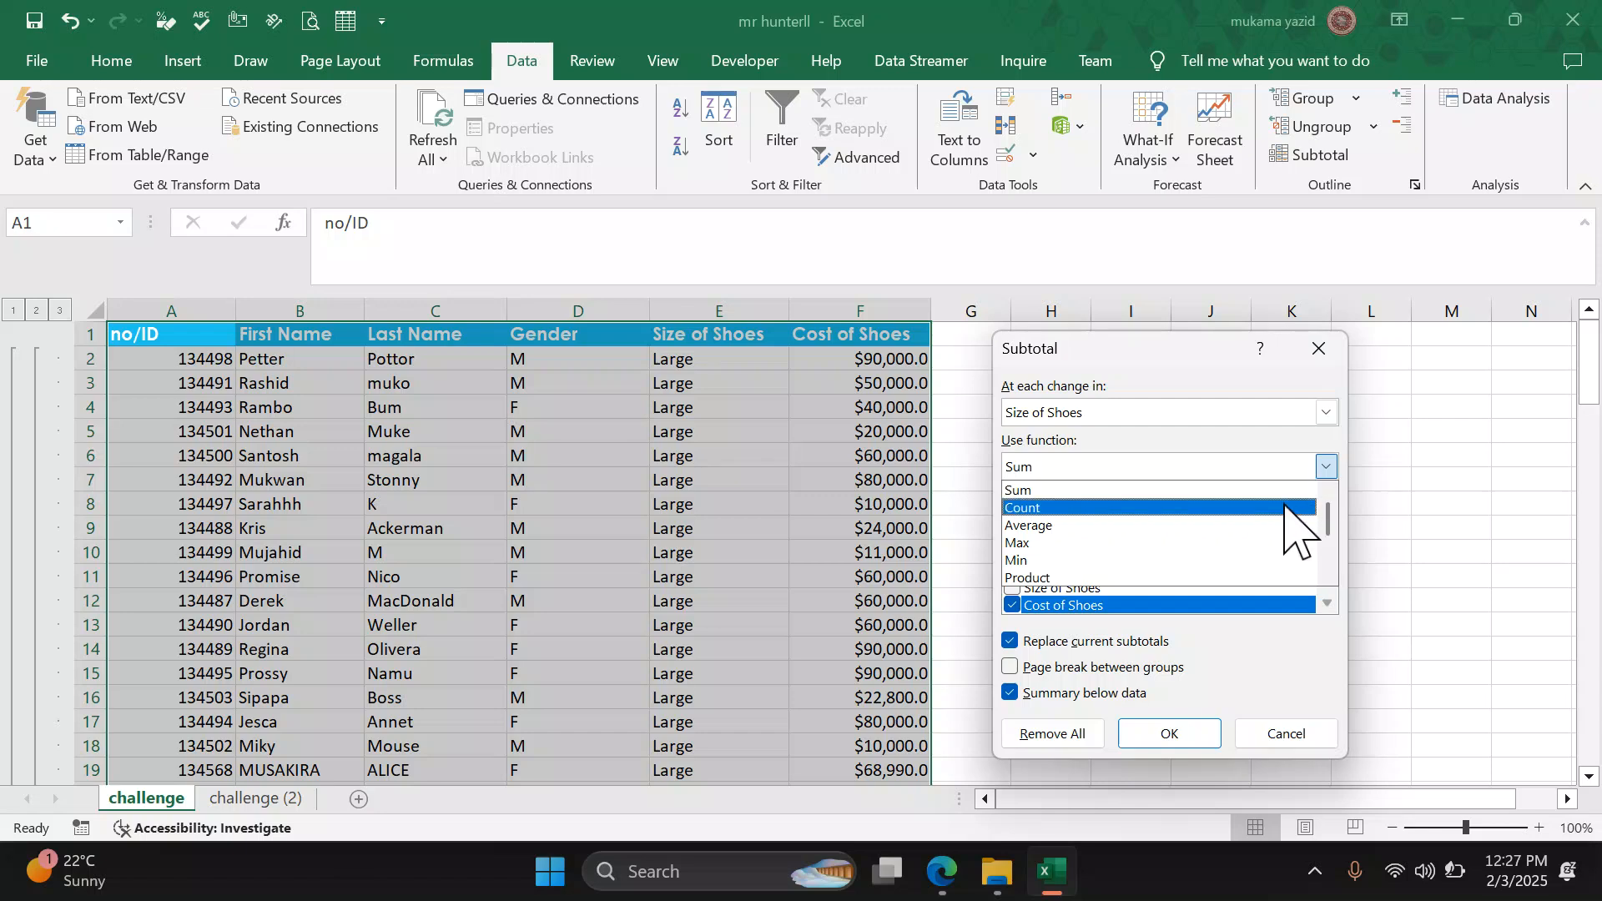
click(1258, 553)
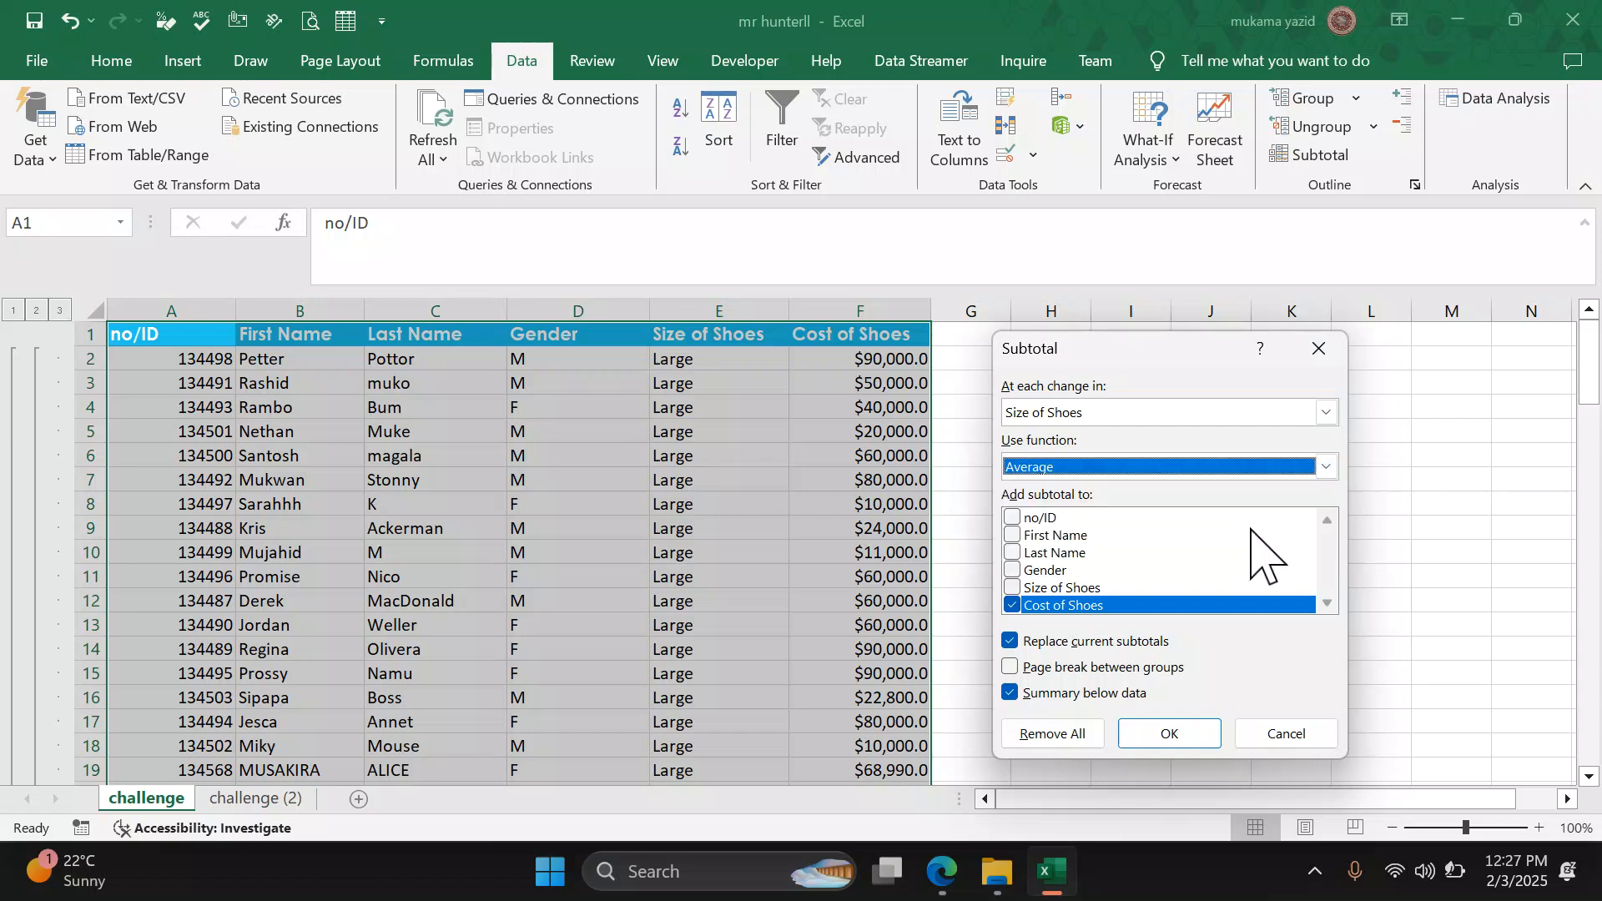
click(1010, 642)
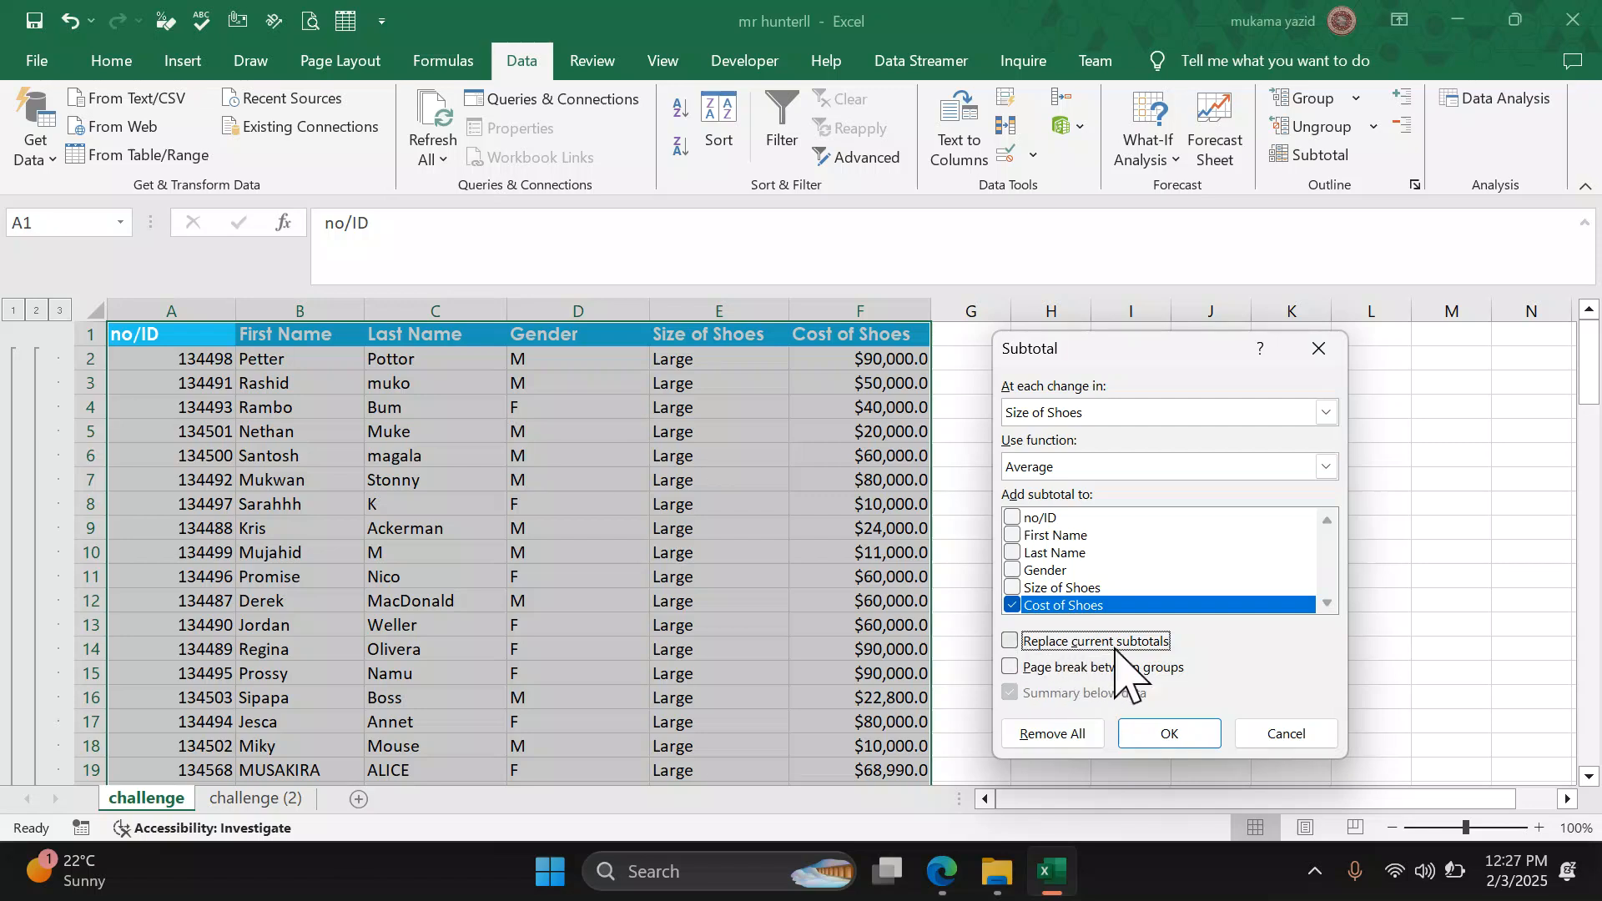
click(1009, 642)
click(1014, 640)
click(1168, 733)
scroll(874, 543, down, 3)
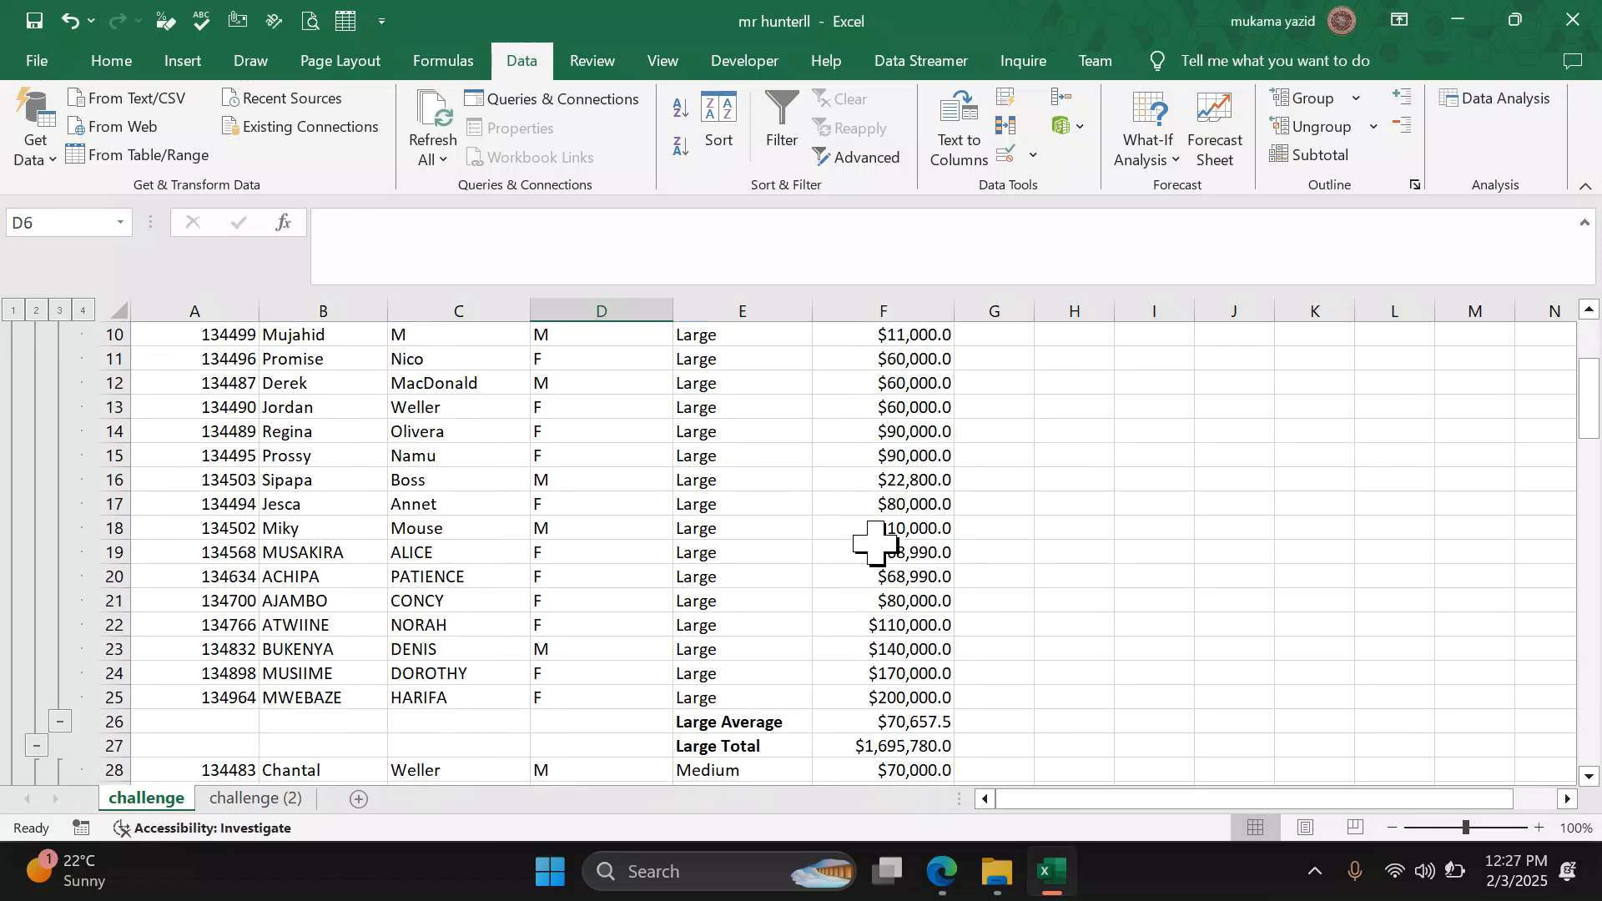
scroll(874, 544, down, 2)
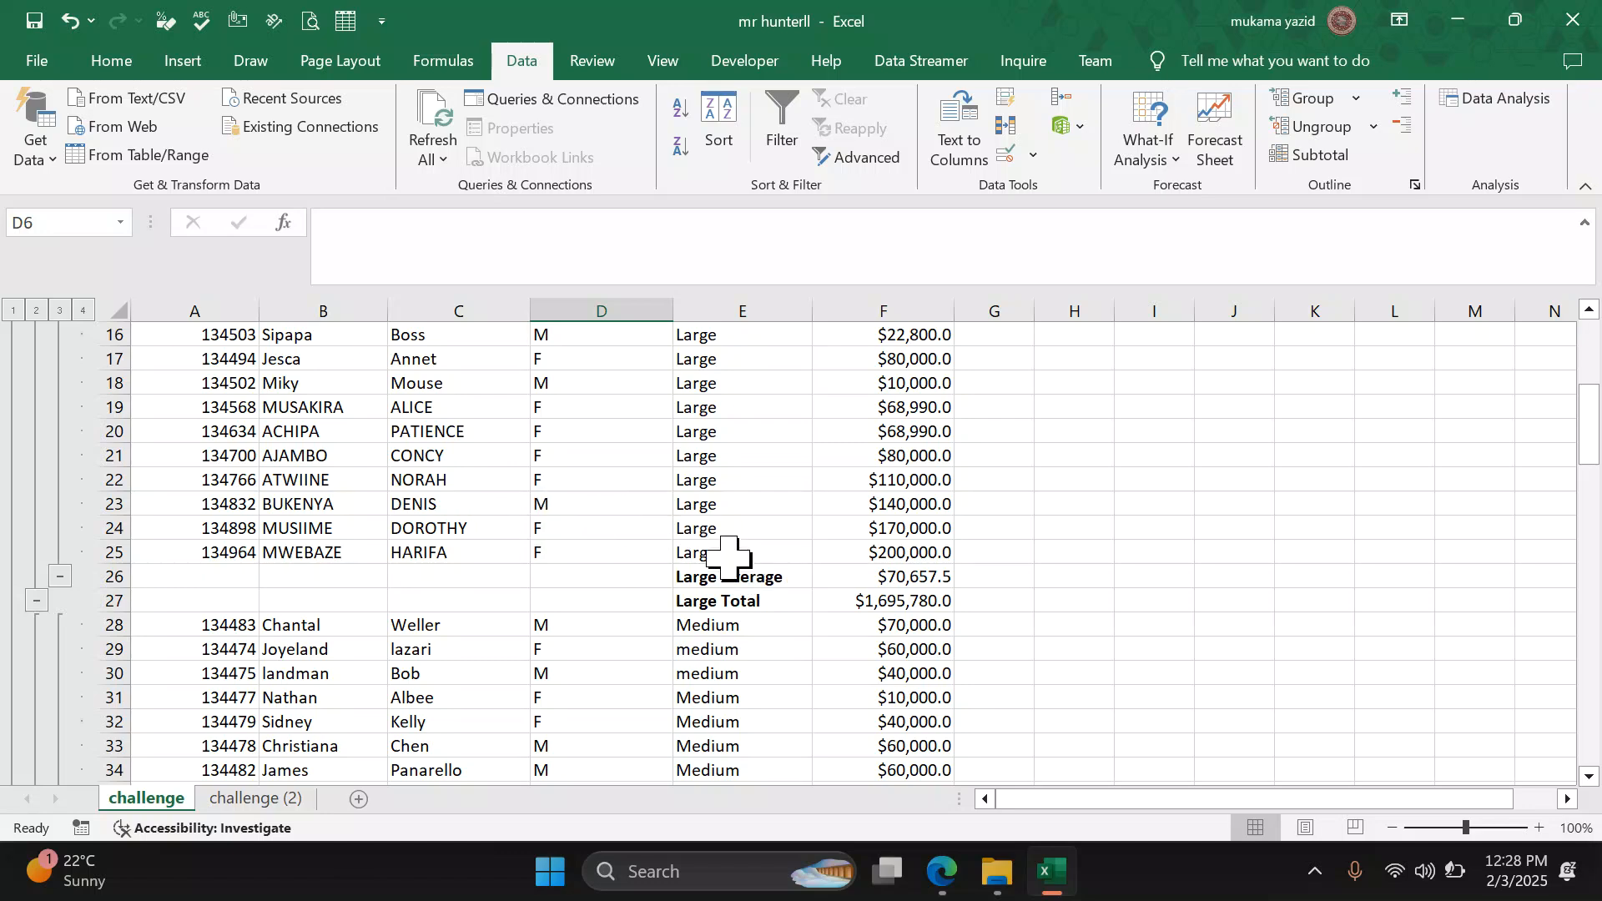
Step: Add Count subtotals of Cost of Shoes at each change in Size of Shoes, with replacing of current subtotals left off
click(359, 431)
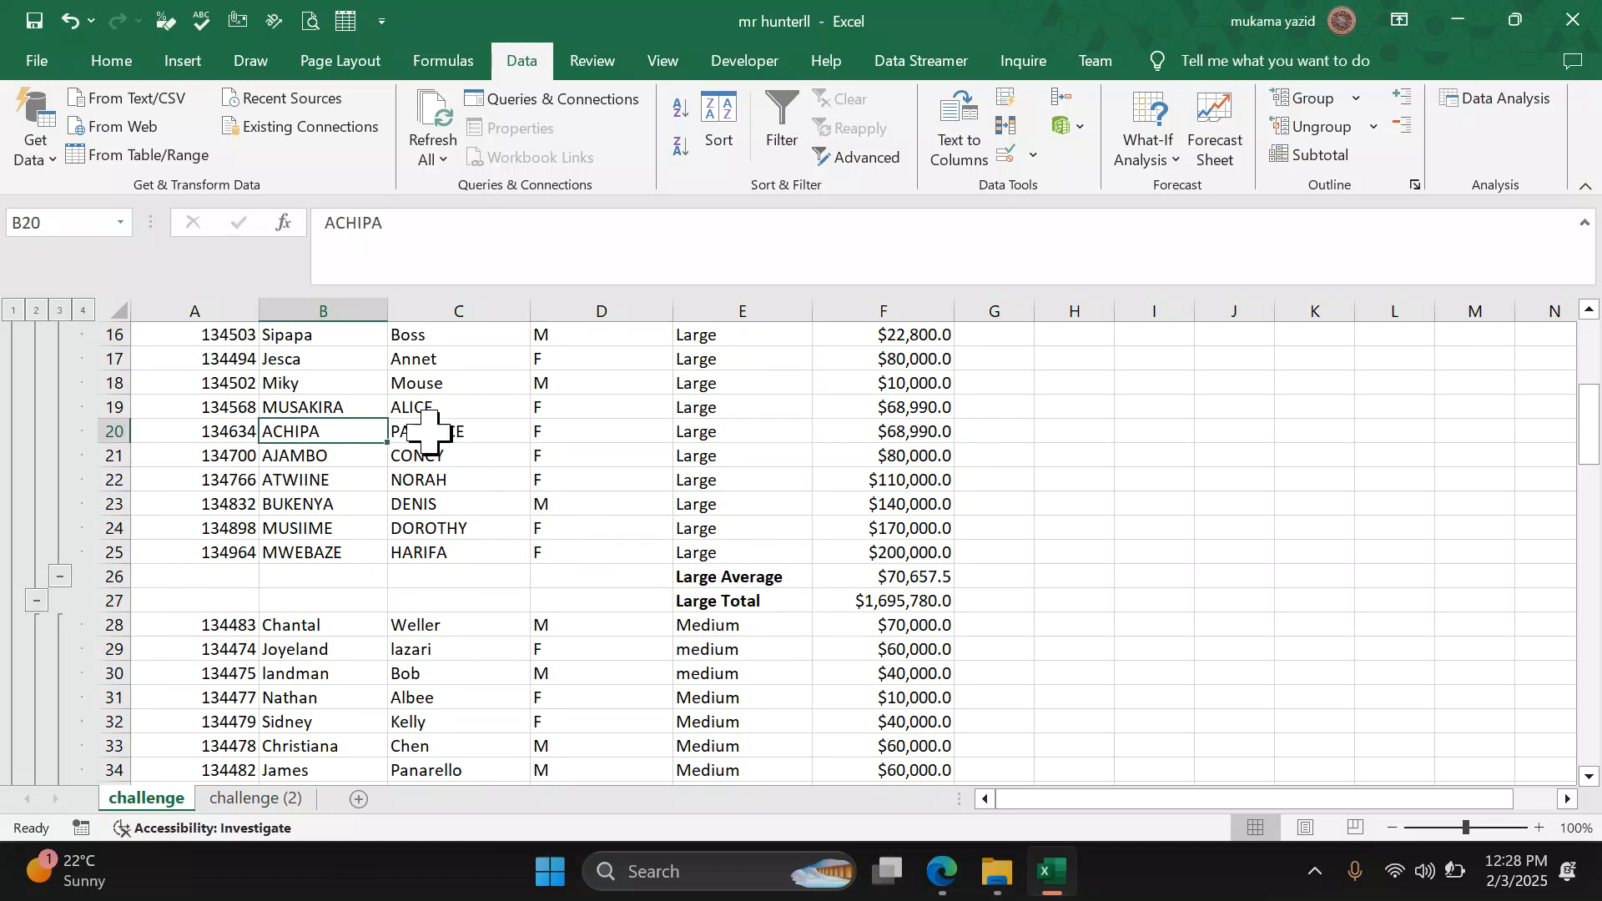
click(1345, 162)
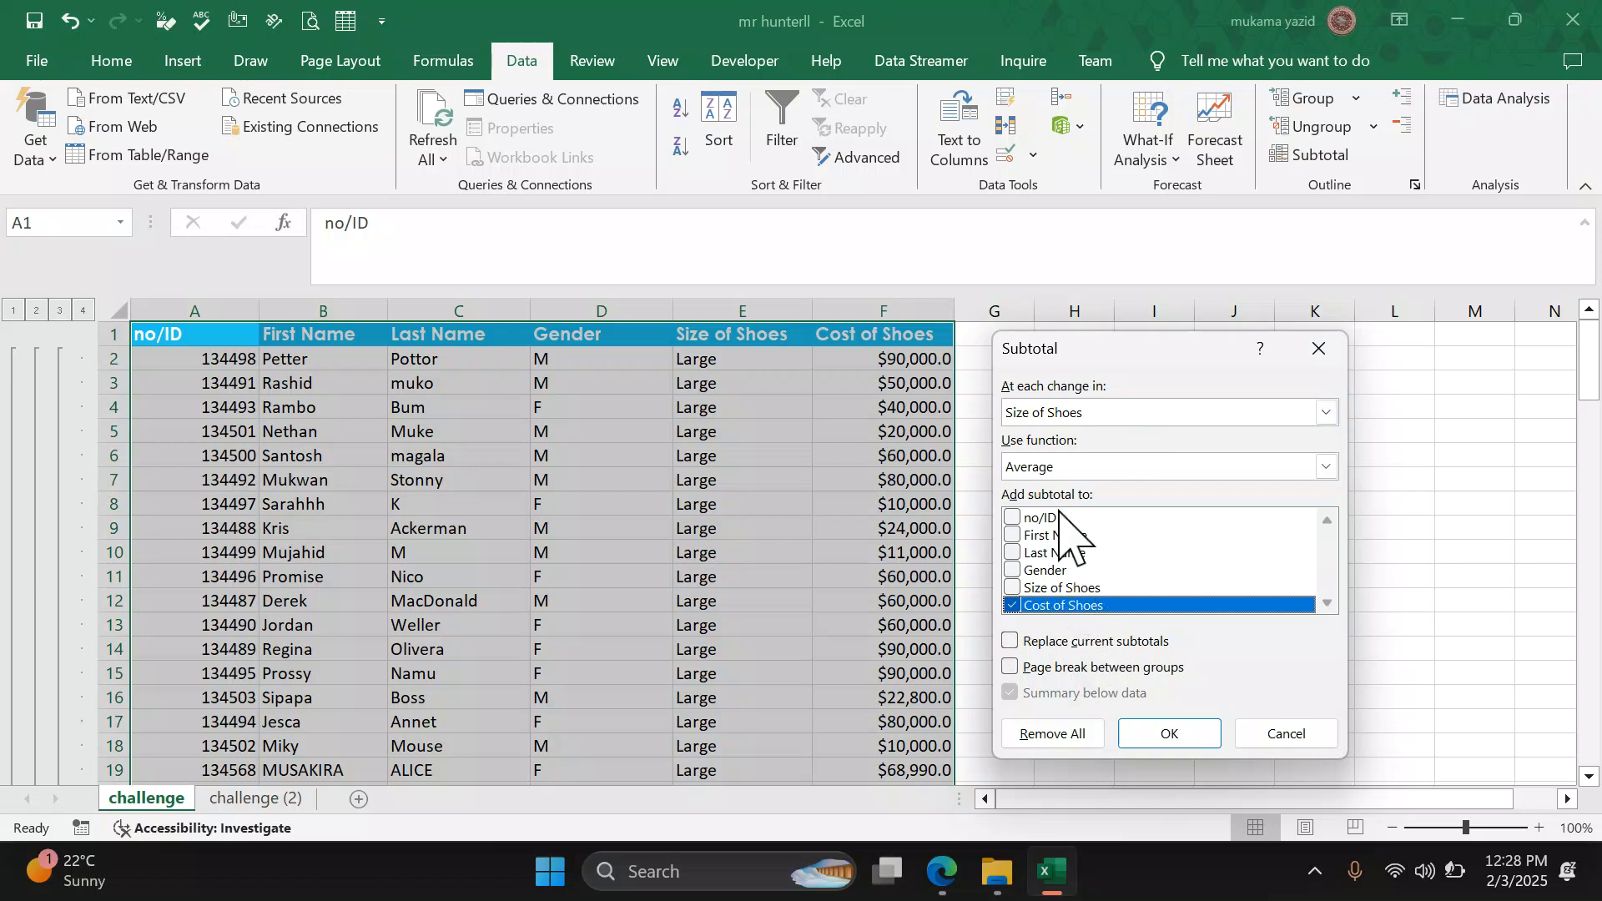
click(1326, 466)
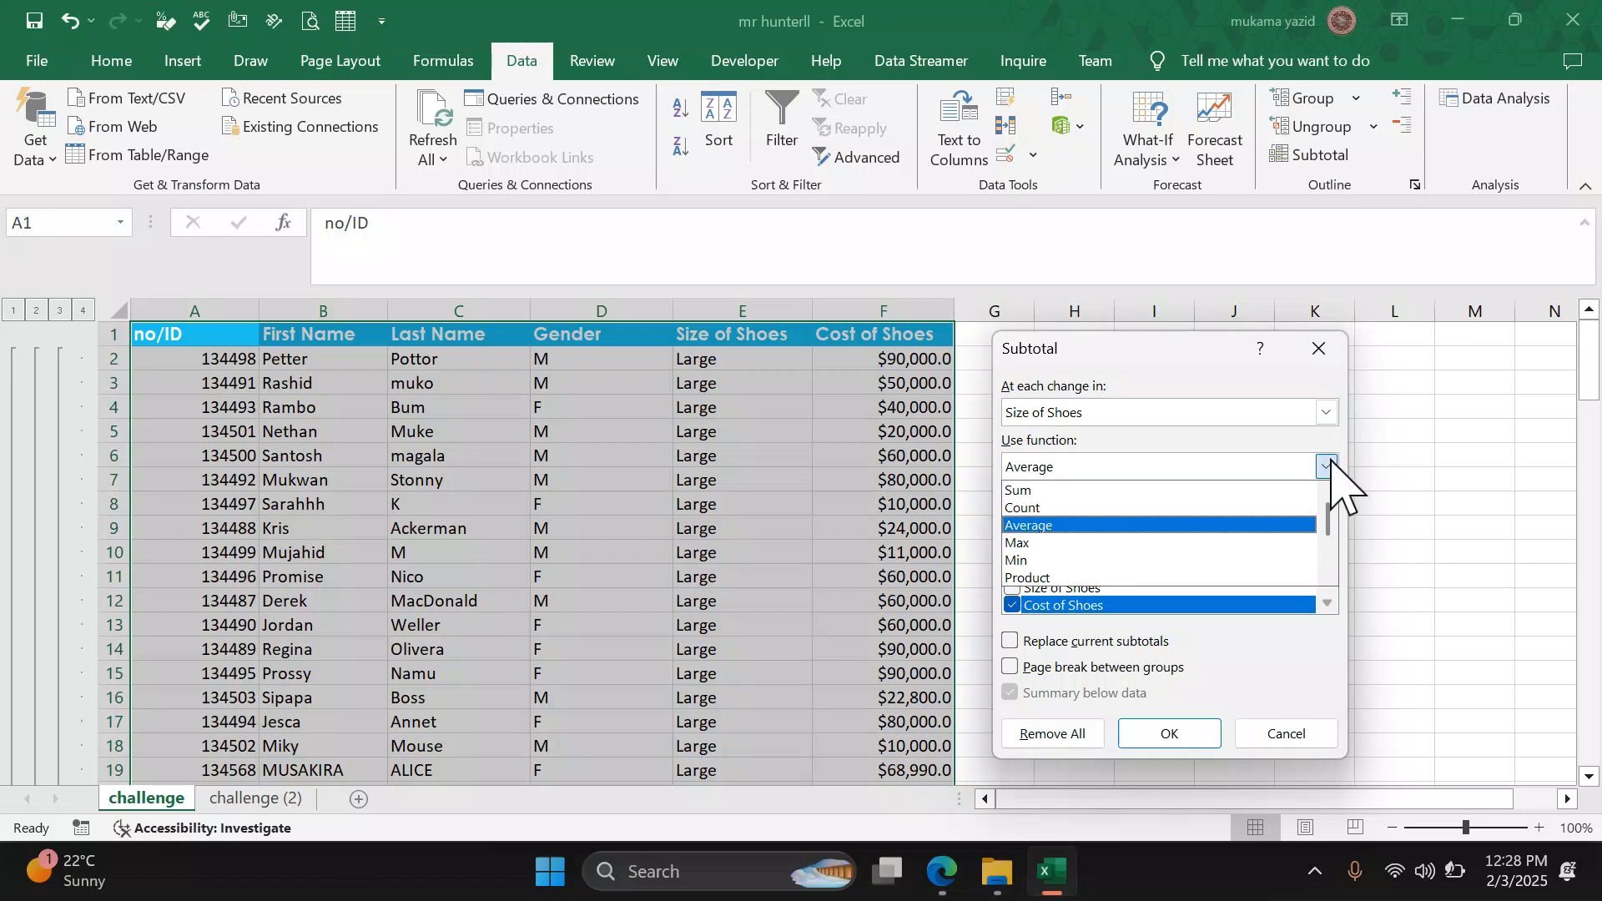
click(1177, 509)
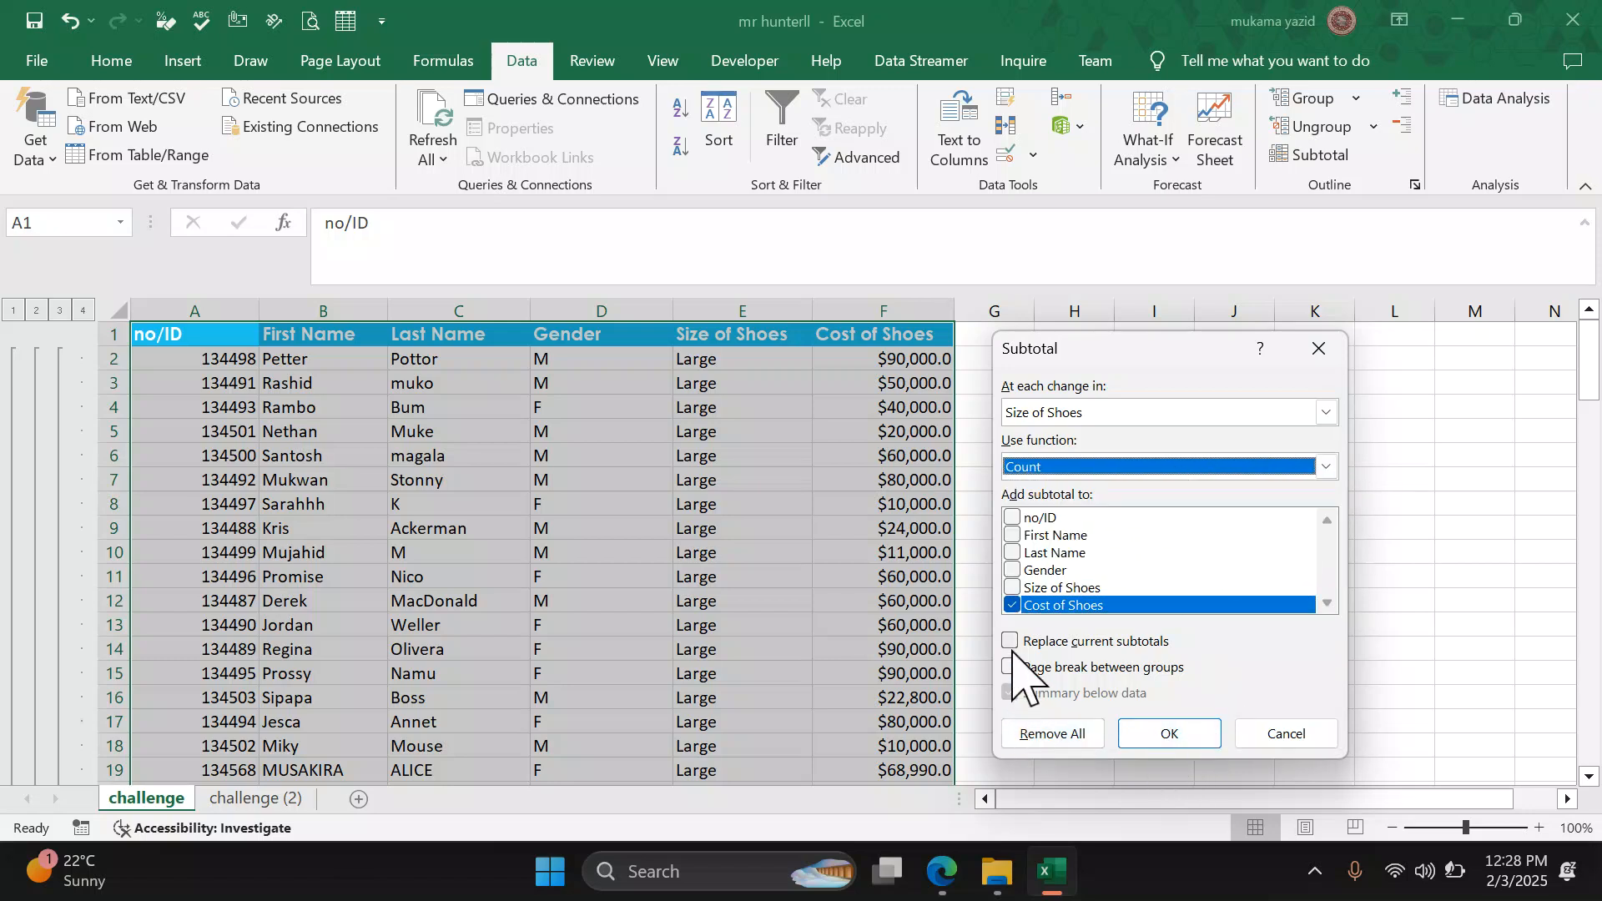
click(1160, 735)
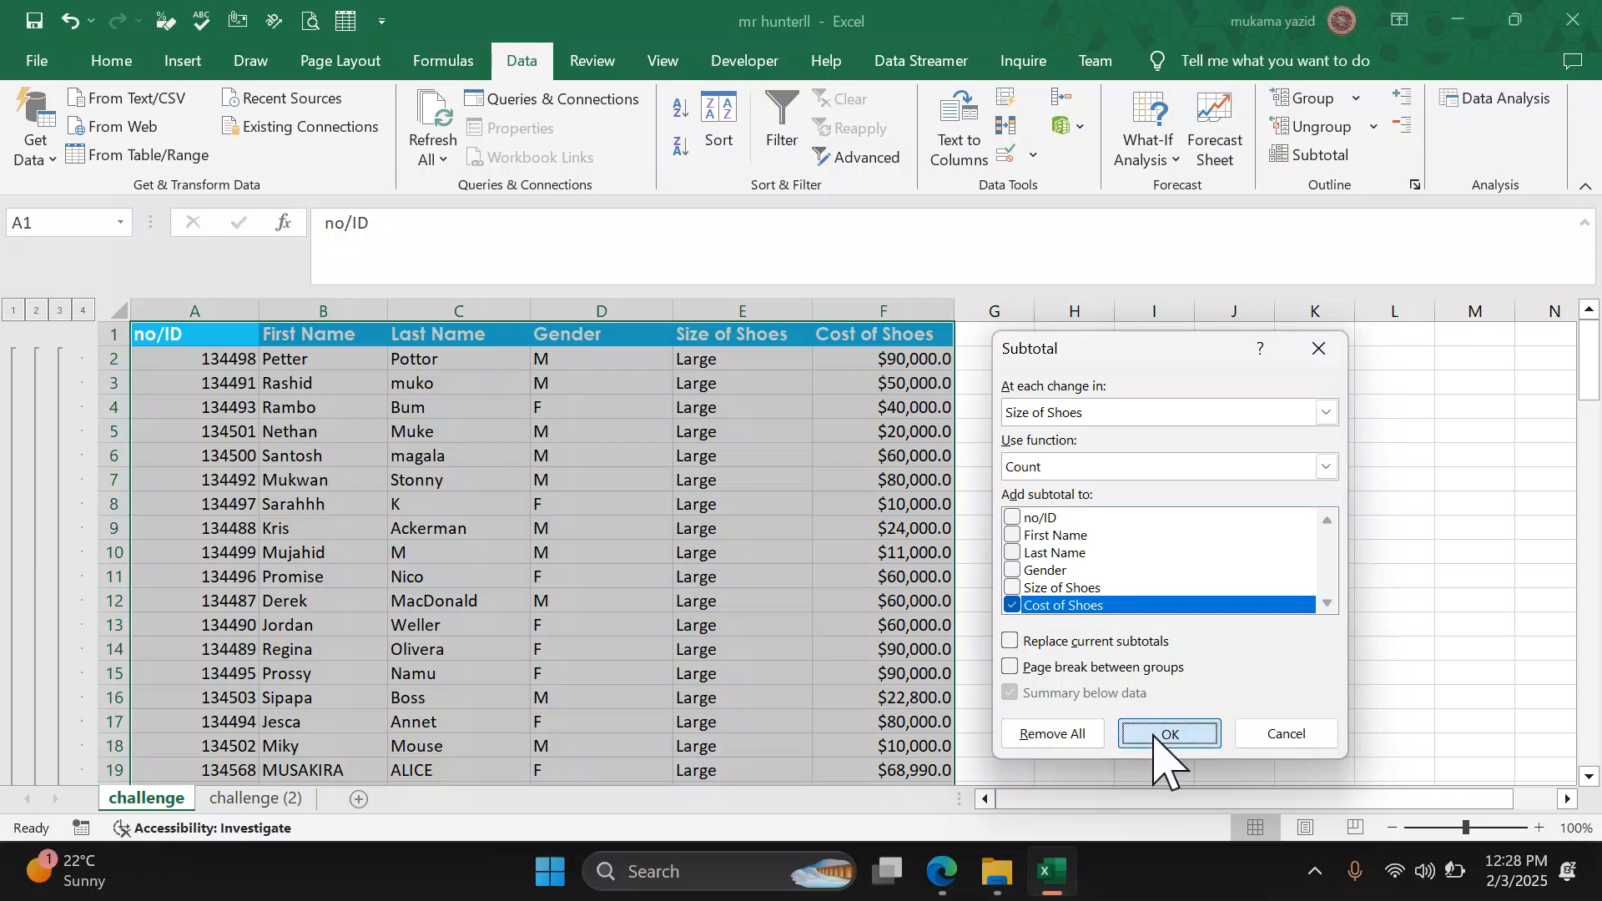
scroll(887, 675, down, 4)
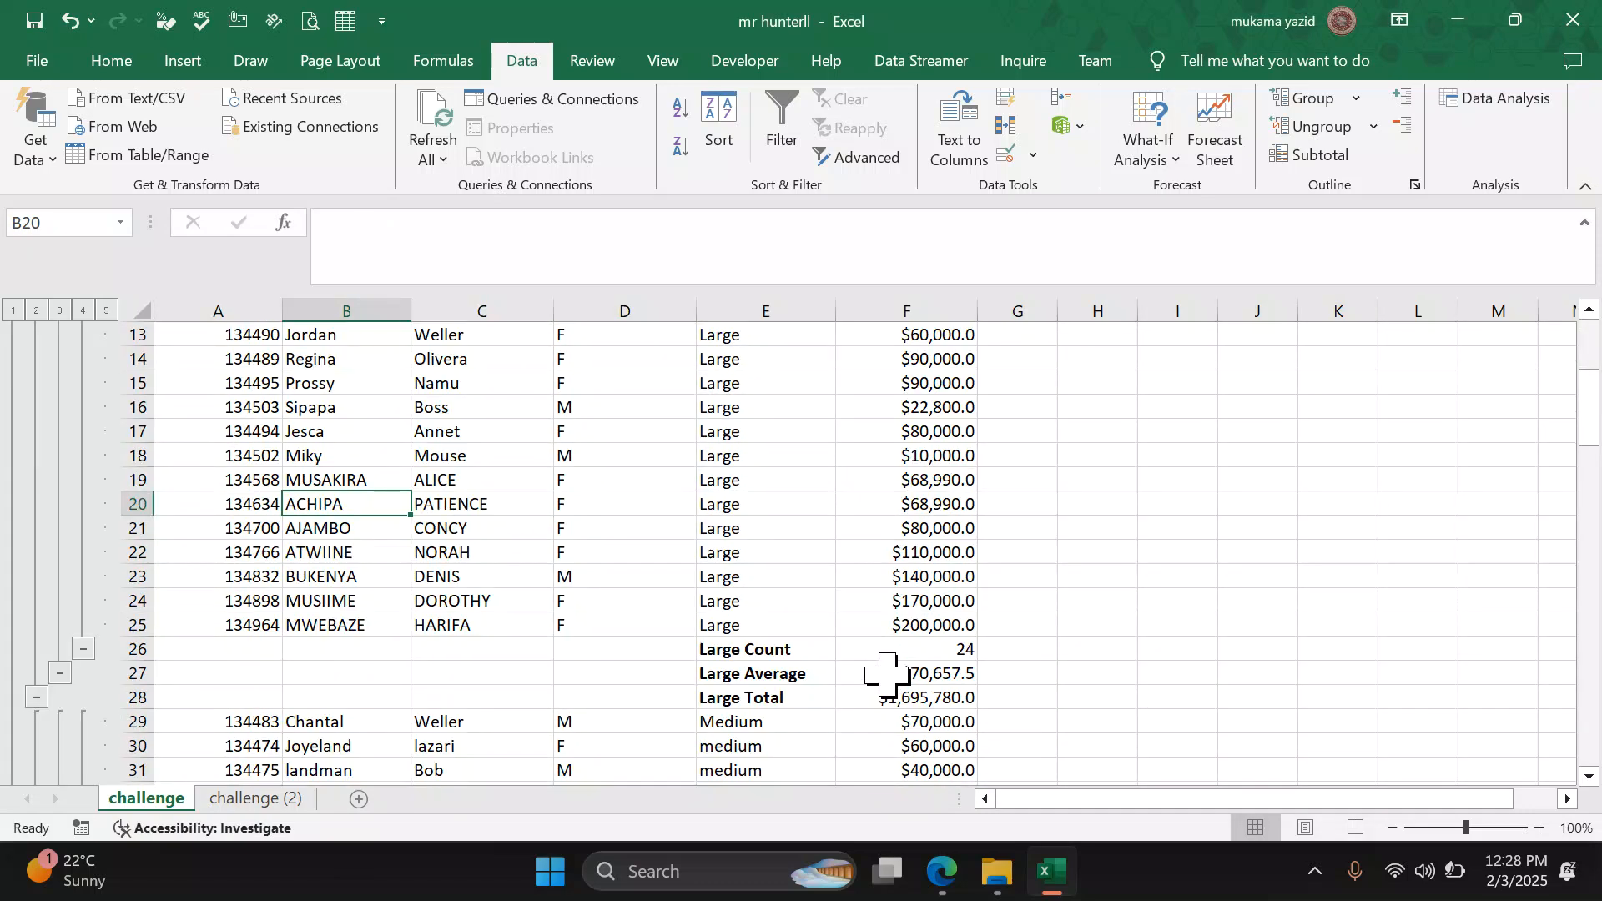
scroll(887, 675, down, 2)
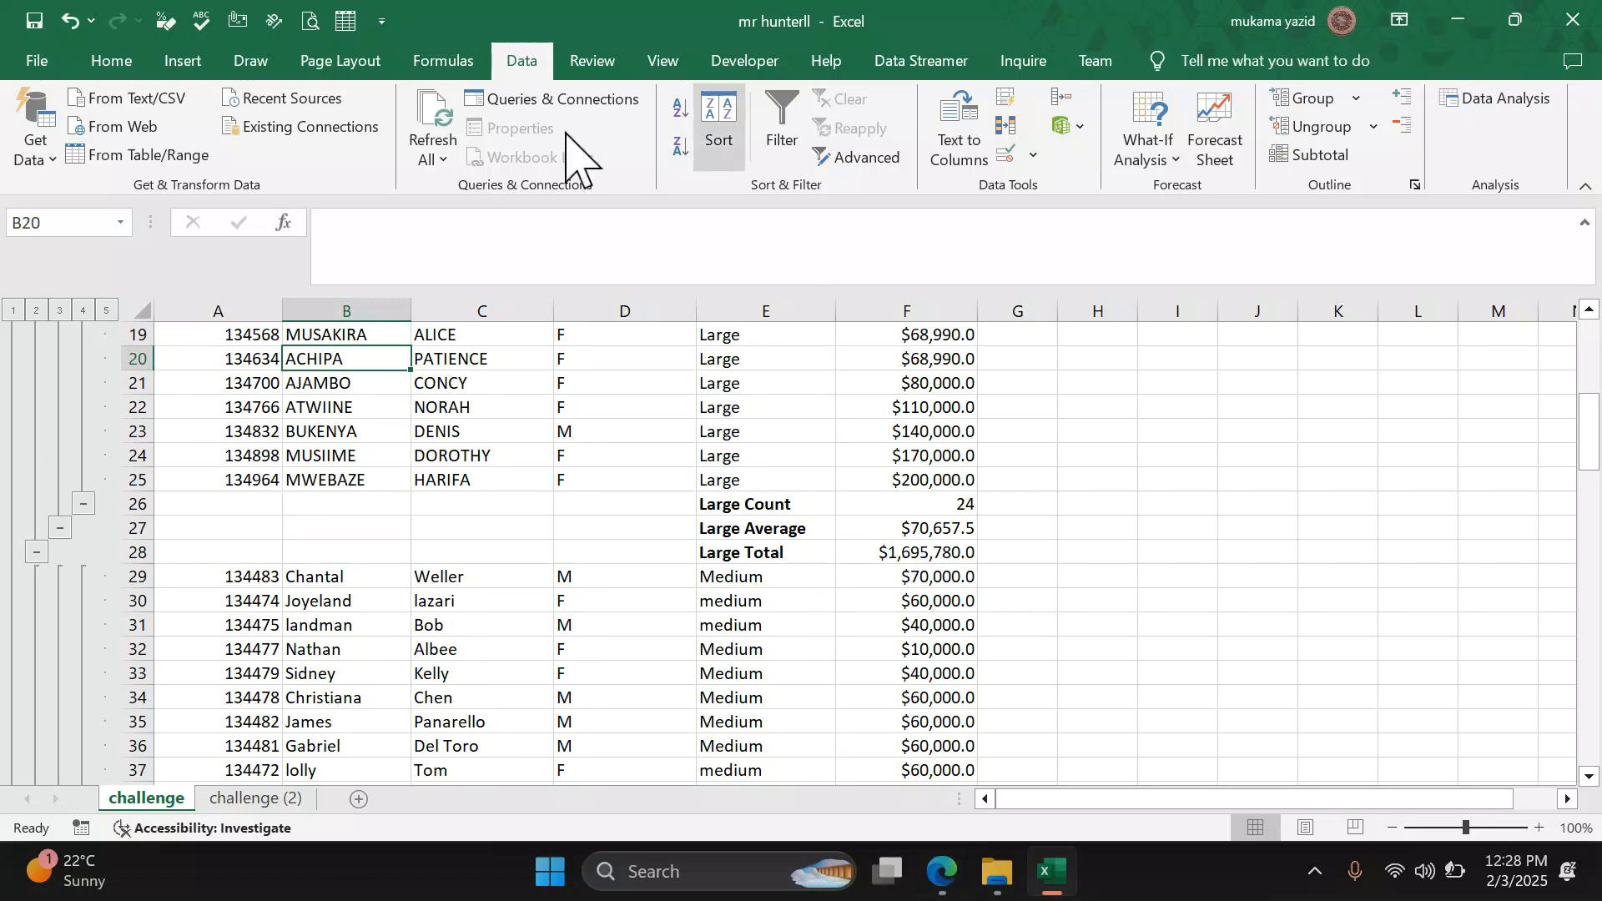
Step: Step the subtotal outline through levels 2 to 5 and back down, leaving it collapsed to level 2
click(36, 310)
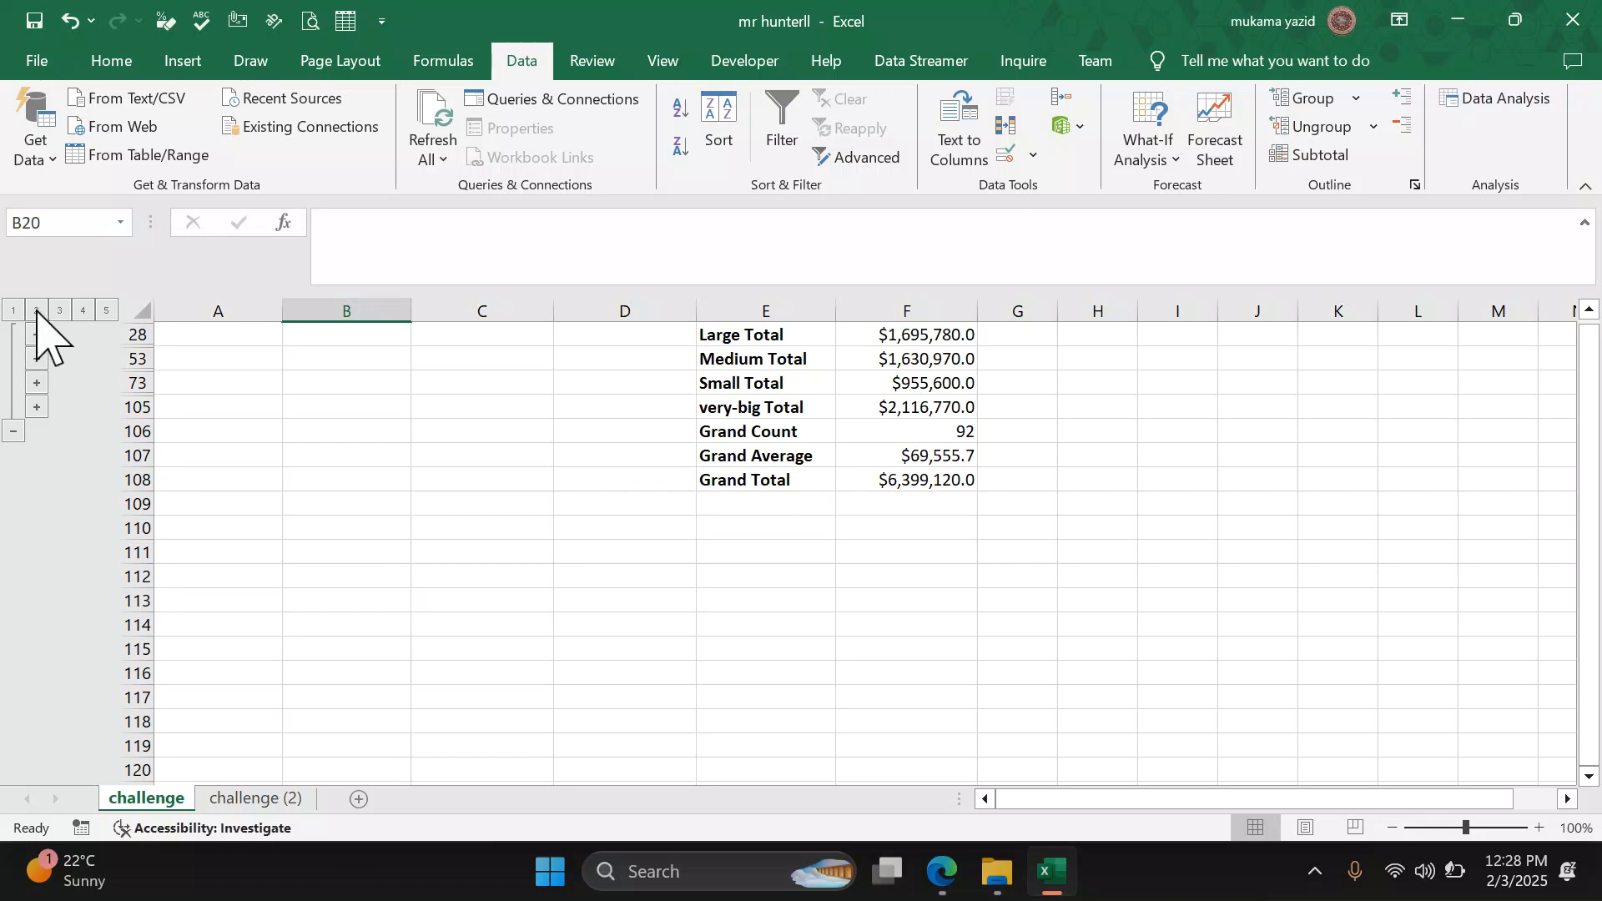
click(60, 309)
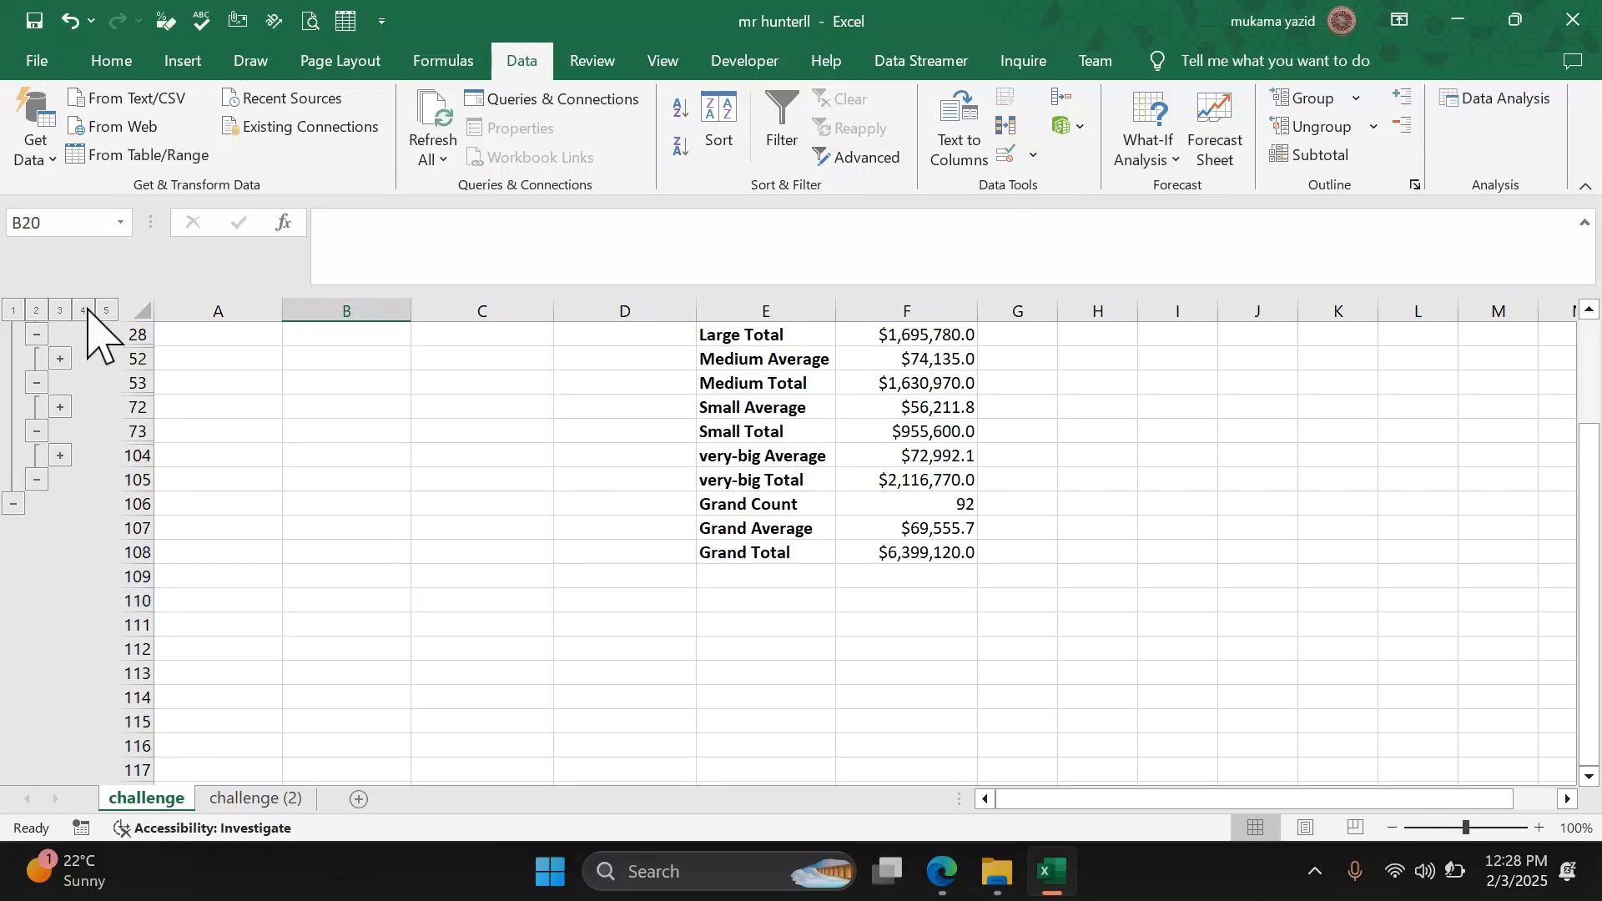
click(88, 310)
click(108, 311)
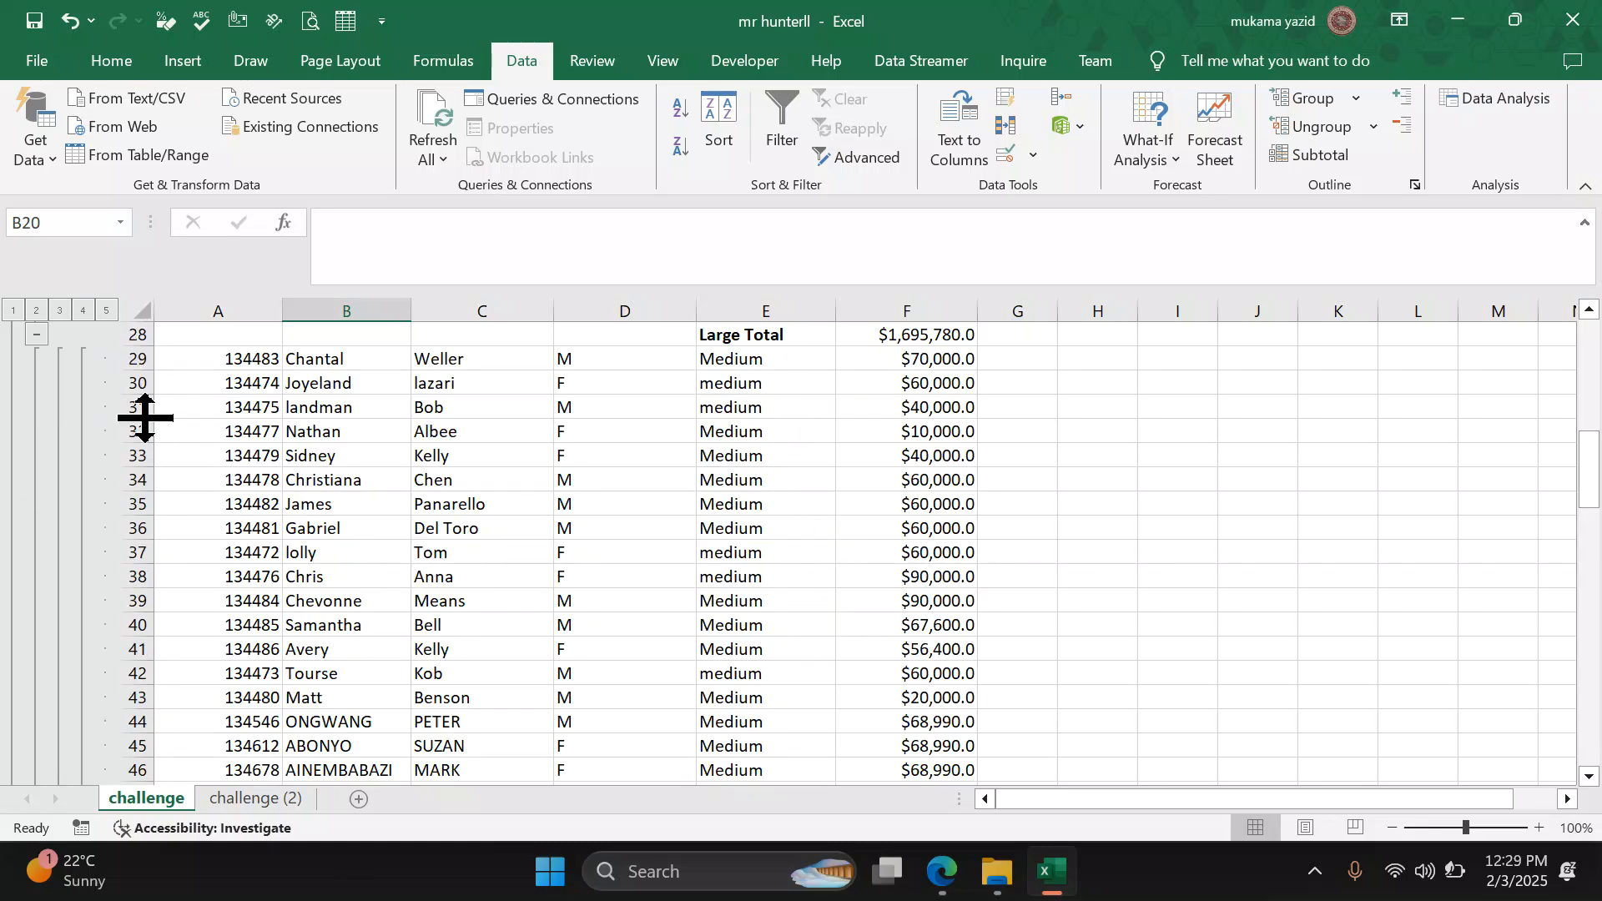
click(77, 310)
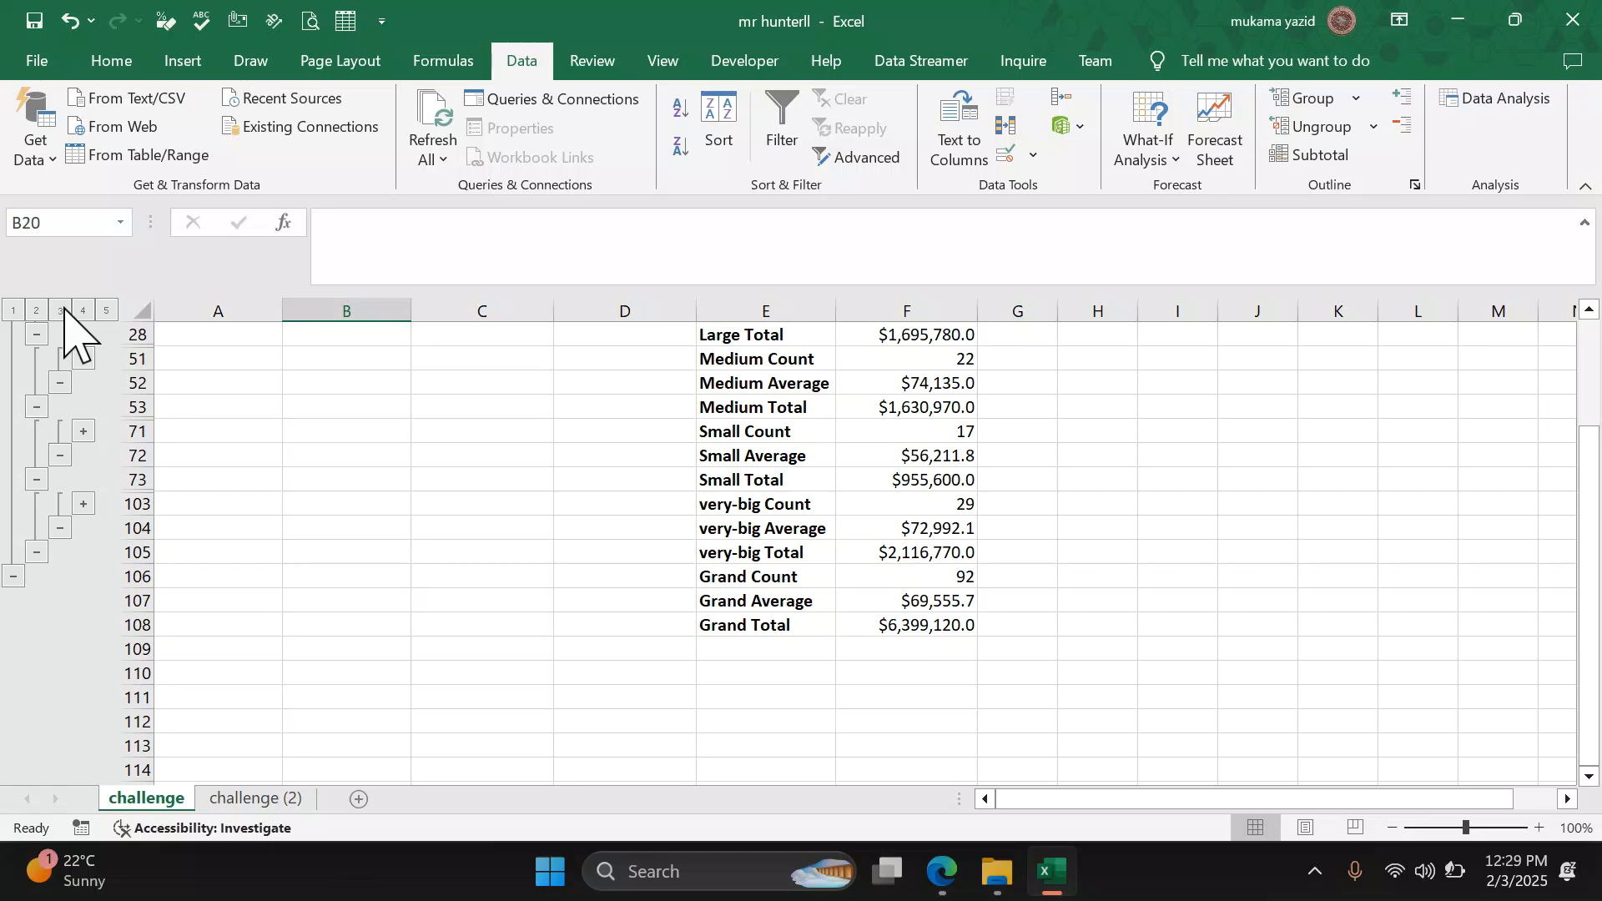
click(61, 310)
click(38, 309)
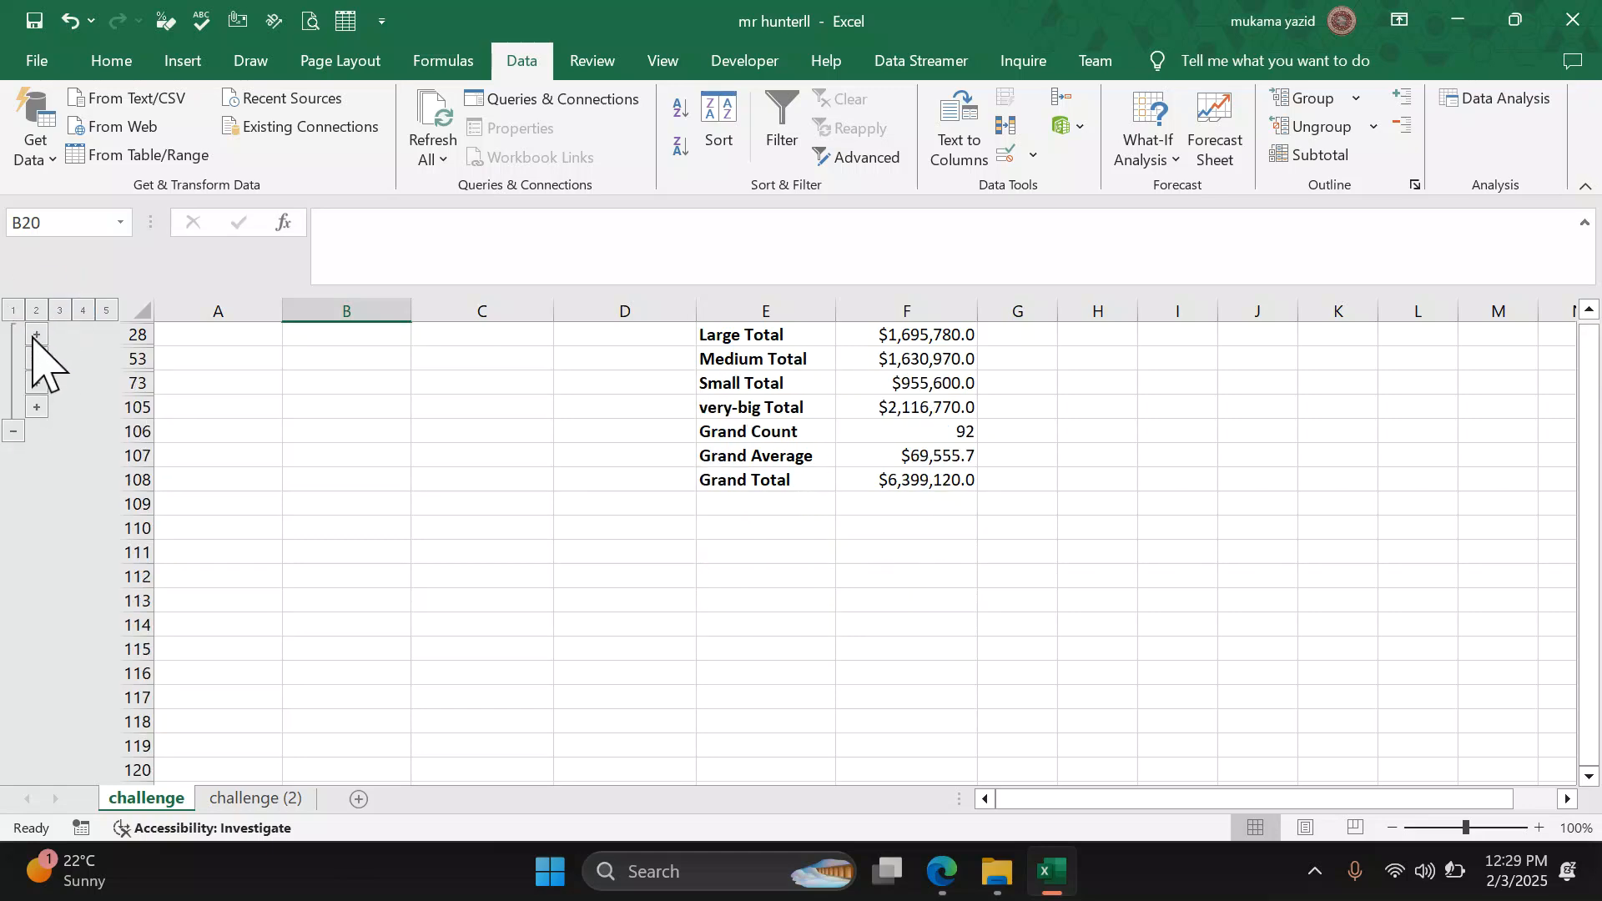
Step: Expand the Large group to view its average and count rows, and collapse it back to its total row
click(37, 336)
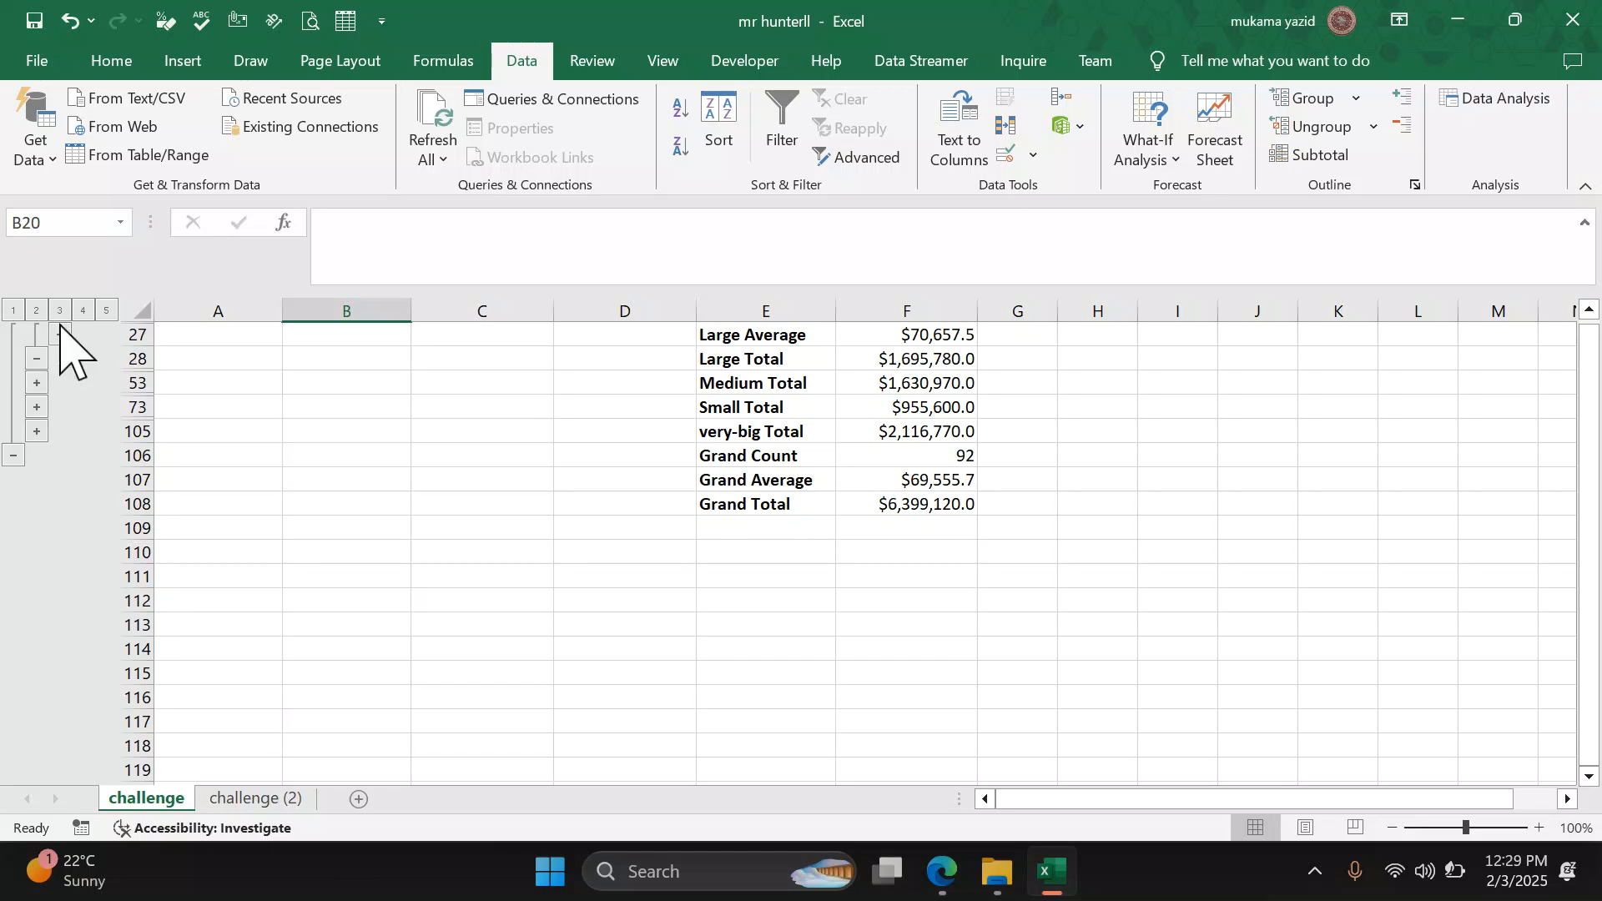
click(60, 333)
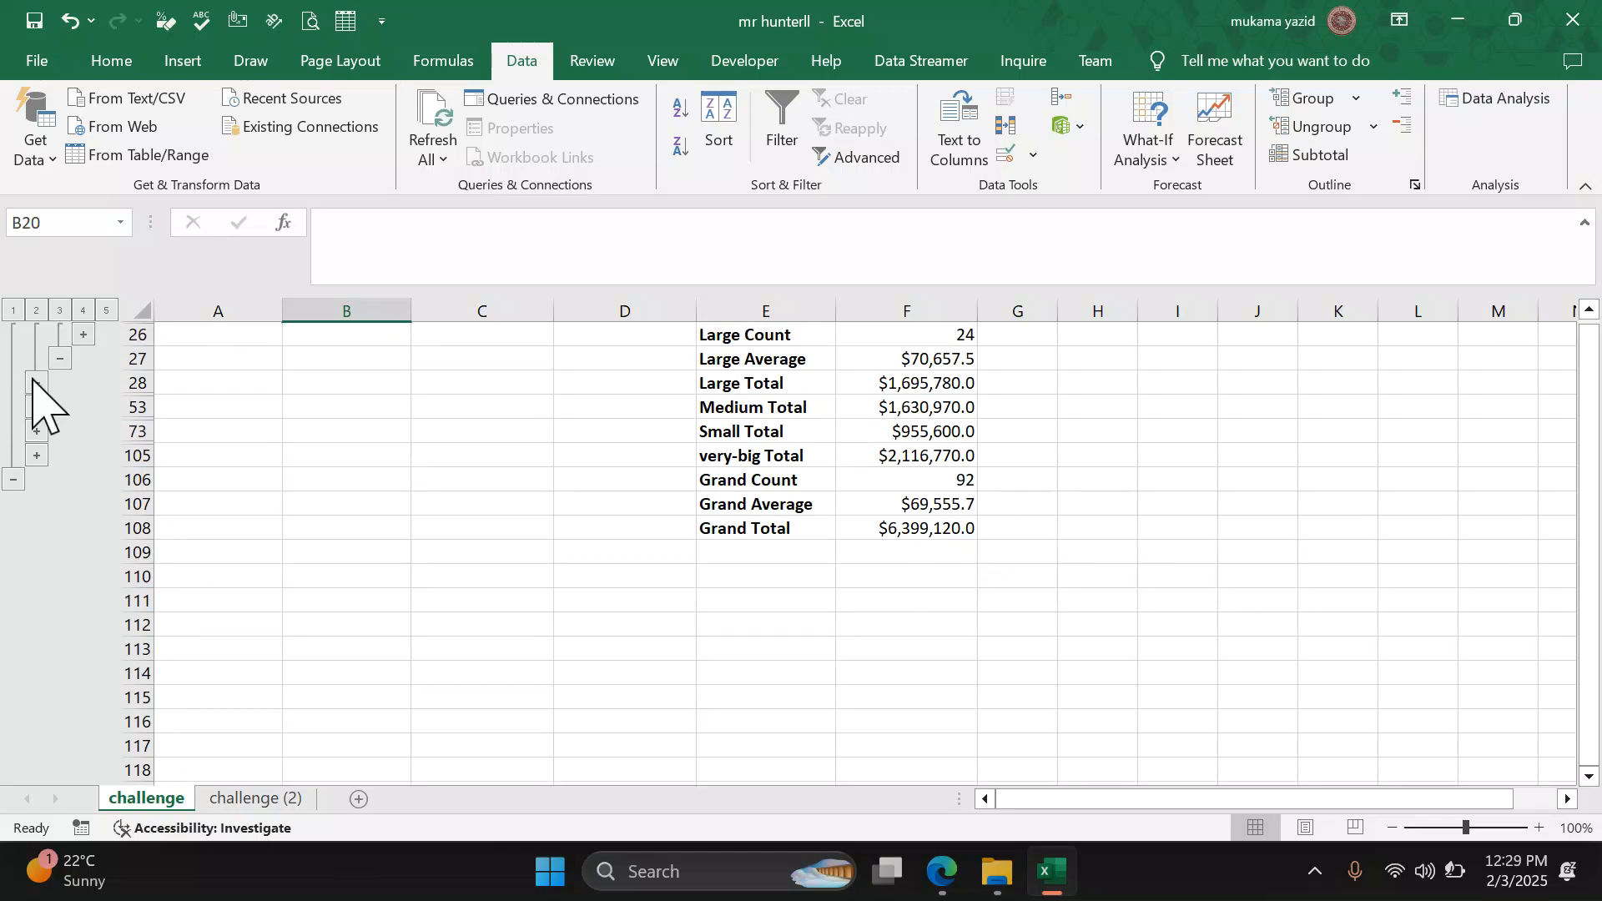
click(59, 359)
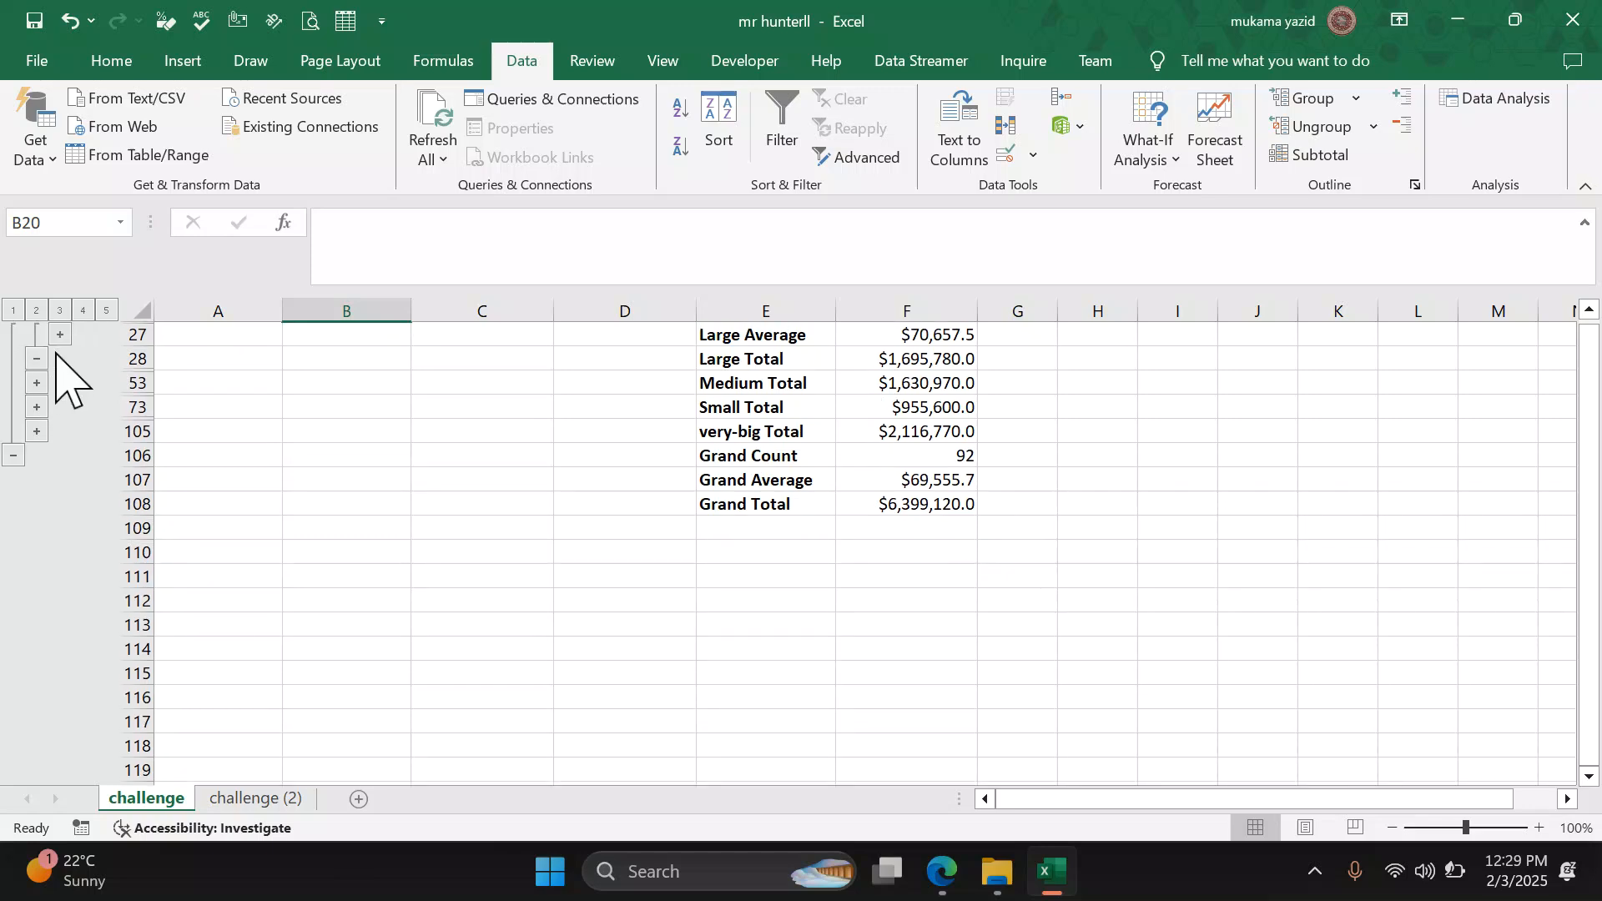
click(36, 361)
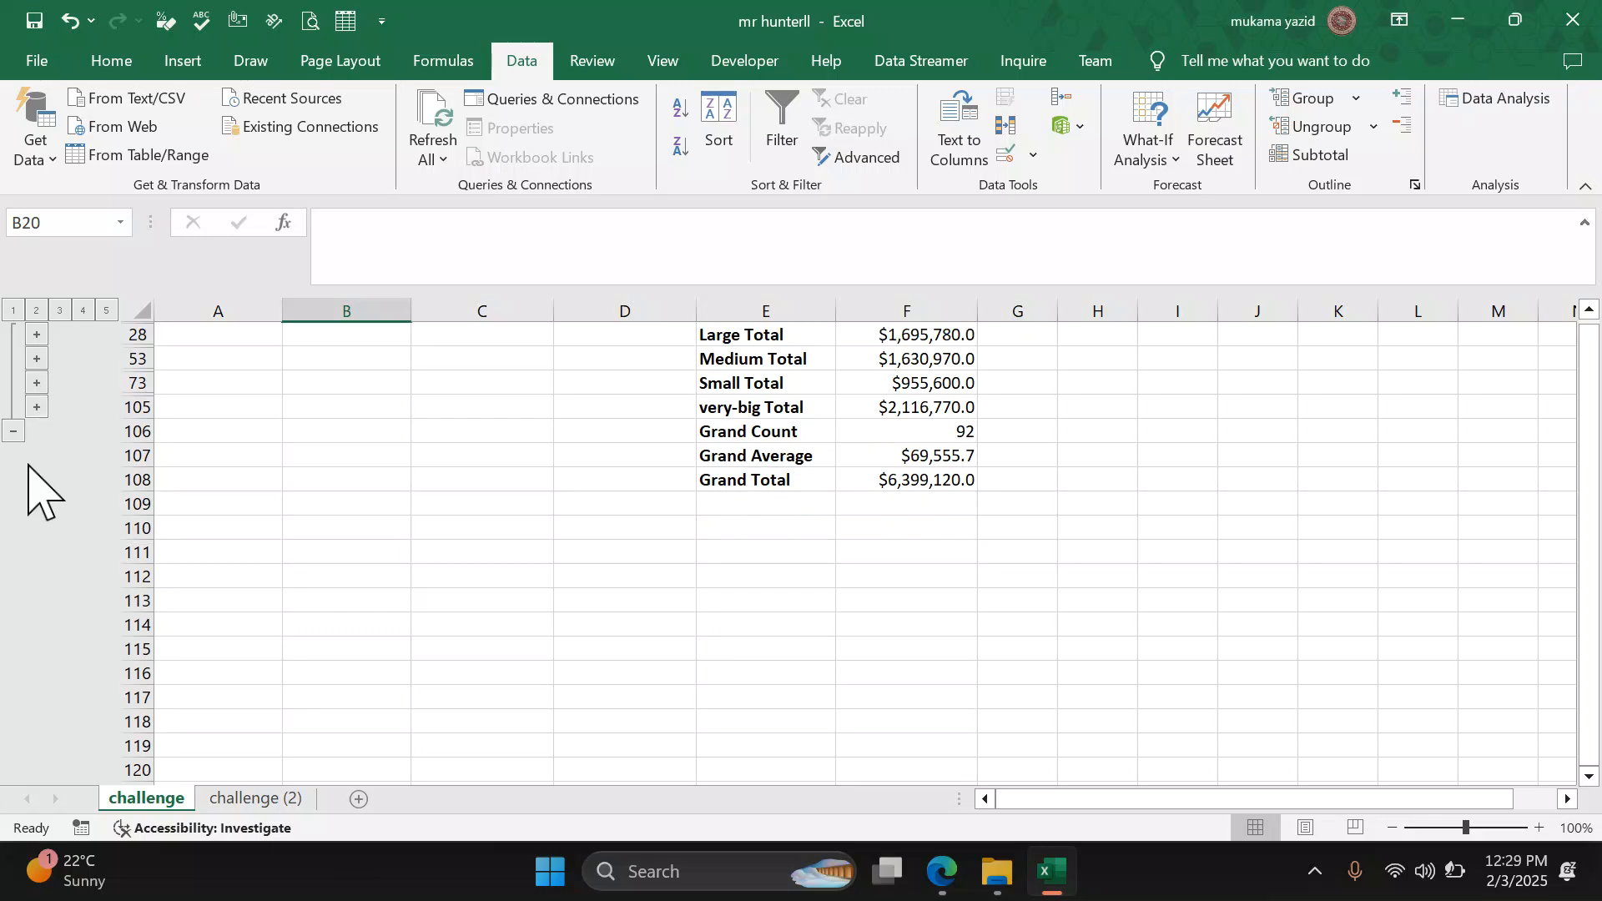
Step: Collapse the subtotal outline to the grand total rows only, and show level 2 again
click(12, 431)
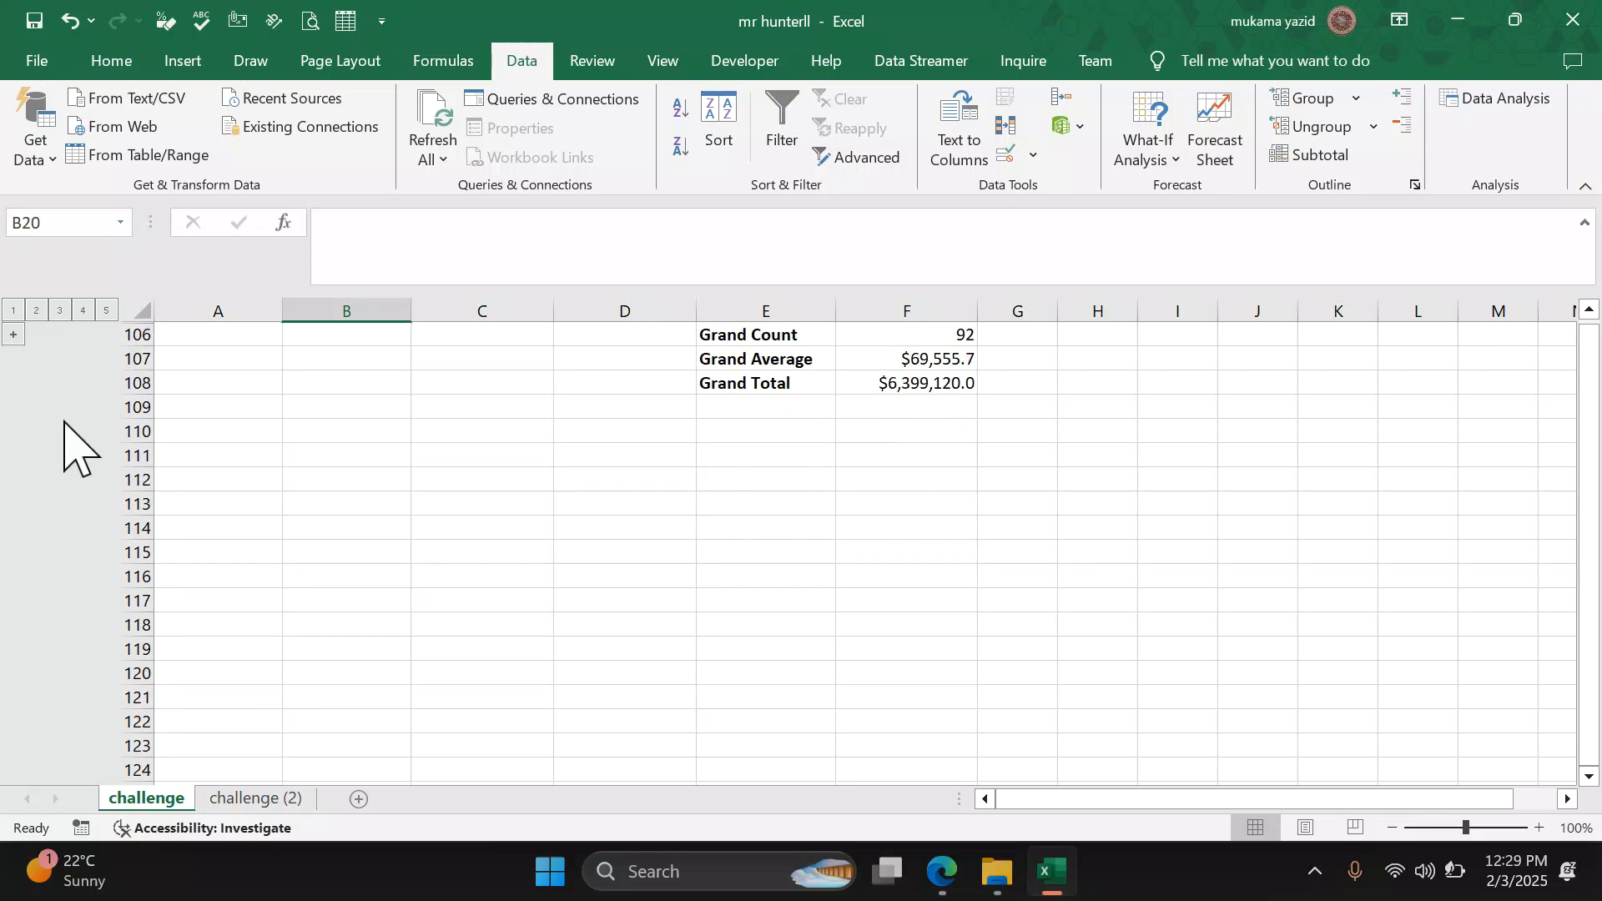
click(38, 314)
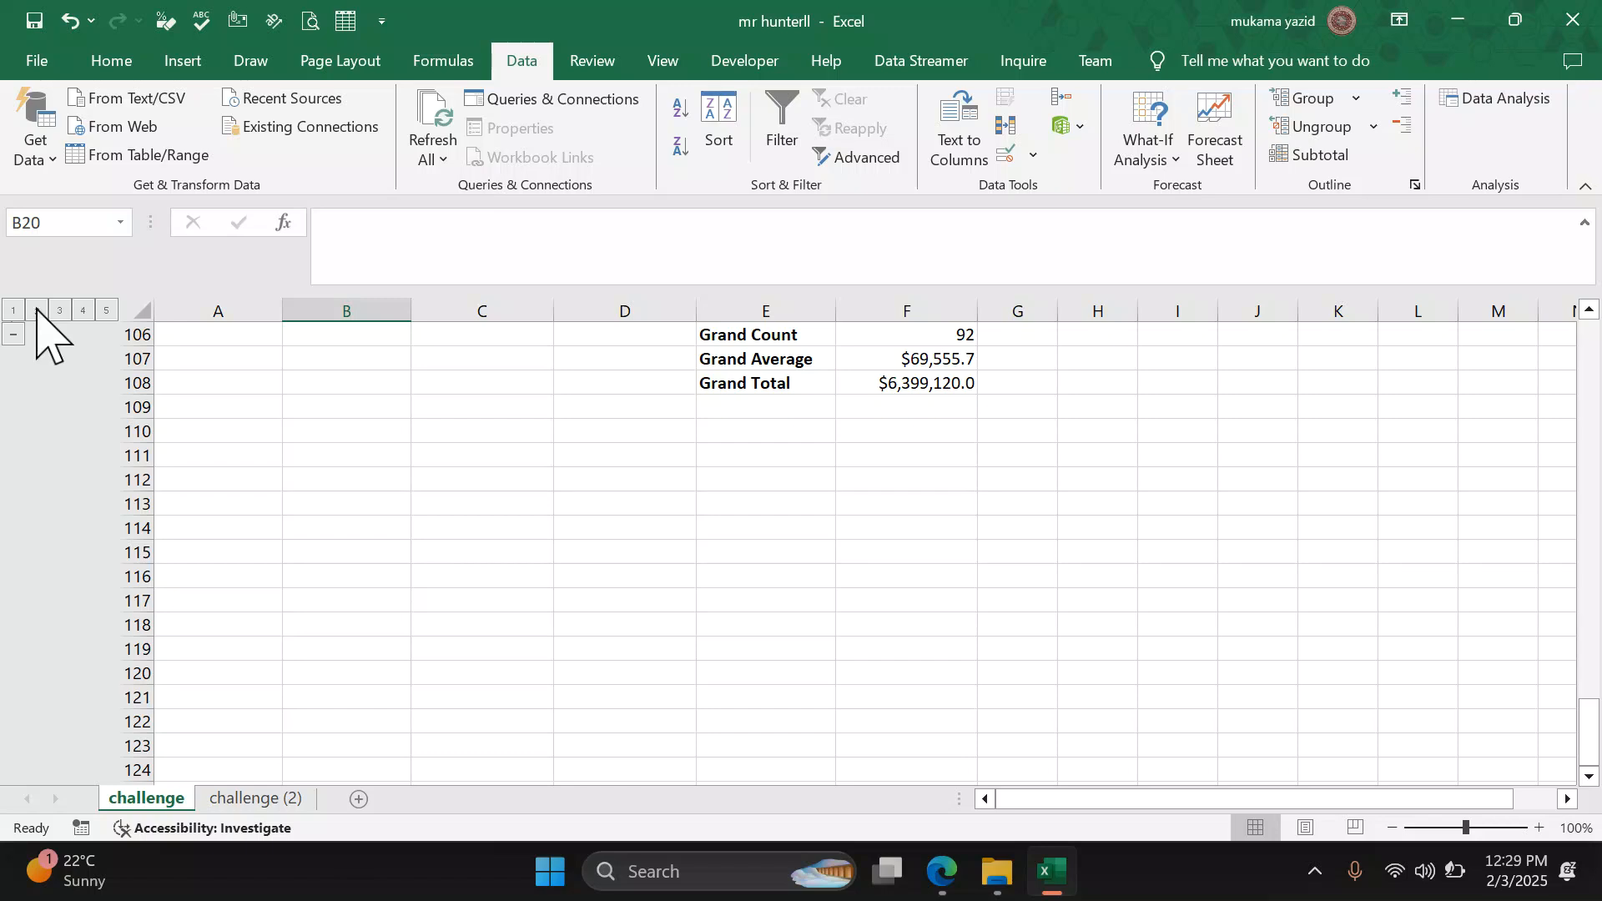
scroll(596, 601, up, 2)
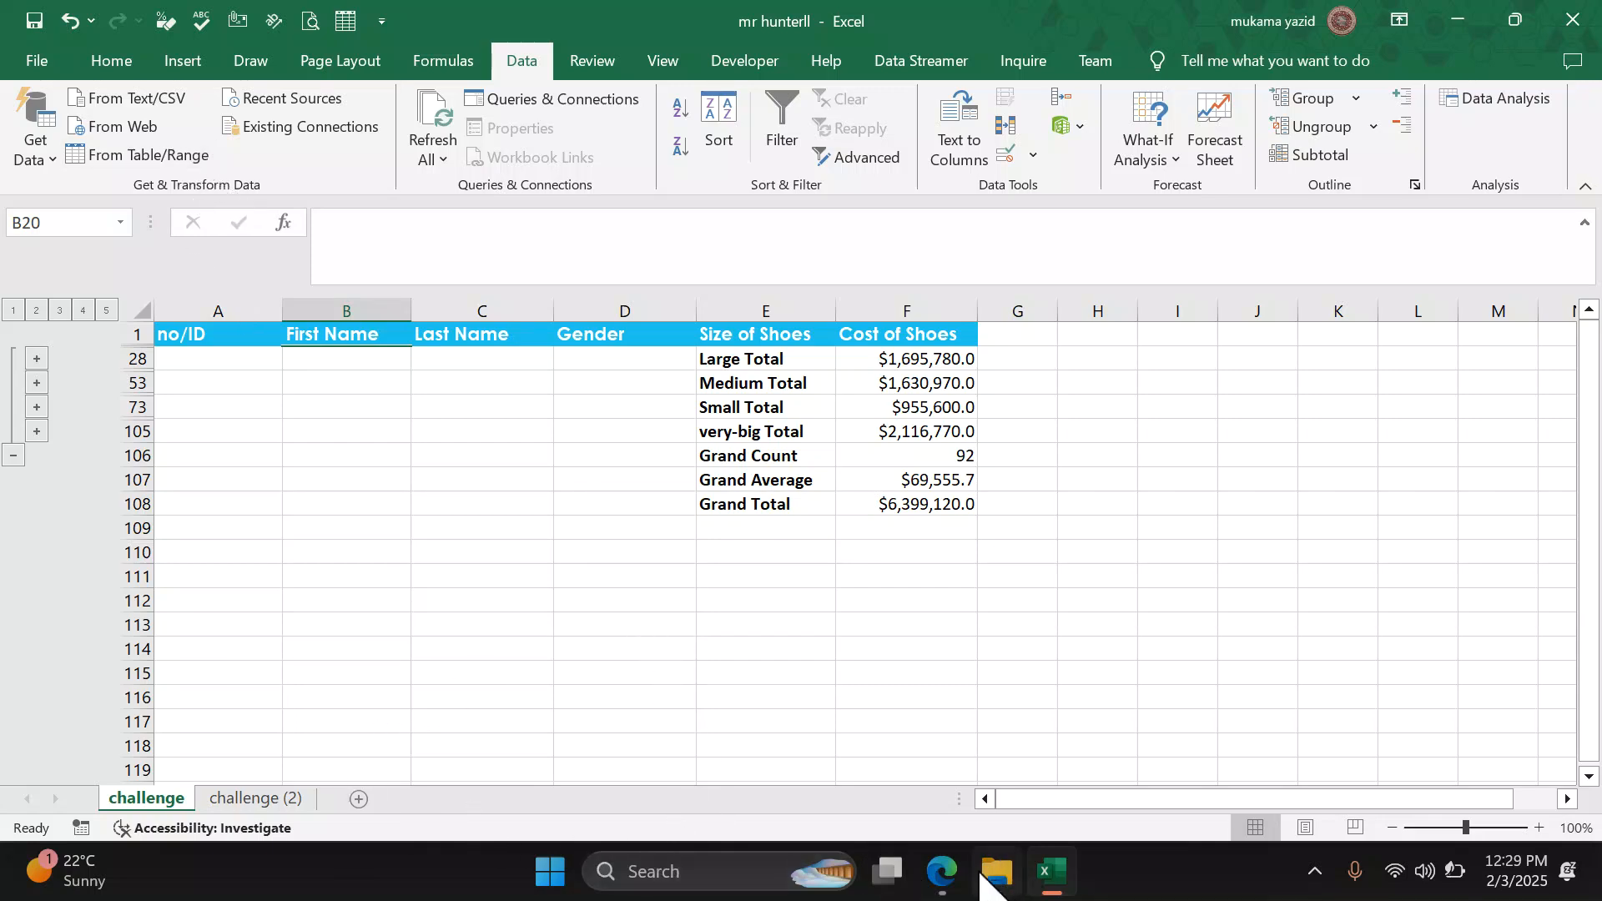
Step: Switch to the challenge PDF in Edge and read the level 2 task and the Part b instructions
click(941, 876)
scroll(797, 647, down, 3)
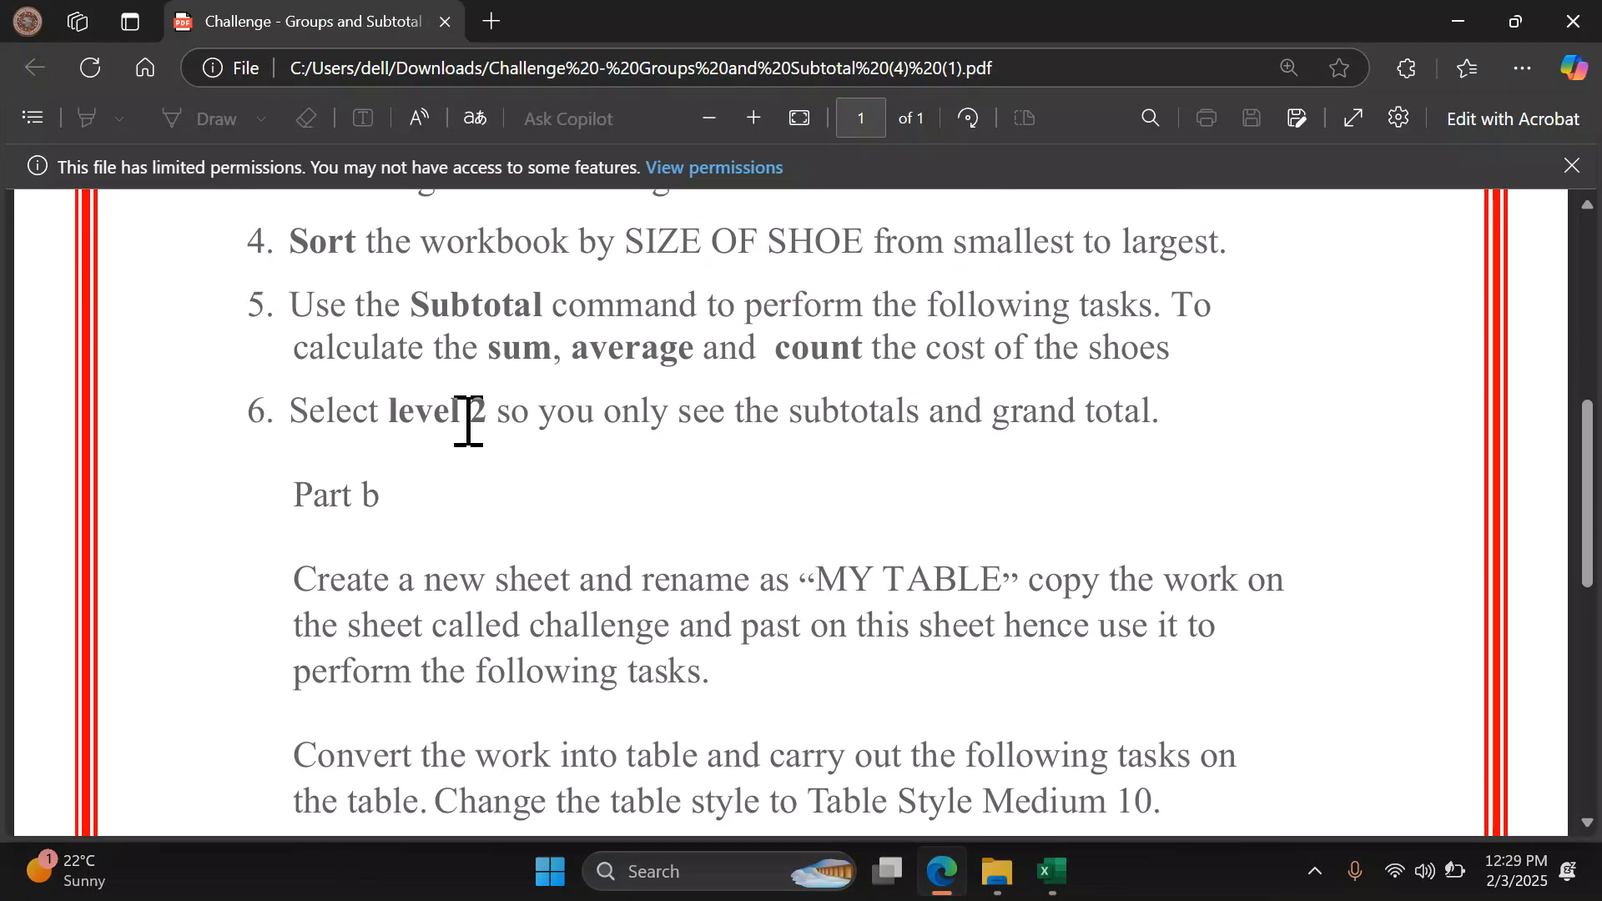
scroll(644, 626, down, 3)
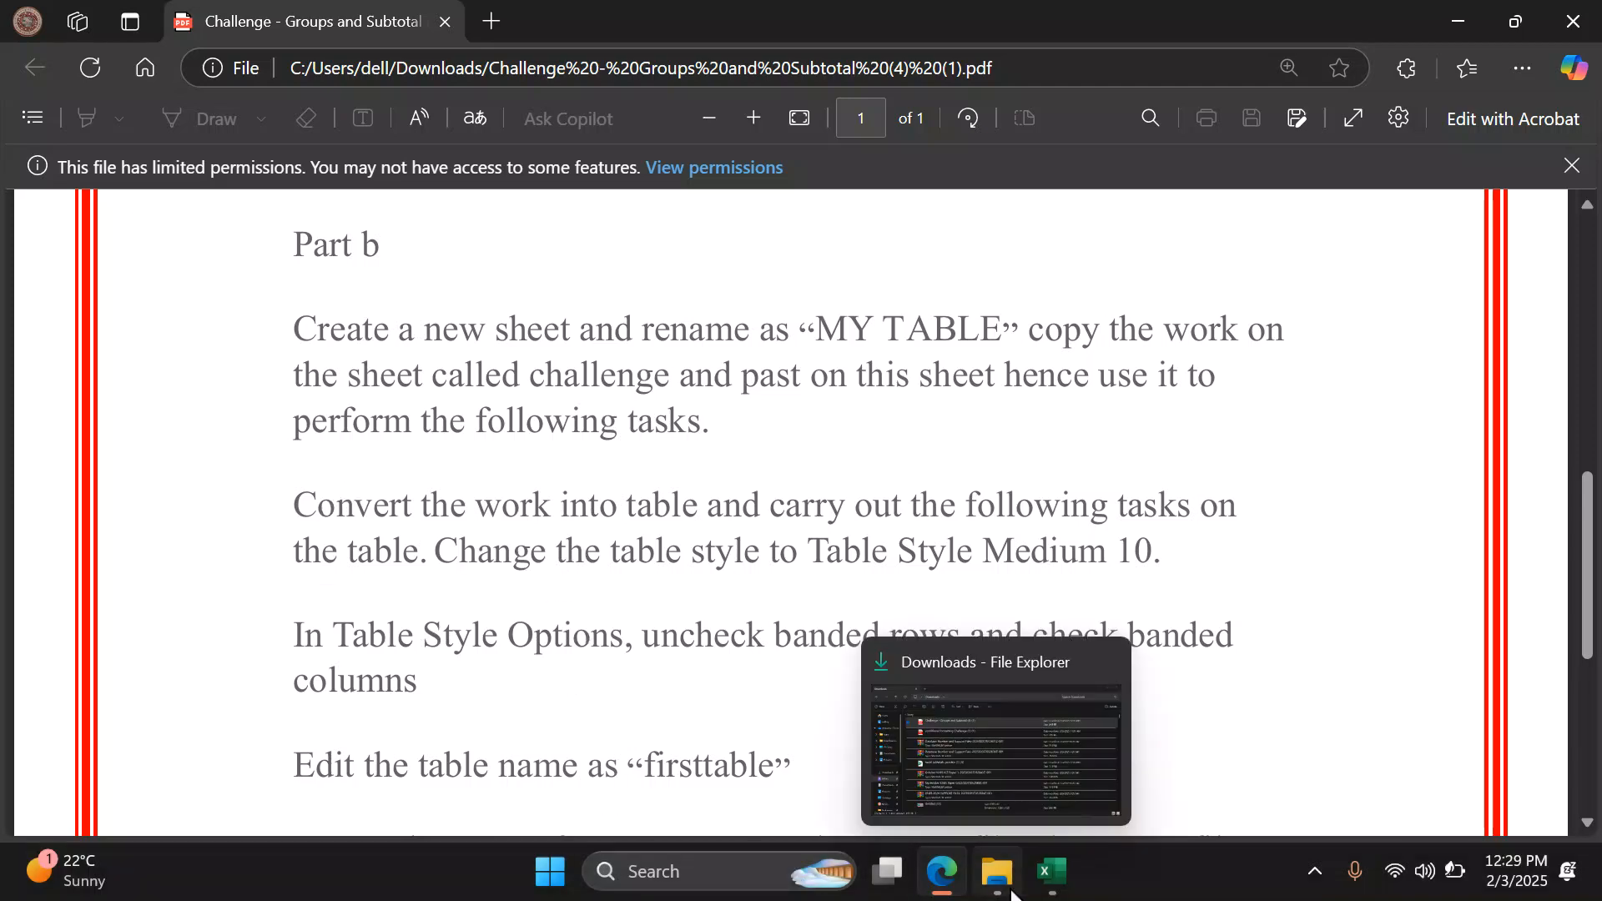
Step: Return to Excel, add a new sheet, place it after the existing sheets and rename it MY TABLE
click(1049, 872)
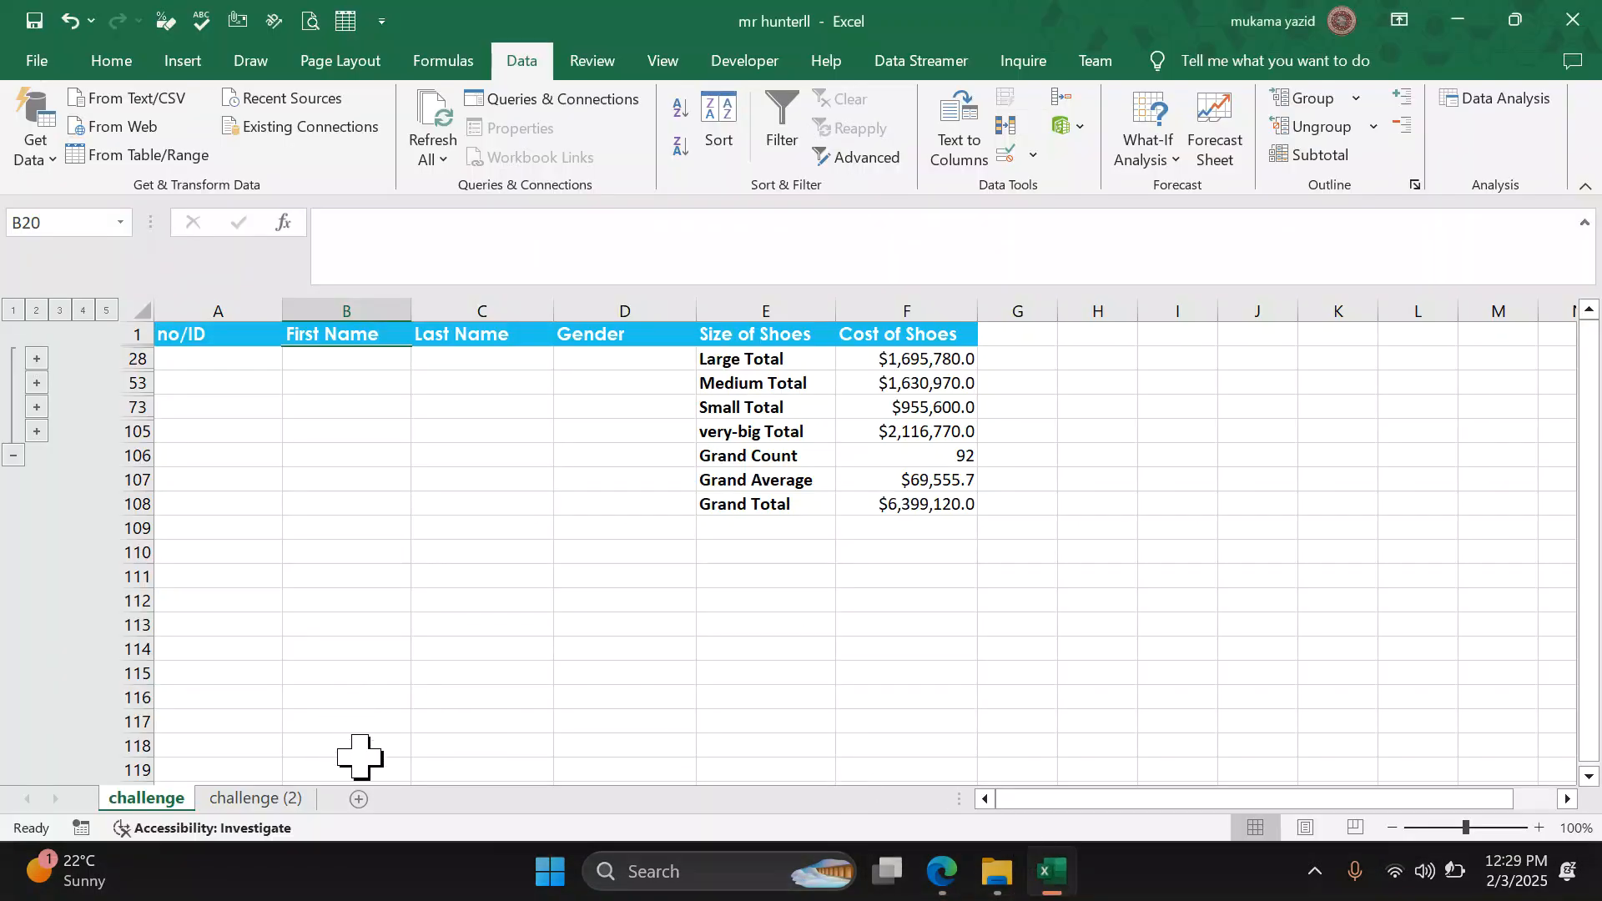
click(359, 800)
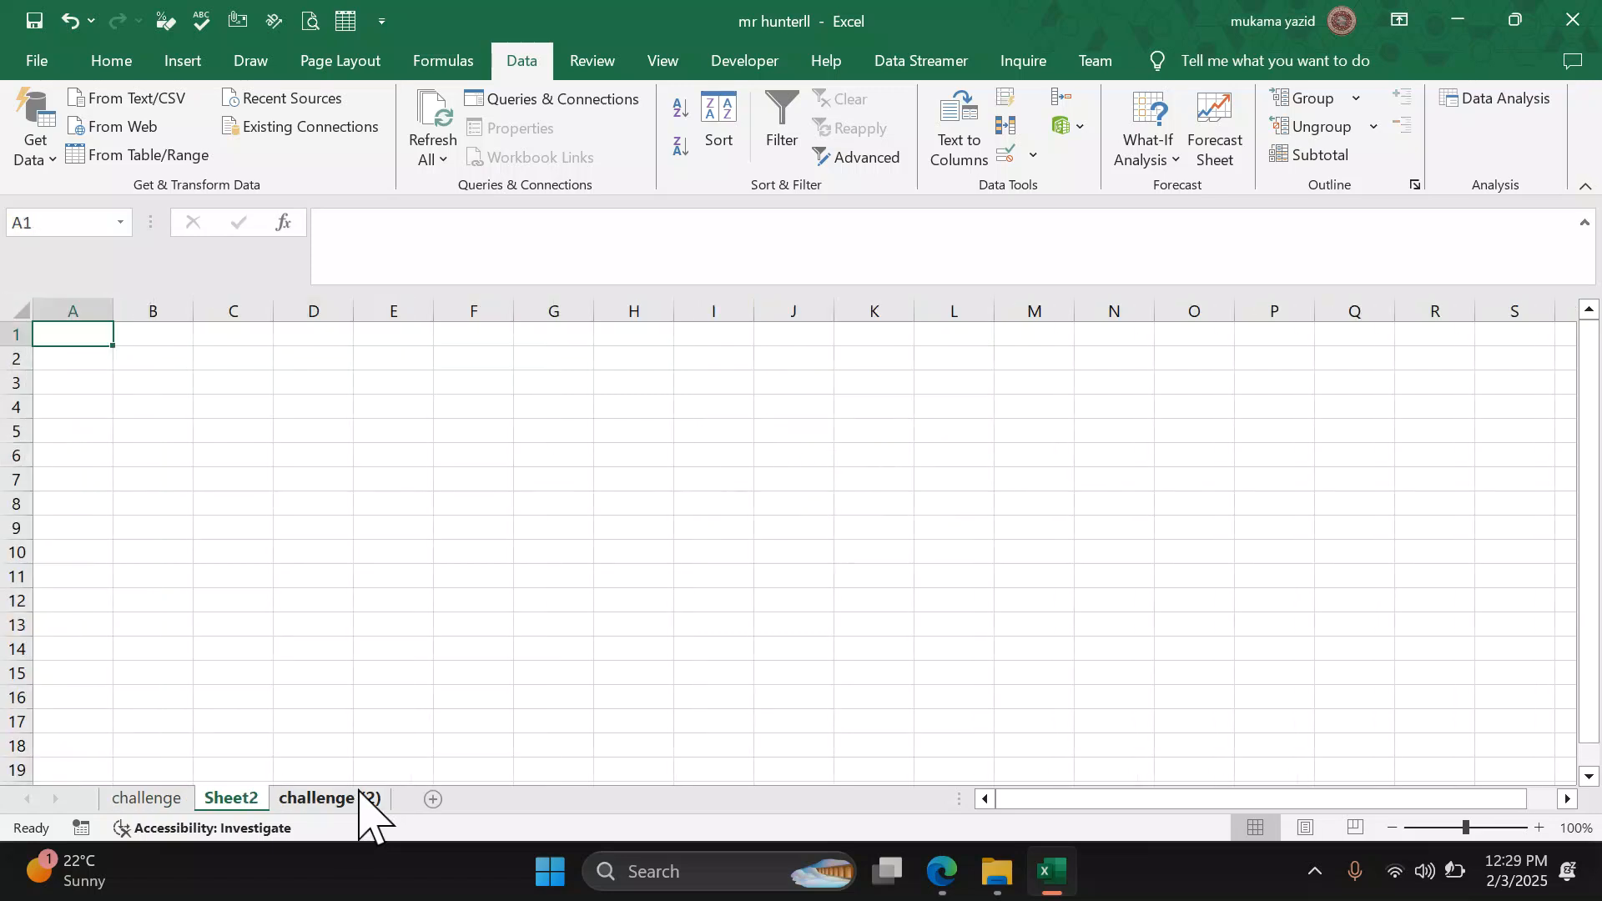
drag(237, 803, 420, 805)
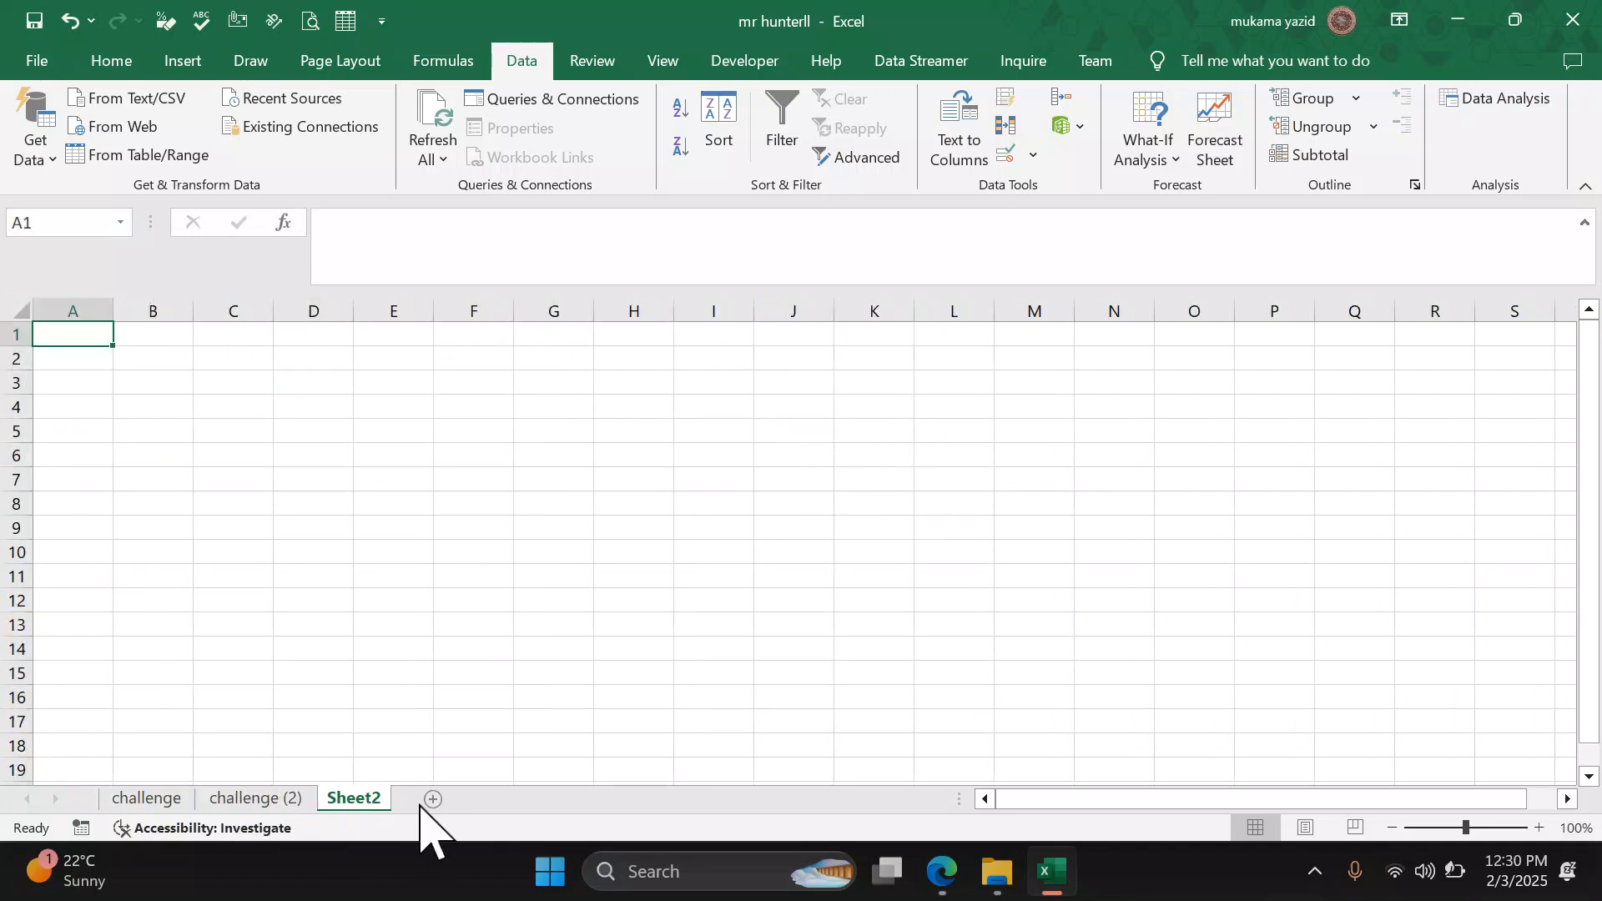
double_click(354, 800)
key(BackSpace)
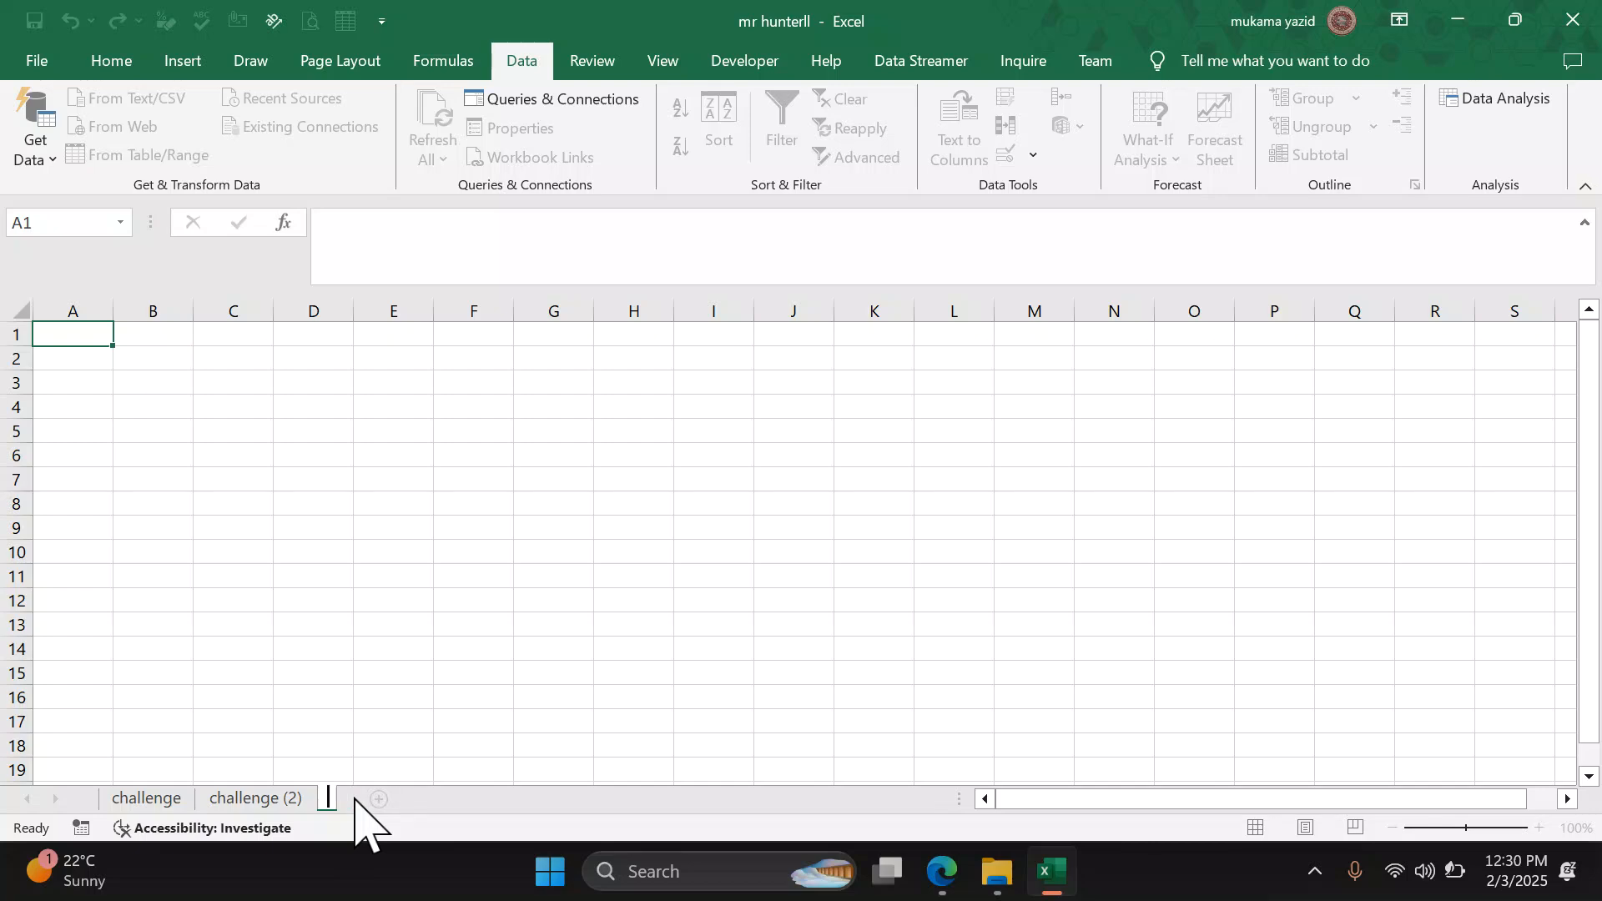
text(MY TABLE)
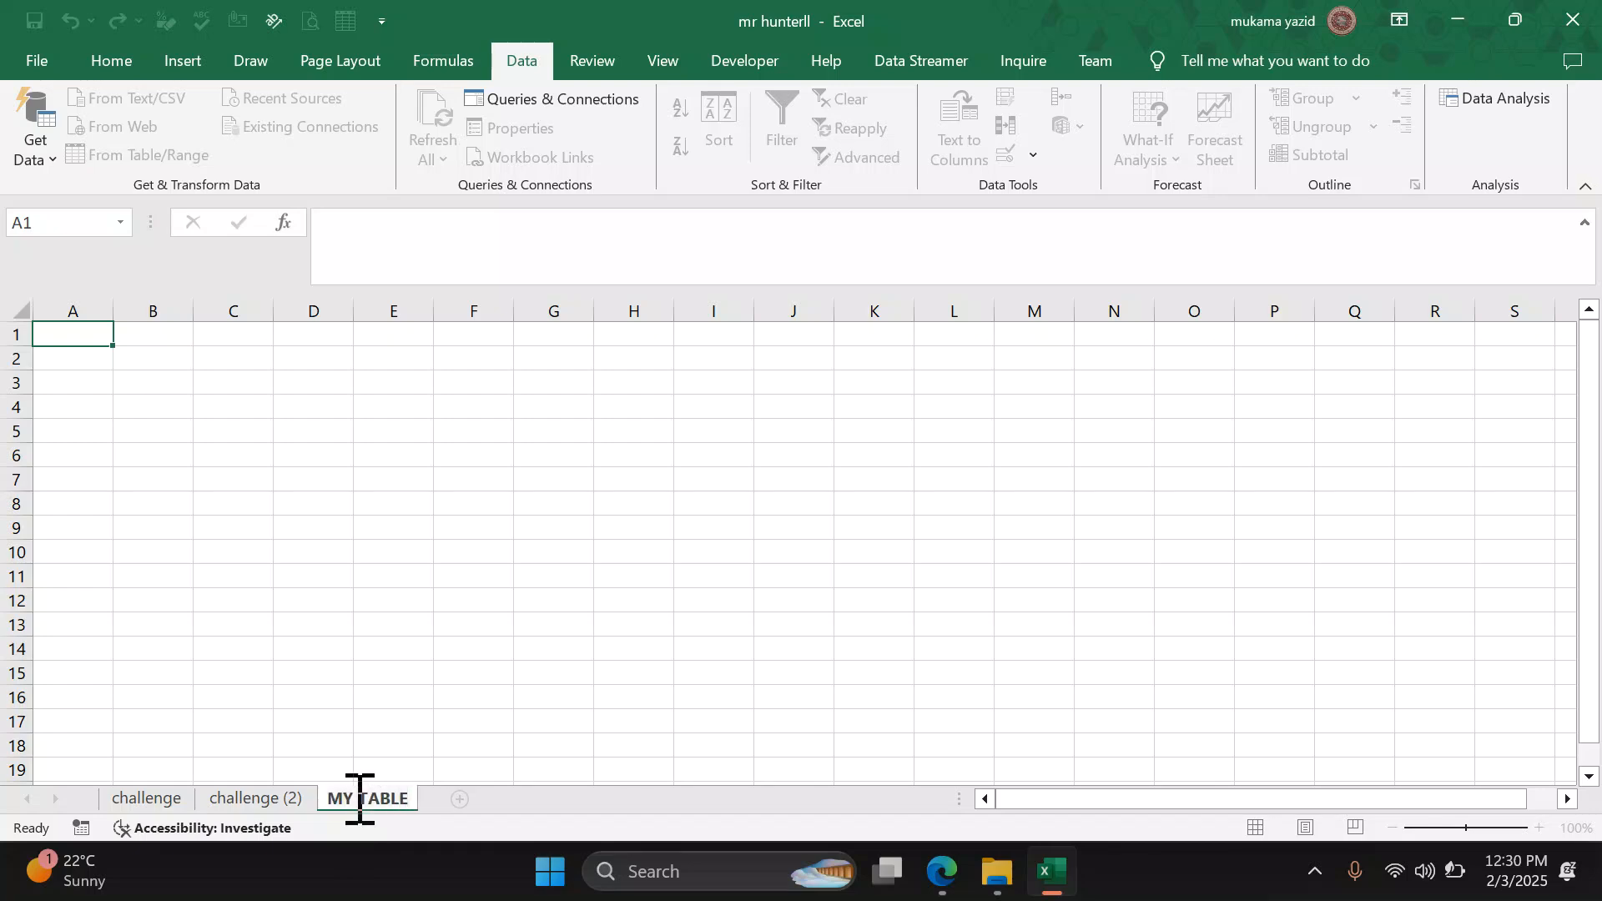
click(443, 723)
Step: Compare the challenge and challenge (2) sheets, and move the challenge sheet between challenge (2) and MY TABLE
click(150, 801)
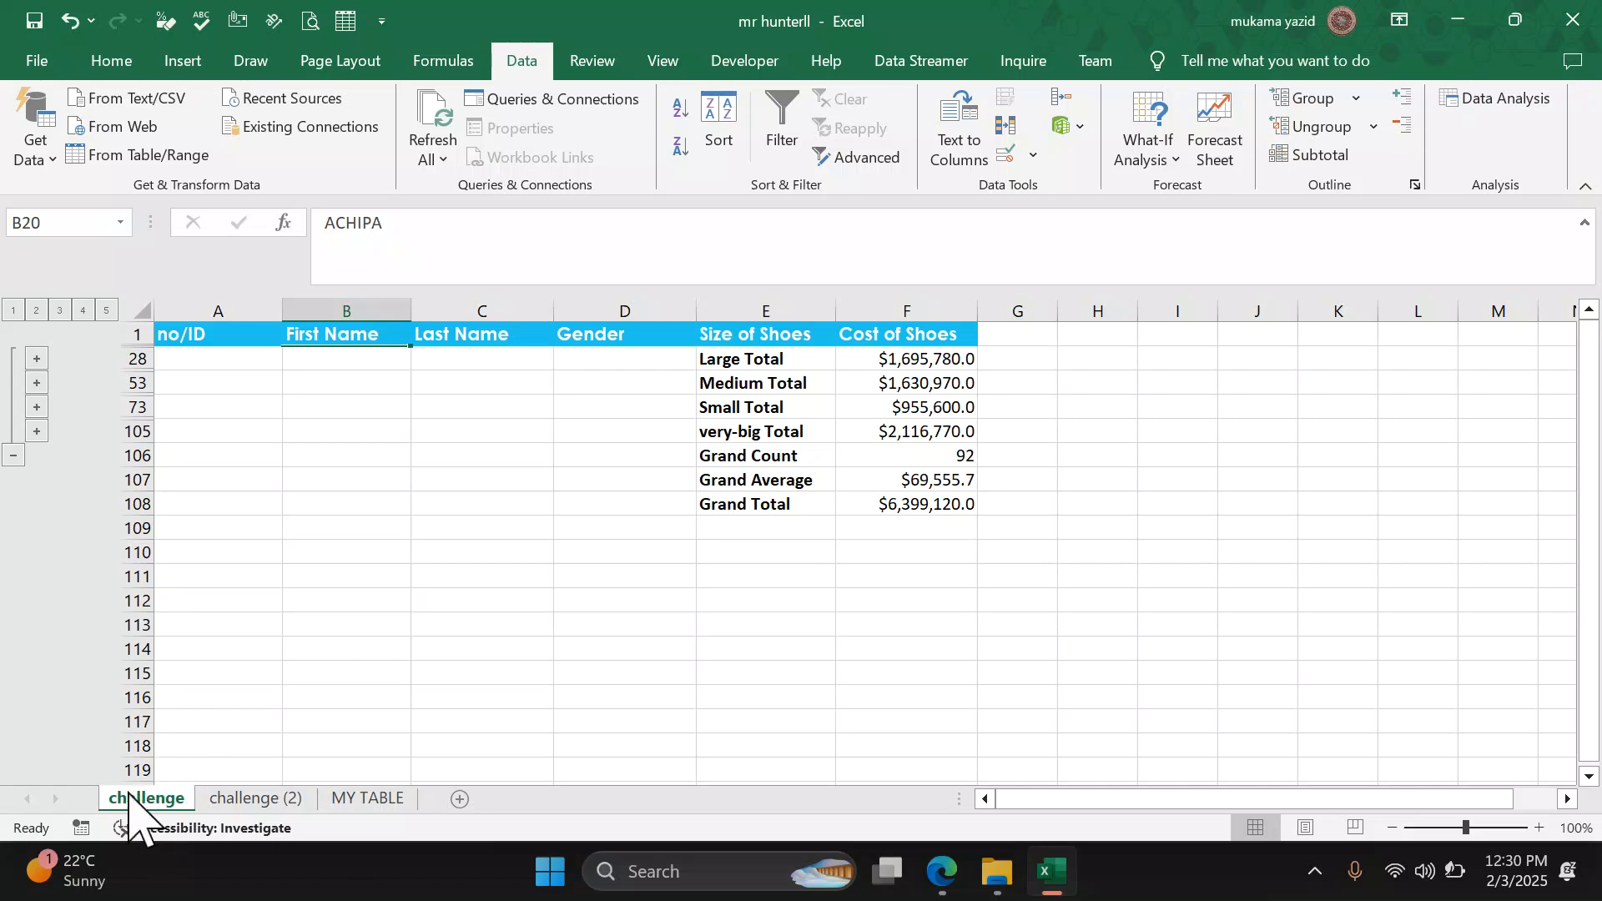
scroll(292, 597, down, 1)
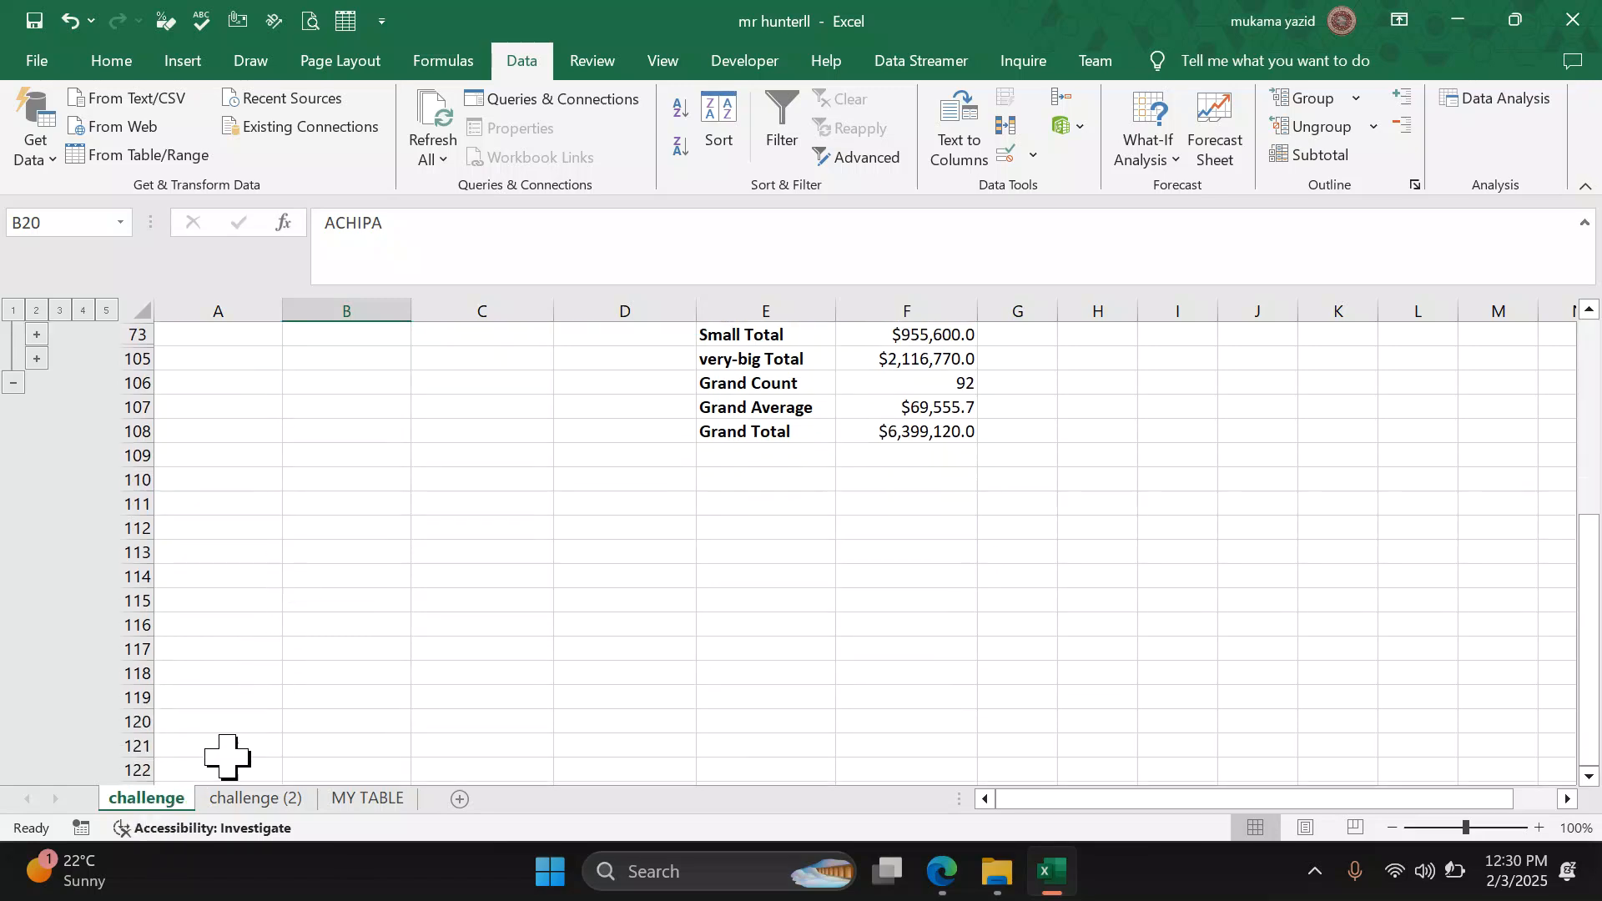
click(251, 799)
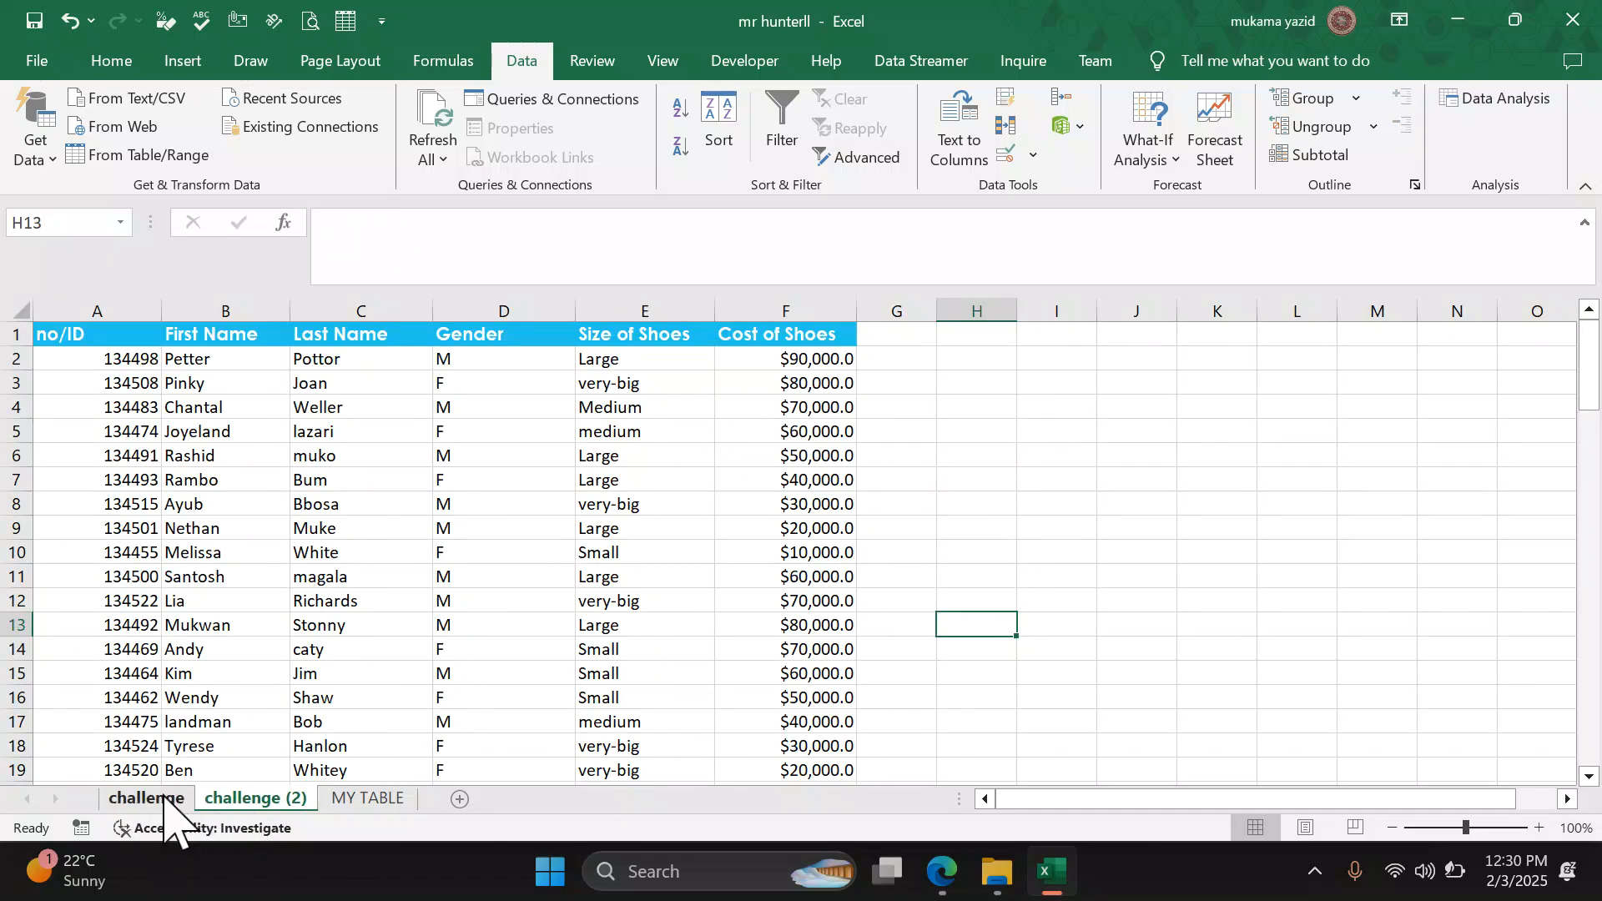
mouse_move(150, 801)
mouse_down()
mouse_move(222, 758)
mouse_move(324, 814)
mouse_up()
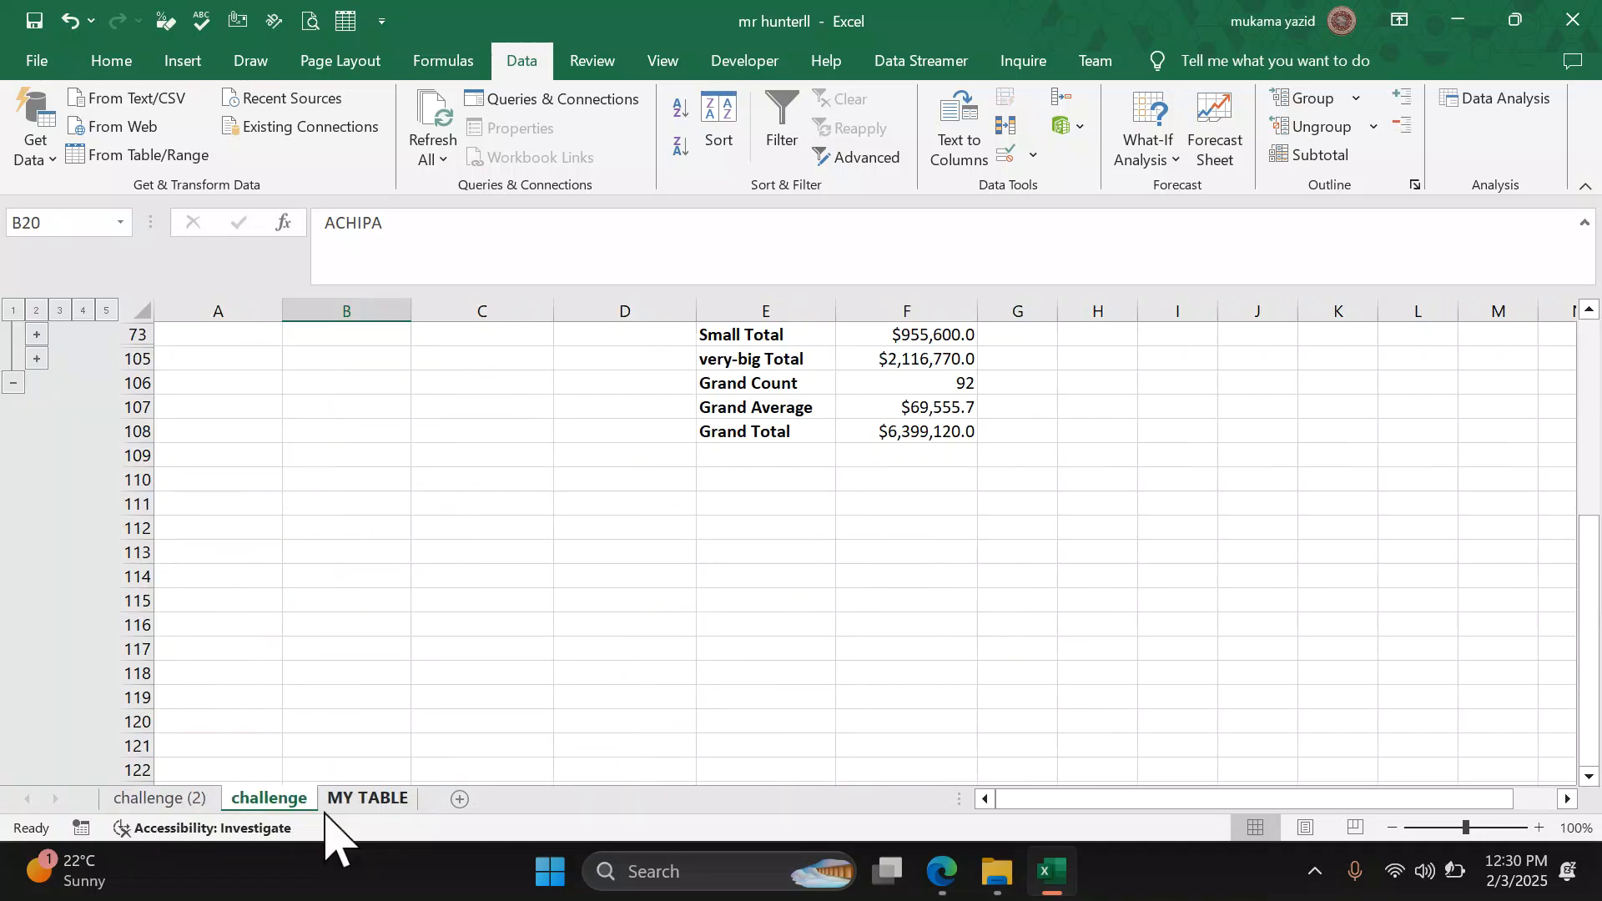
Step: Select the entire shoe data range on the challenge (2) sheet and copy it
click(165, 801)
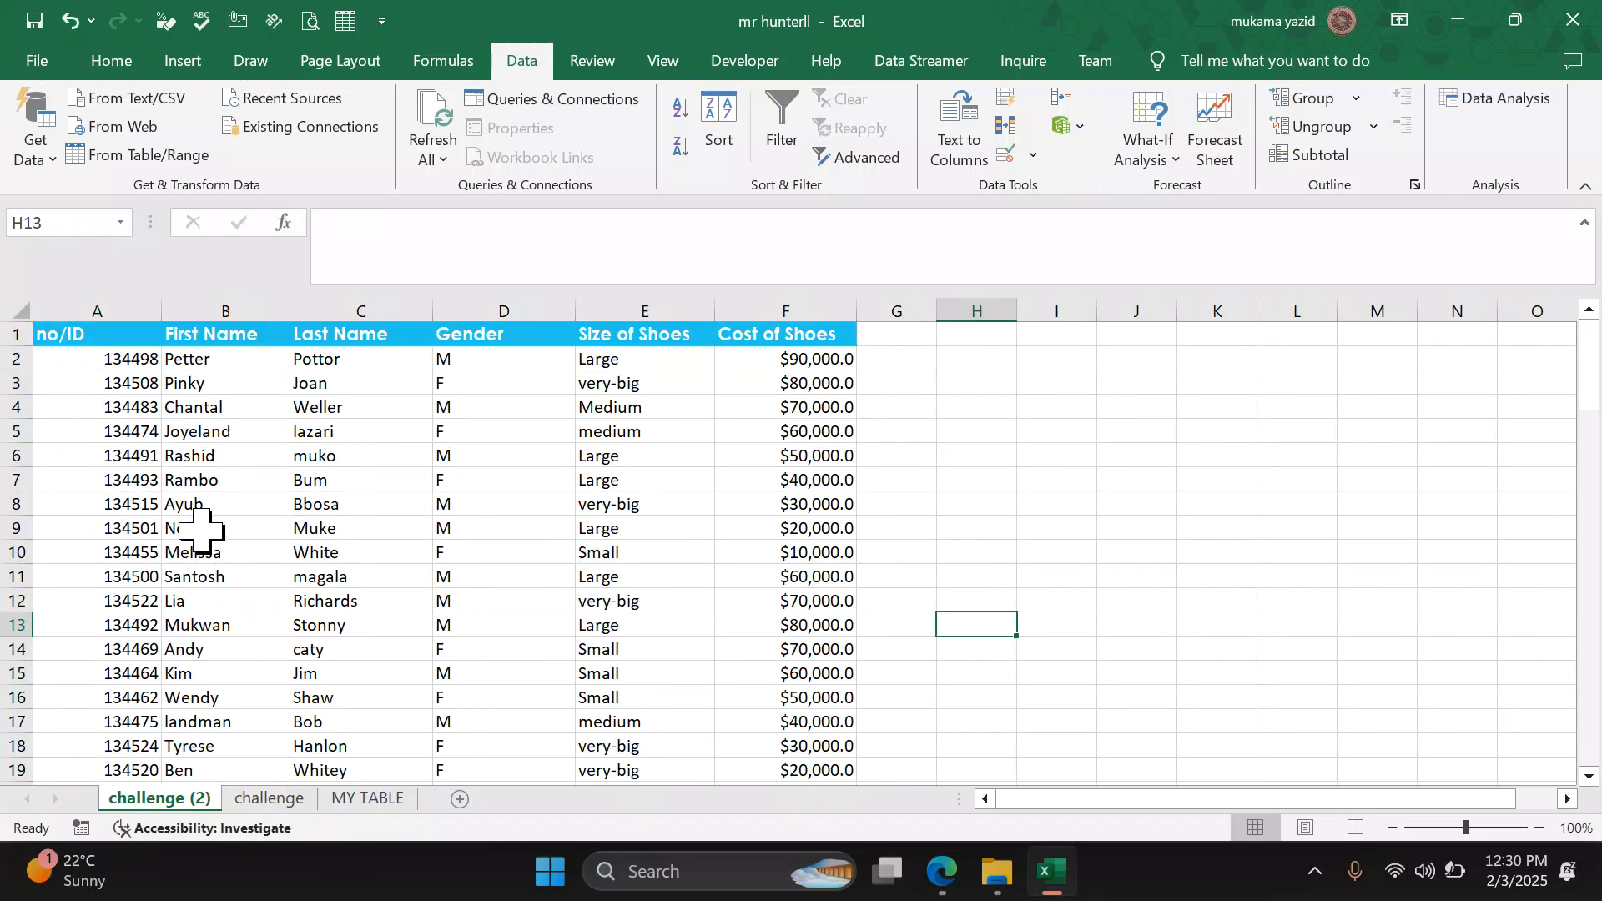
click(201, 499)
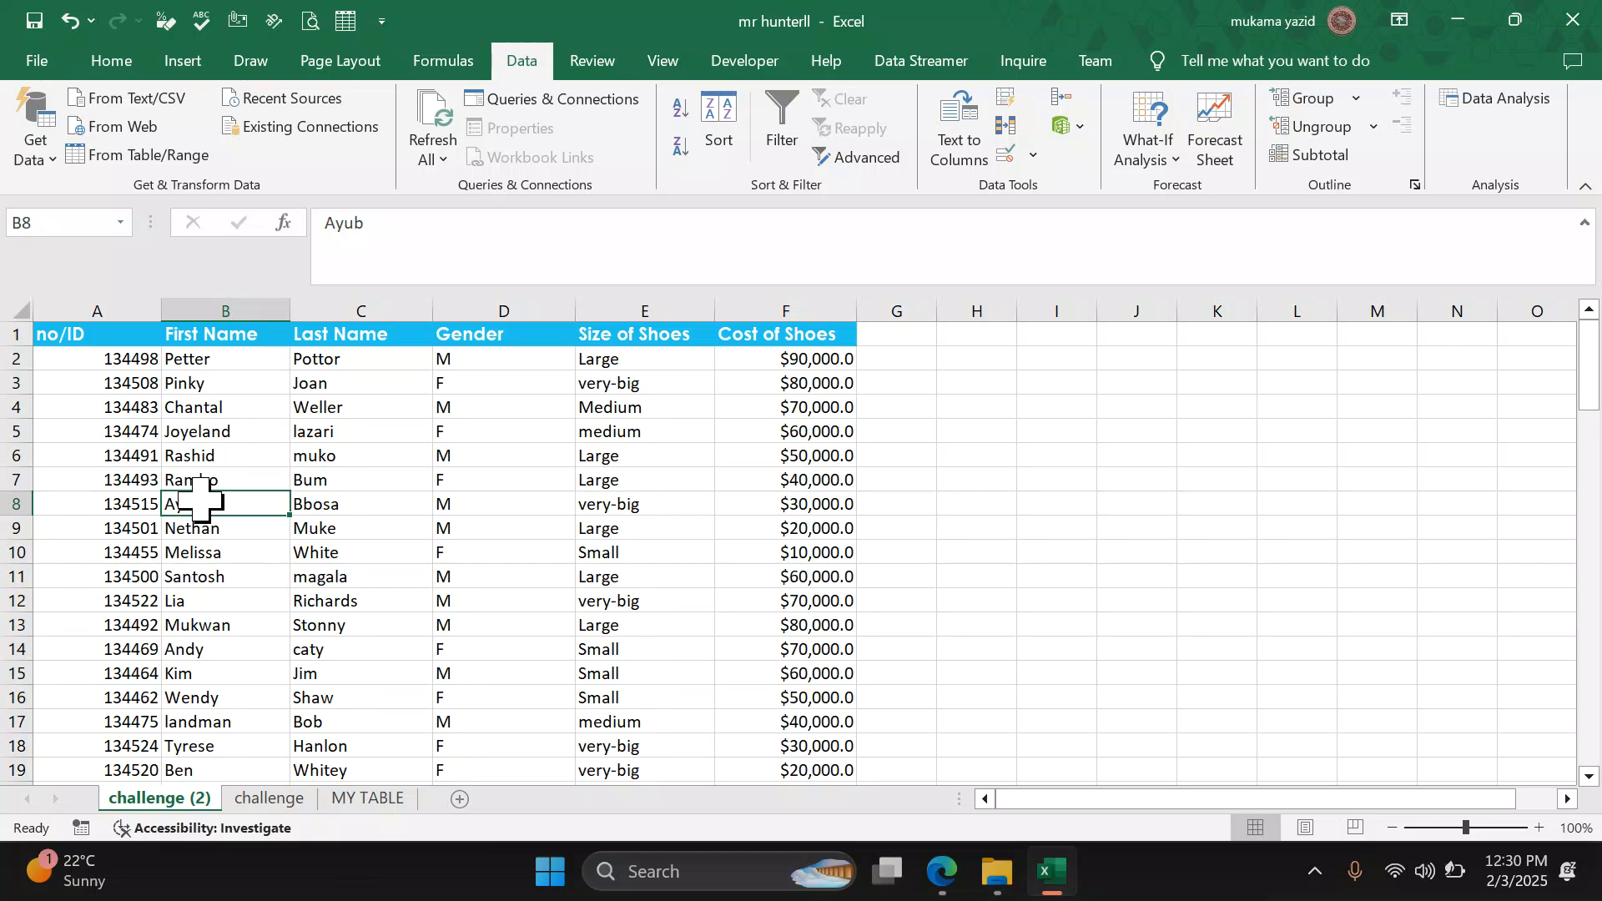
key(ctrl+a)
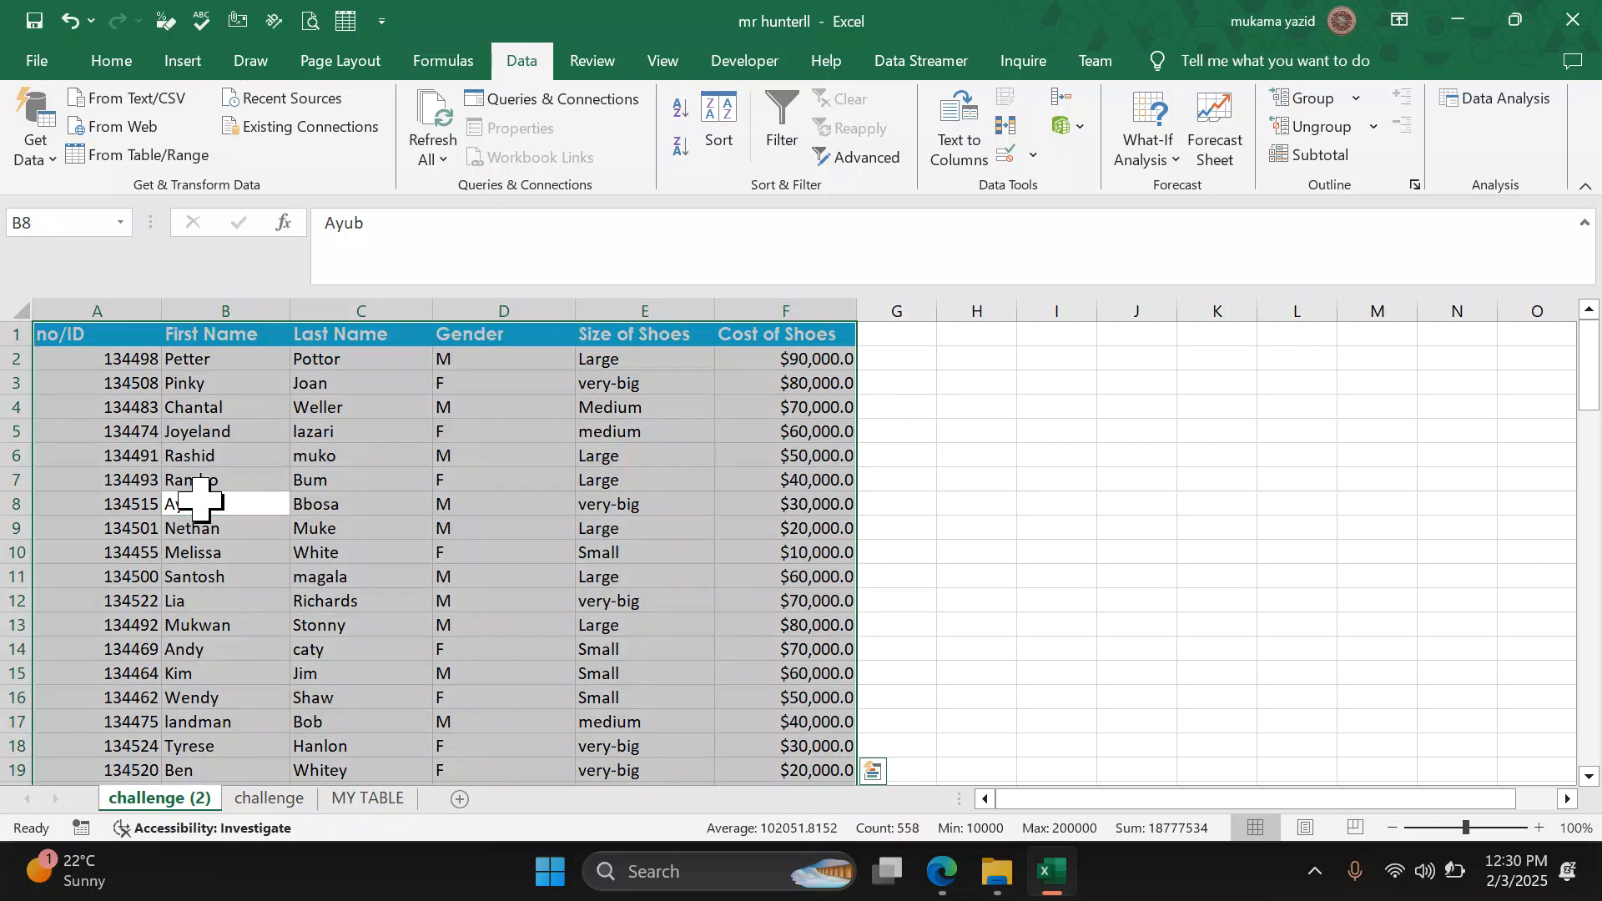
key(ctrl+c)
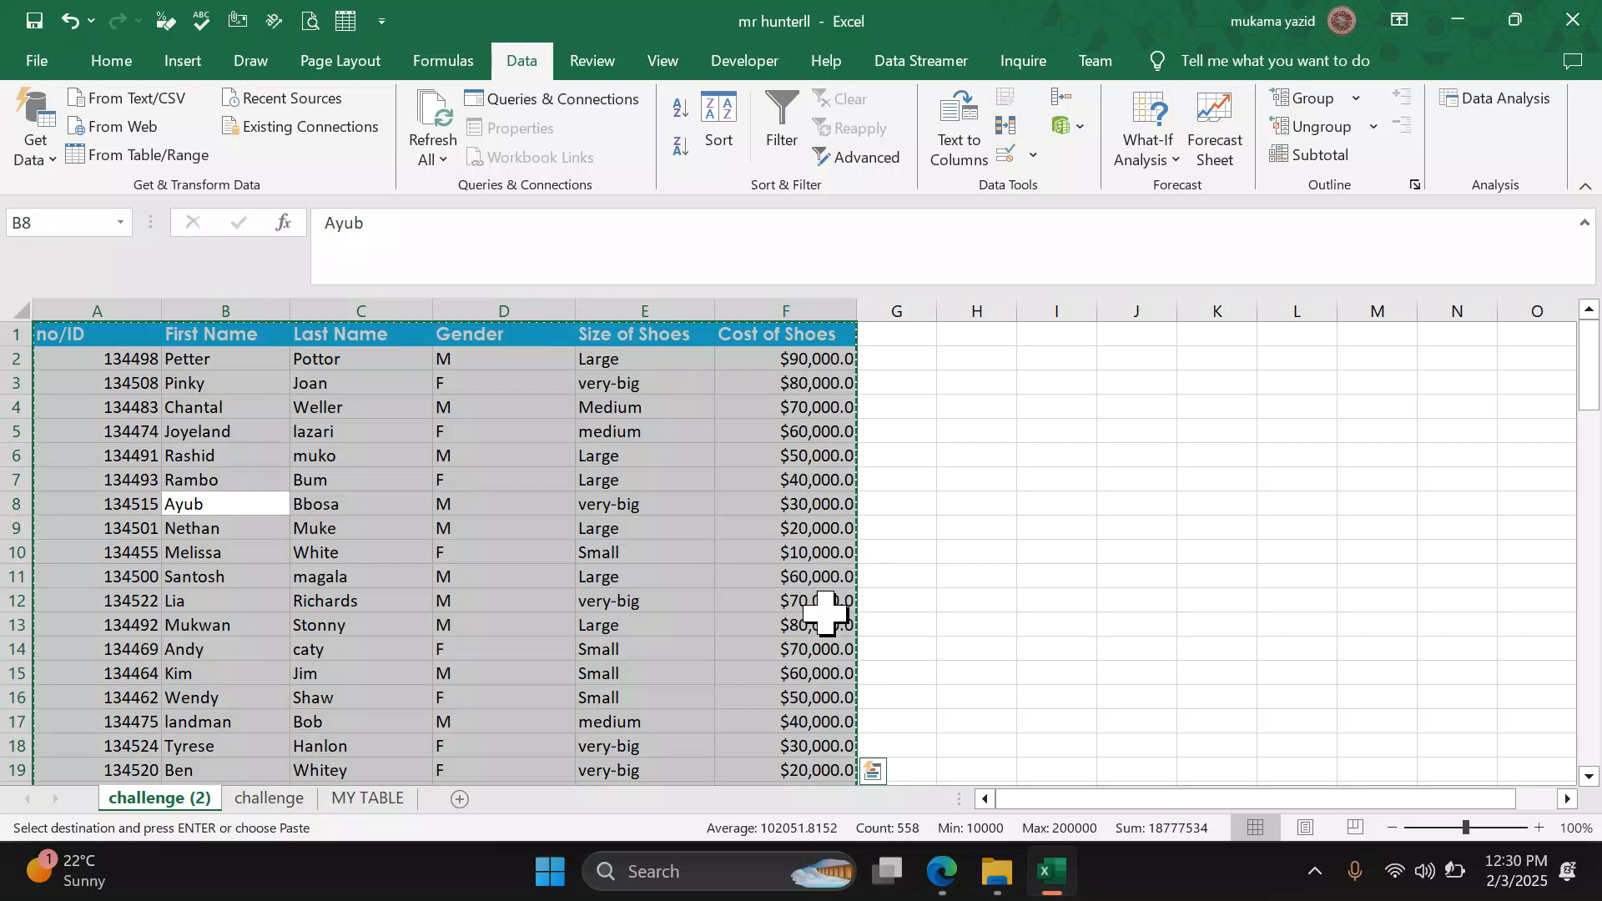
Step: Try to paste the copied data at A1 of MY TABLE, and clear the Office clipboard
click(397, 801)
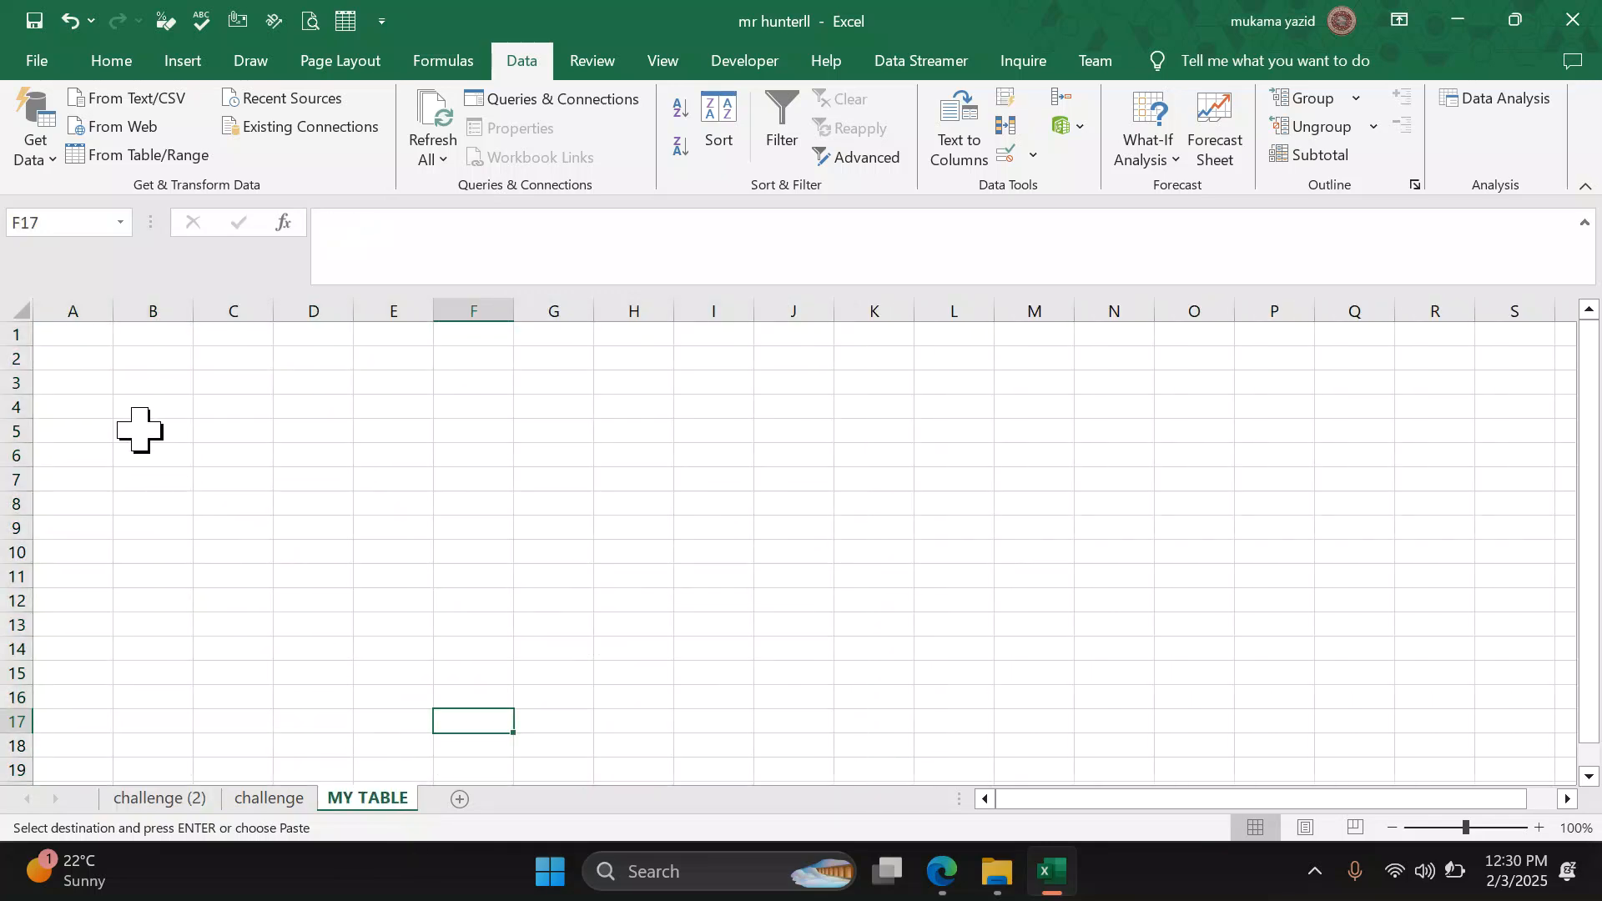
click(72, 338)
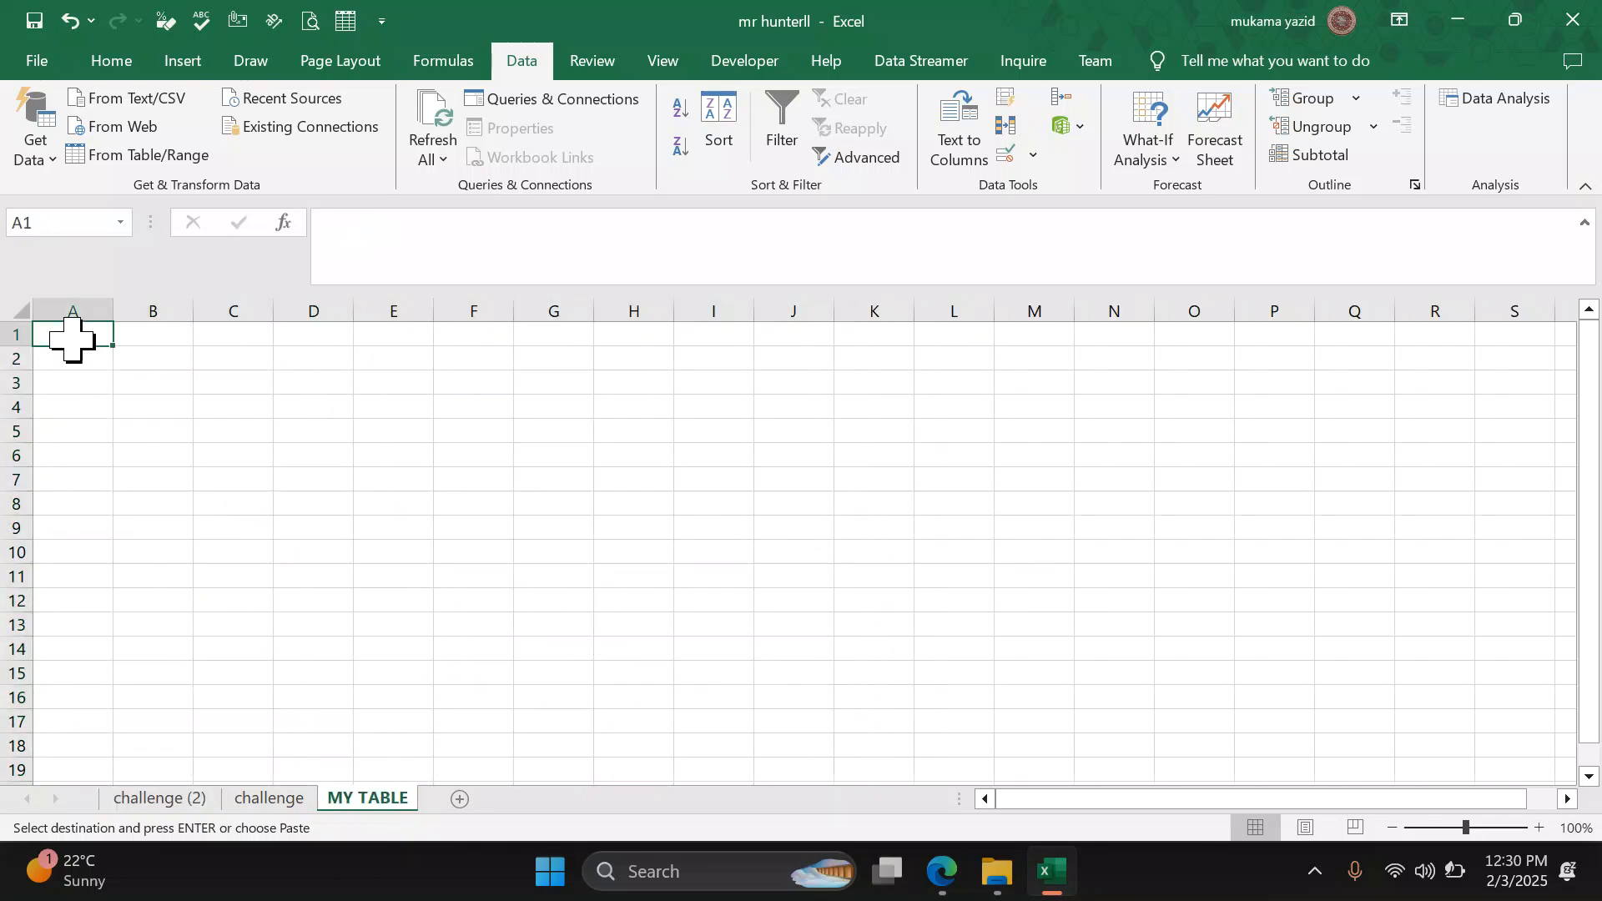
key(ctrl+c)
key(ctrl+c)
key(ctrl+v)
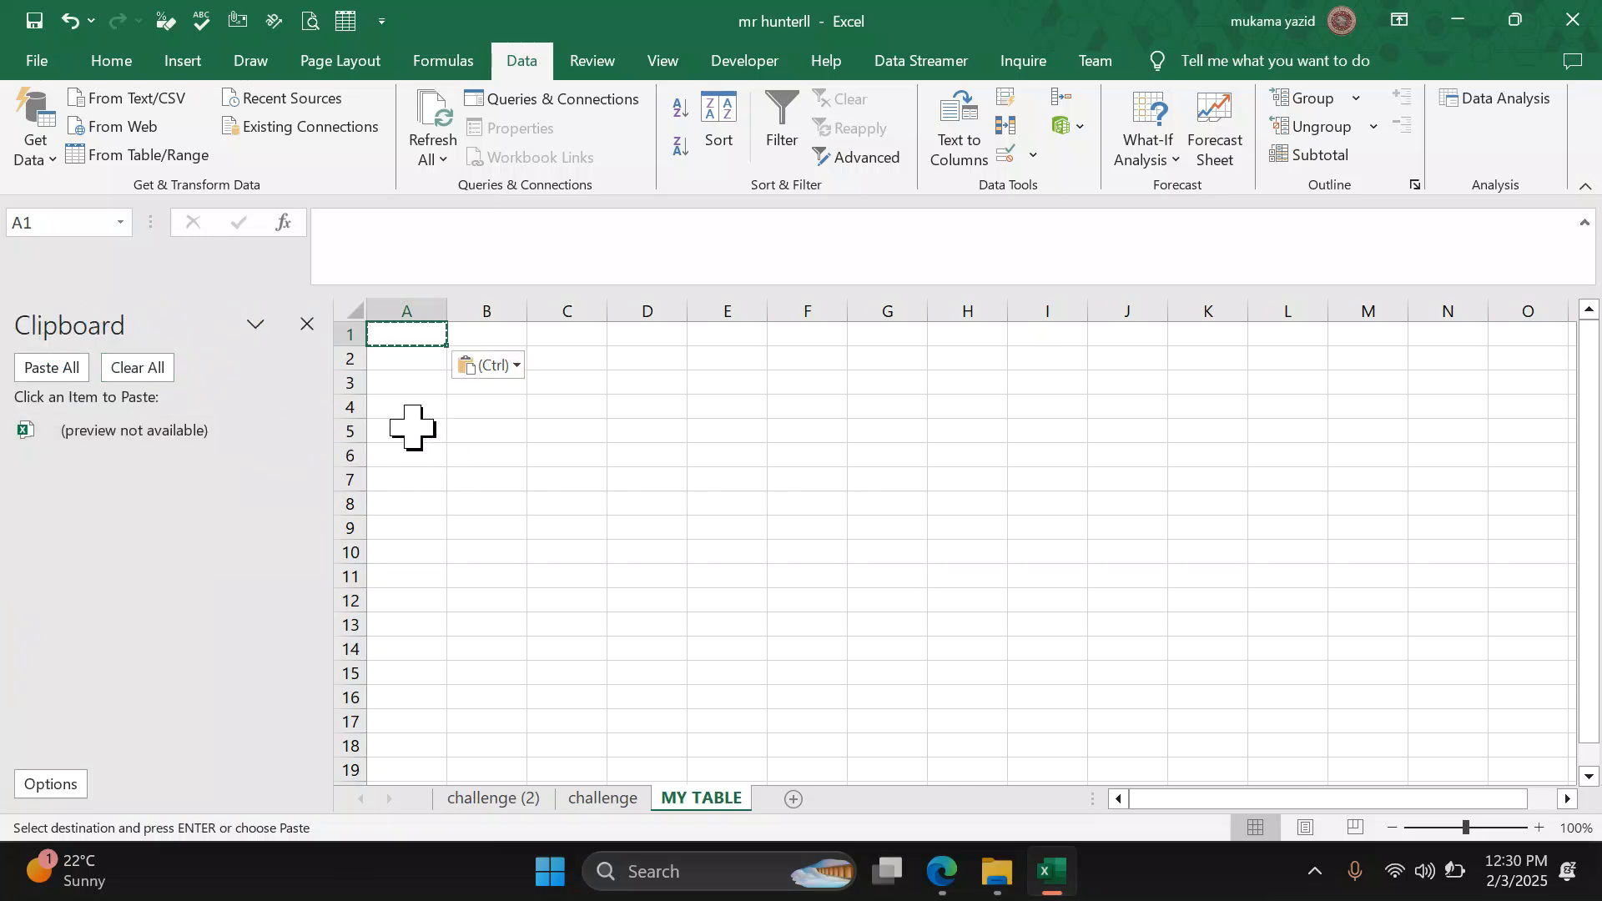
click(73, 366)
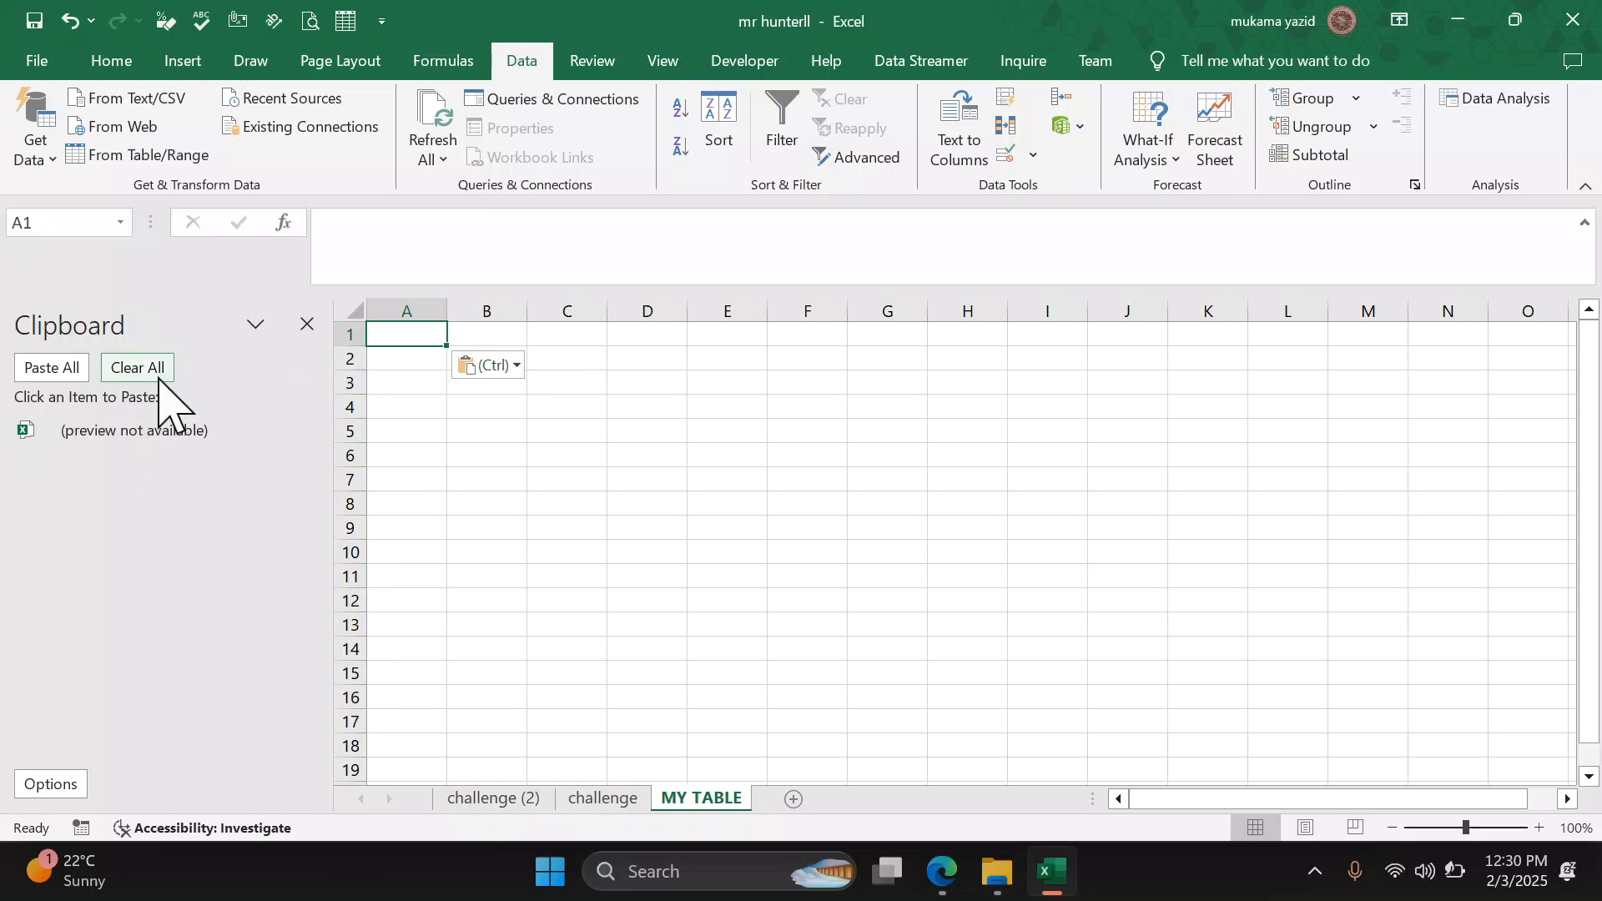
click(138, 368)
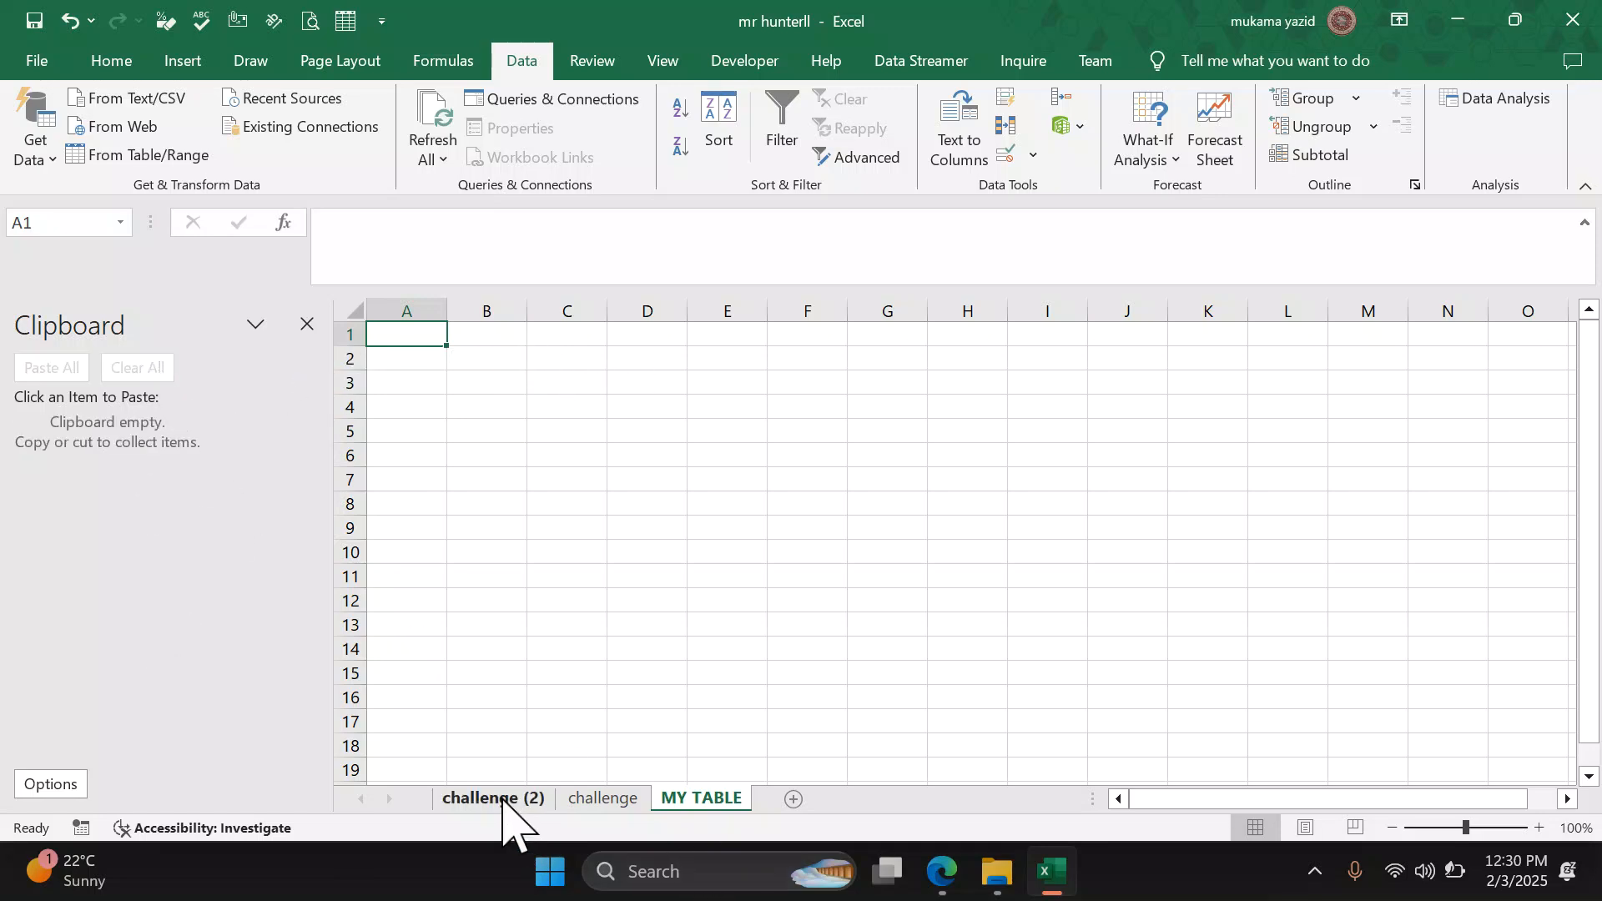
Step: Copy the selected data range on challenge (2) again, check that it extends to the last record, and paste it at A1 of MY TABLE
click(503, 803)
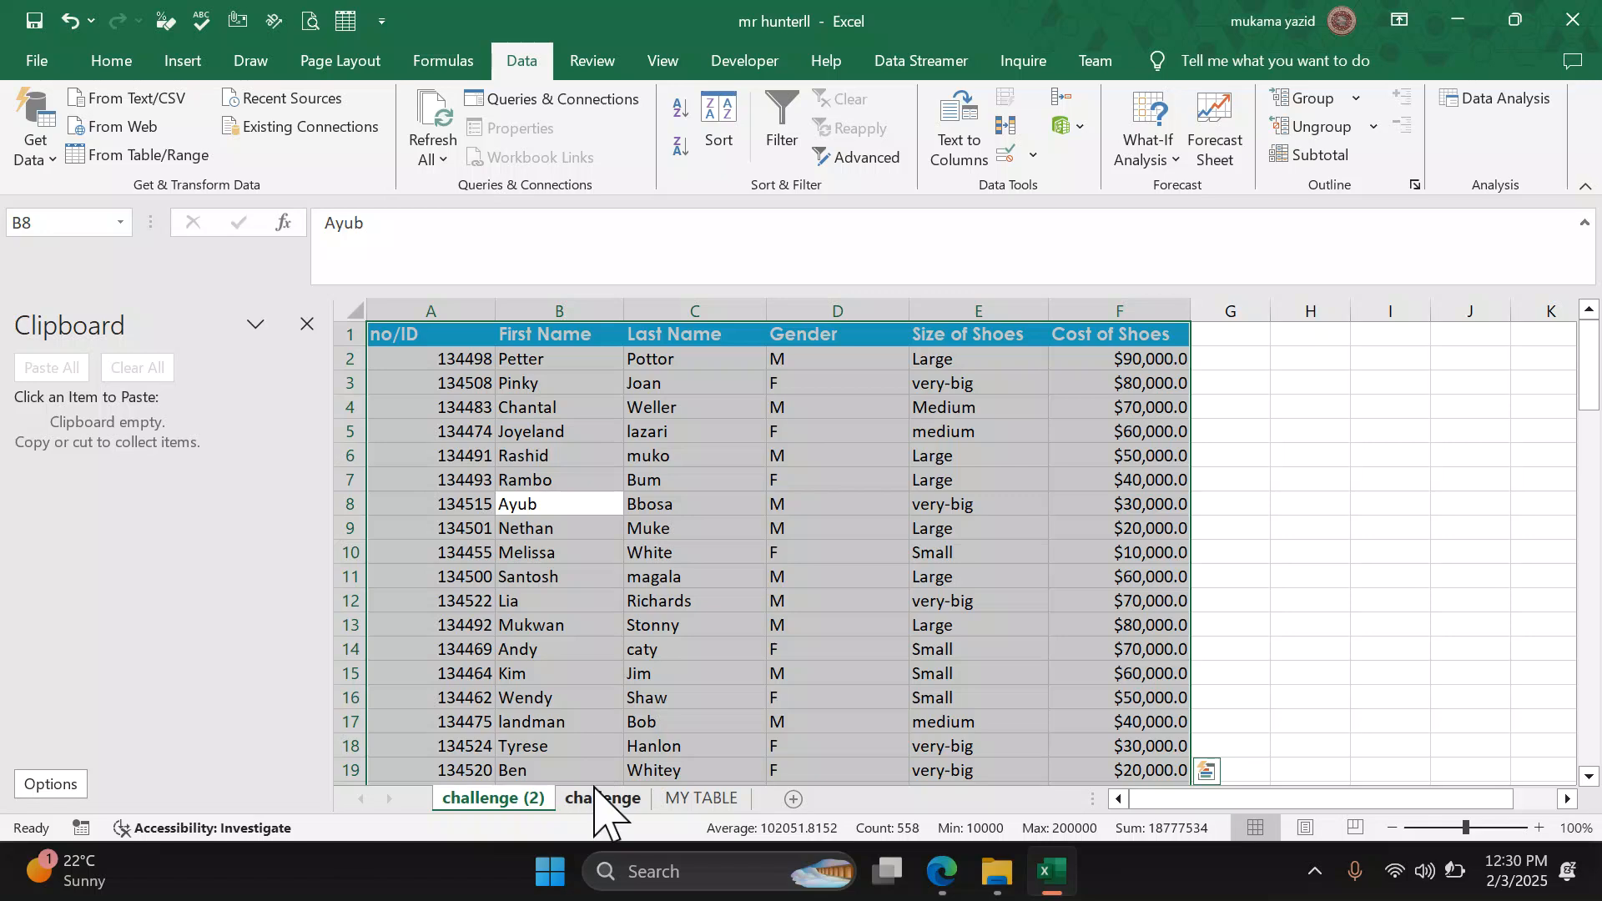
key(ctrl+c)
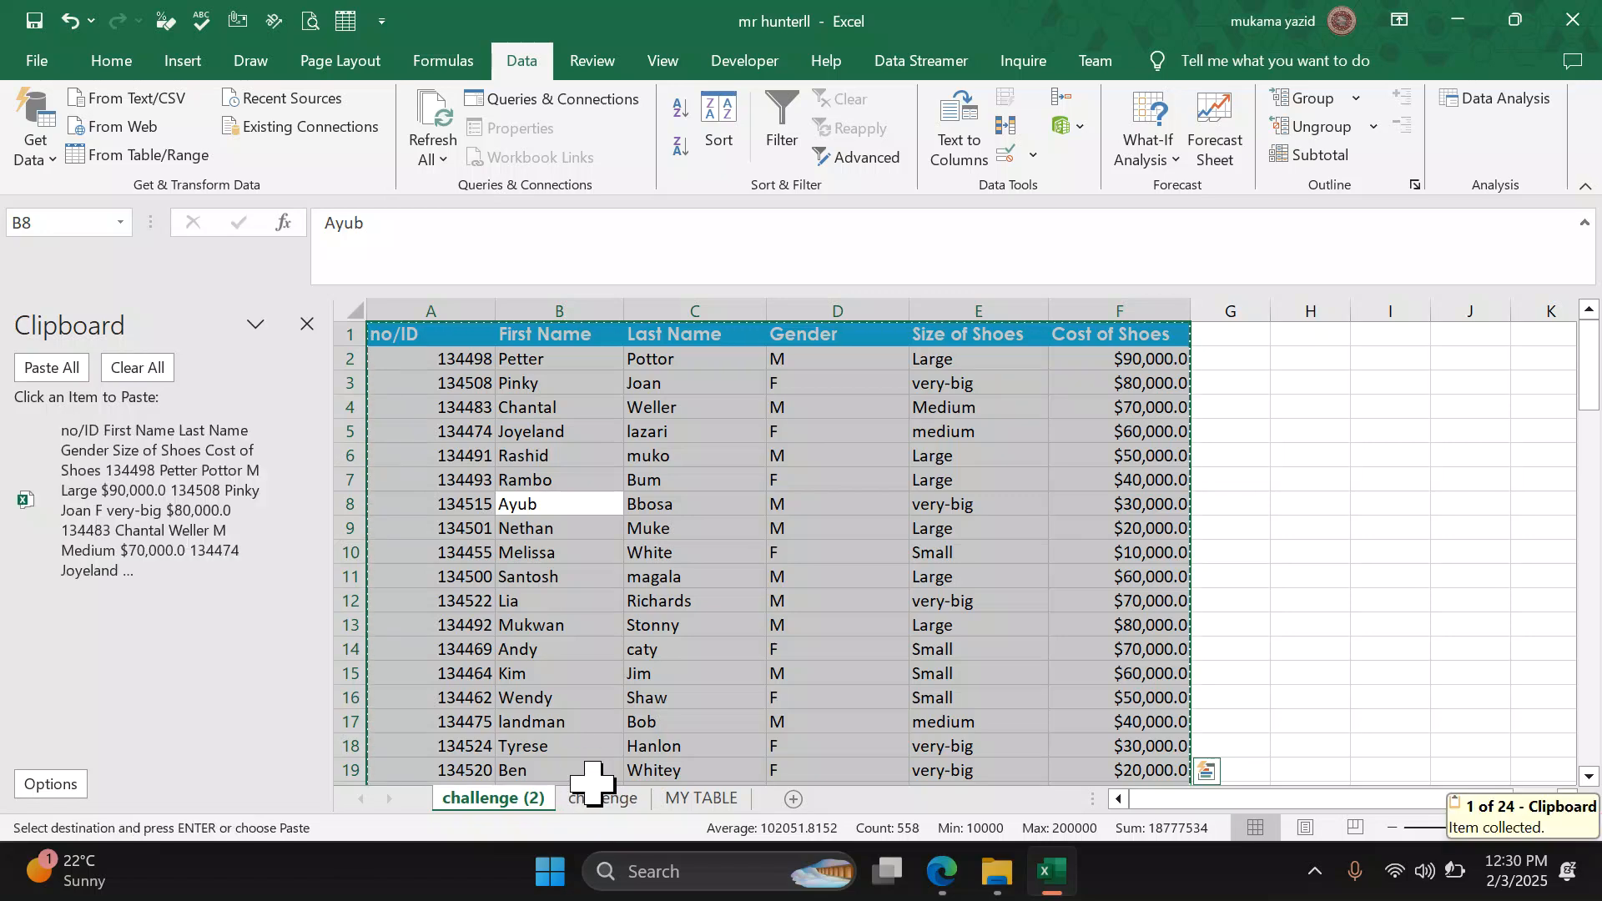
key(ctrl+q)
scroll(719, 525, down, 10)
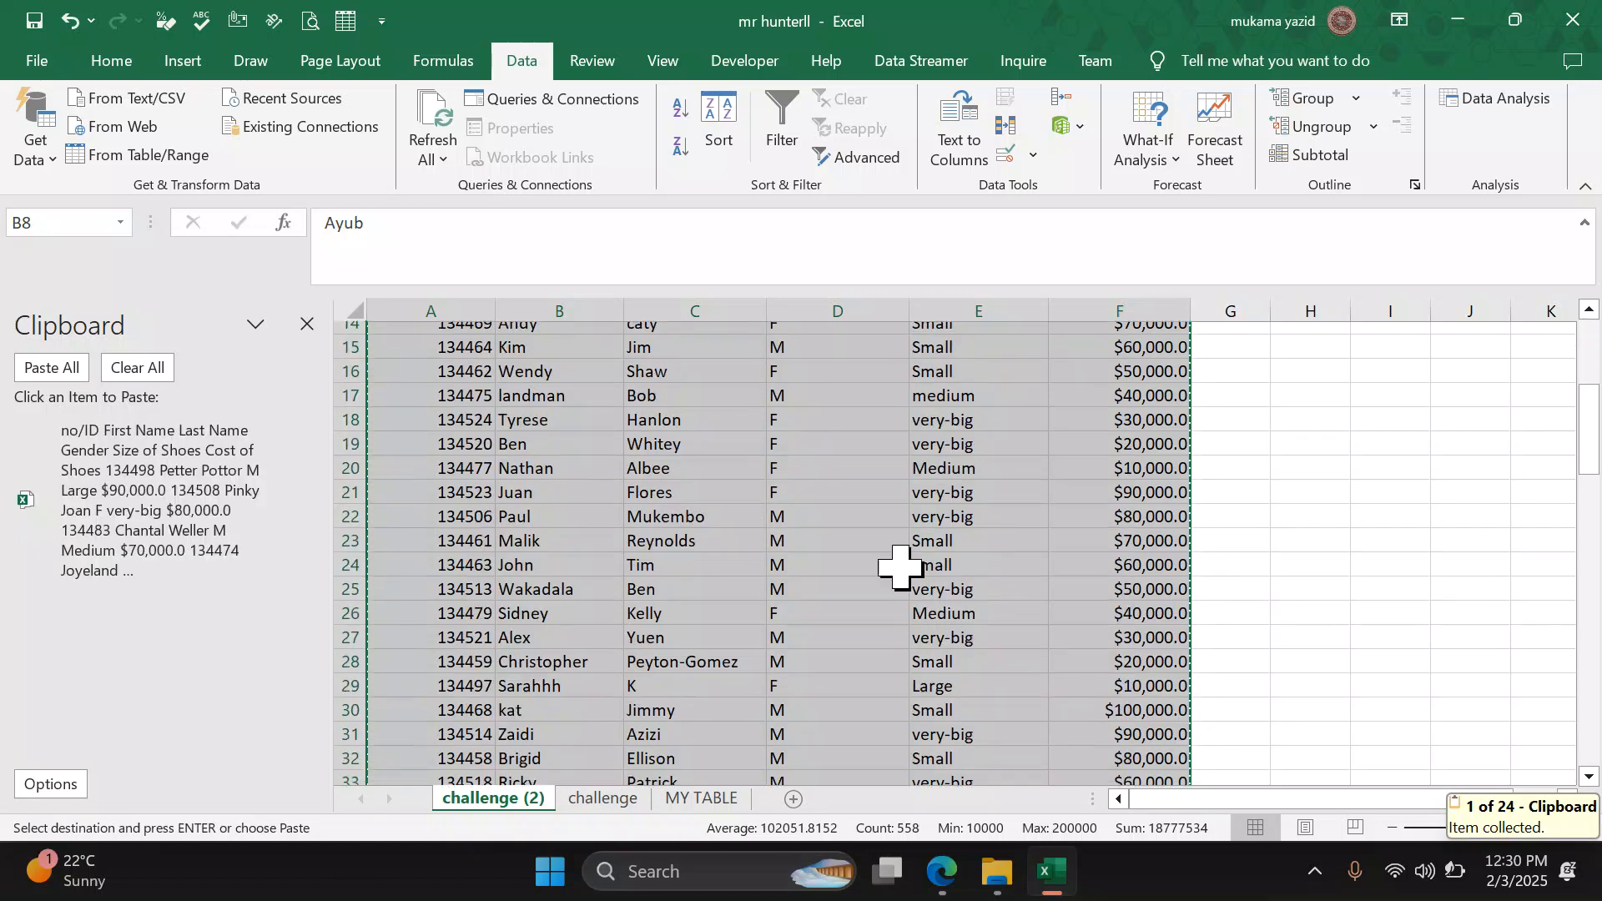
scroll(978, 579, down, 19)
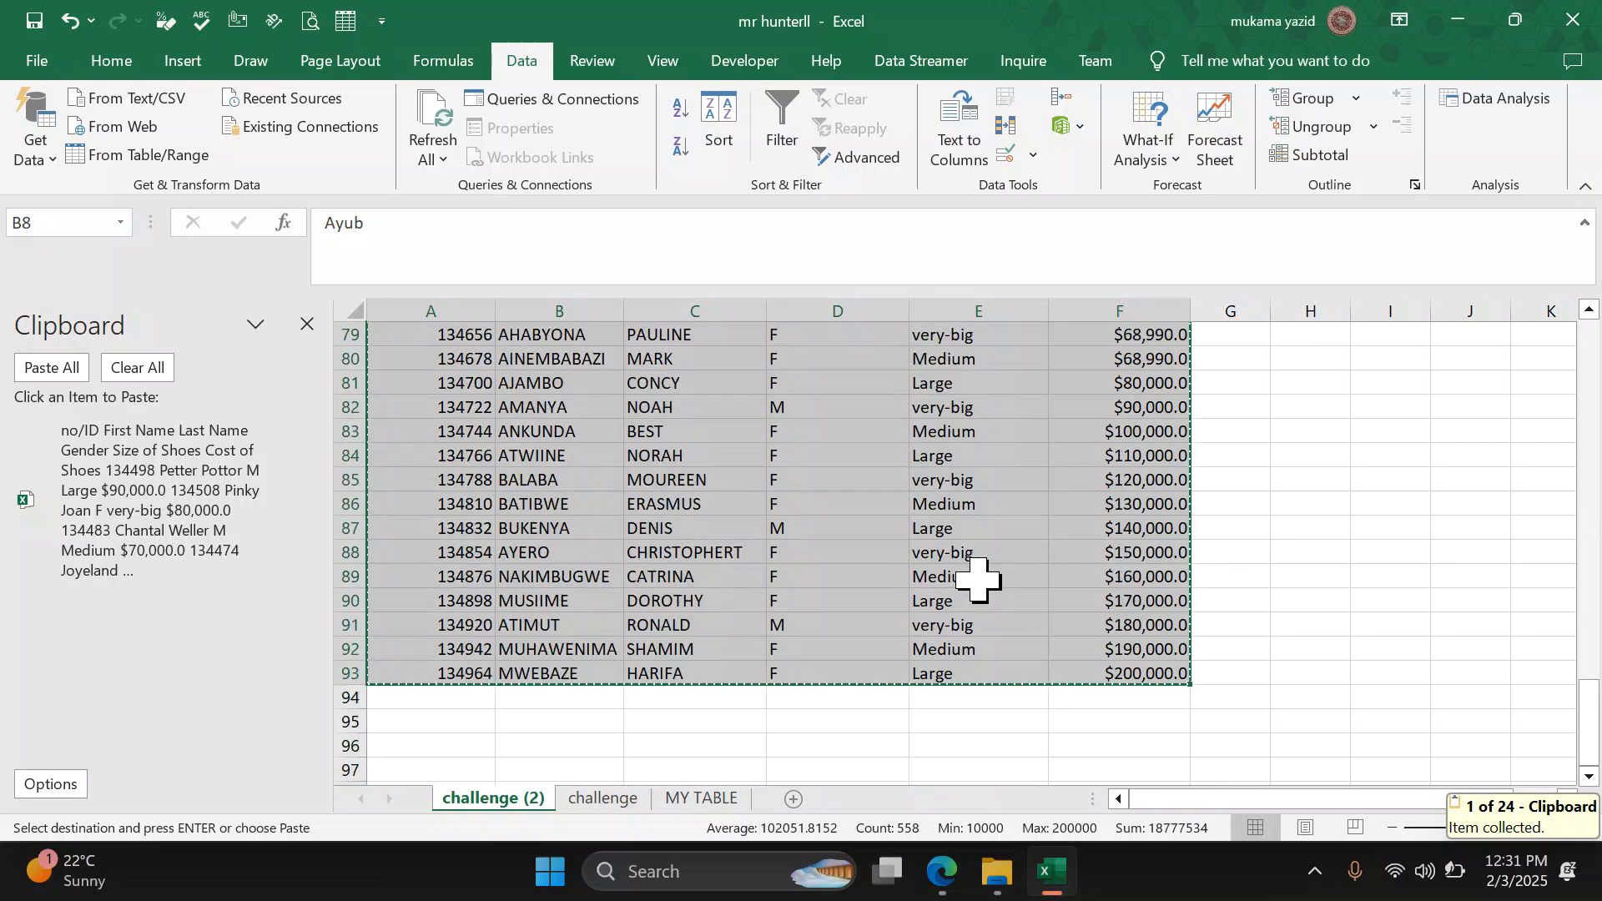
scroll(978, 579, up, 1)
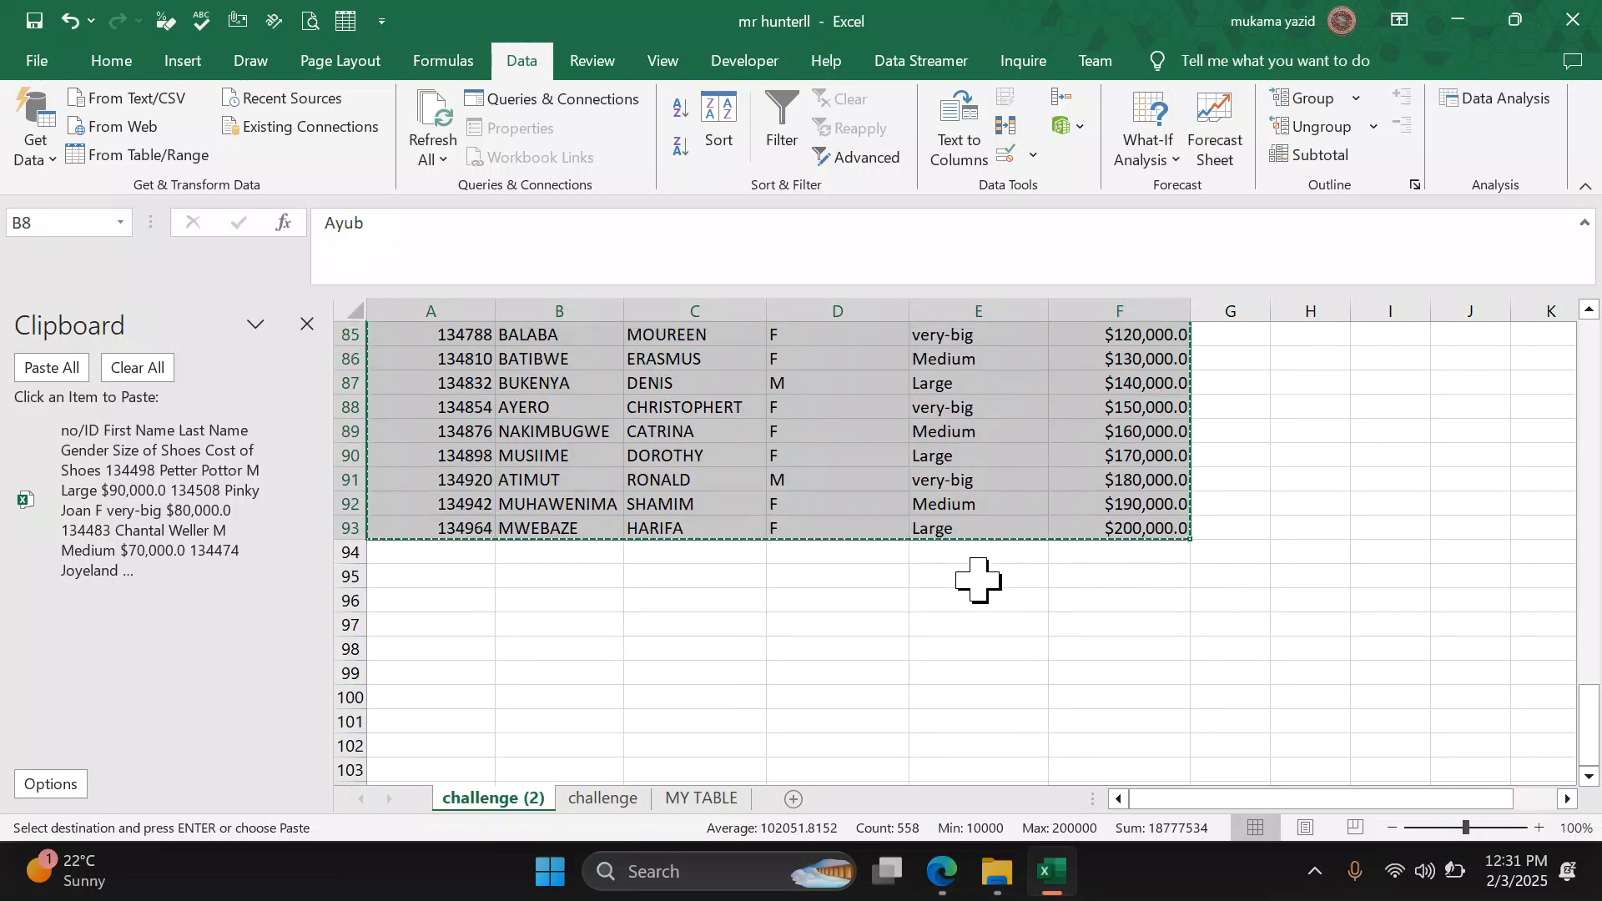
click(705, 794)
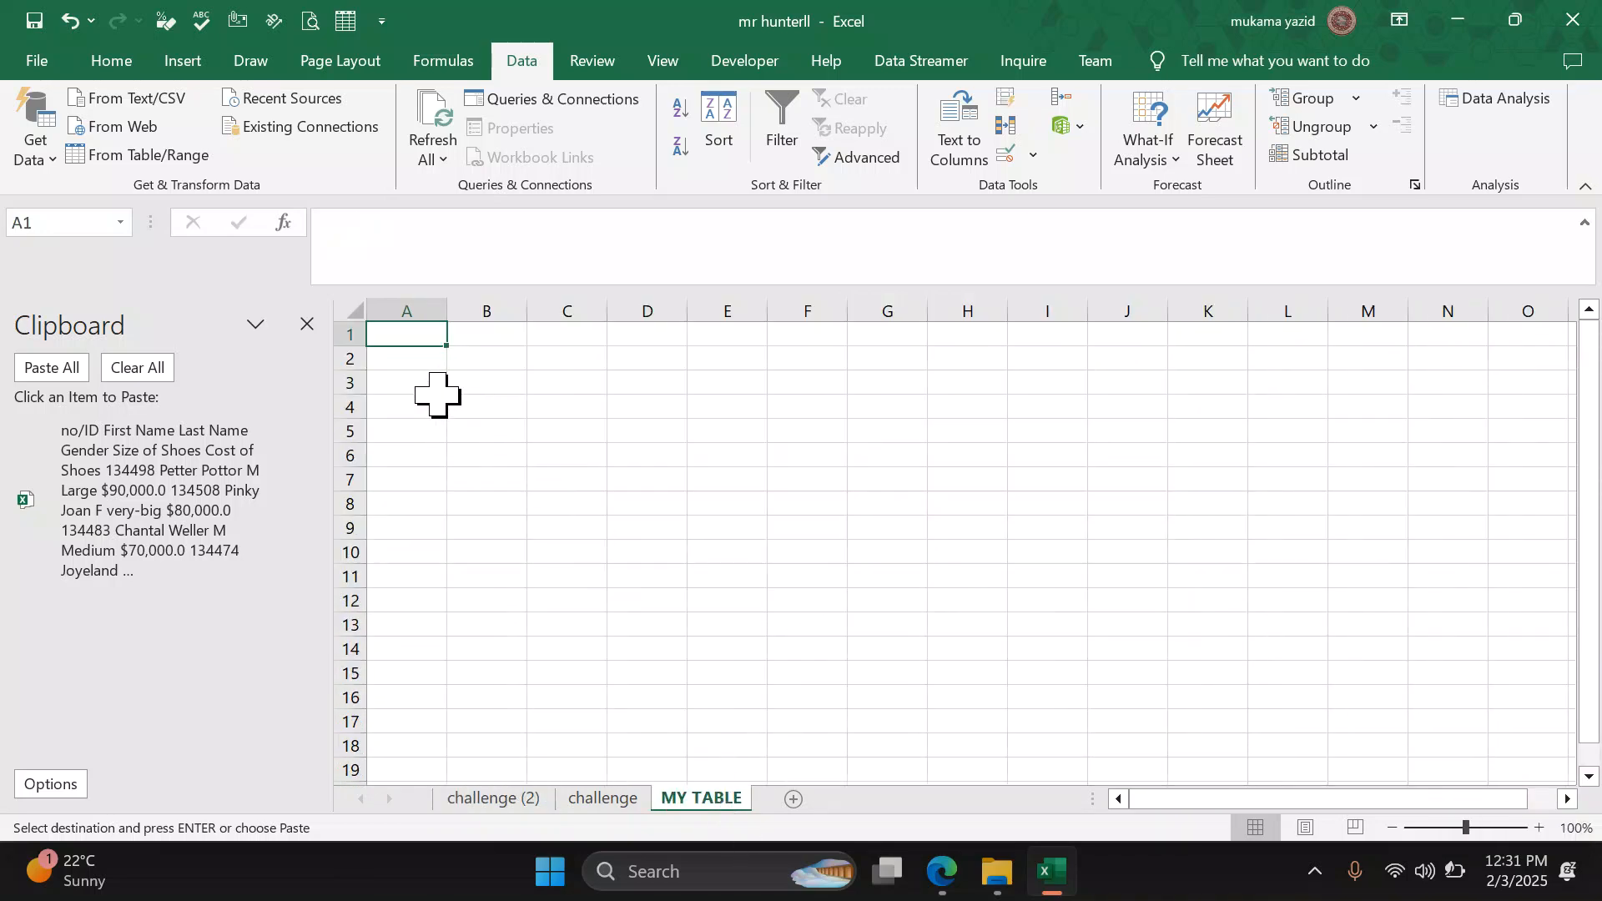
key(ctrl+v)
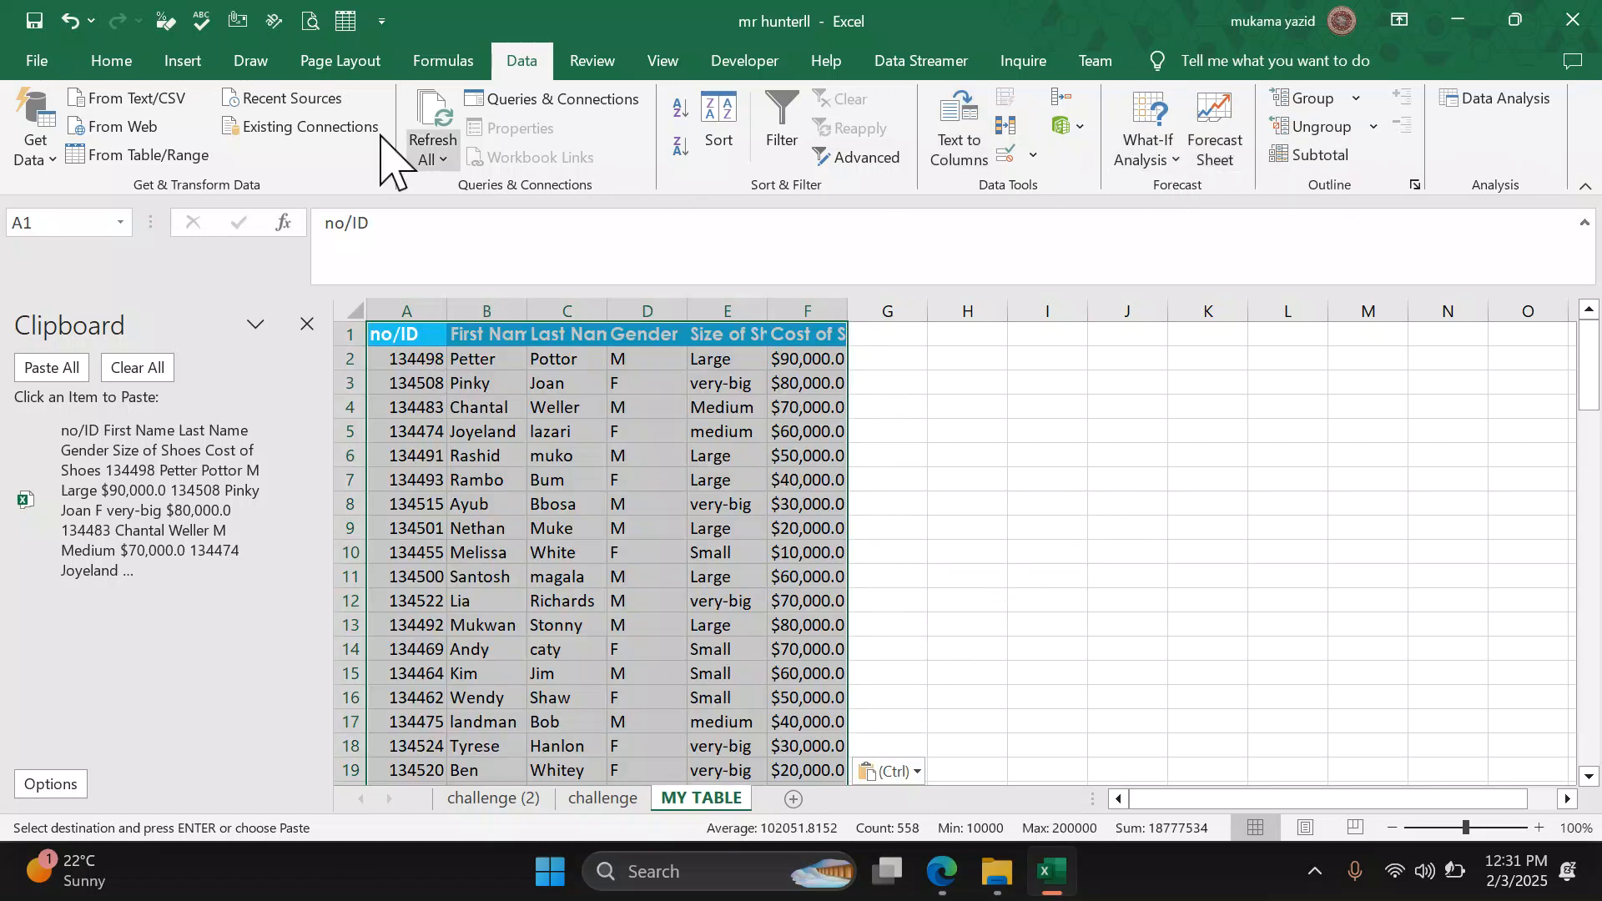
Step: AutoFit the column widths of the pasted data on MY TABLE and deselect the range
click(115, 60)
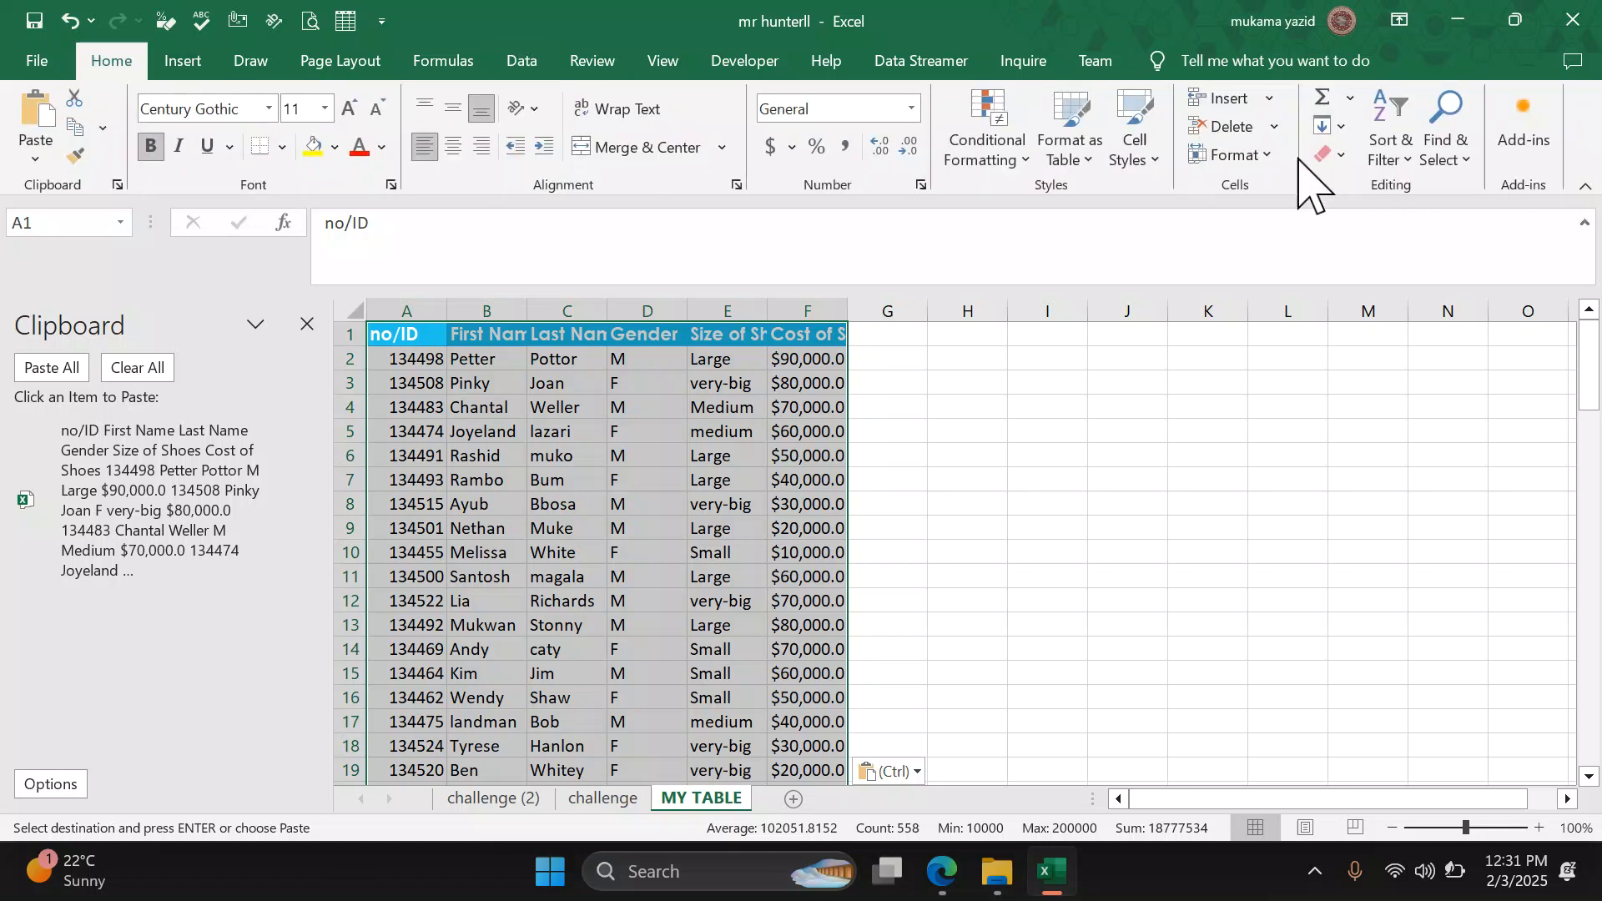
click(1268, 155)
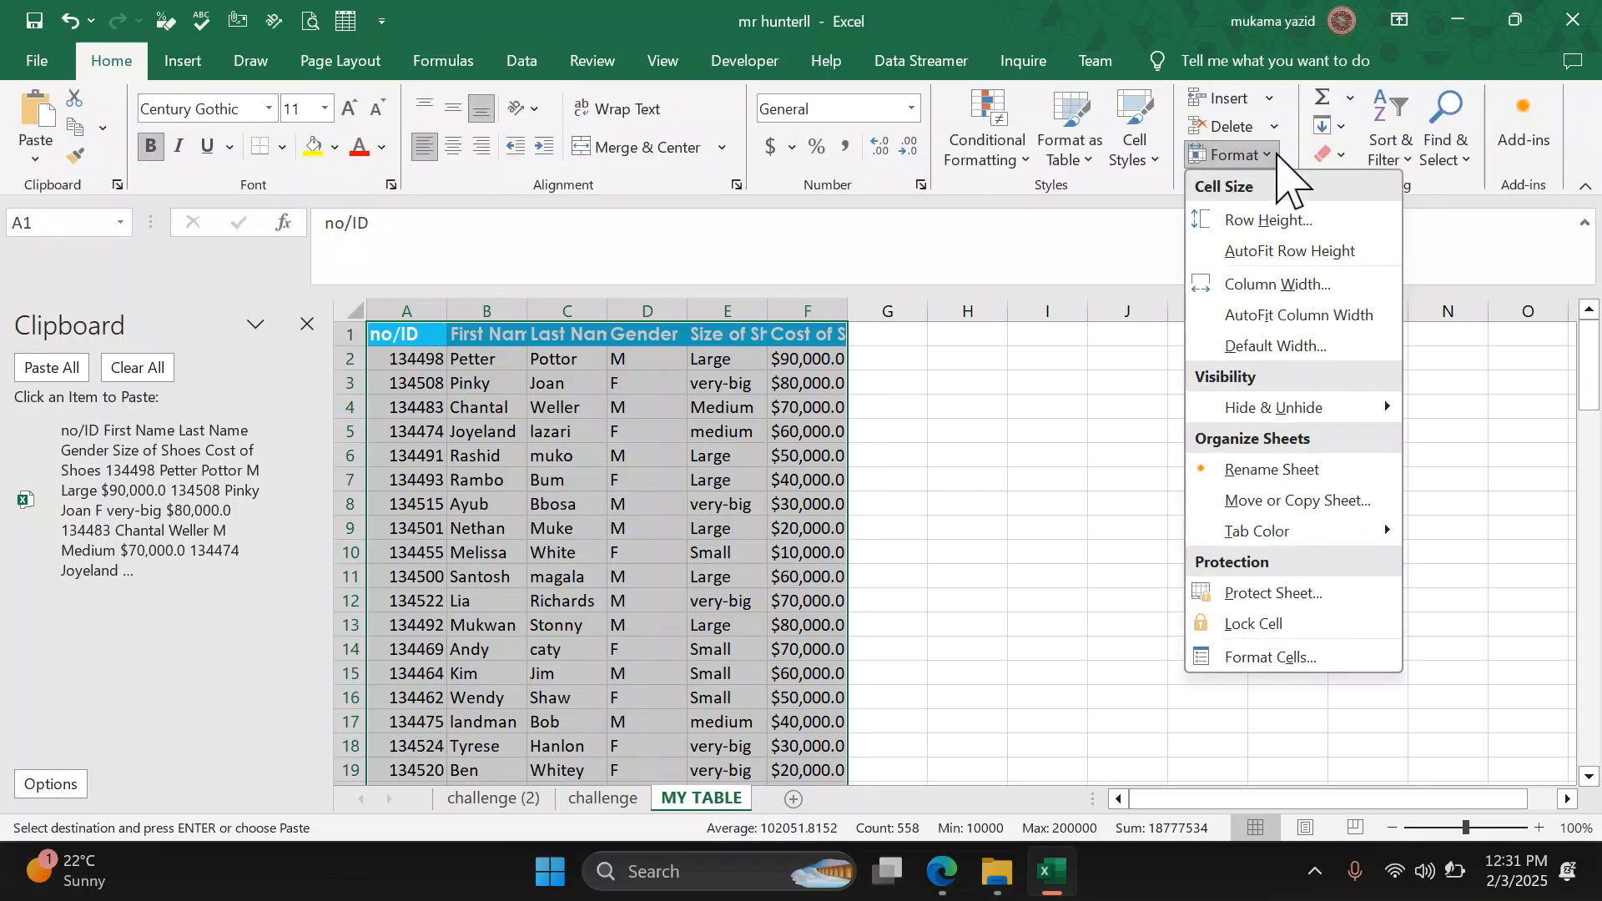
click(1312, 314)
click(1097, 551)
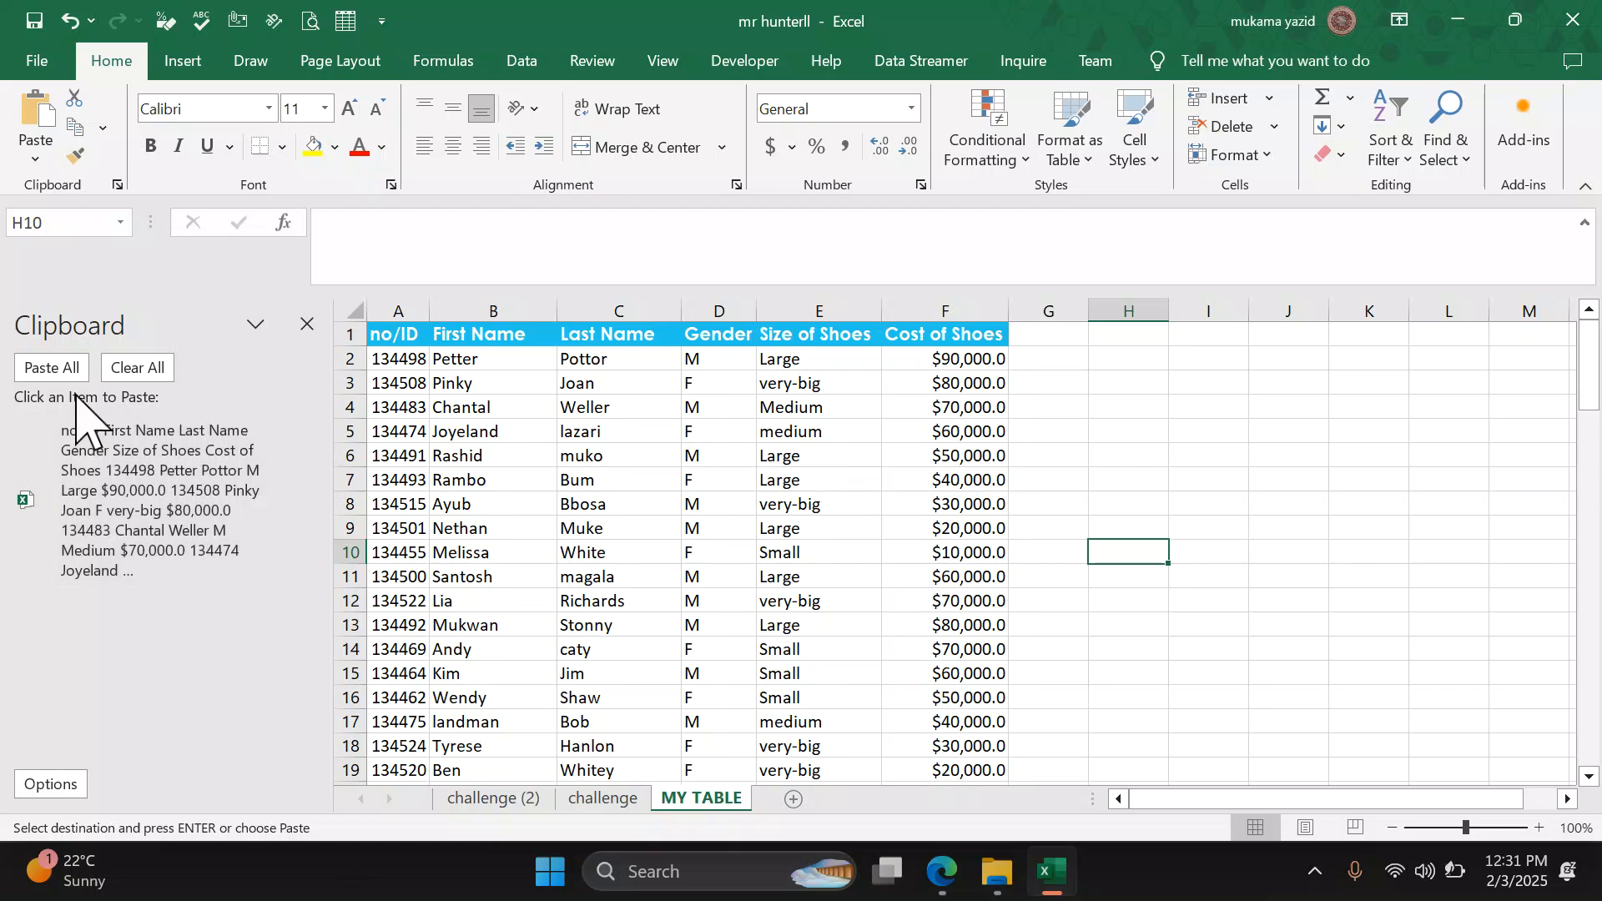
Step: Clear all items from the Office clipboard, close its pane and go to the challenge sheet
click(147, 371)
click(307, 326)
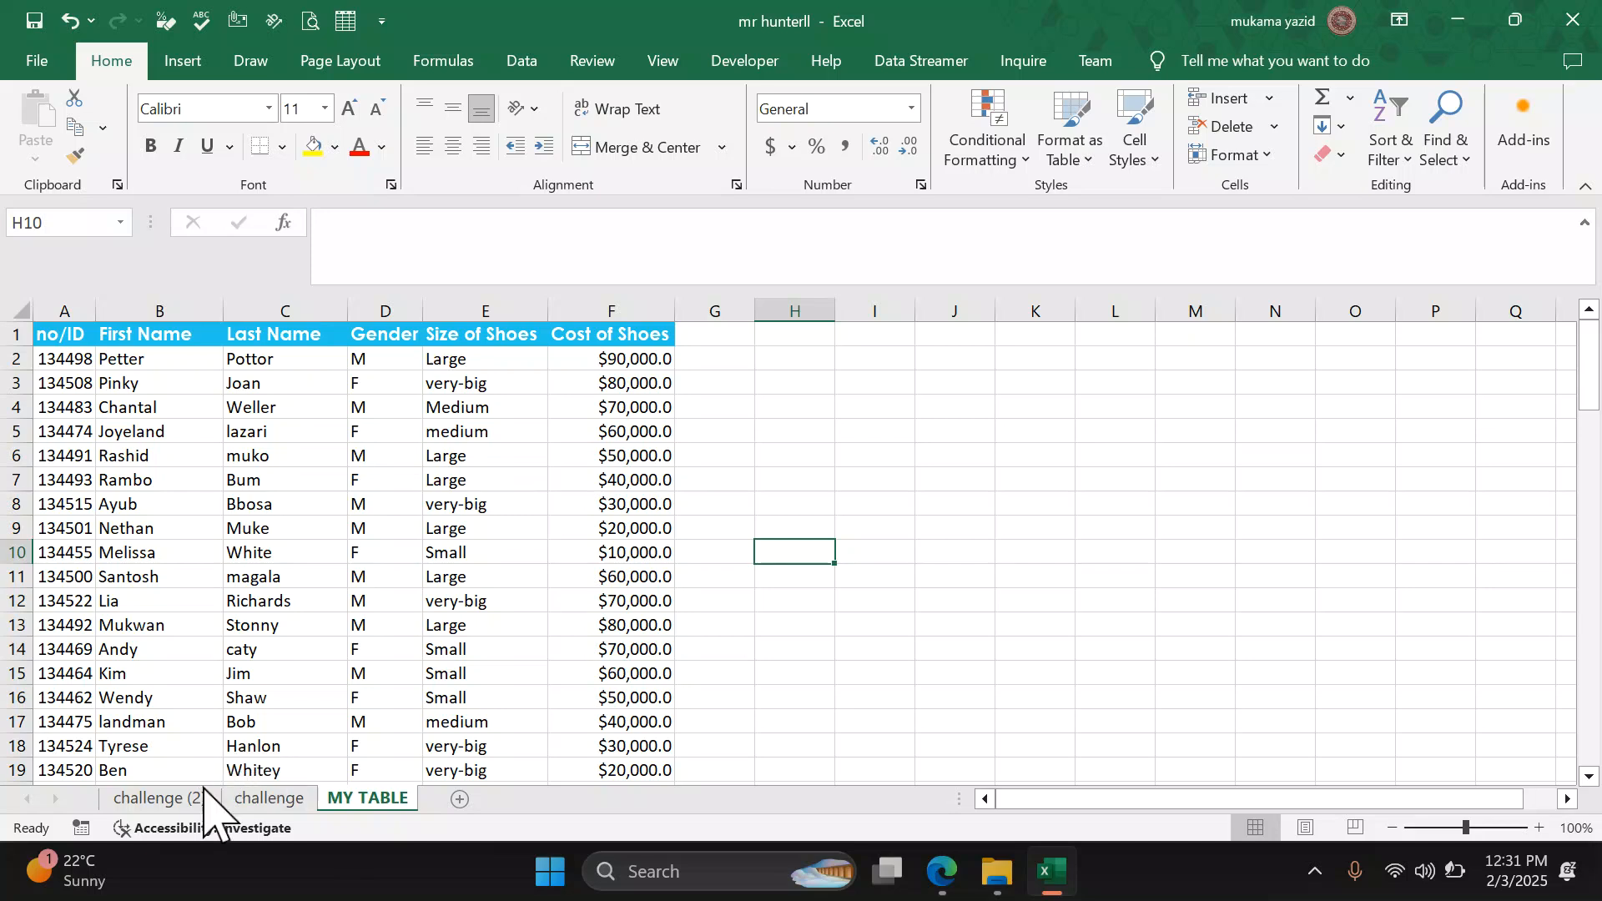
click(237, 791)
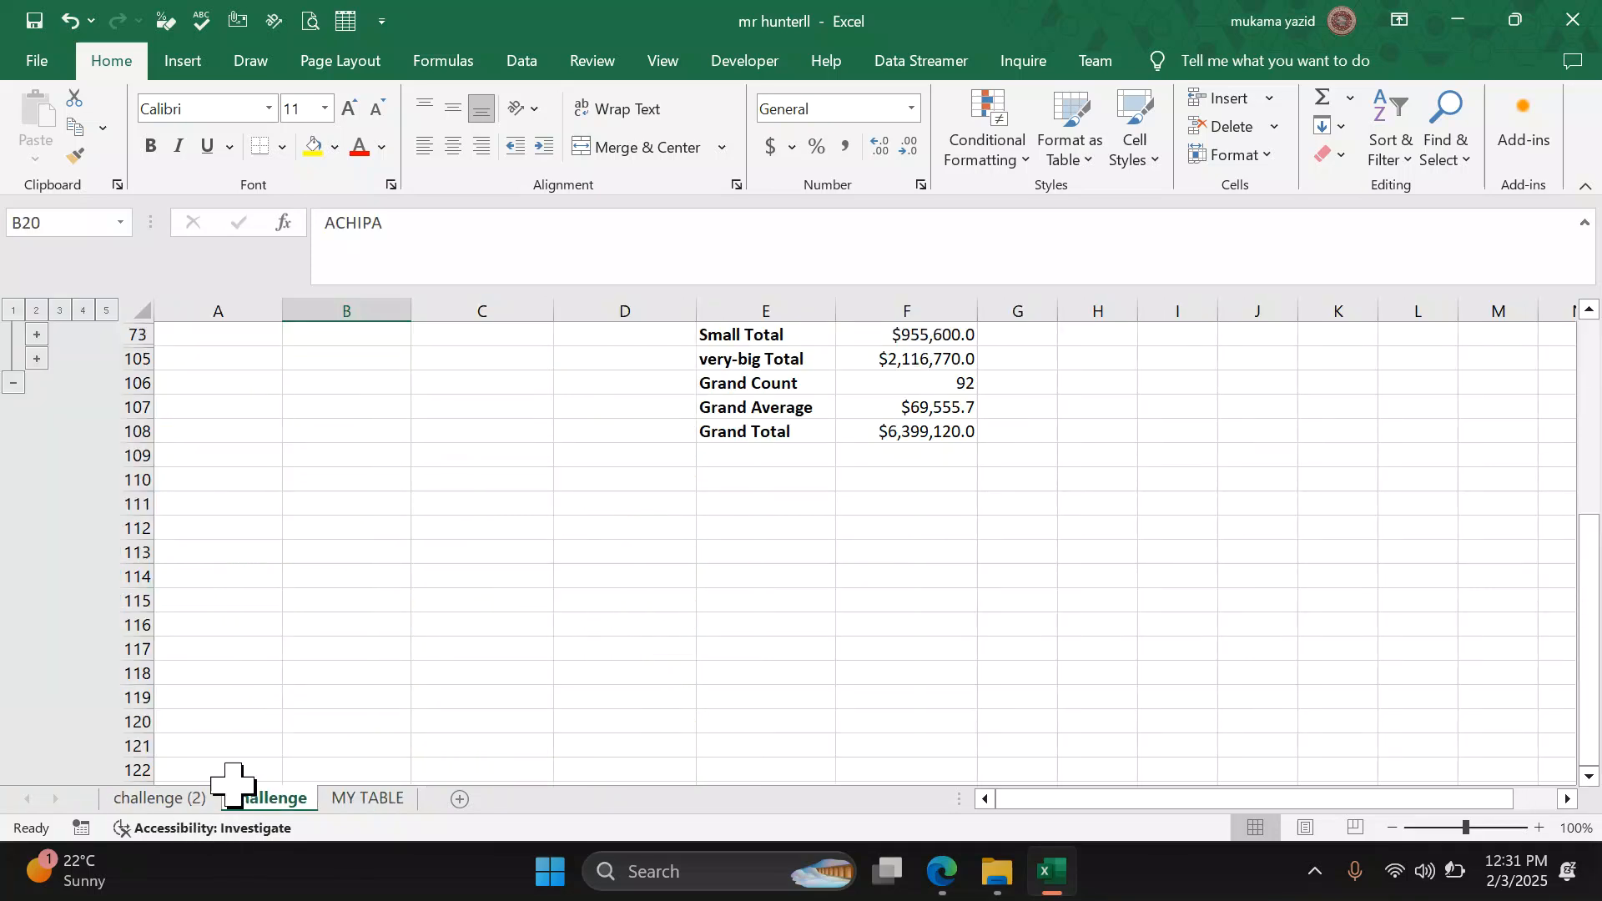
Step: Compare the end of the data on challenge (2) with MY TABLE, and read the Part b table tasks in the challenge PDF in Edge
click(162, 798)
click(506, 621)
scroll(908, 572, up, 3)
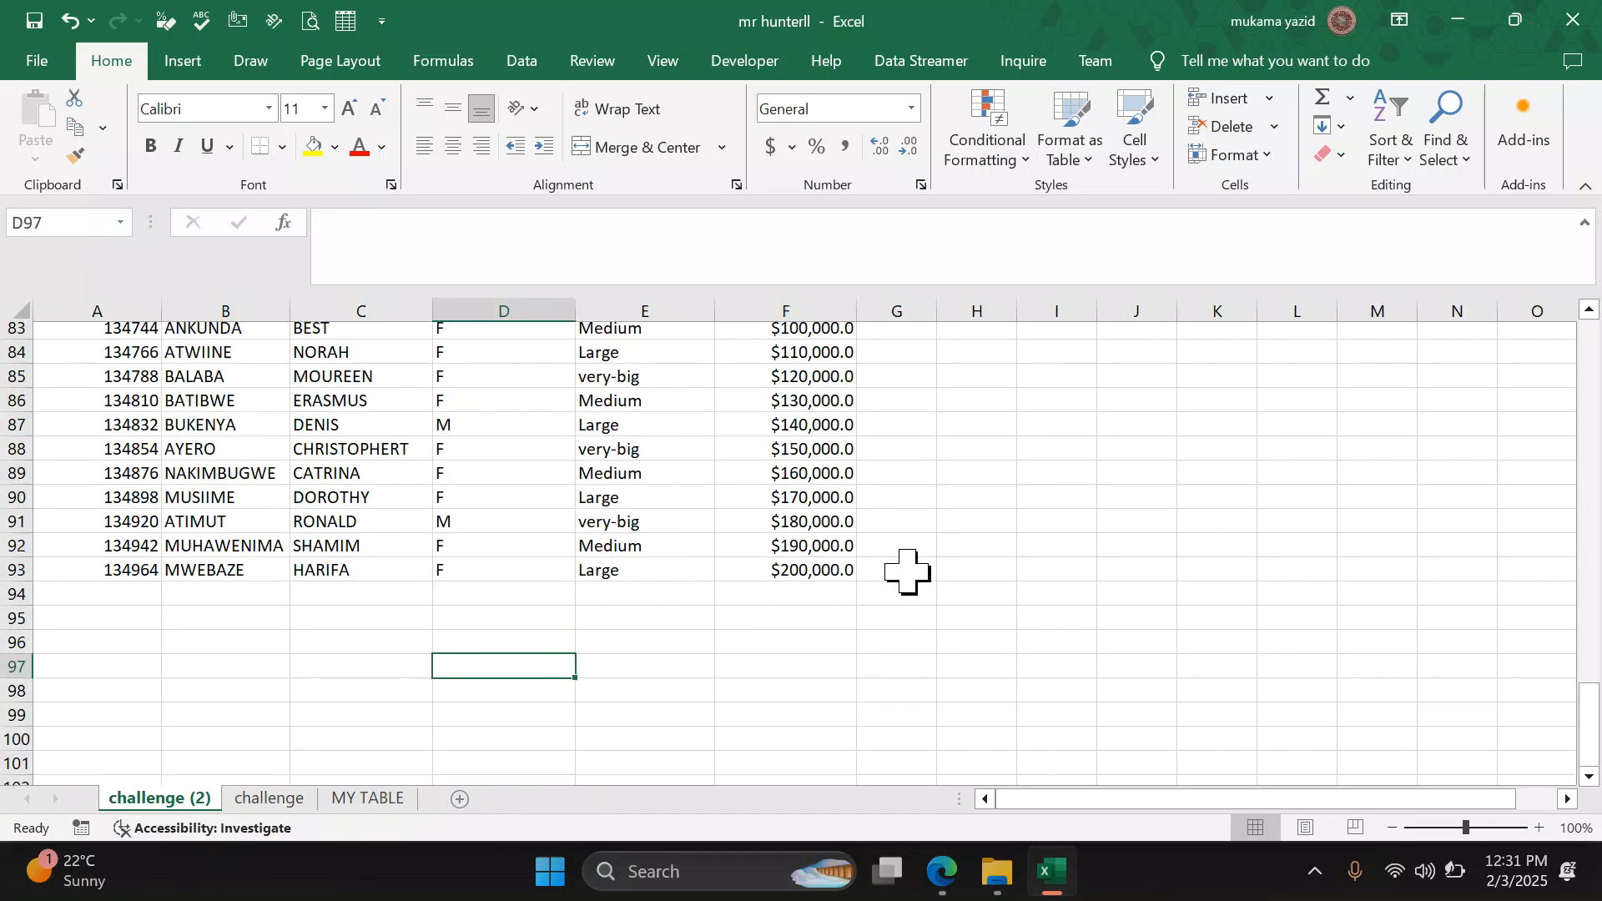
click(360, 801)
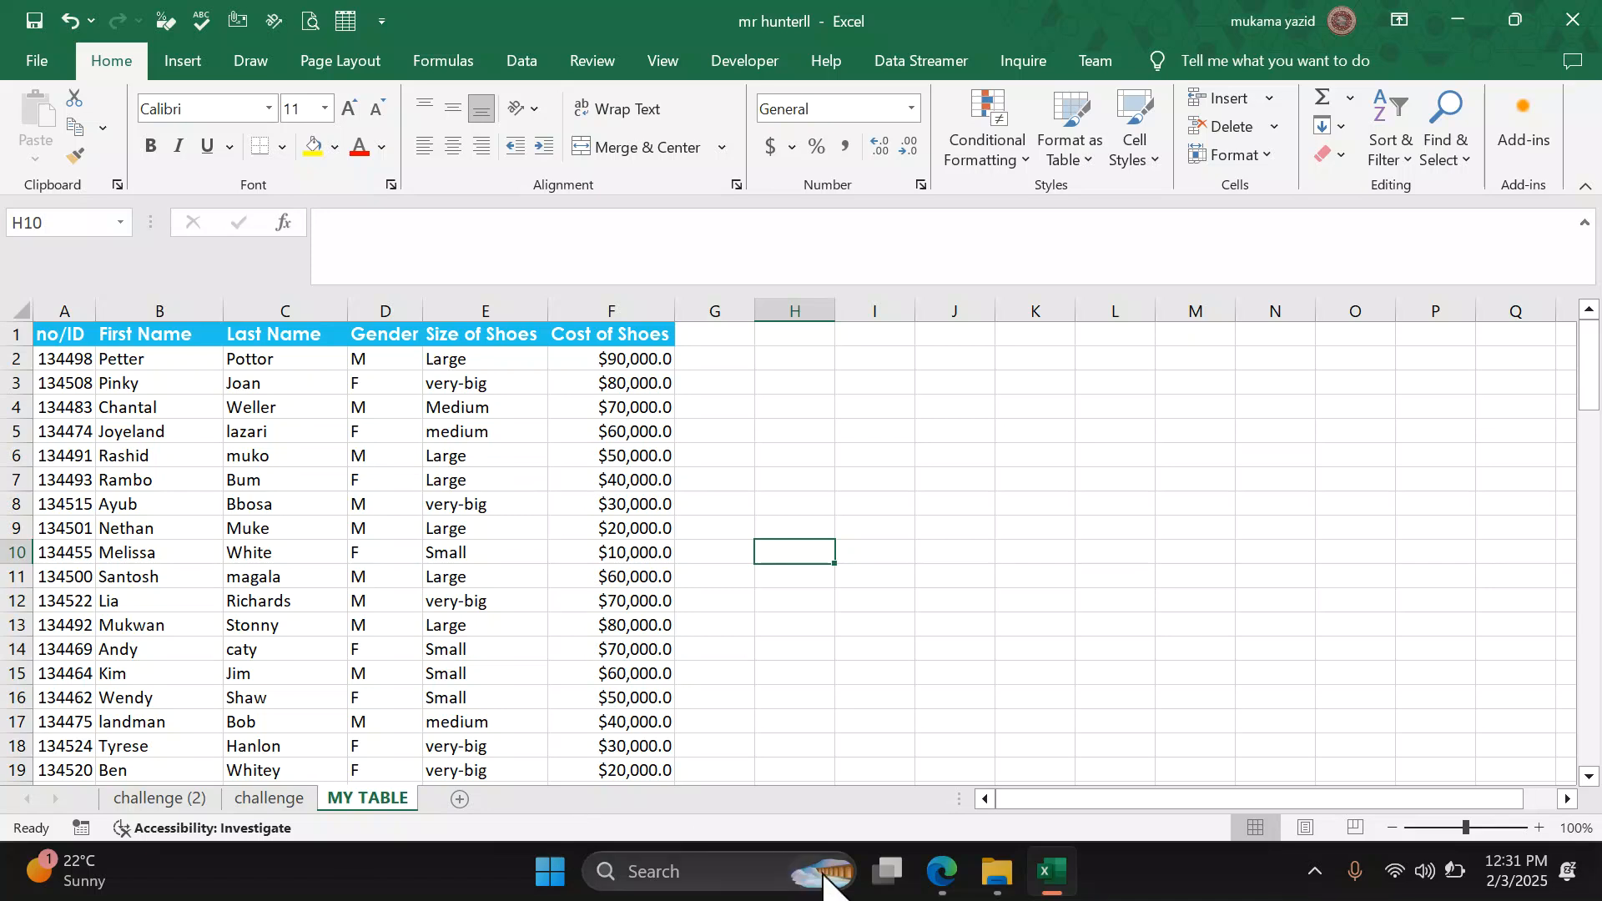
click(941, 871)
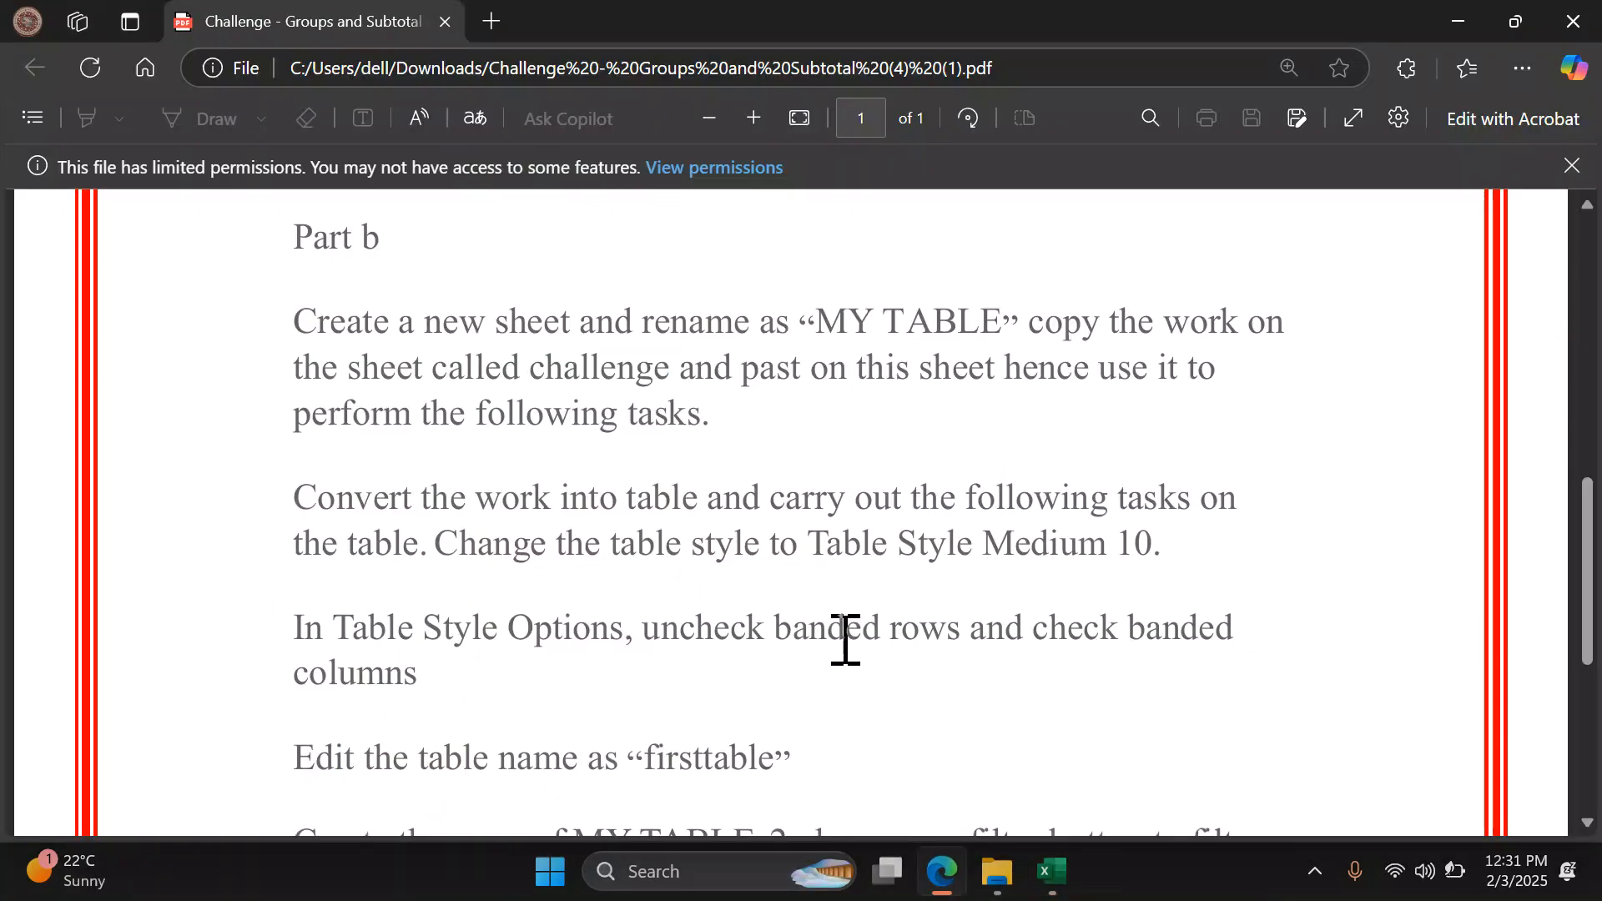
scroll(845, 640, down, 3)
scroll(846, 640, up, 3)
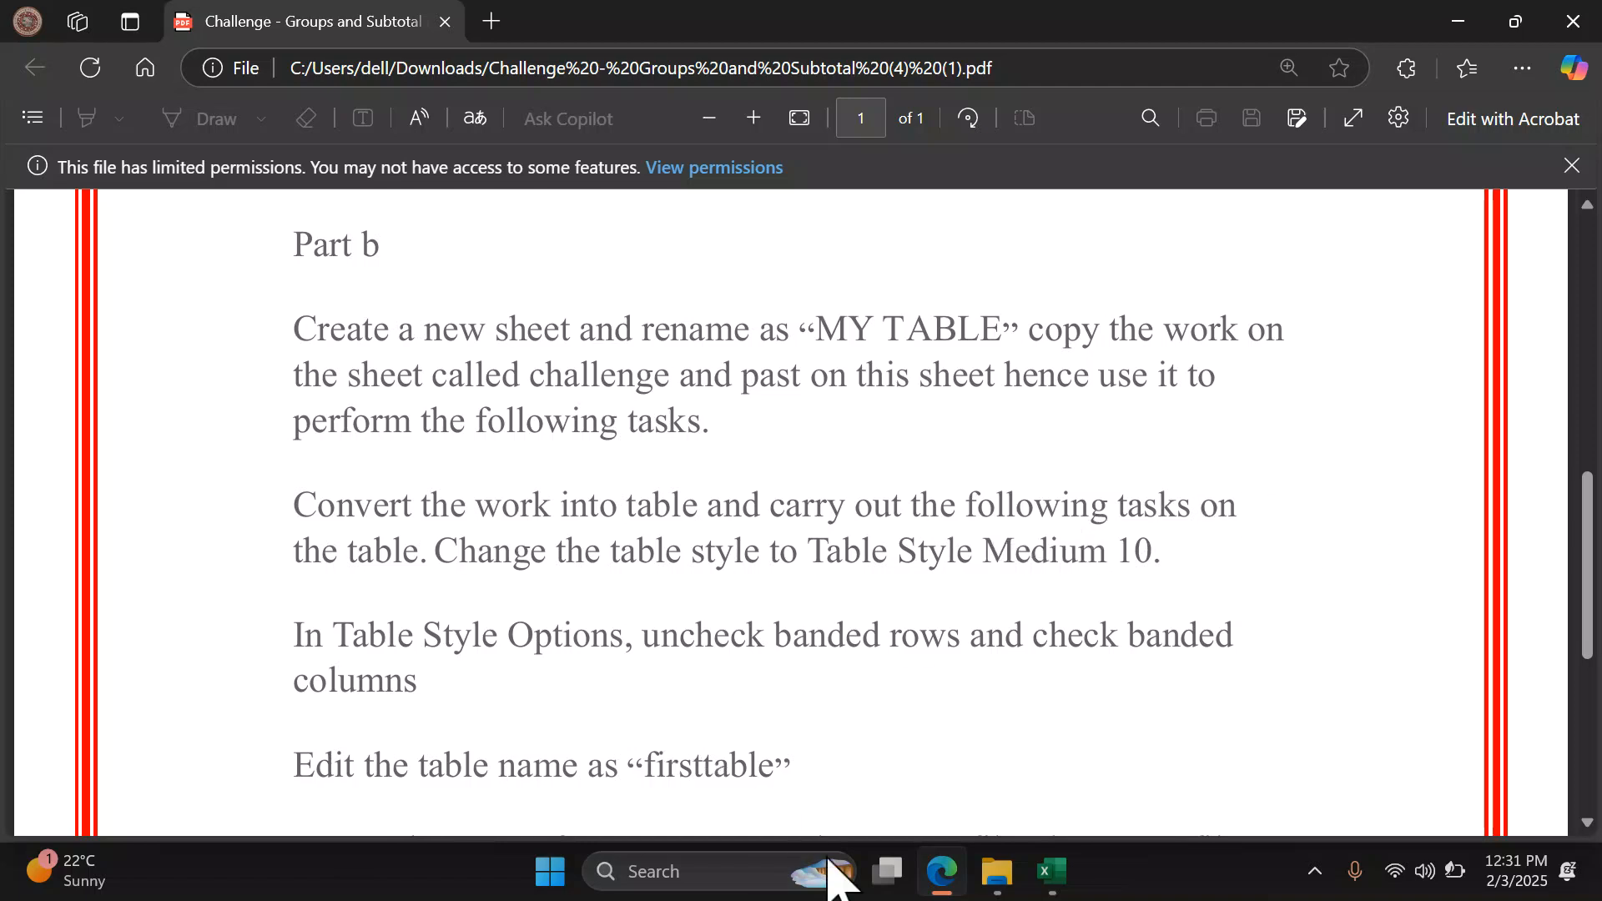
click(1073, 869)
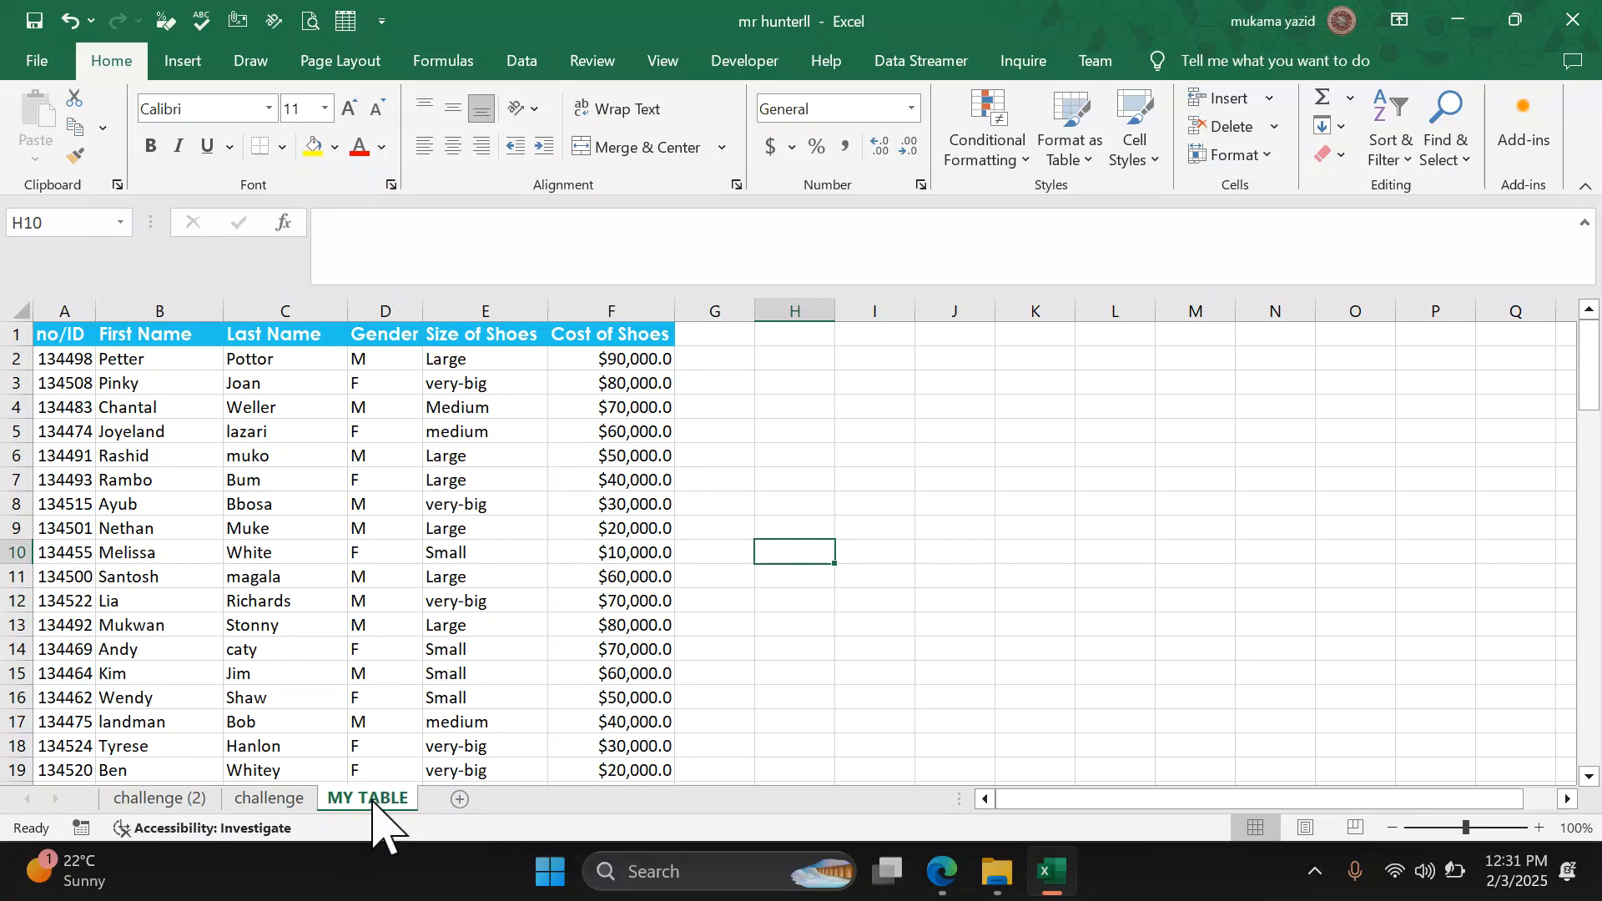
Step: Convert the data range A1:F93 on MY TABLE in Excel into a table with headers, checking that the range reaches the last record
drag(278, 574, 279, 555)
click(562, 547)
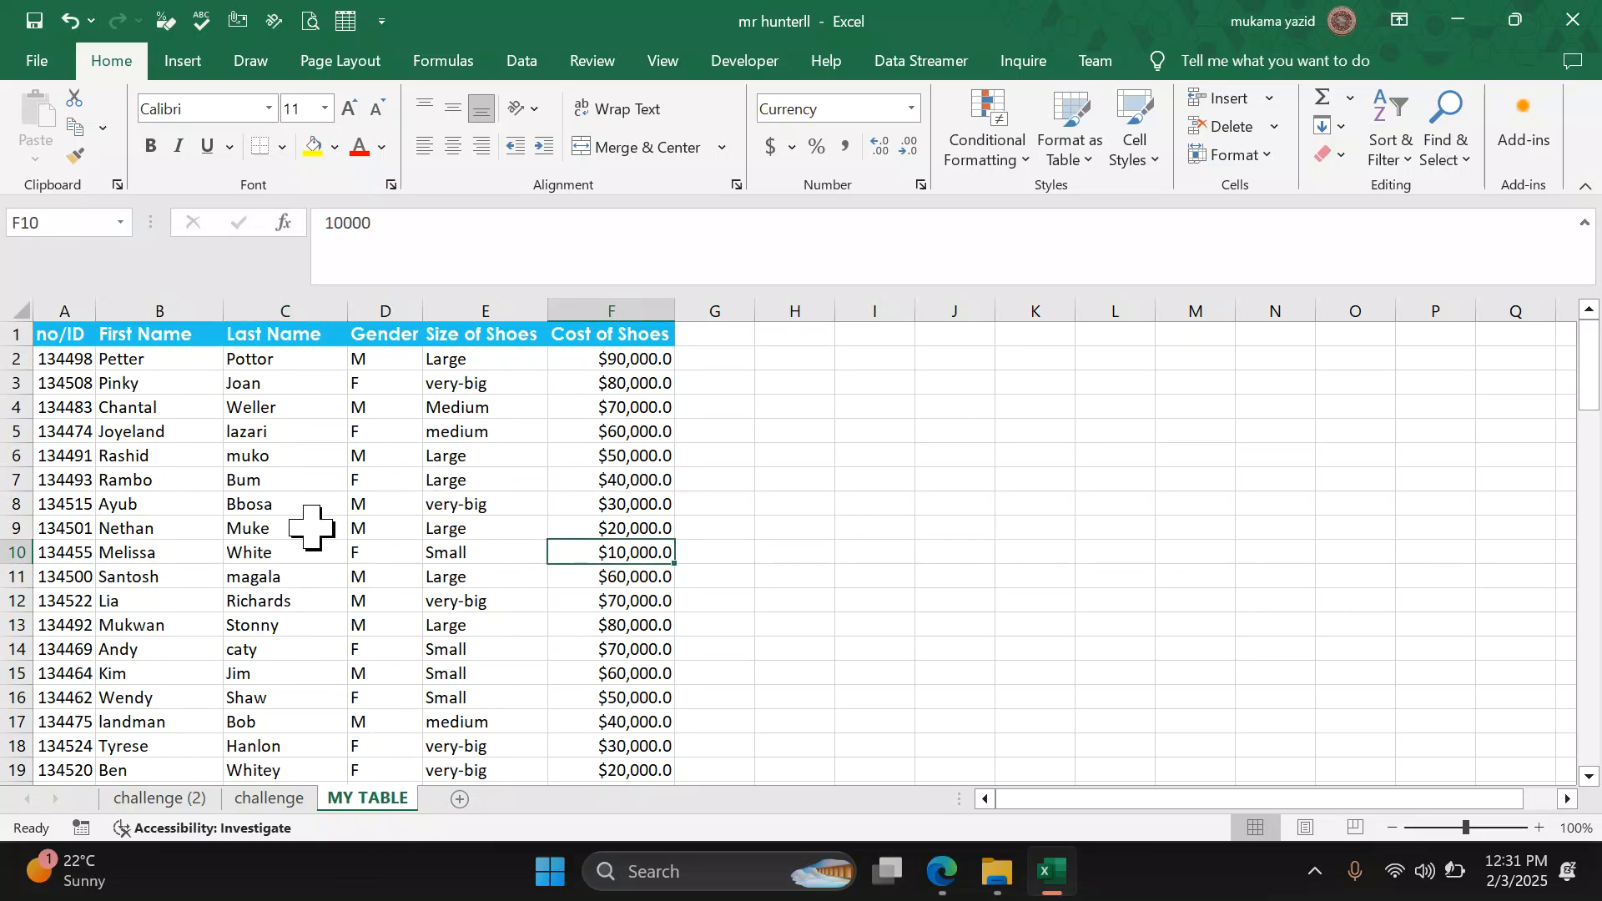
click(301, 523)
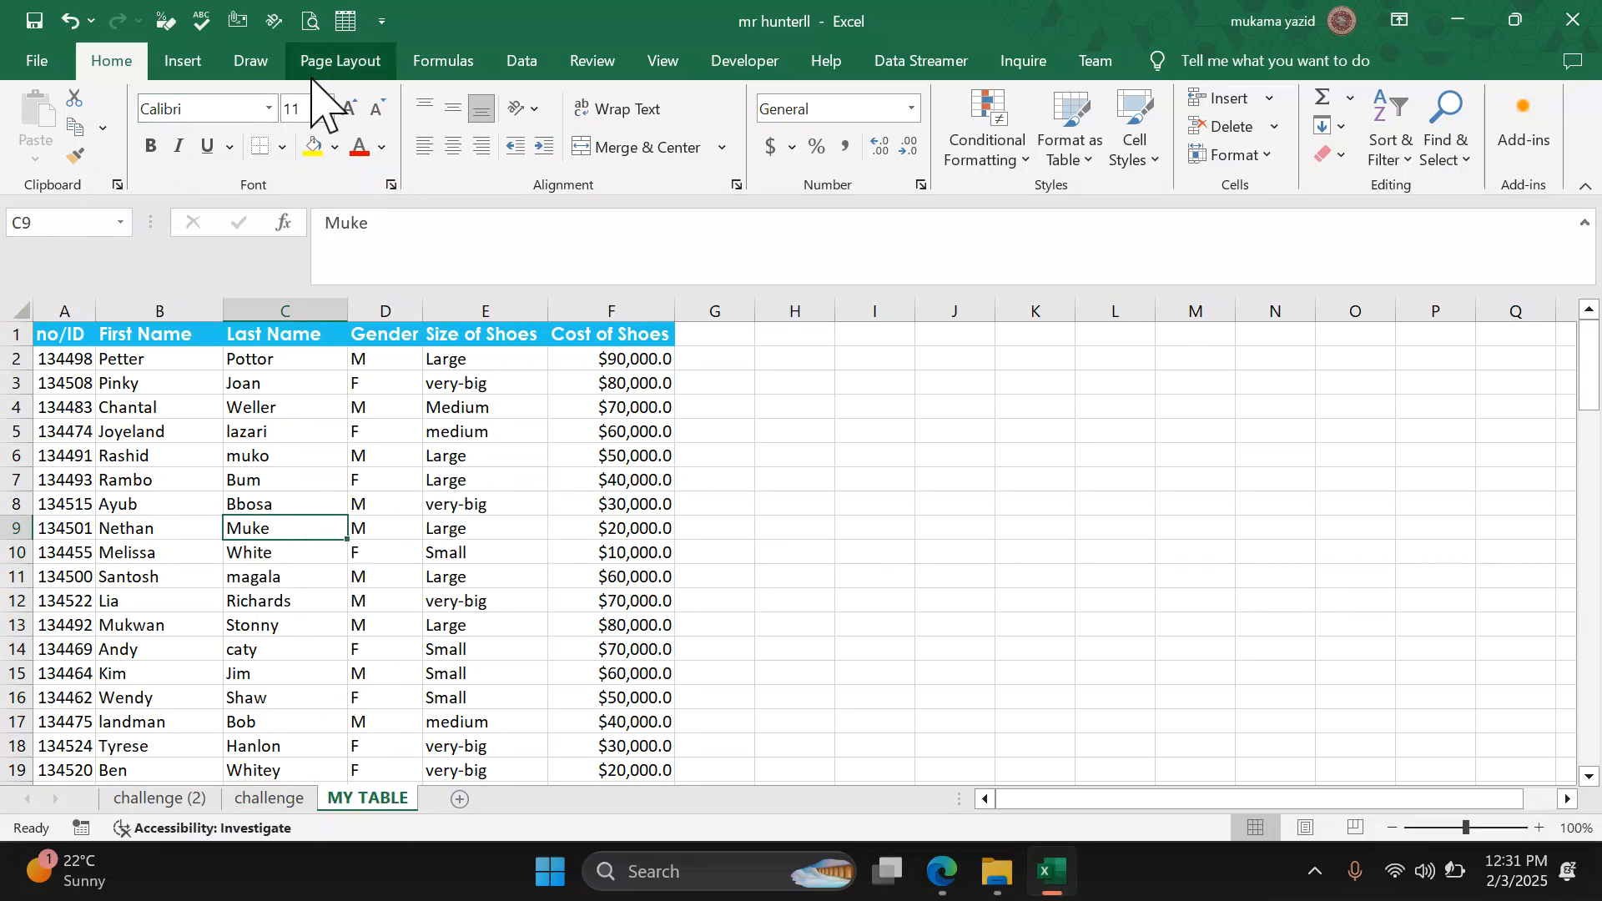
click(181, 60)
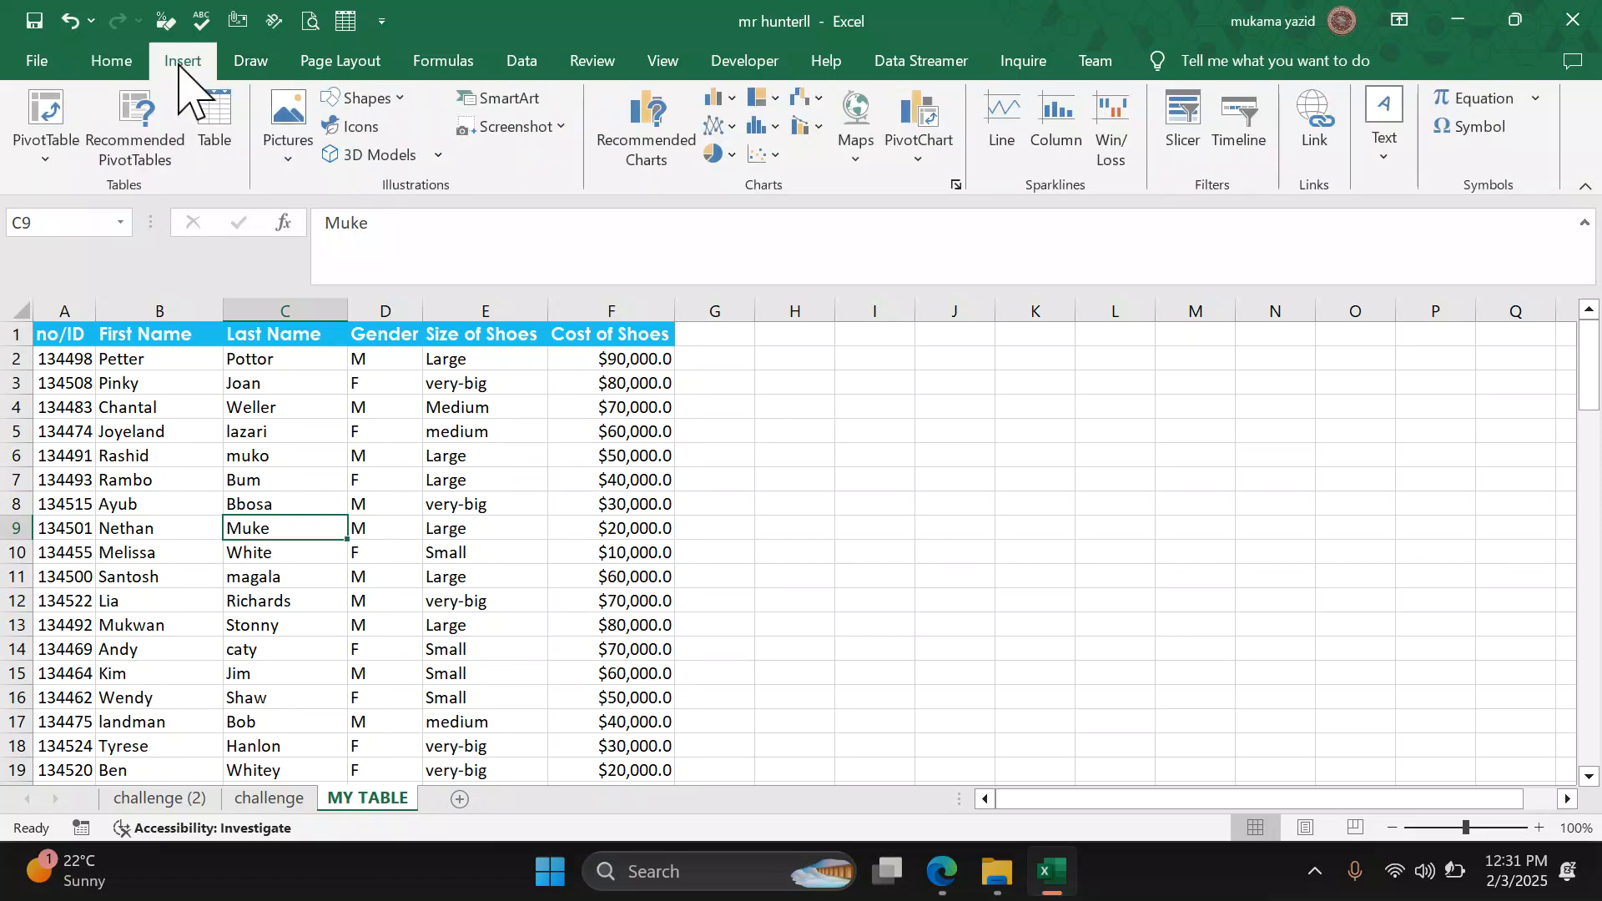
click(239, 117)
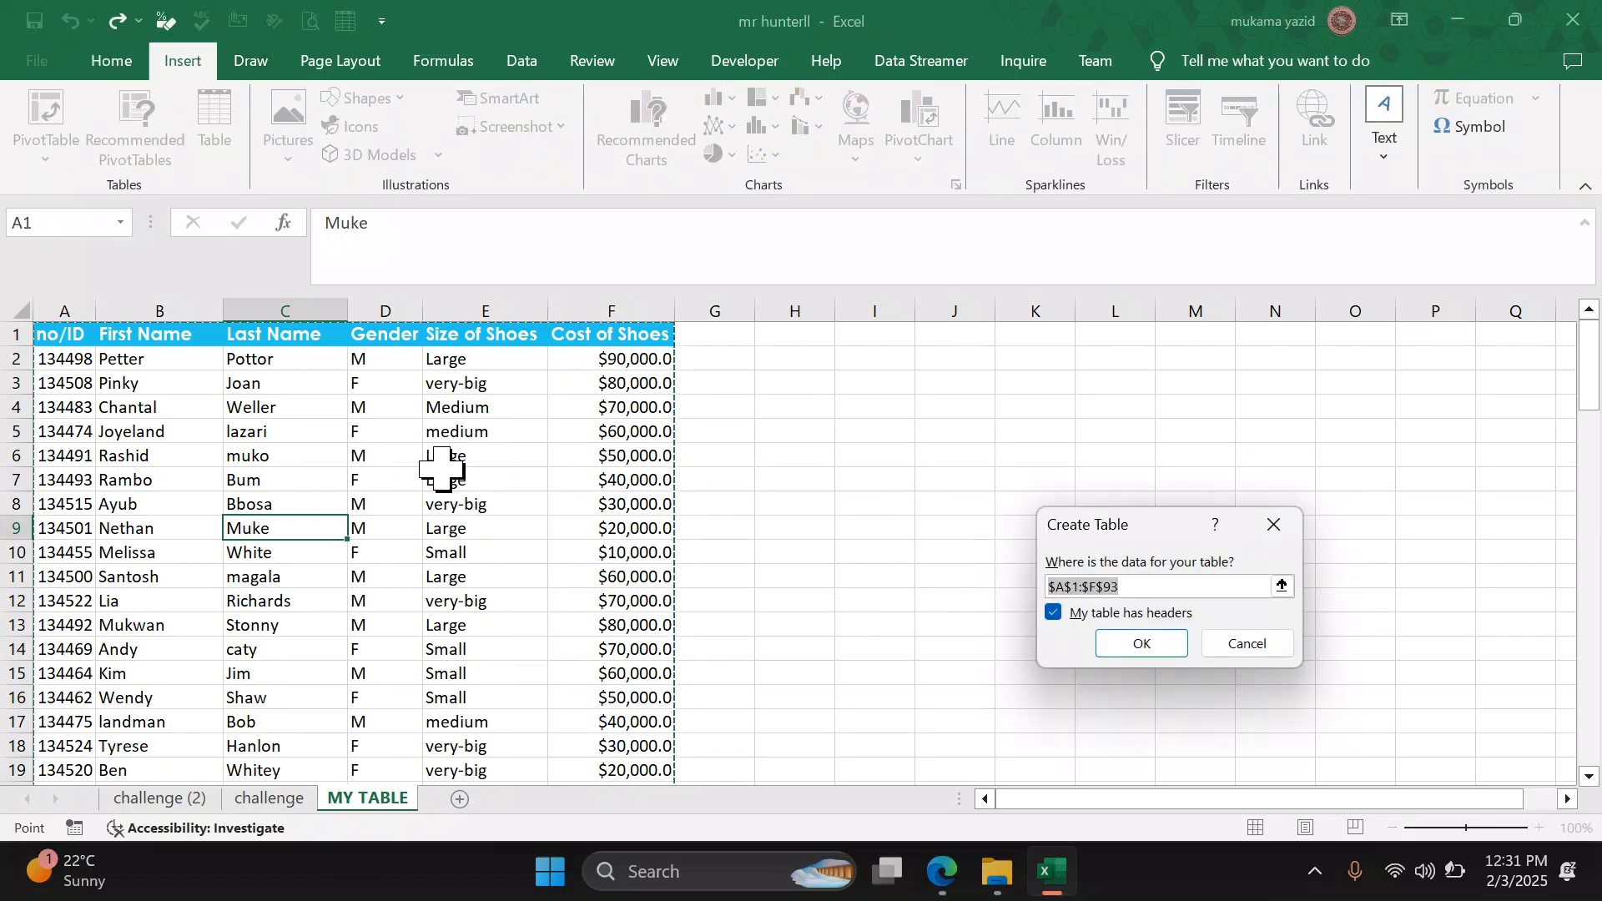
scroll(442, 463, down, 2)
scroll(442, 464, down, 16)
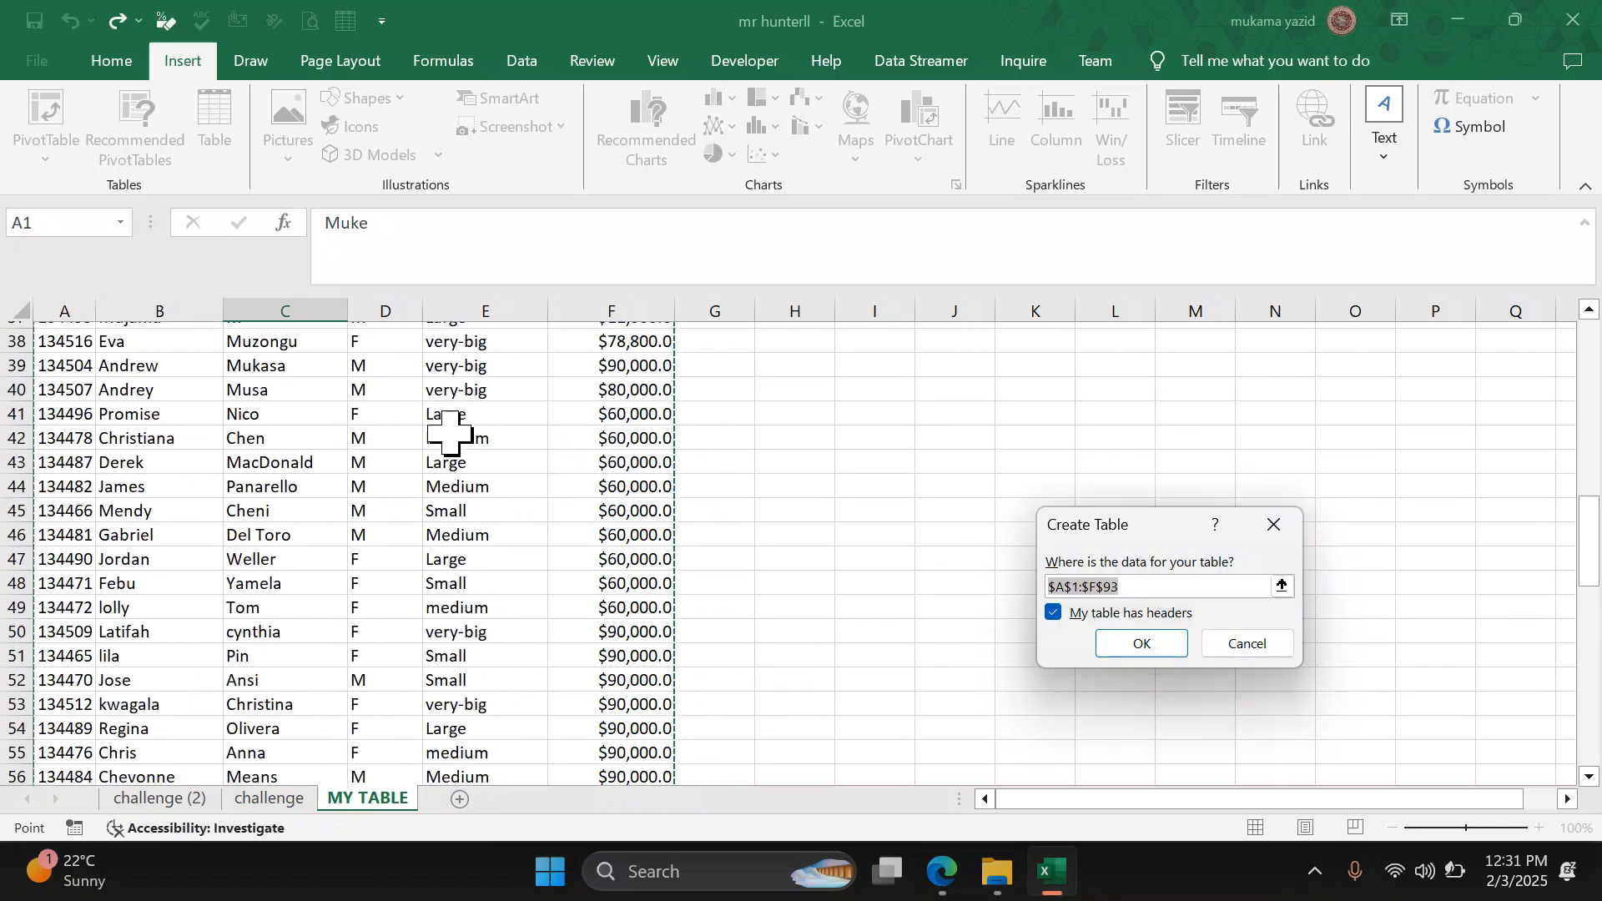
scroll(451, 428, down, 11)
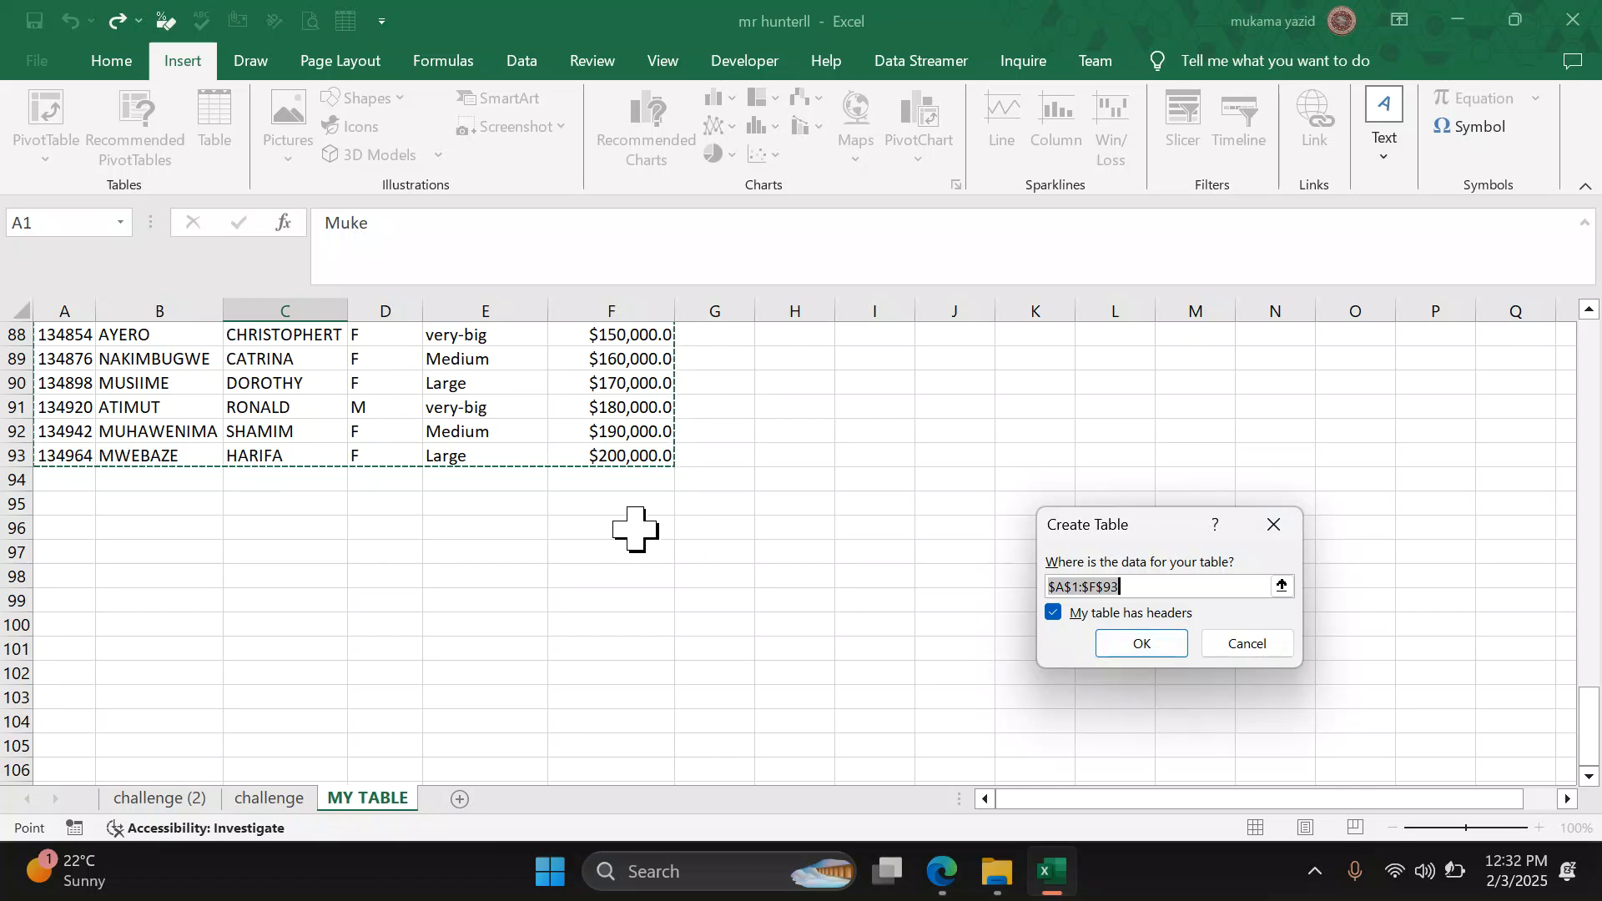
scroll(634, 529, up, 20)
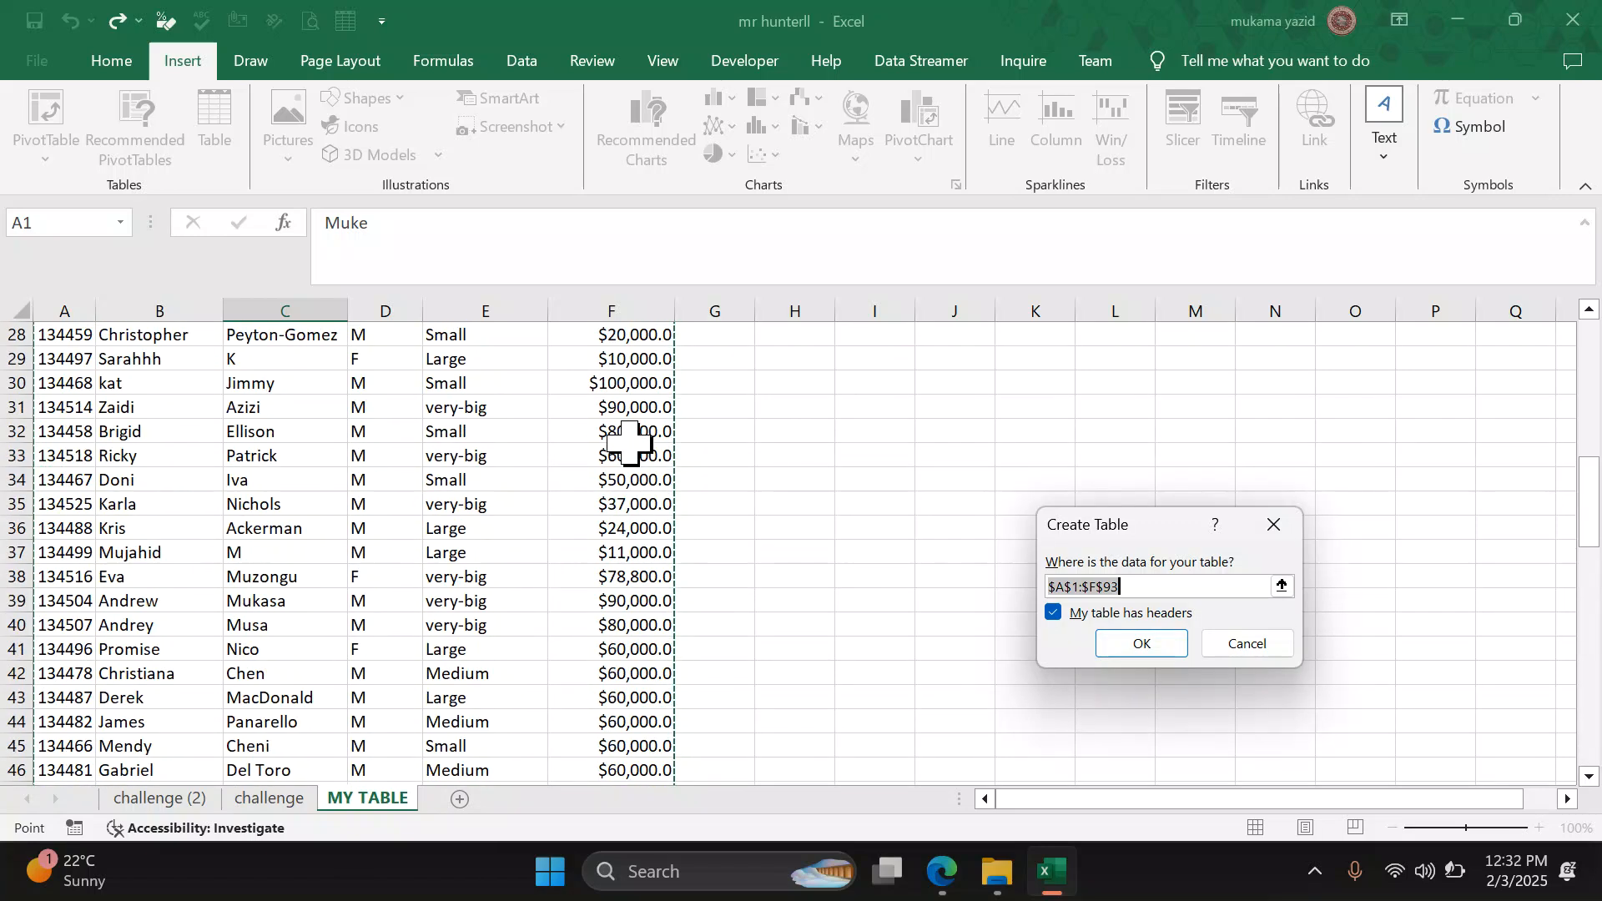
scroll(630, 442, up, 9)
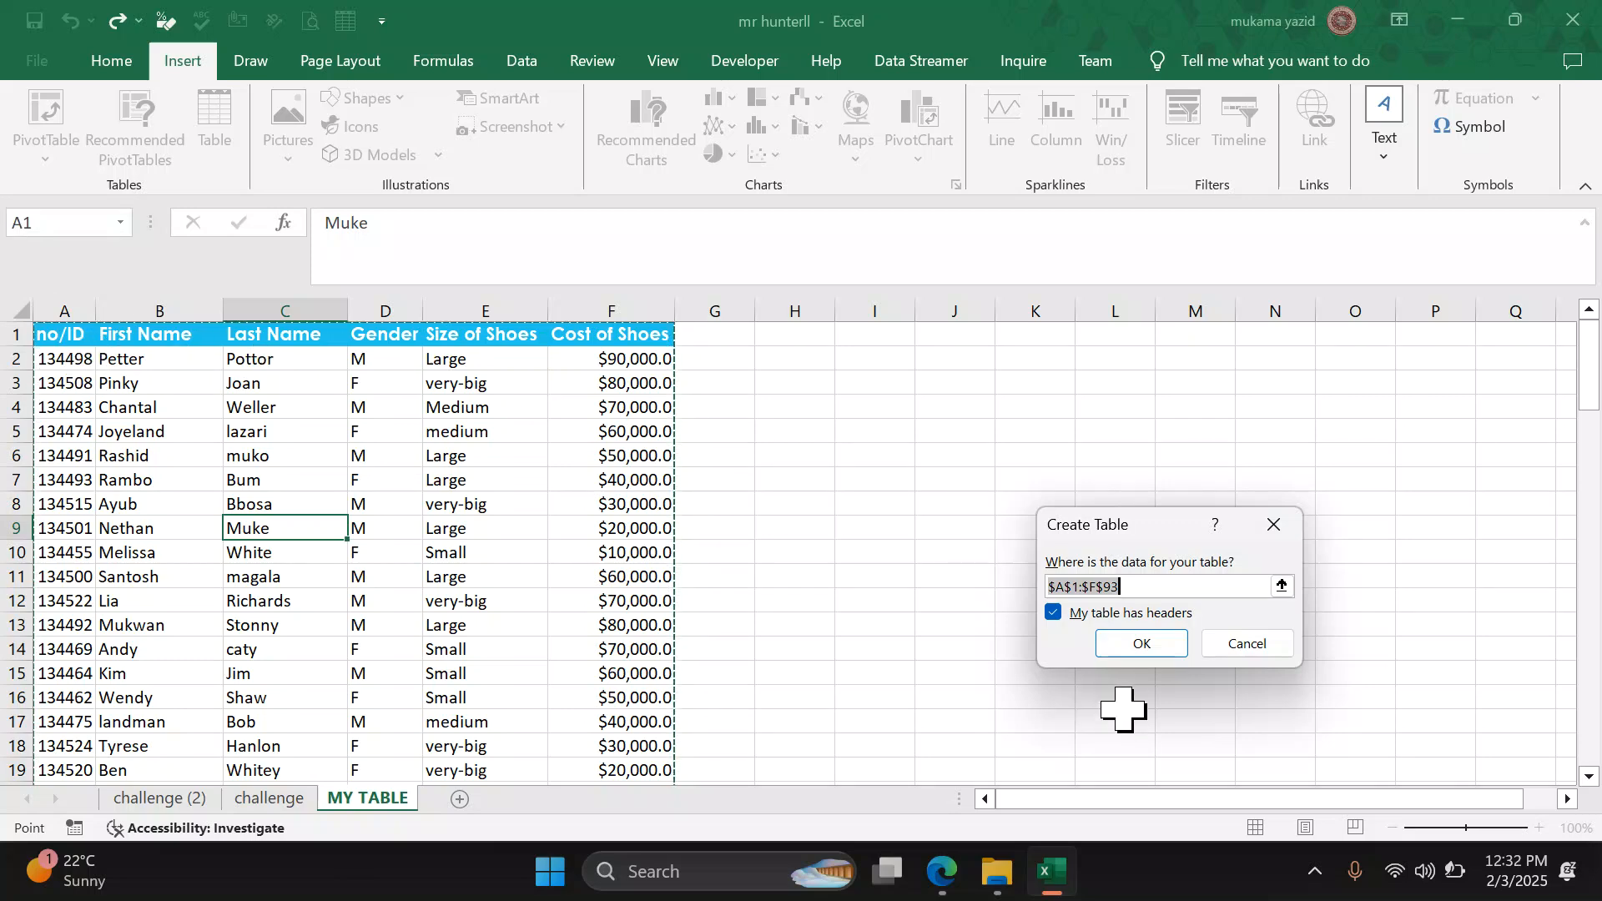
click(1139, 645)
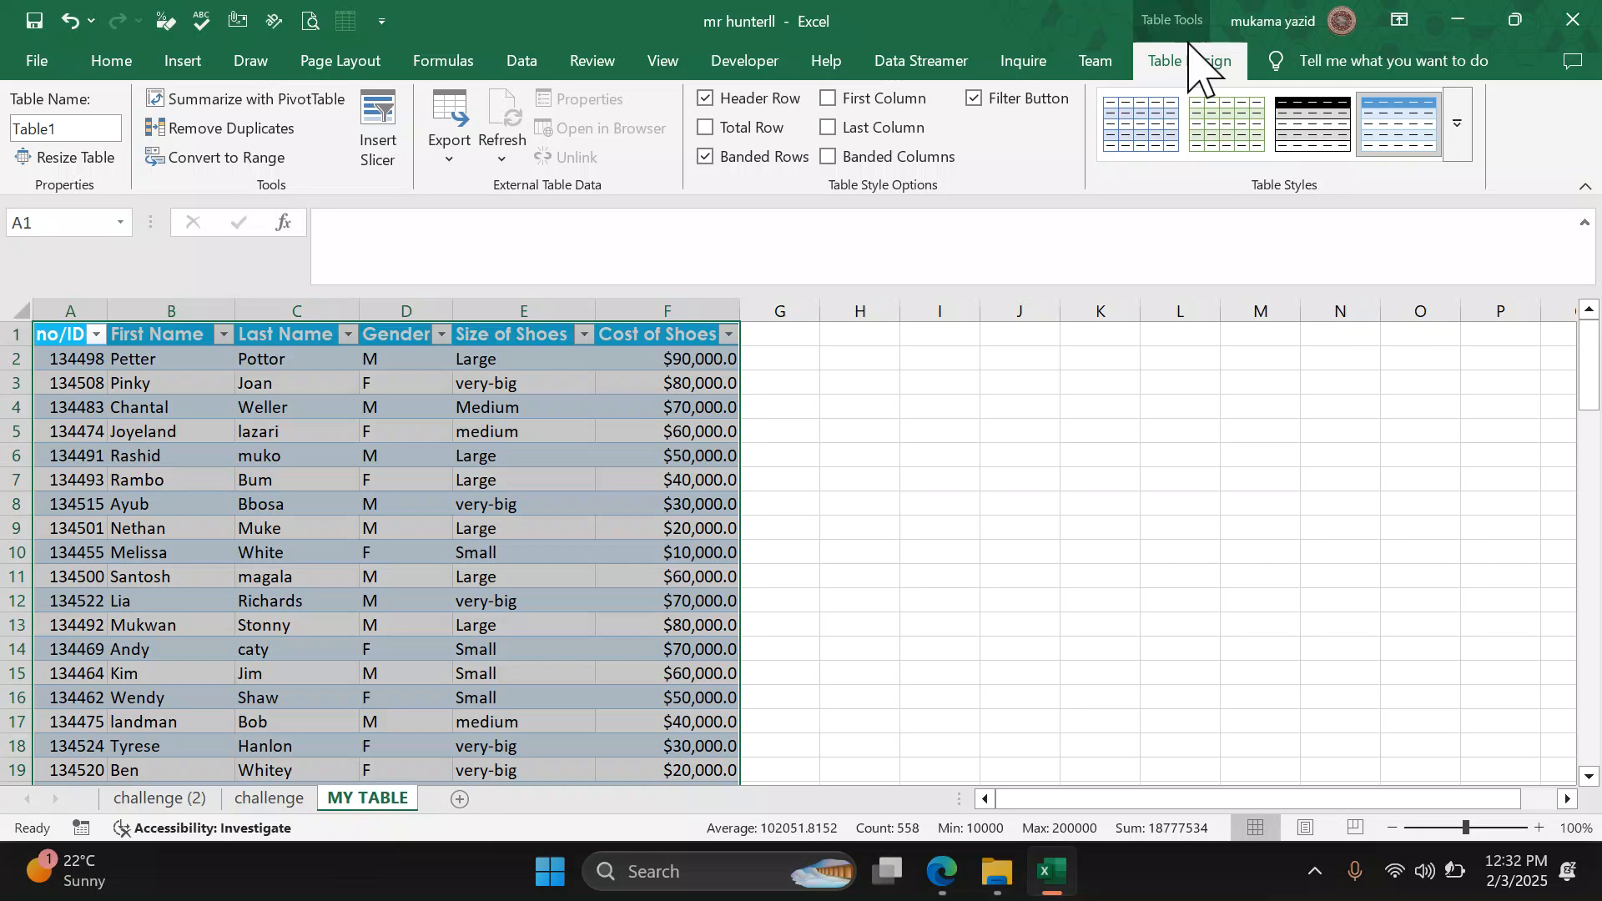
click(1025, 501)
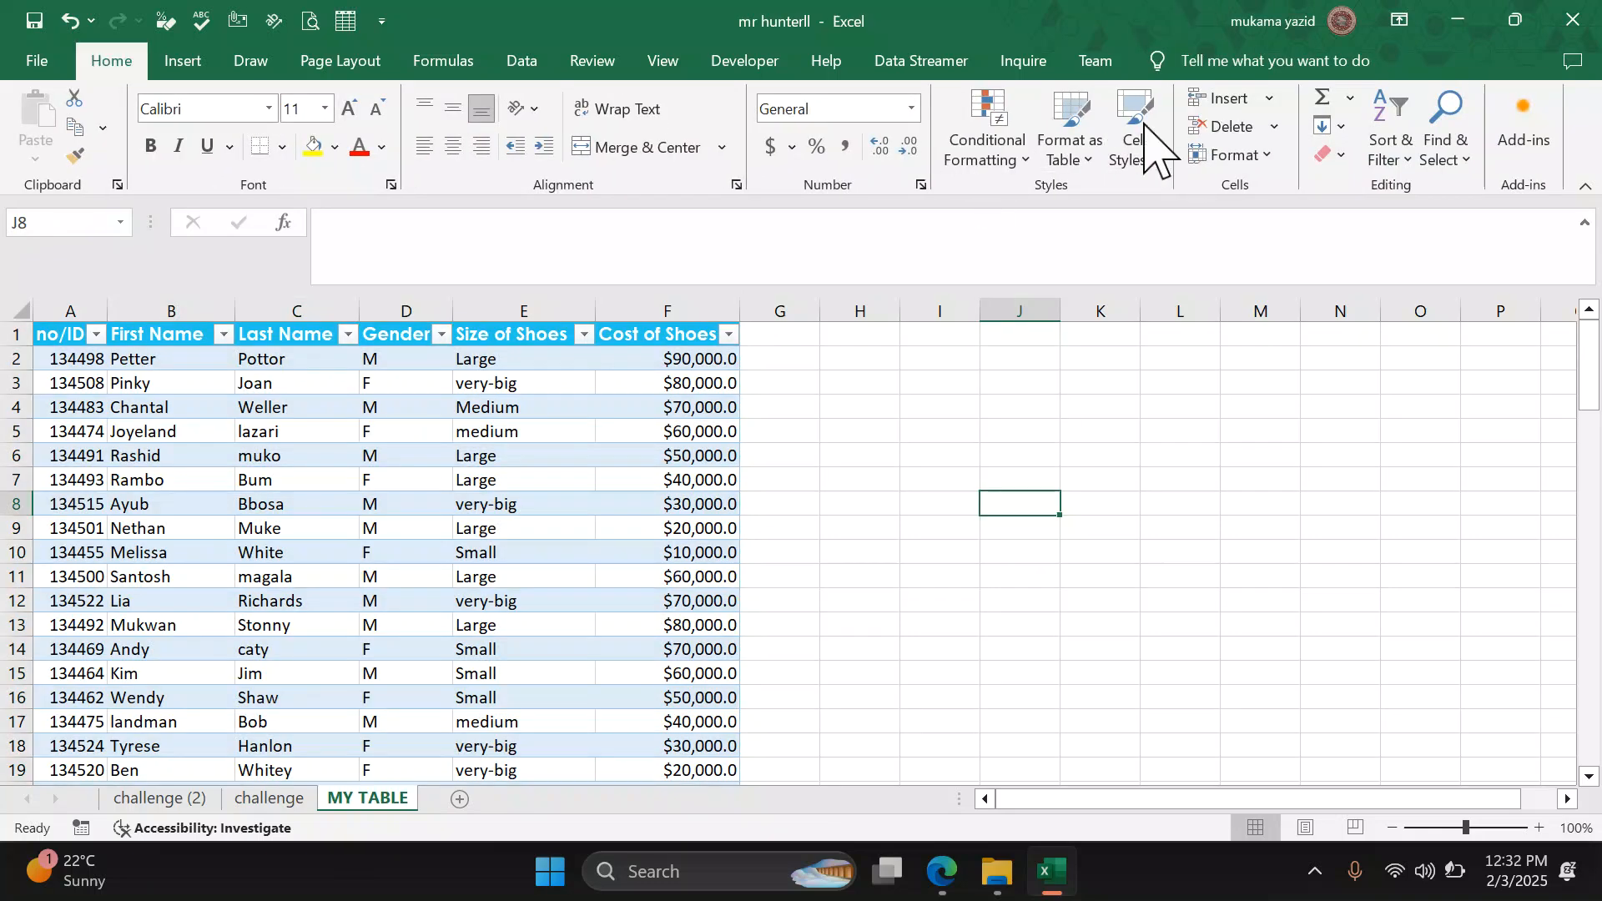
click(603, 502)
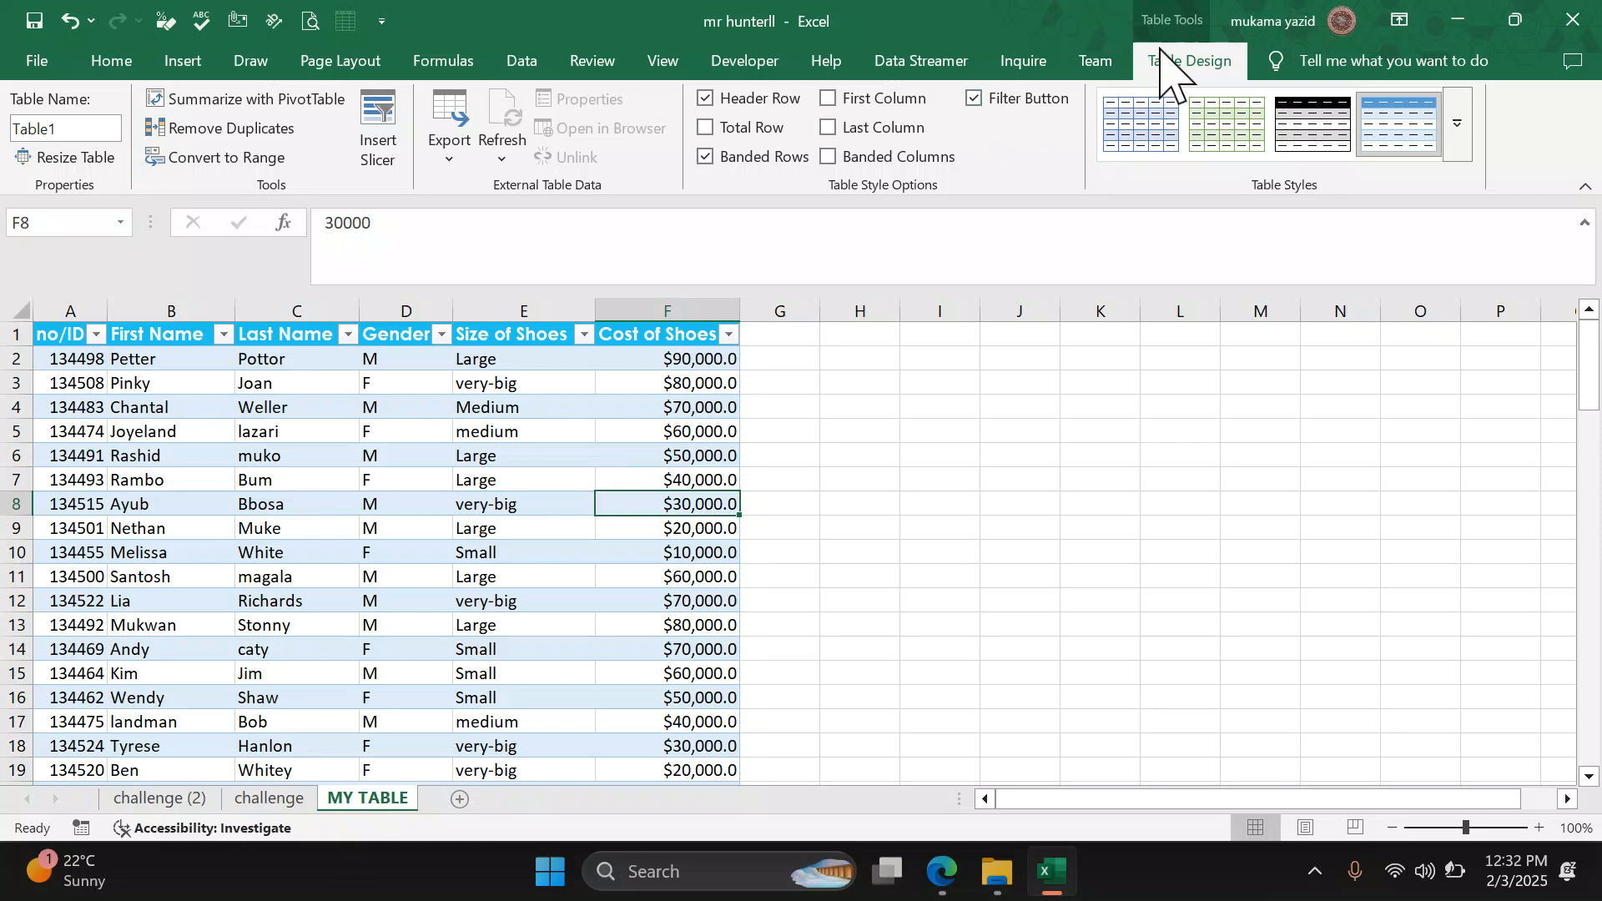
click(1081, 458)
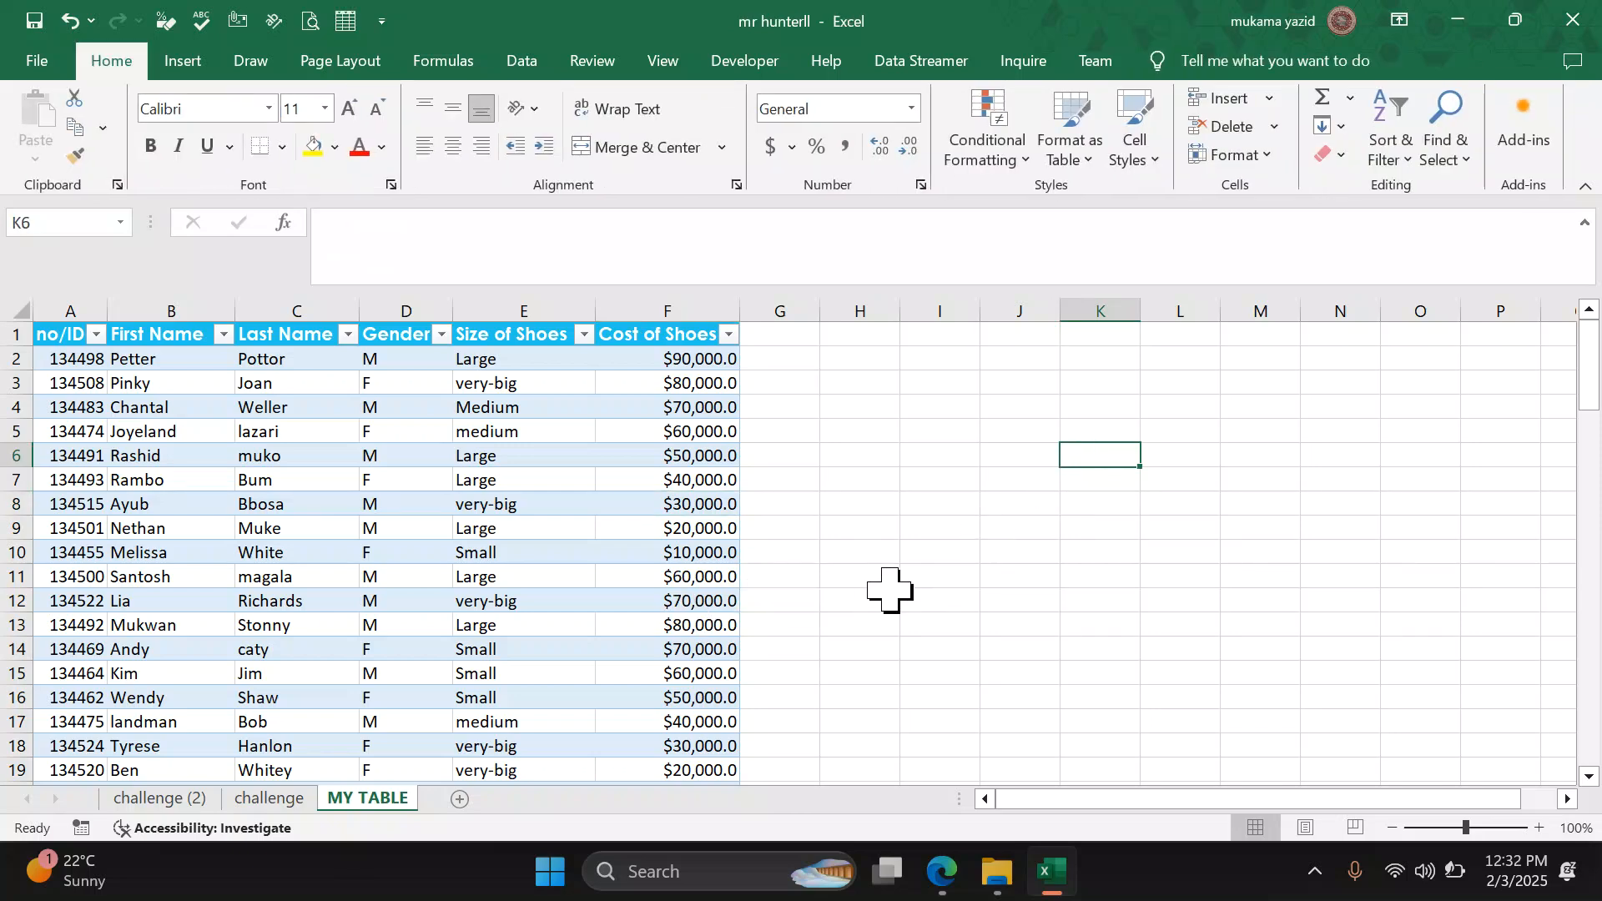
click(464, 524)
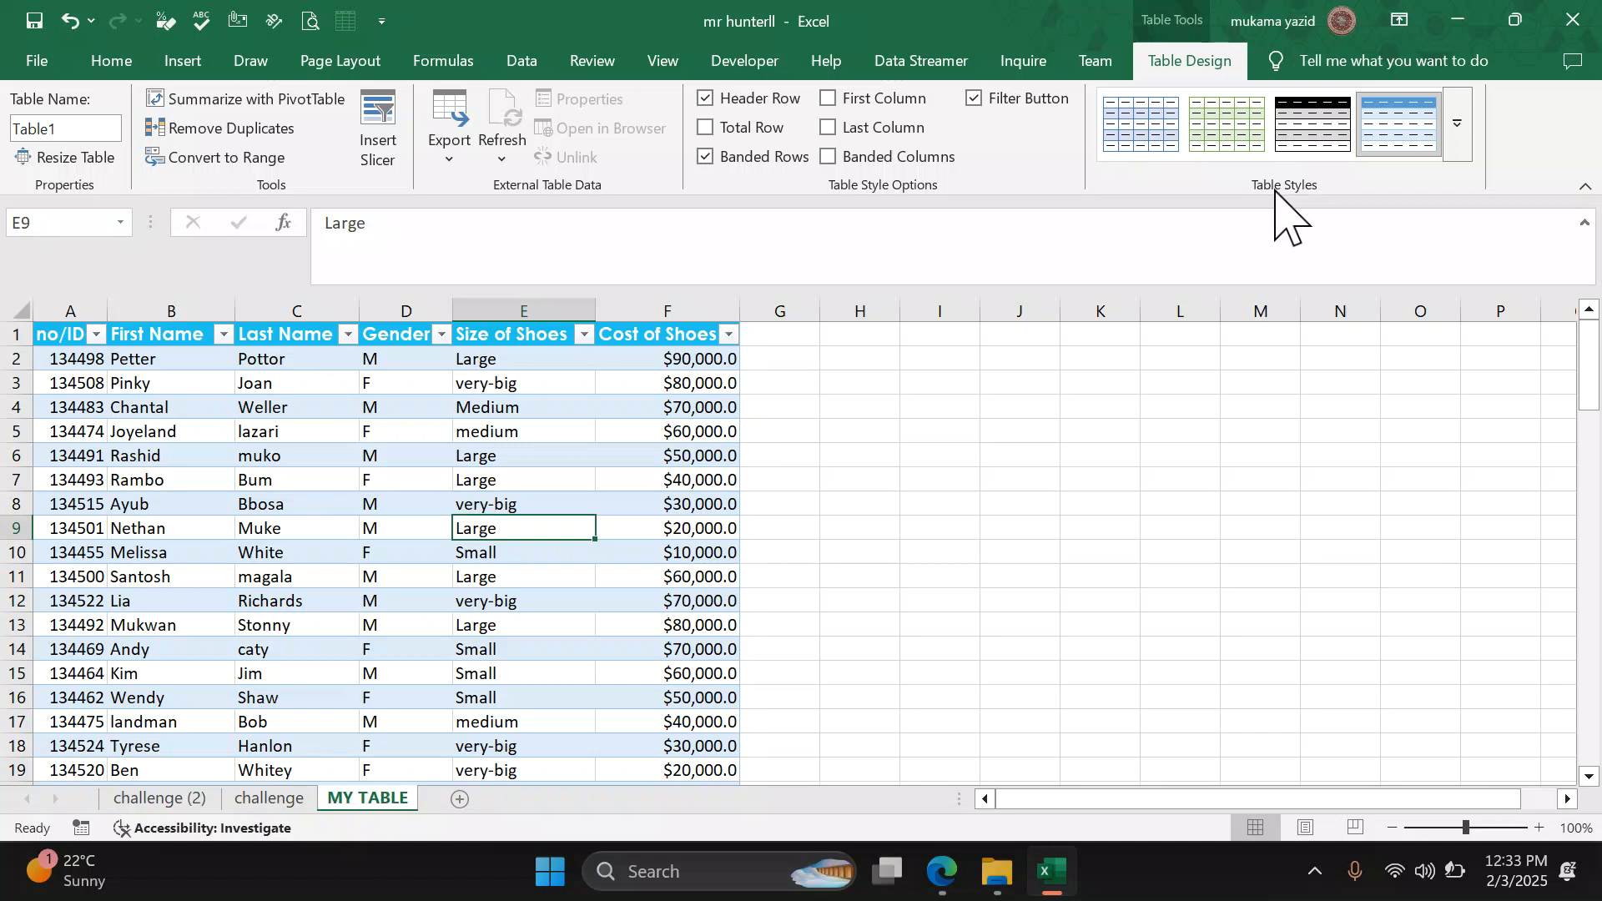
Step: Check the required style in the challenge PDF and apply the orange Table Style Medium 10 to the table on MY TABLE
click(941, 871)
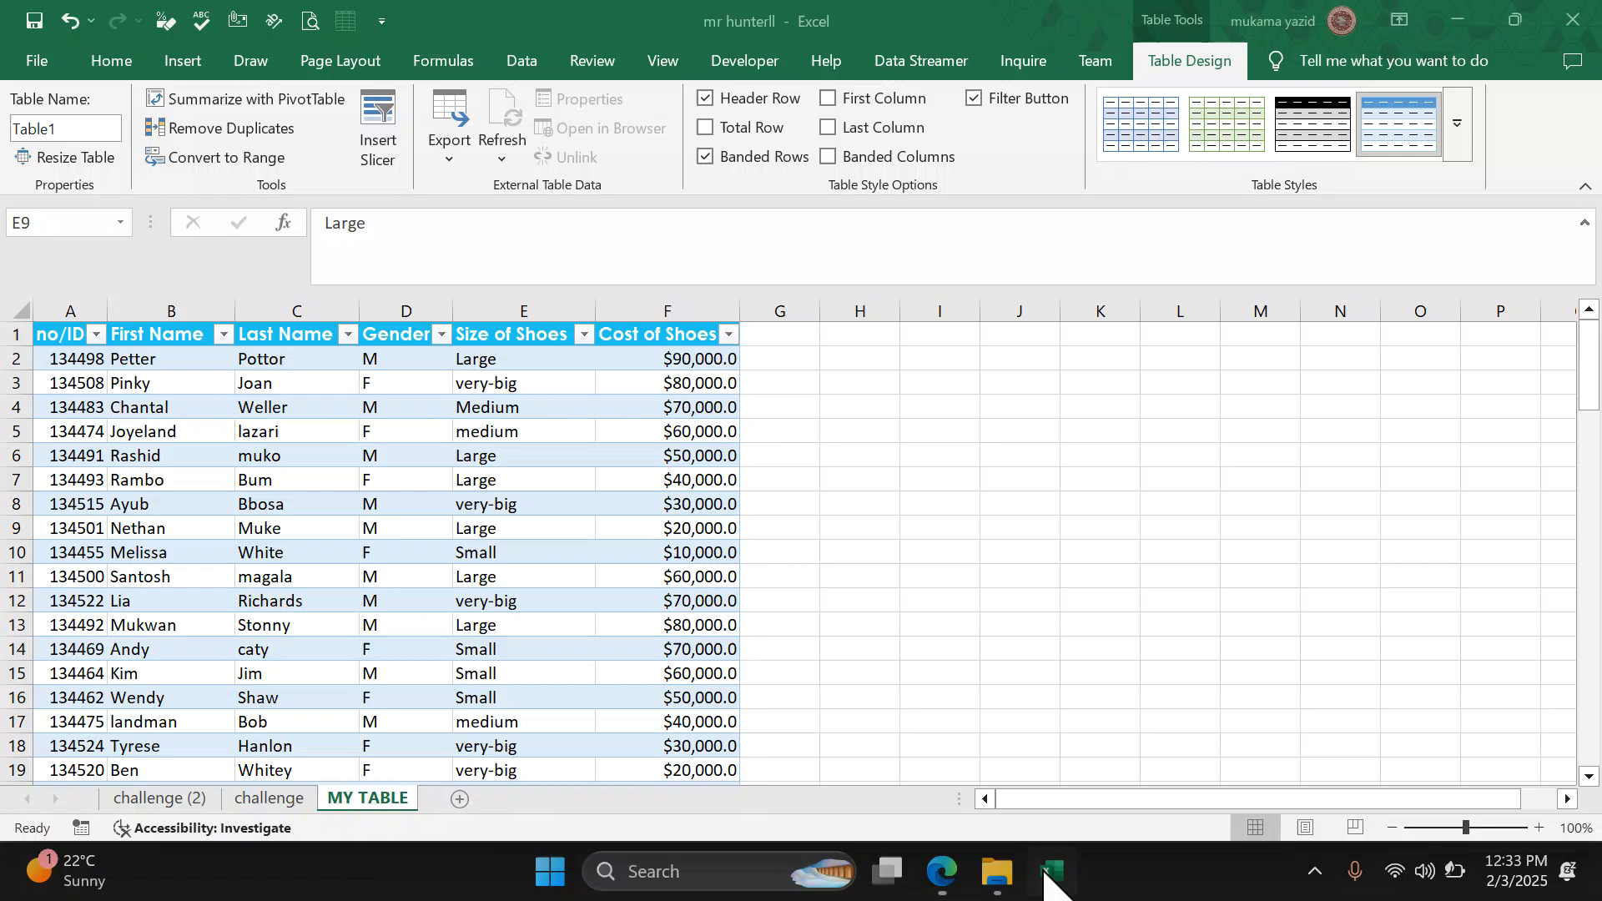
click(1051, 872)
click(1035, 600)
click(659, 600)
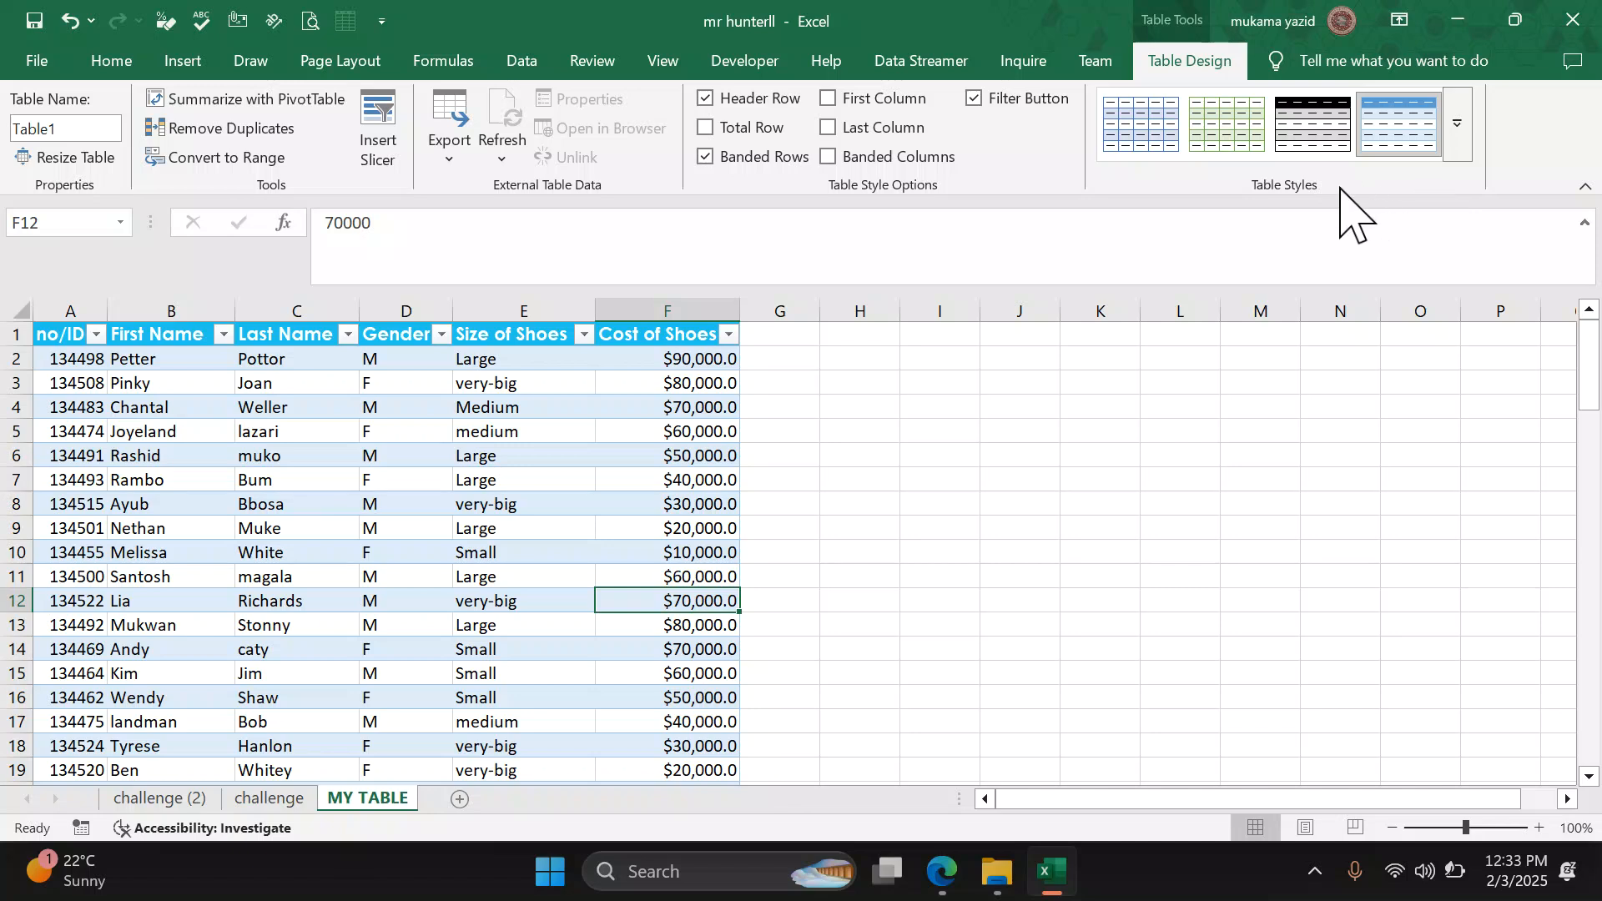
click(1460, 133)
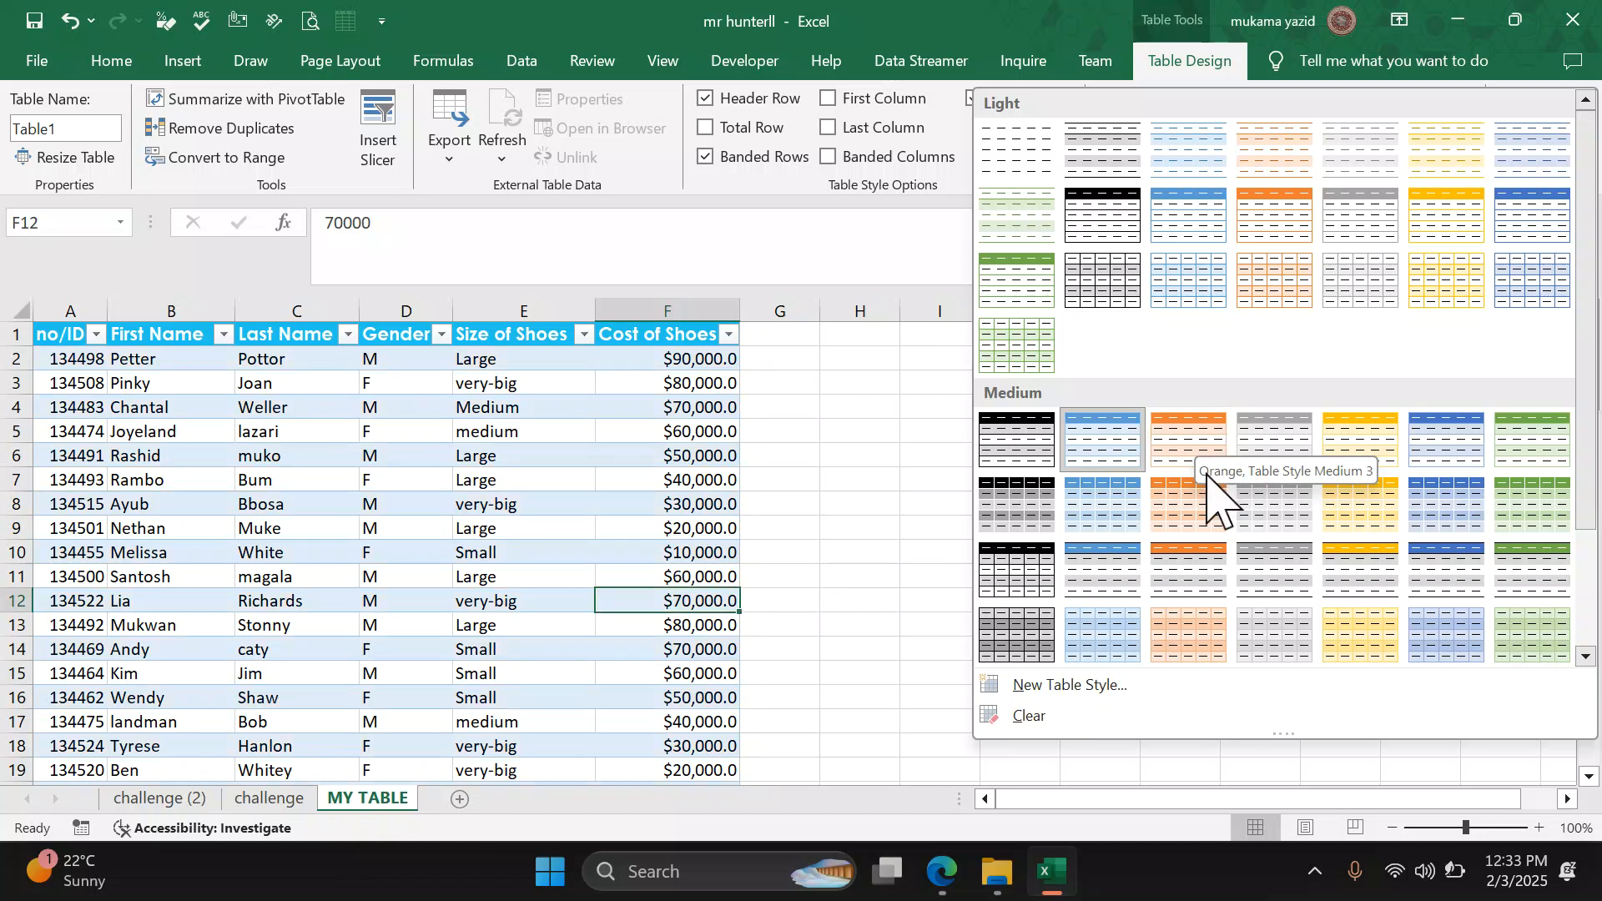
click(1193, 524)
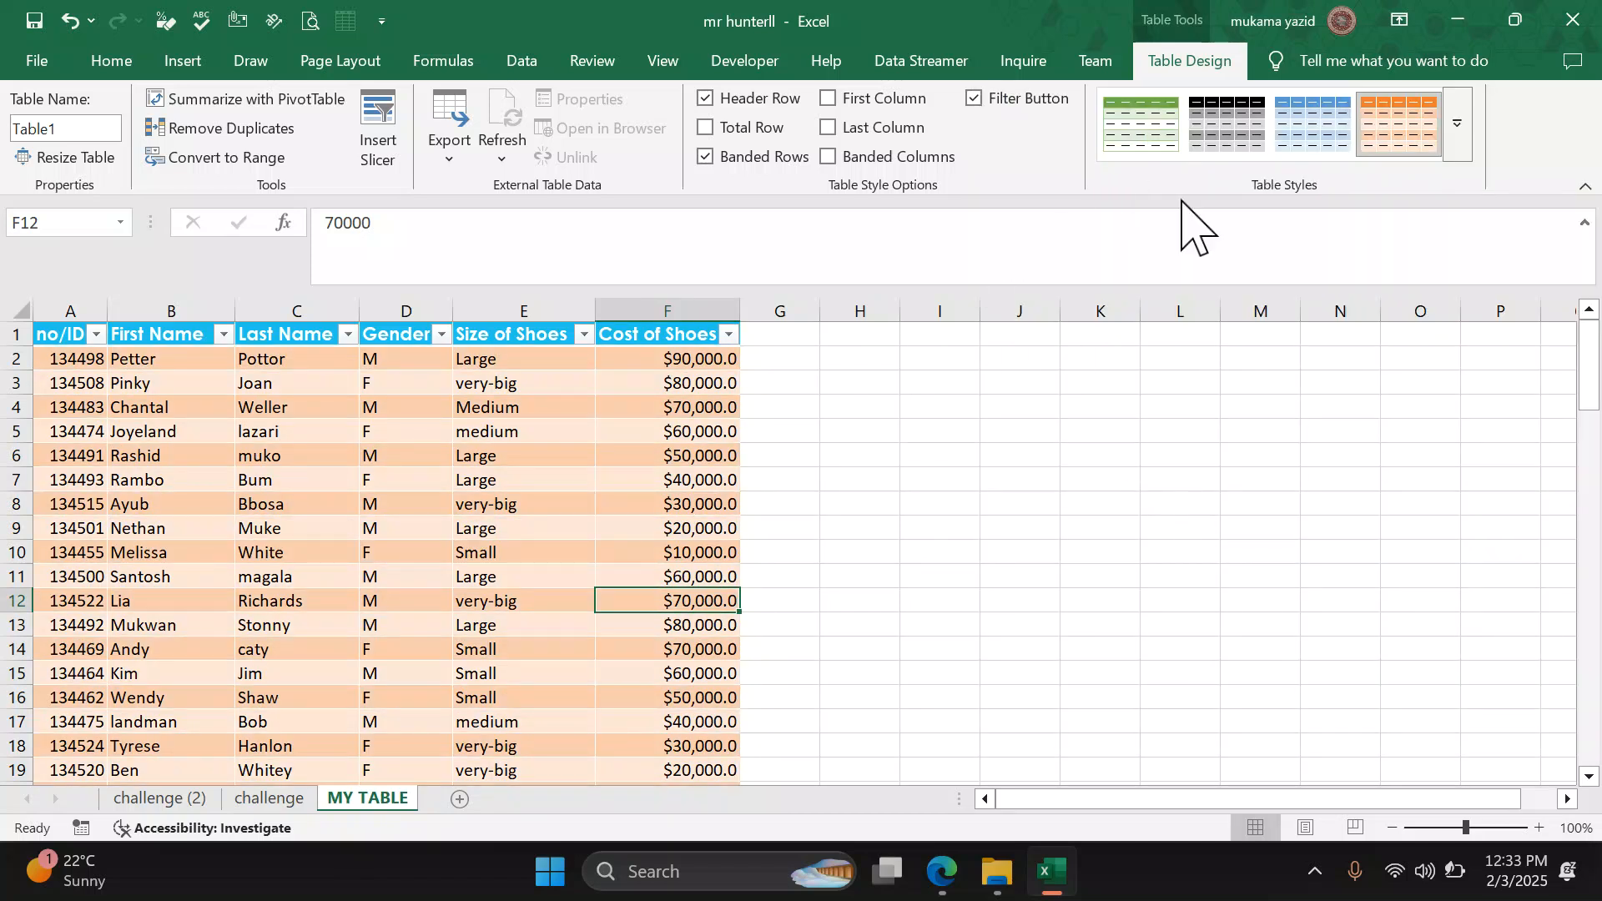
click(1454, 144)
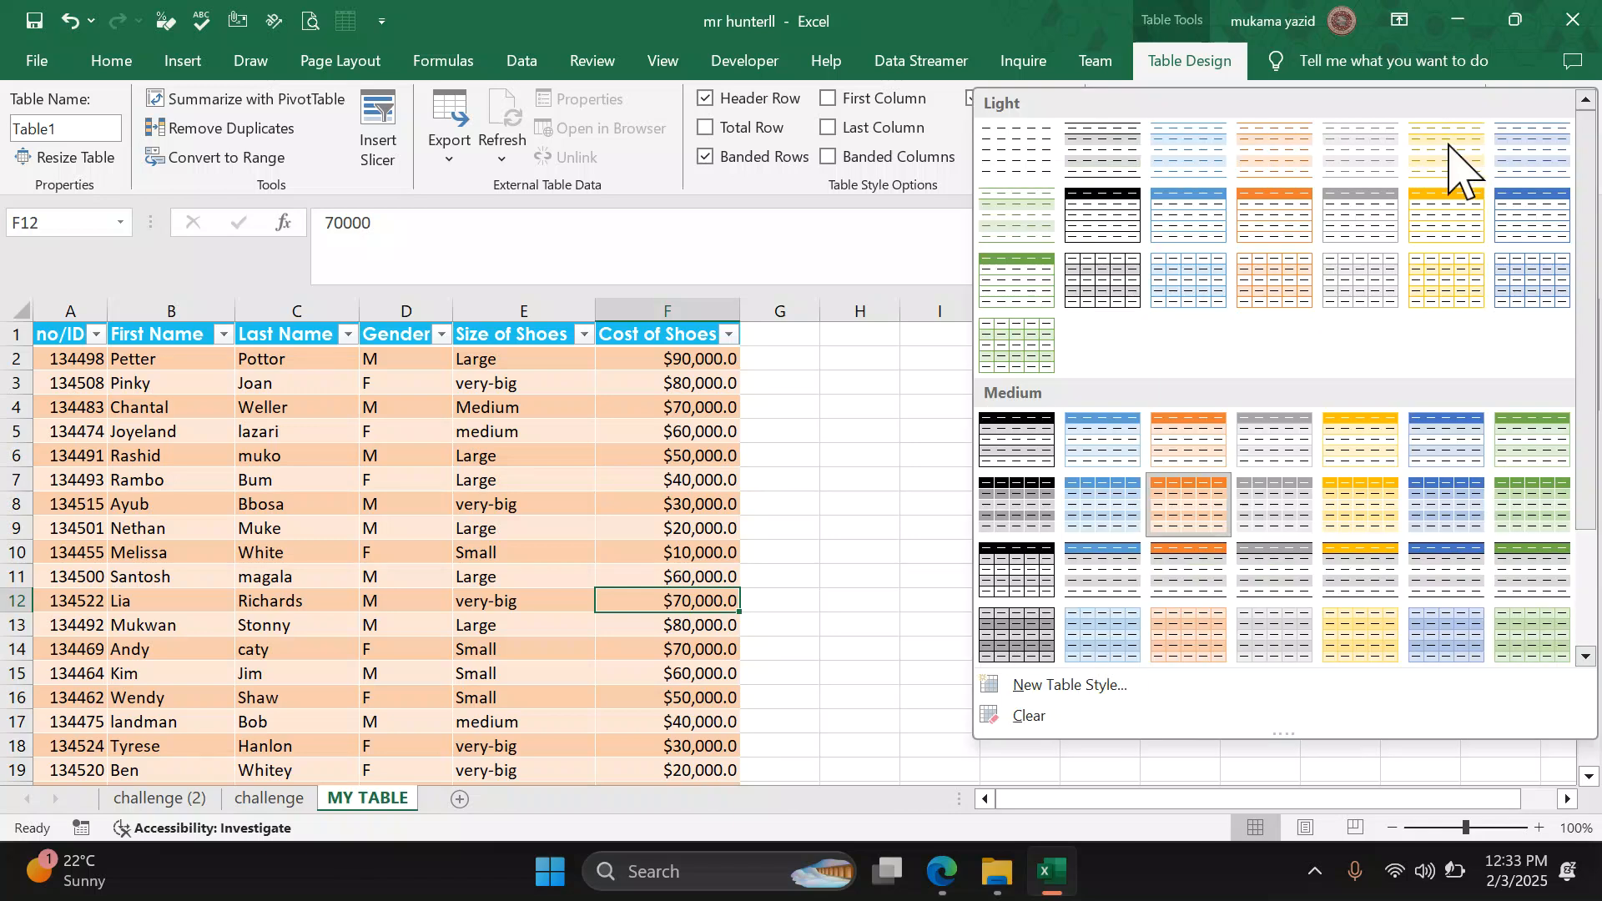
click(1178, 511)
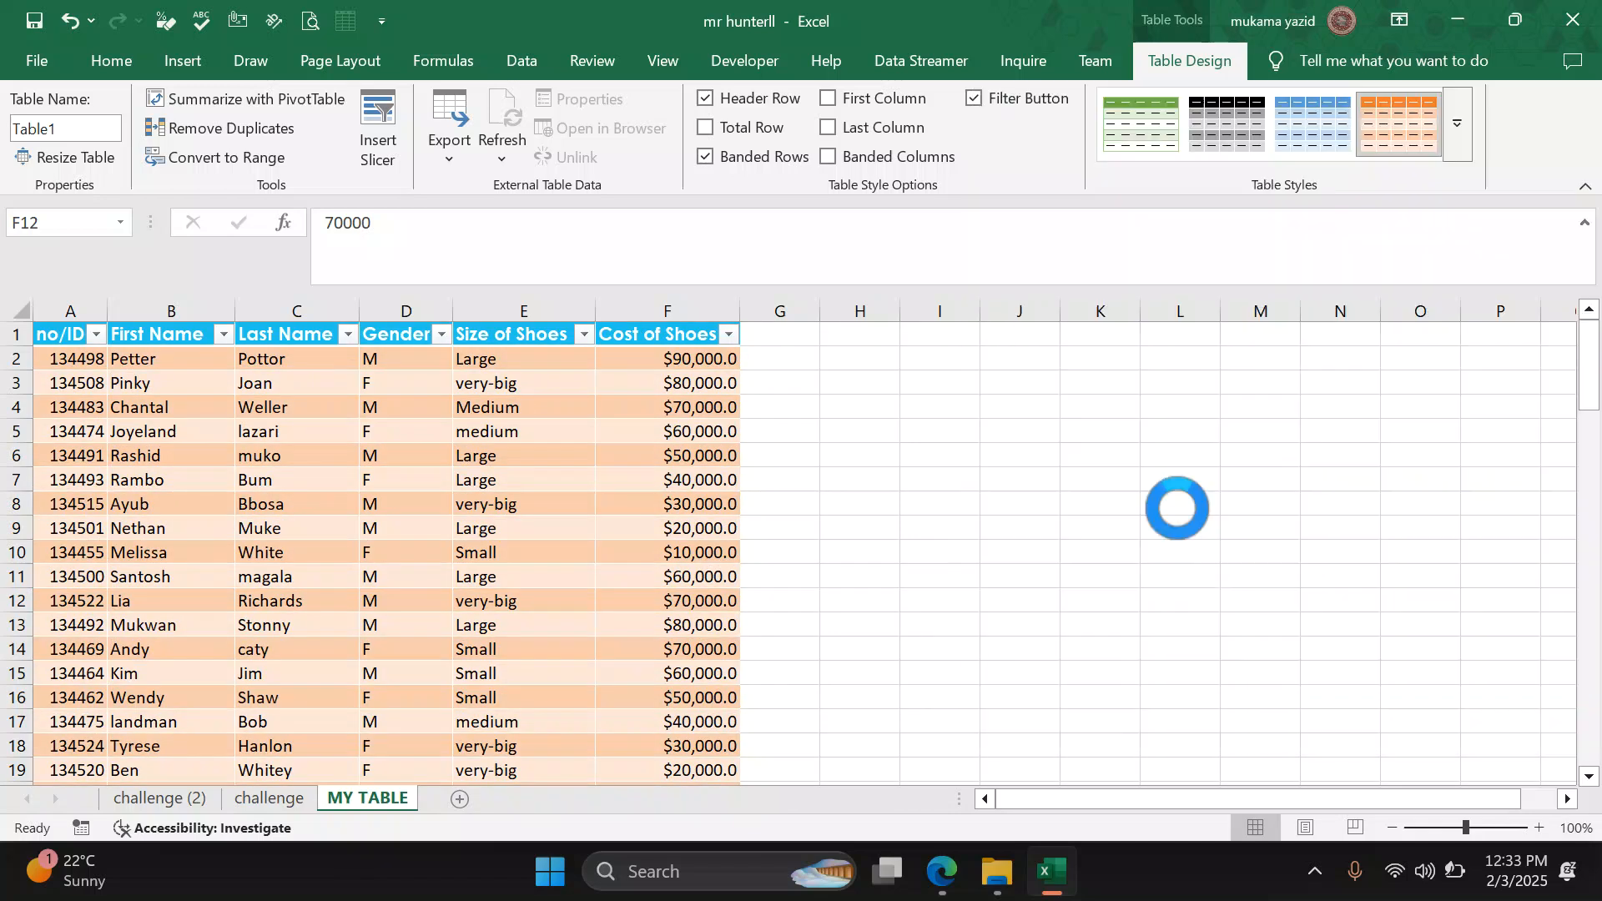
click(875, 522)
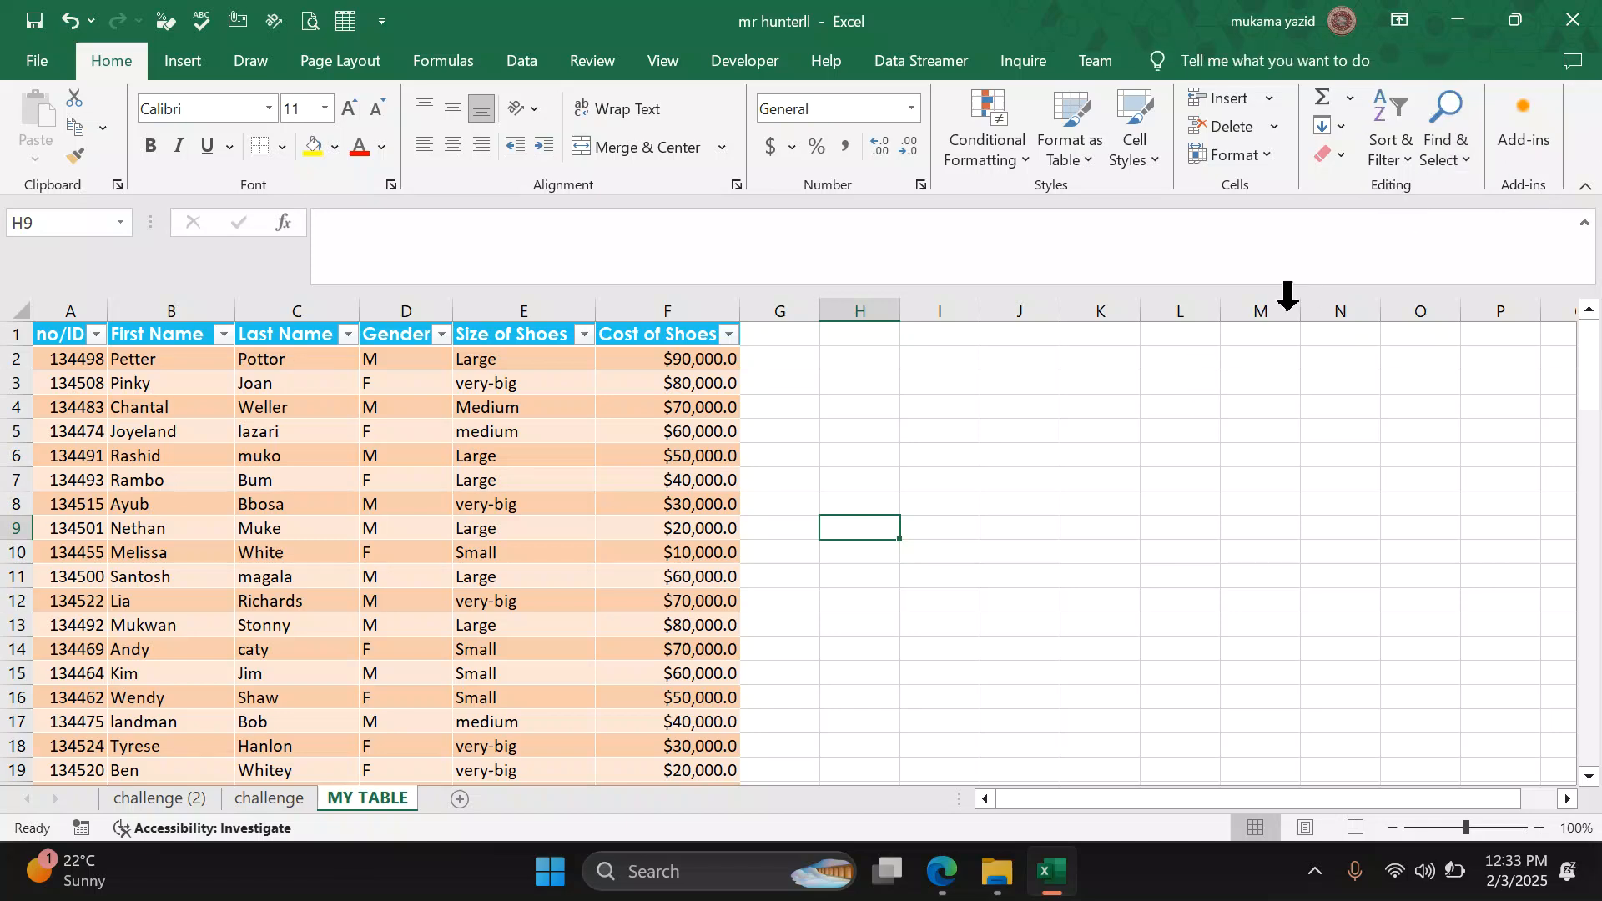
click(550, 504)
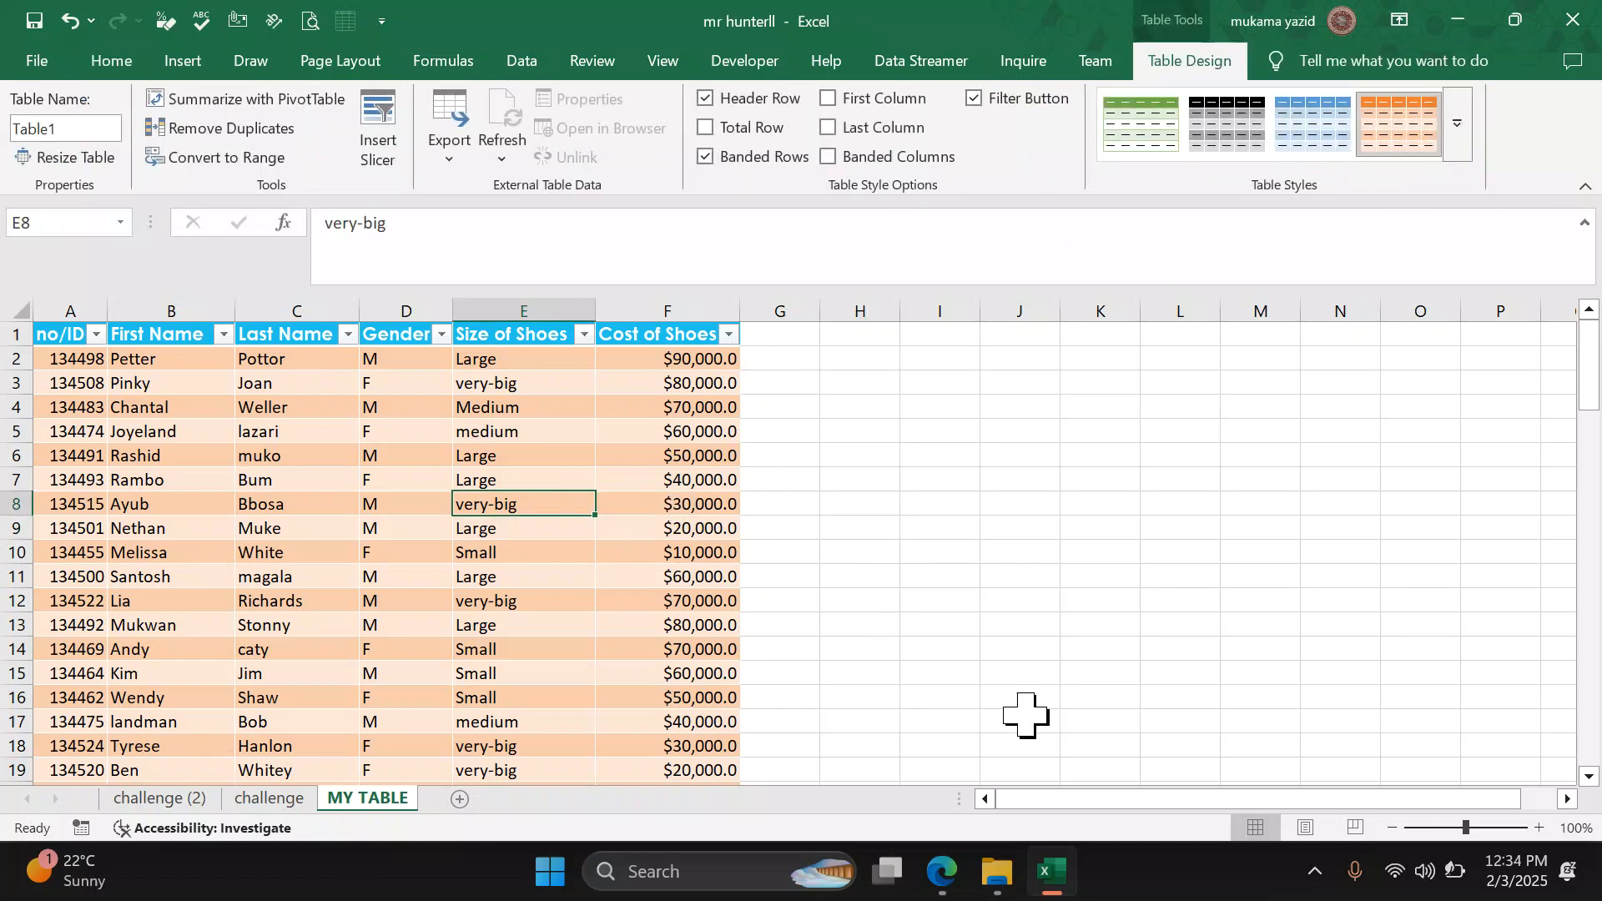
Step: Consult the style option task in the challenge PDF, turn off Banded Rows and turn on Banded Columns for the table, and review its rows
click(941, 871)
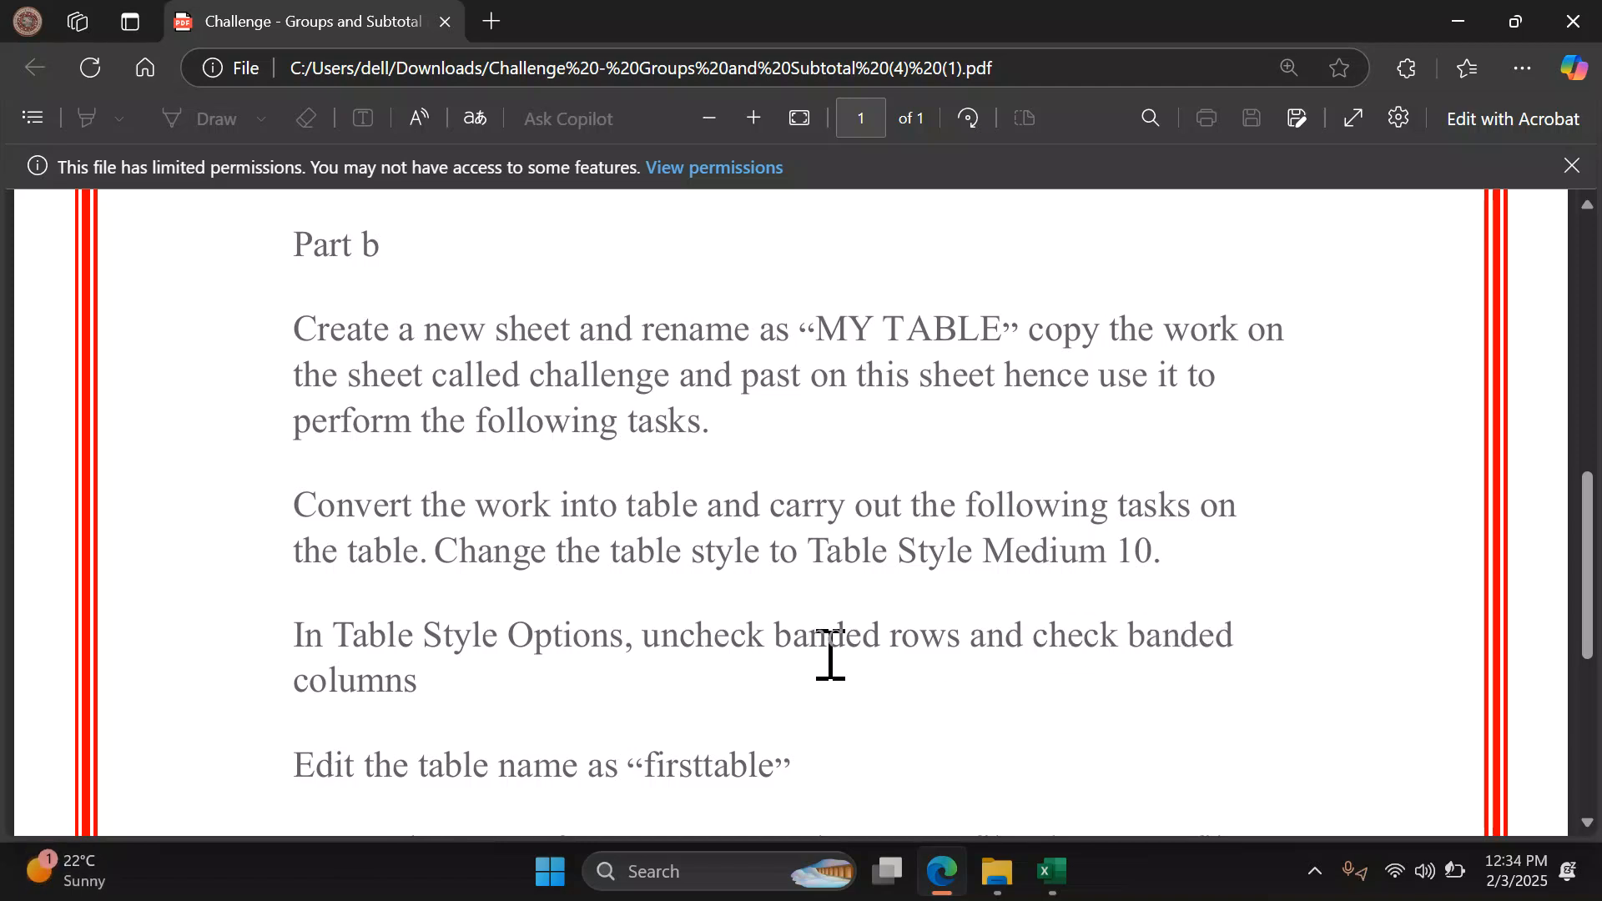
click(1050, 871)
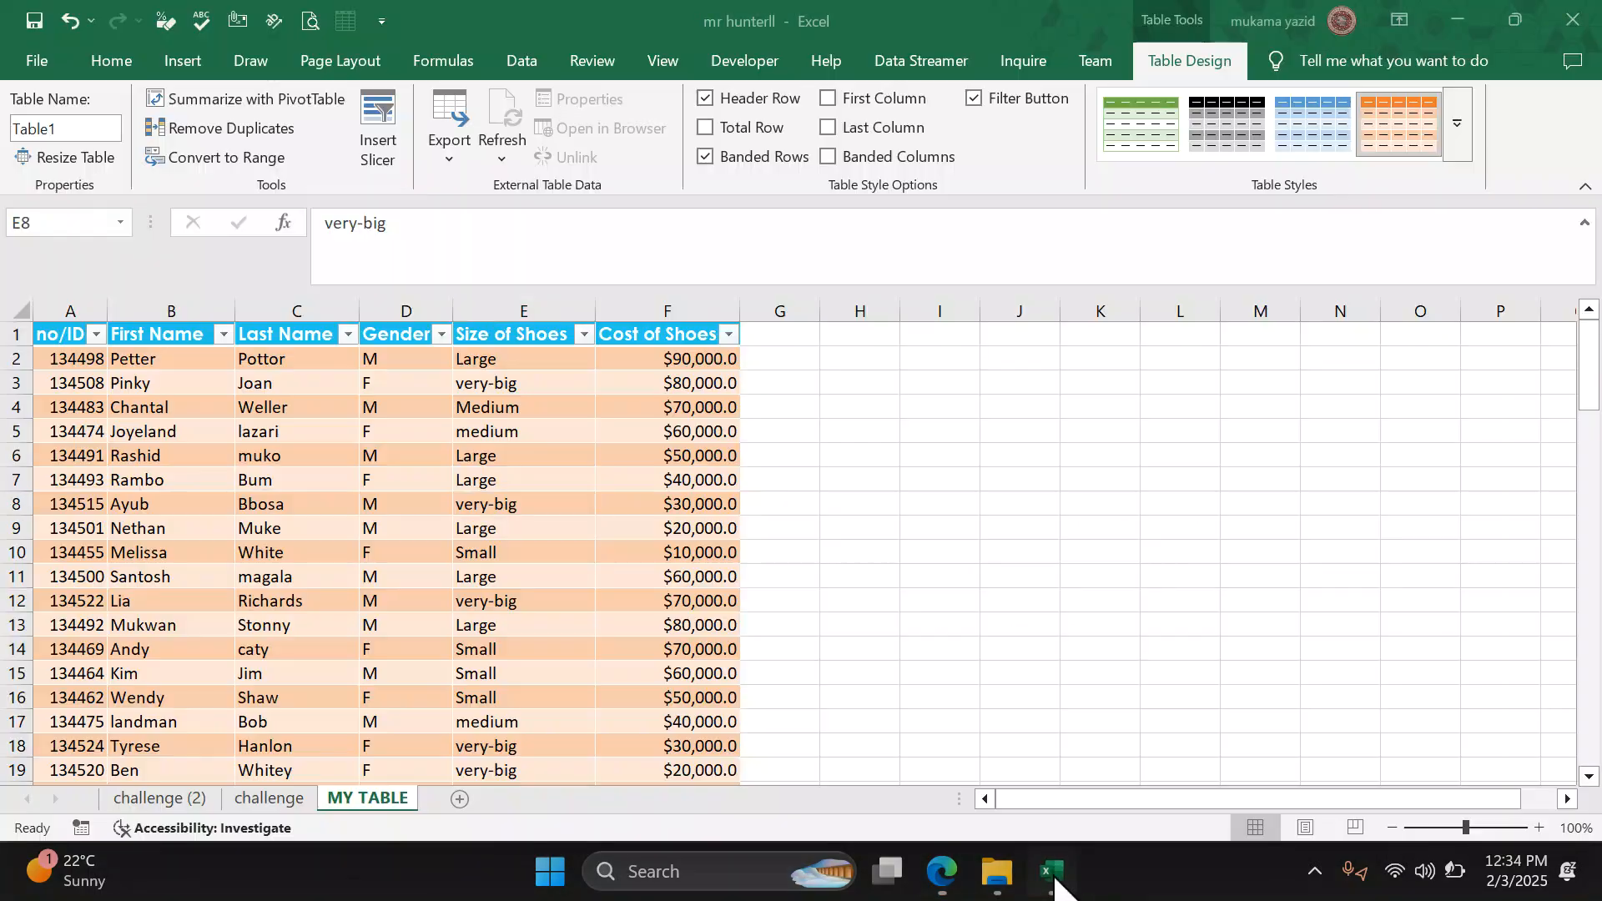
click(705, 601)
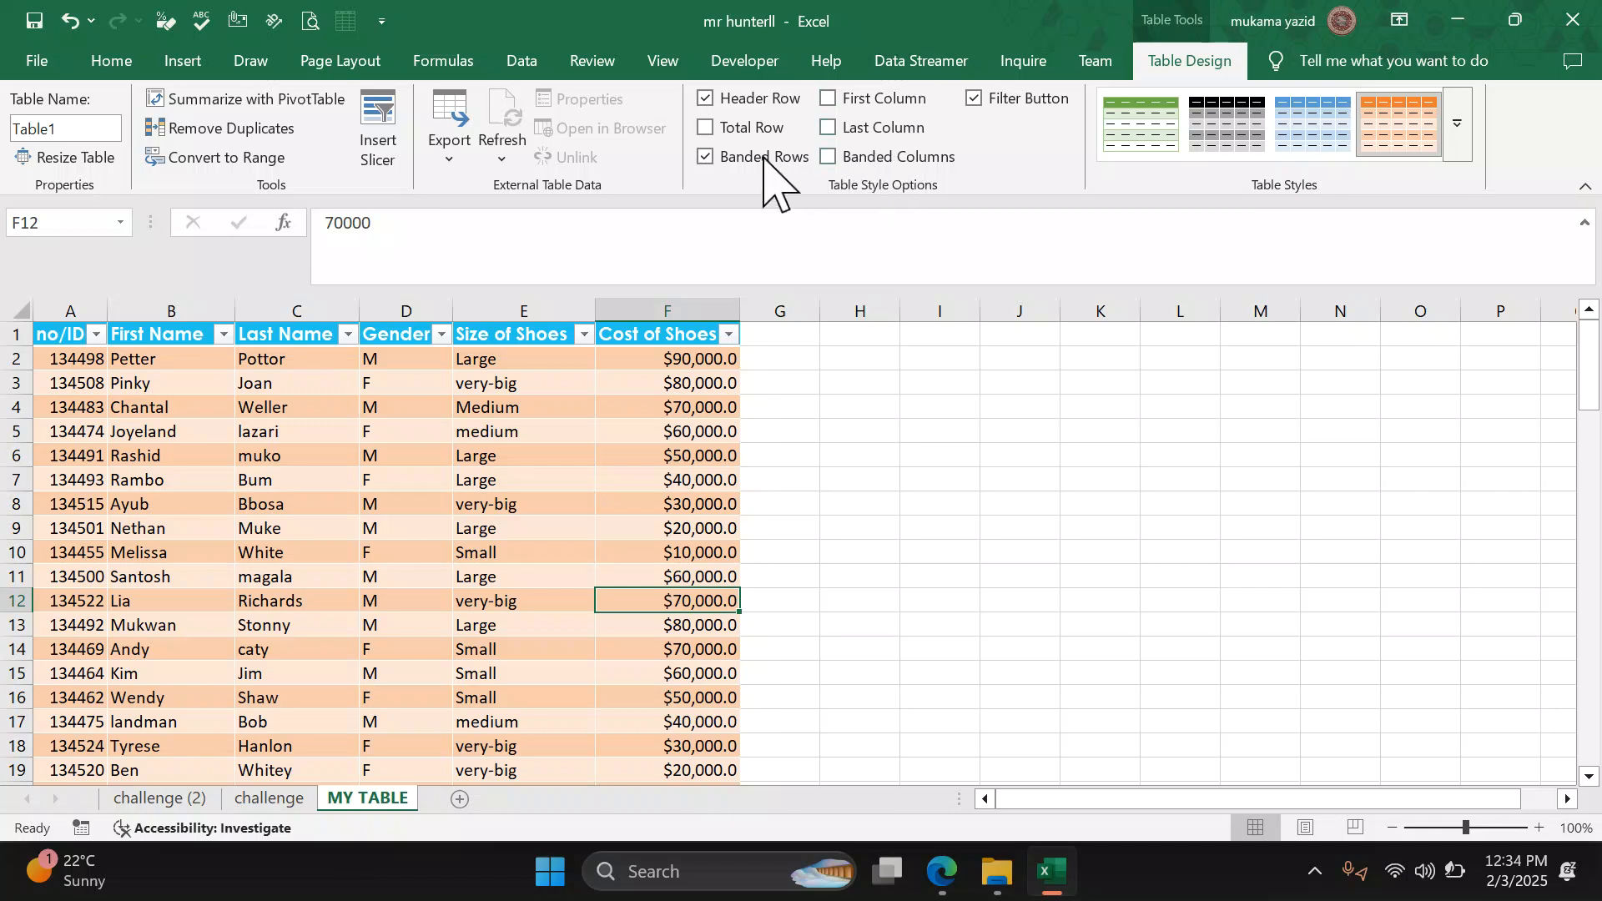
click(707, 156)
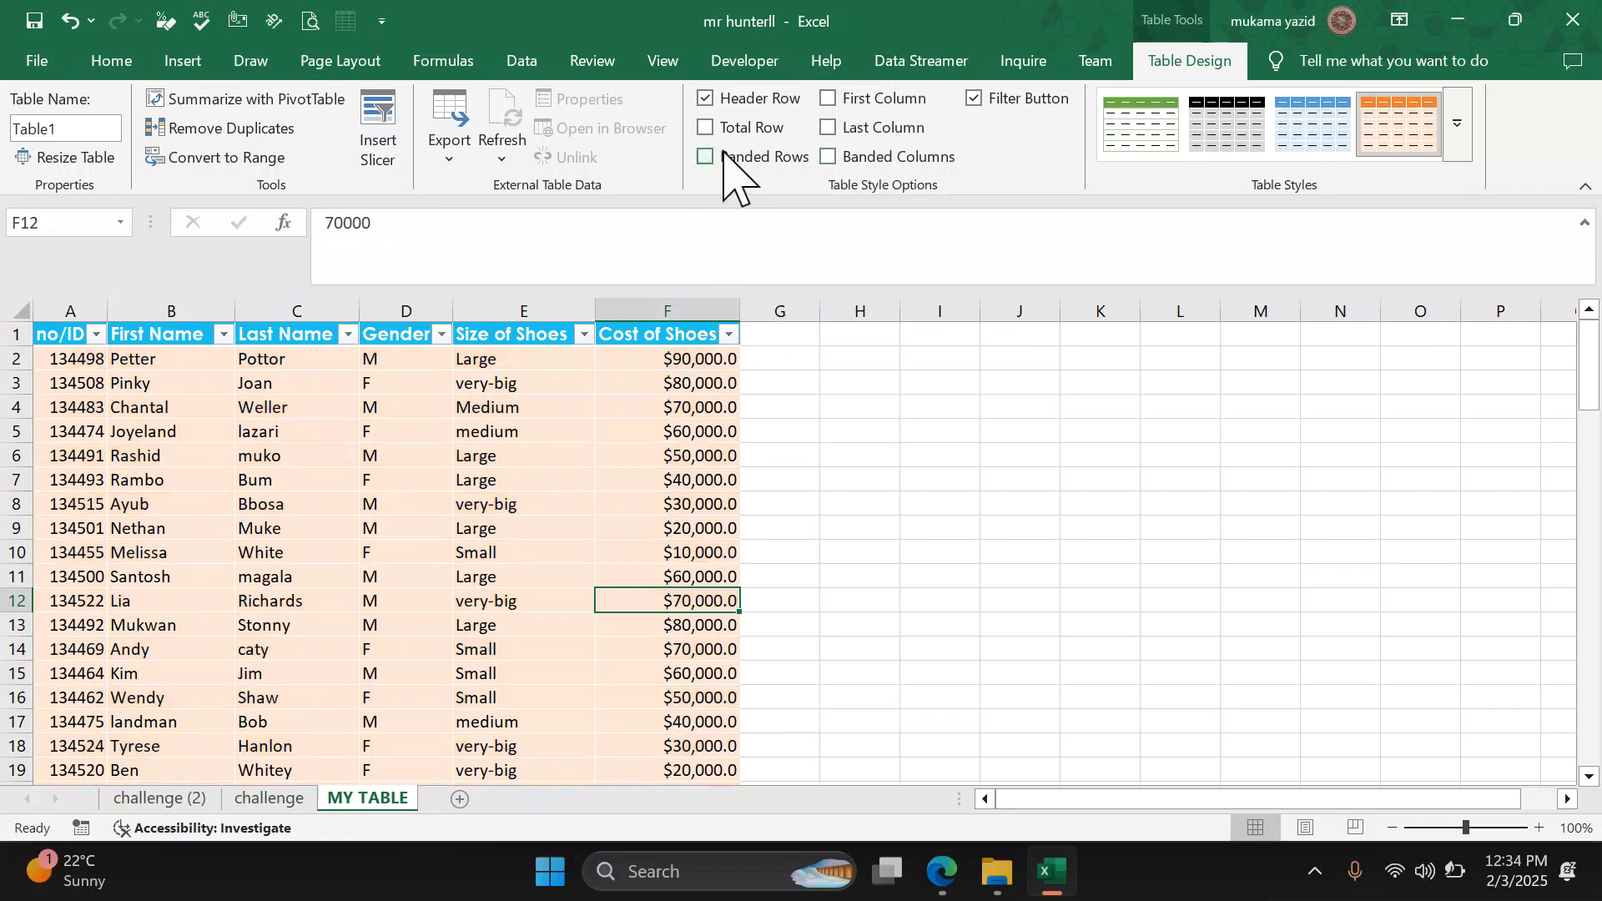
click(835, 158)
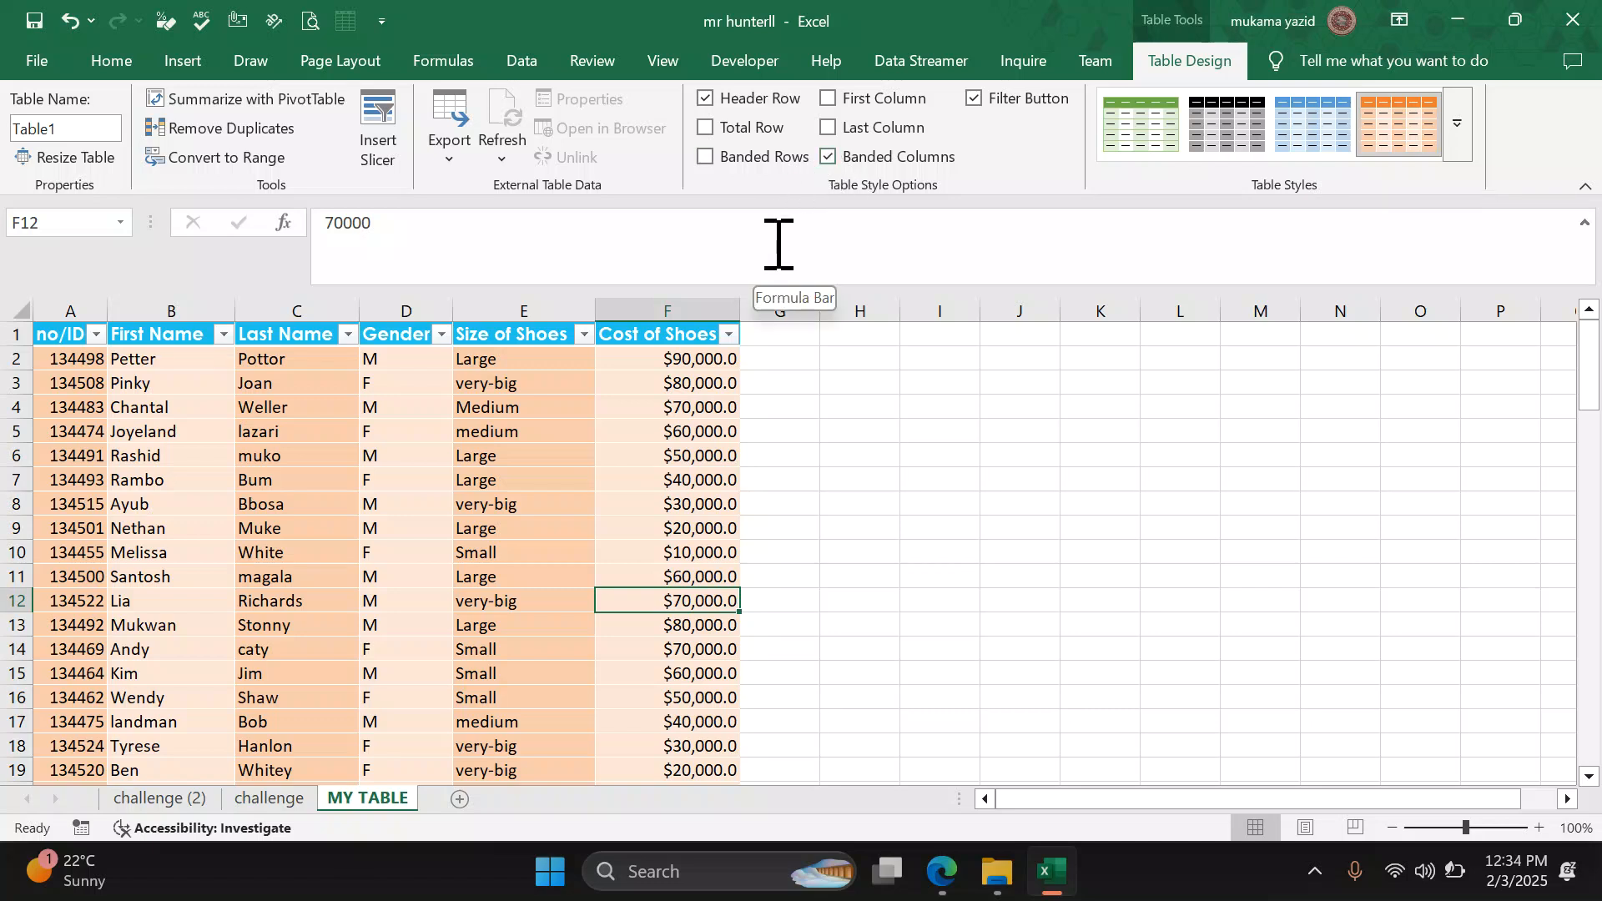
scroll(387, 620, down, 8)
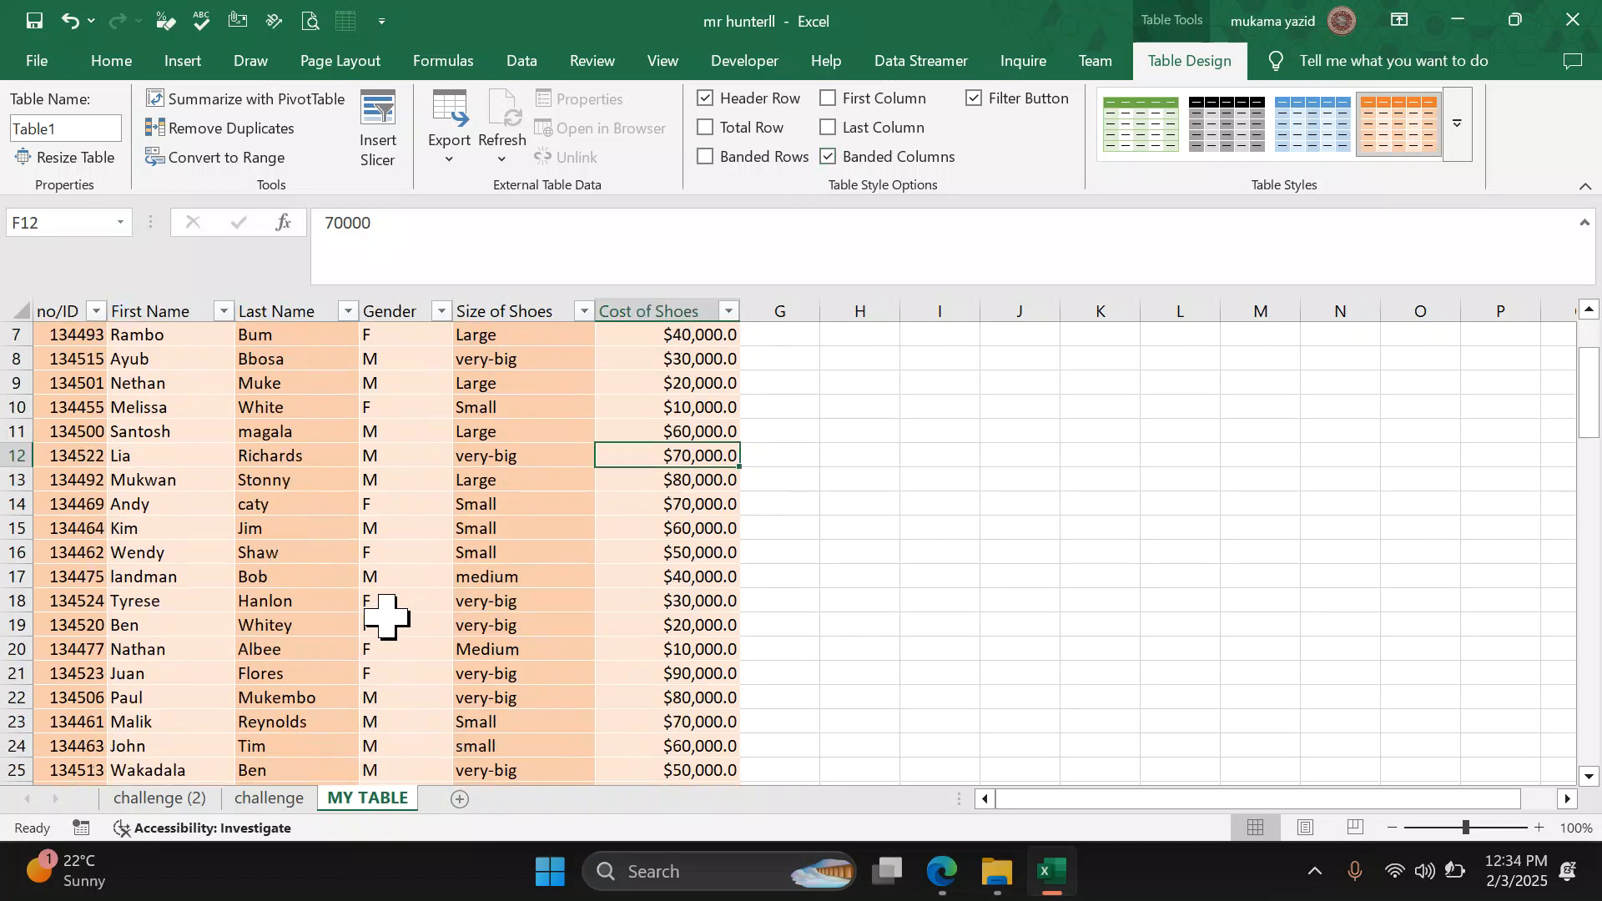
scroll(629, 673, down, 8)
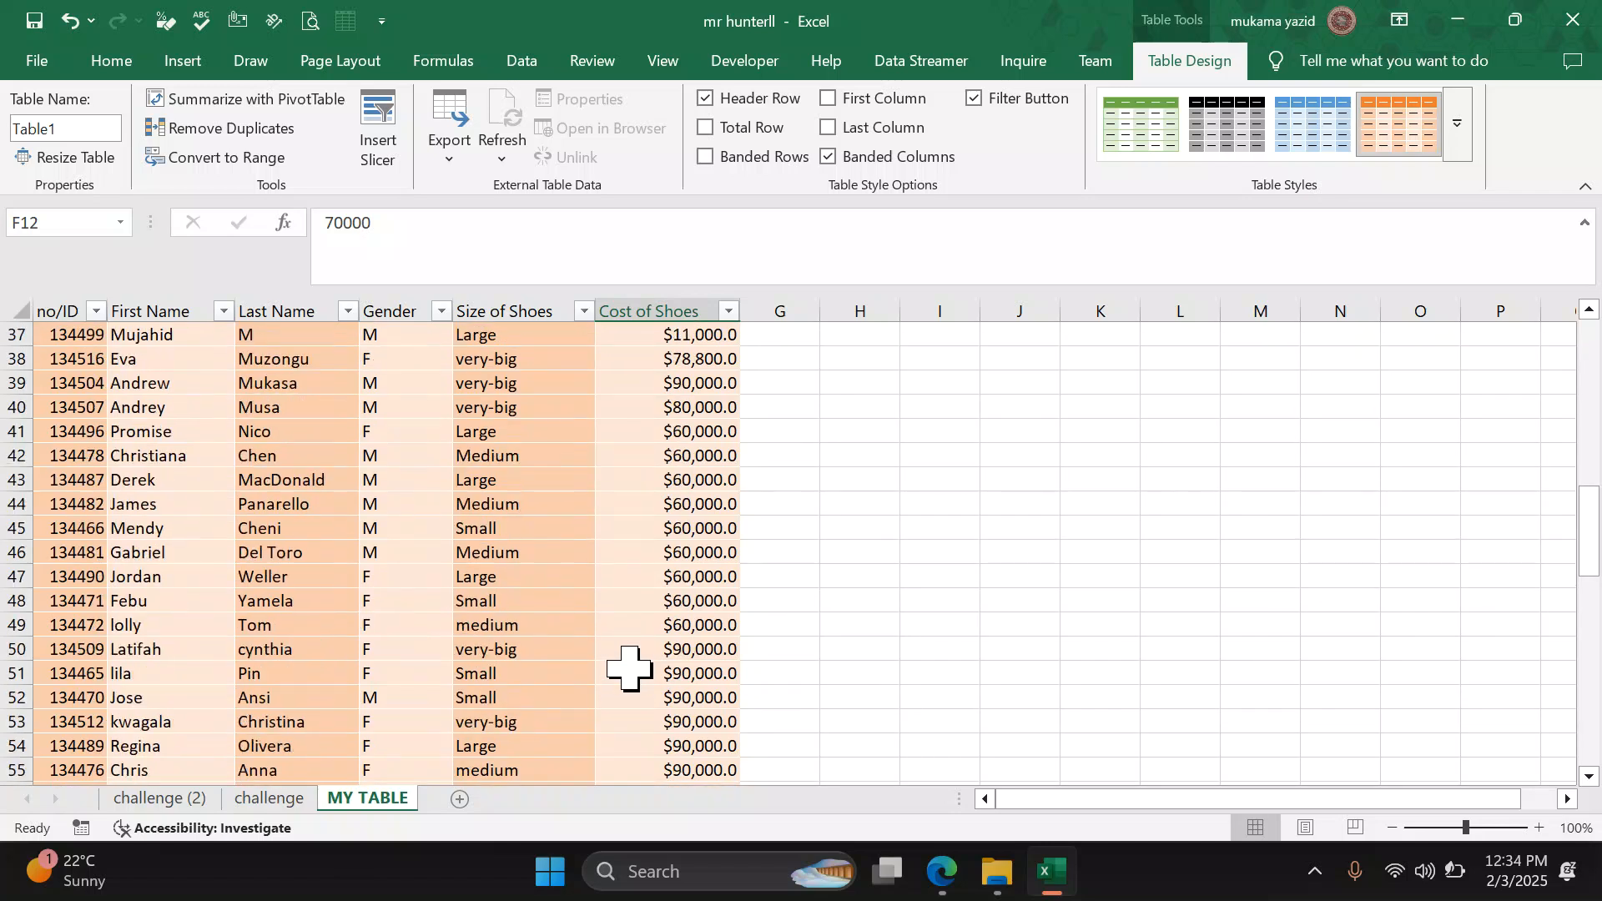
scroll(654, 669, down, 1)
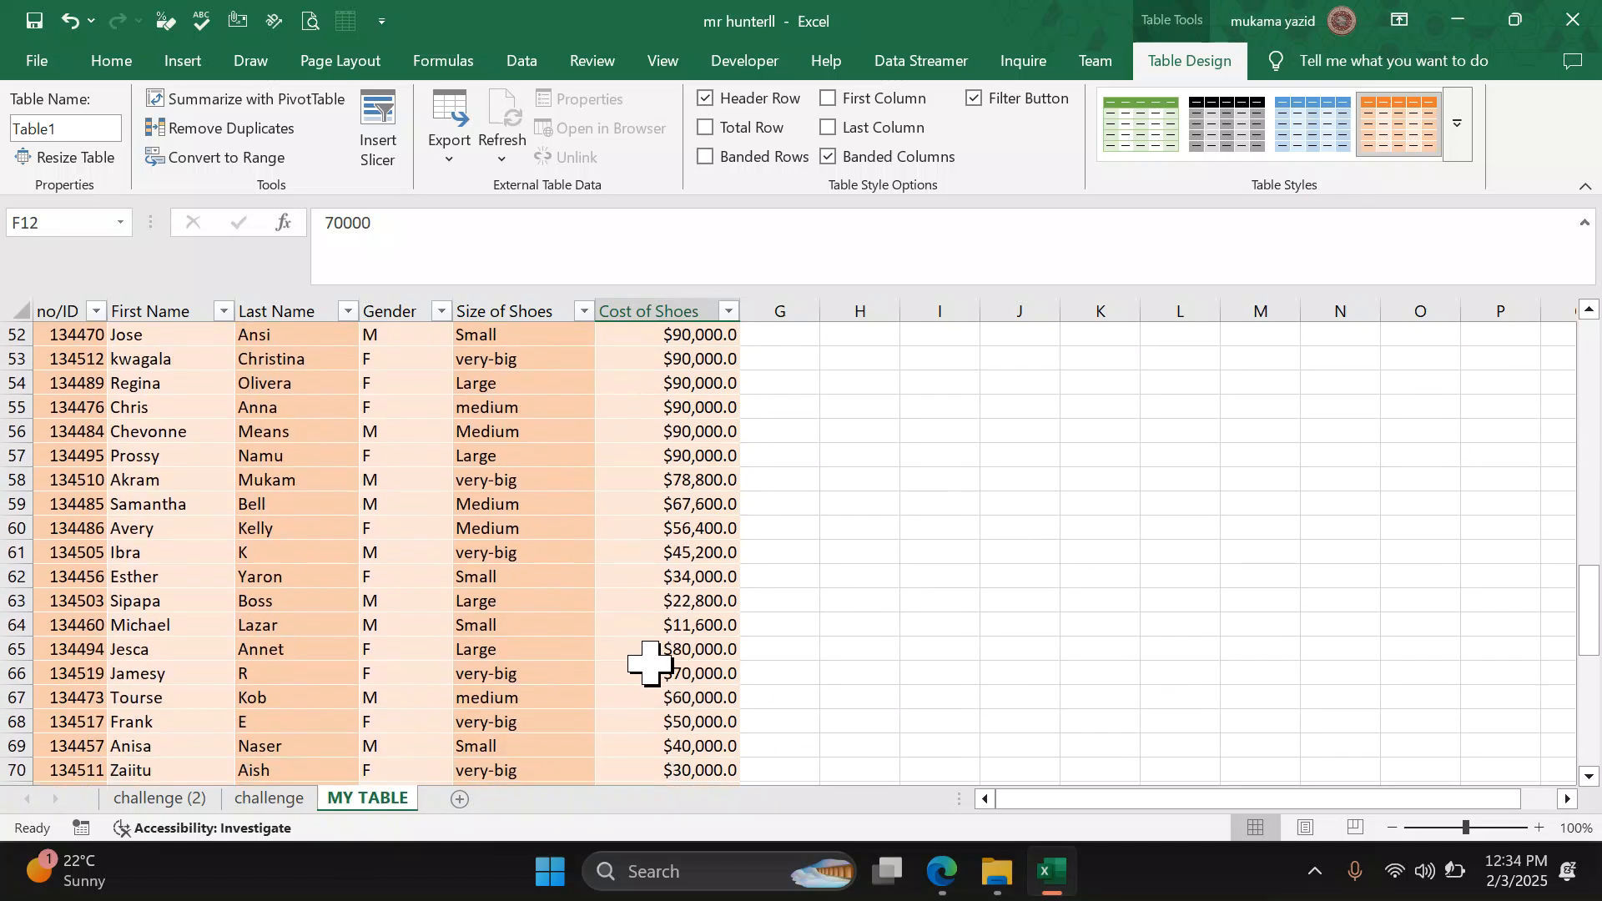
scroll(518, 723, down, 1)
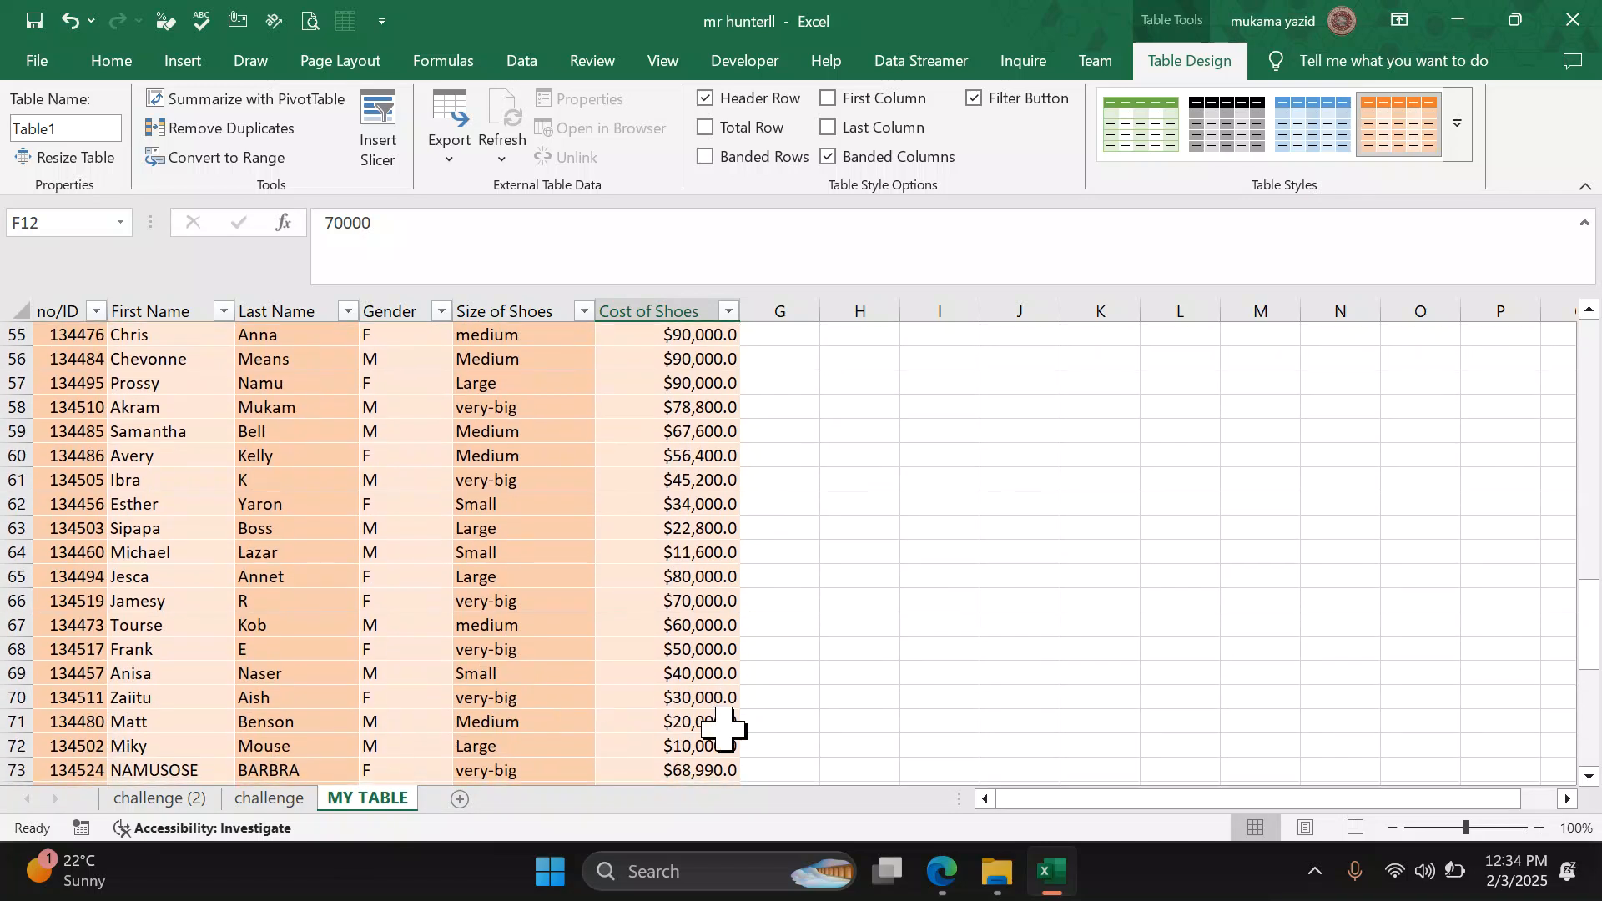
Step: Check the naming task in the challenge PDF in Edge and rename the table on MY TABLE in Excel as firsttable
click(942, 871)
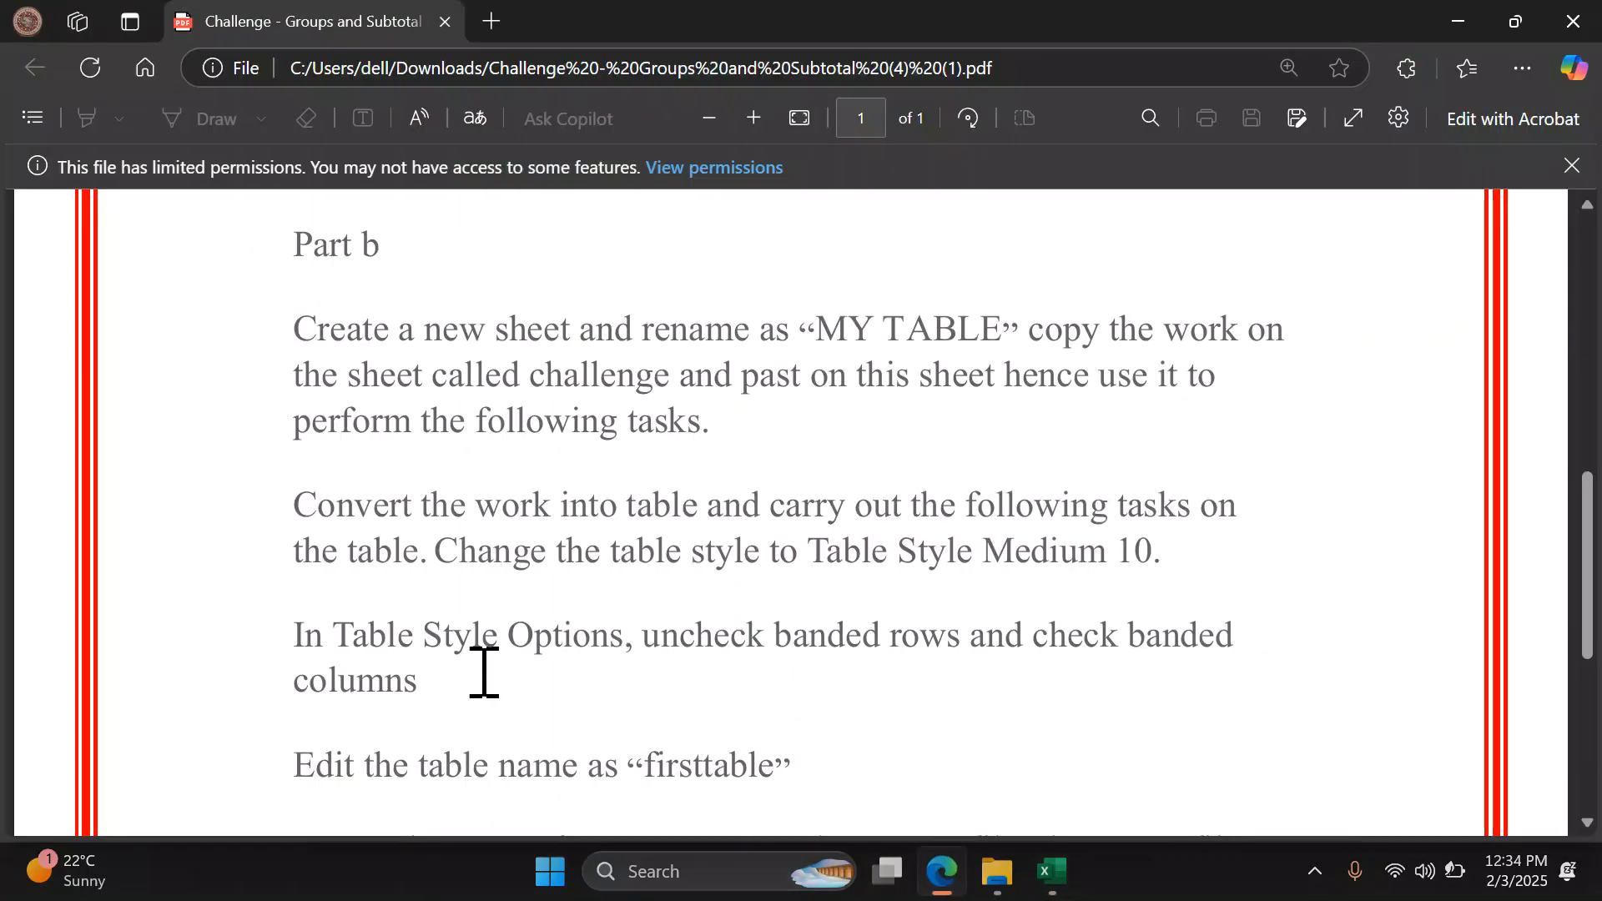
scroll(465, 729, down, 3)
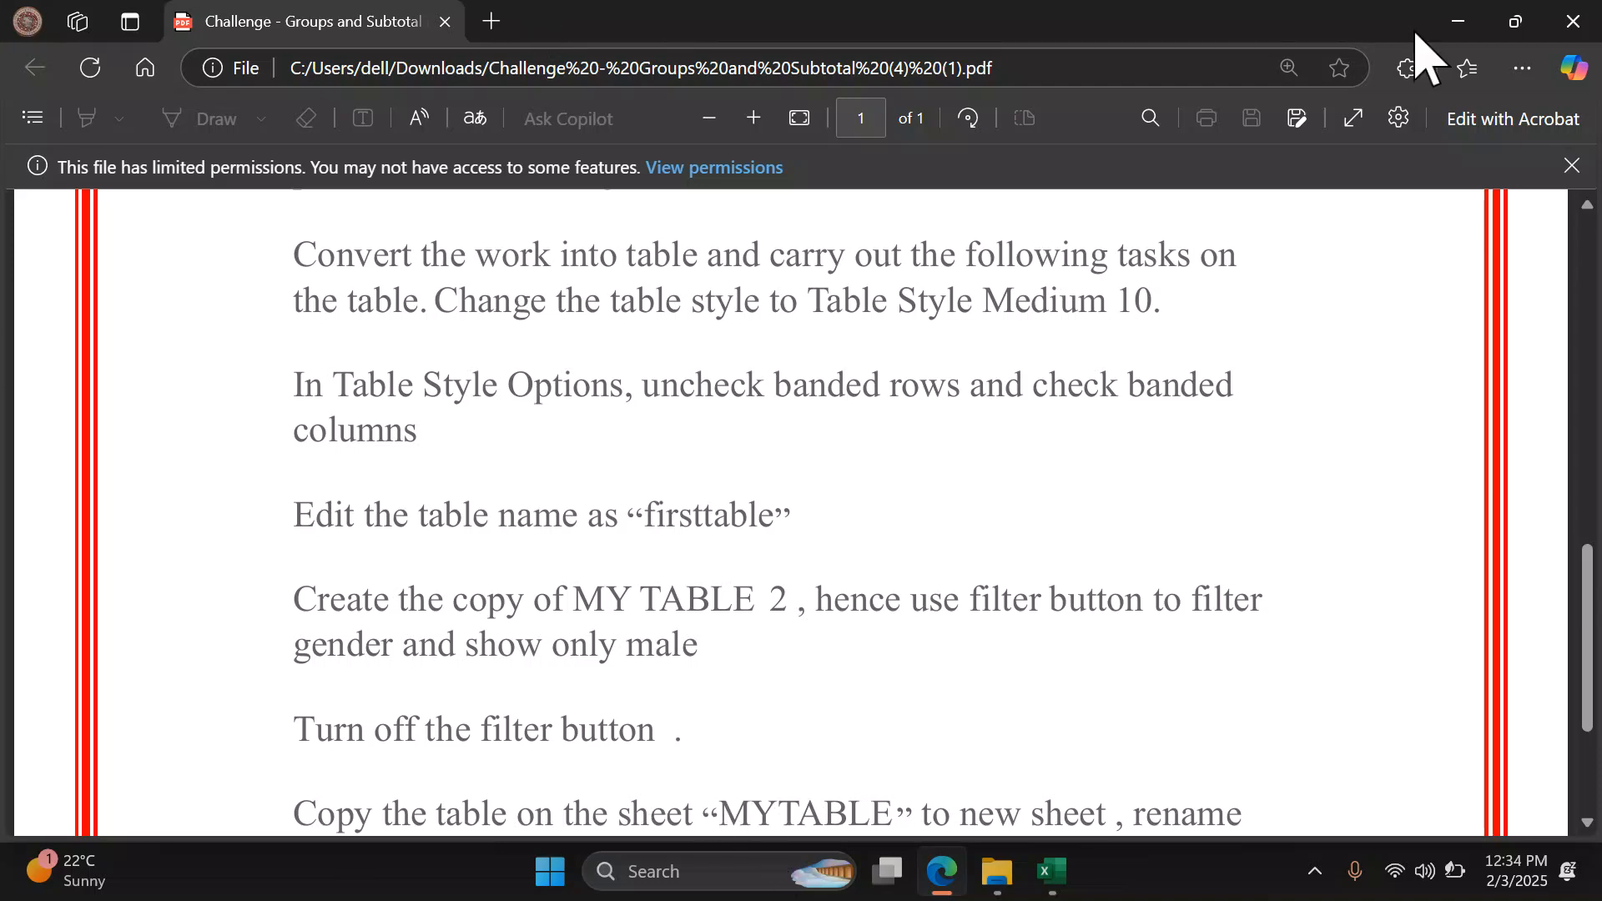
click(1050, 873)
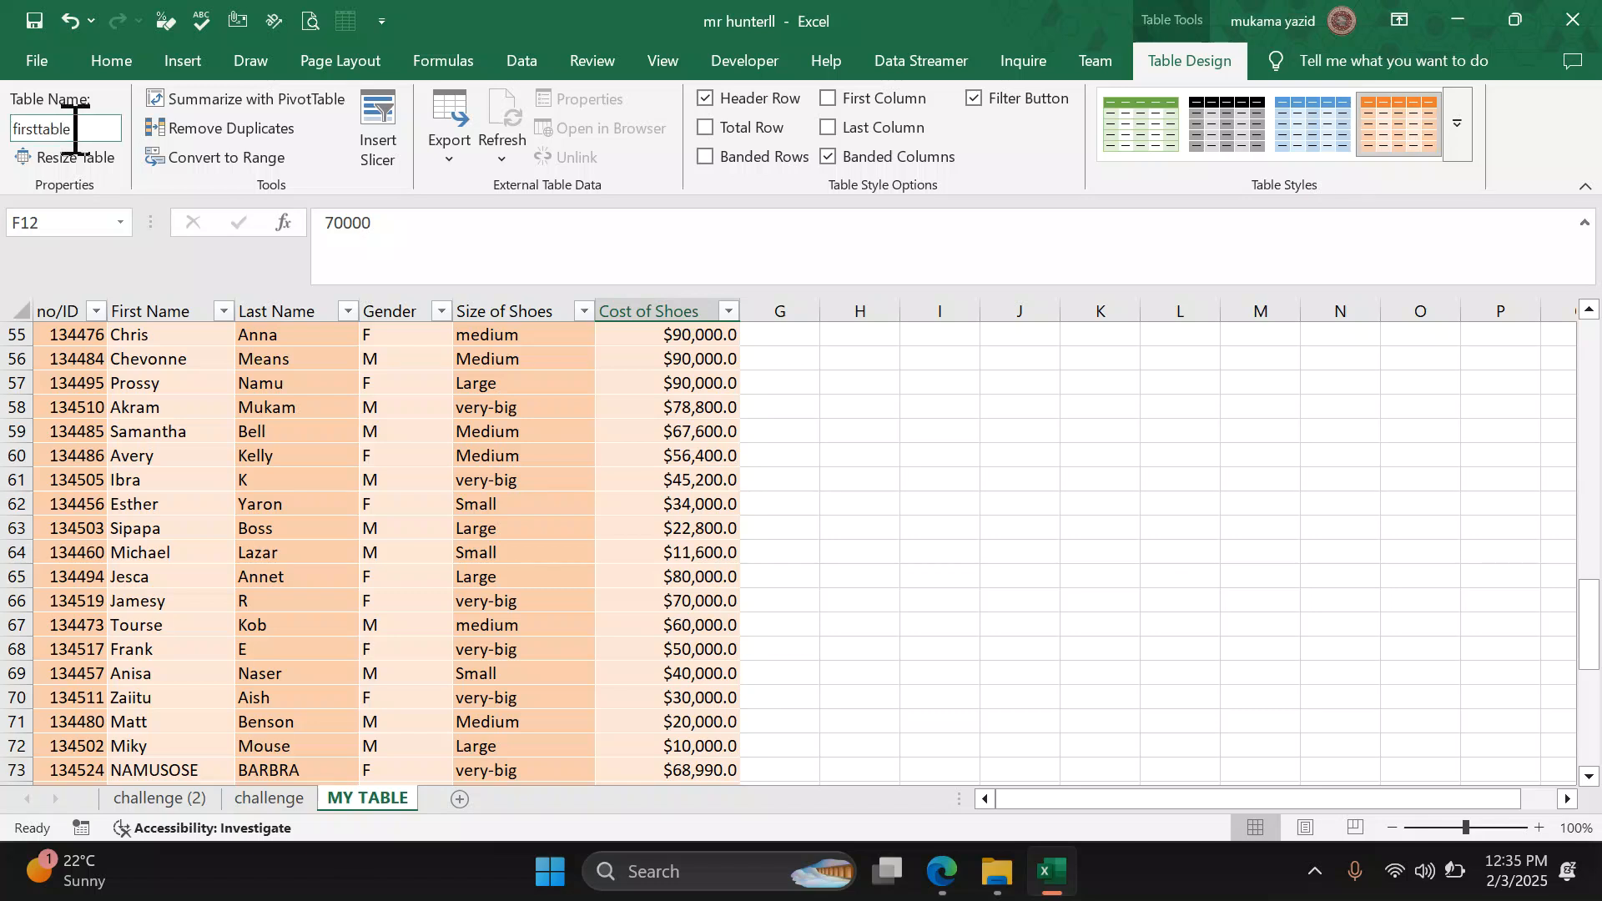
click(973, 342)
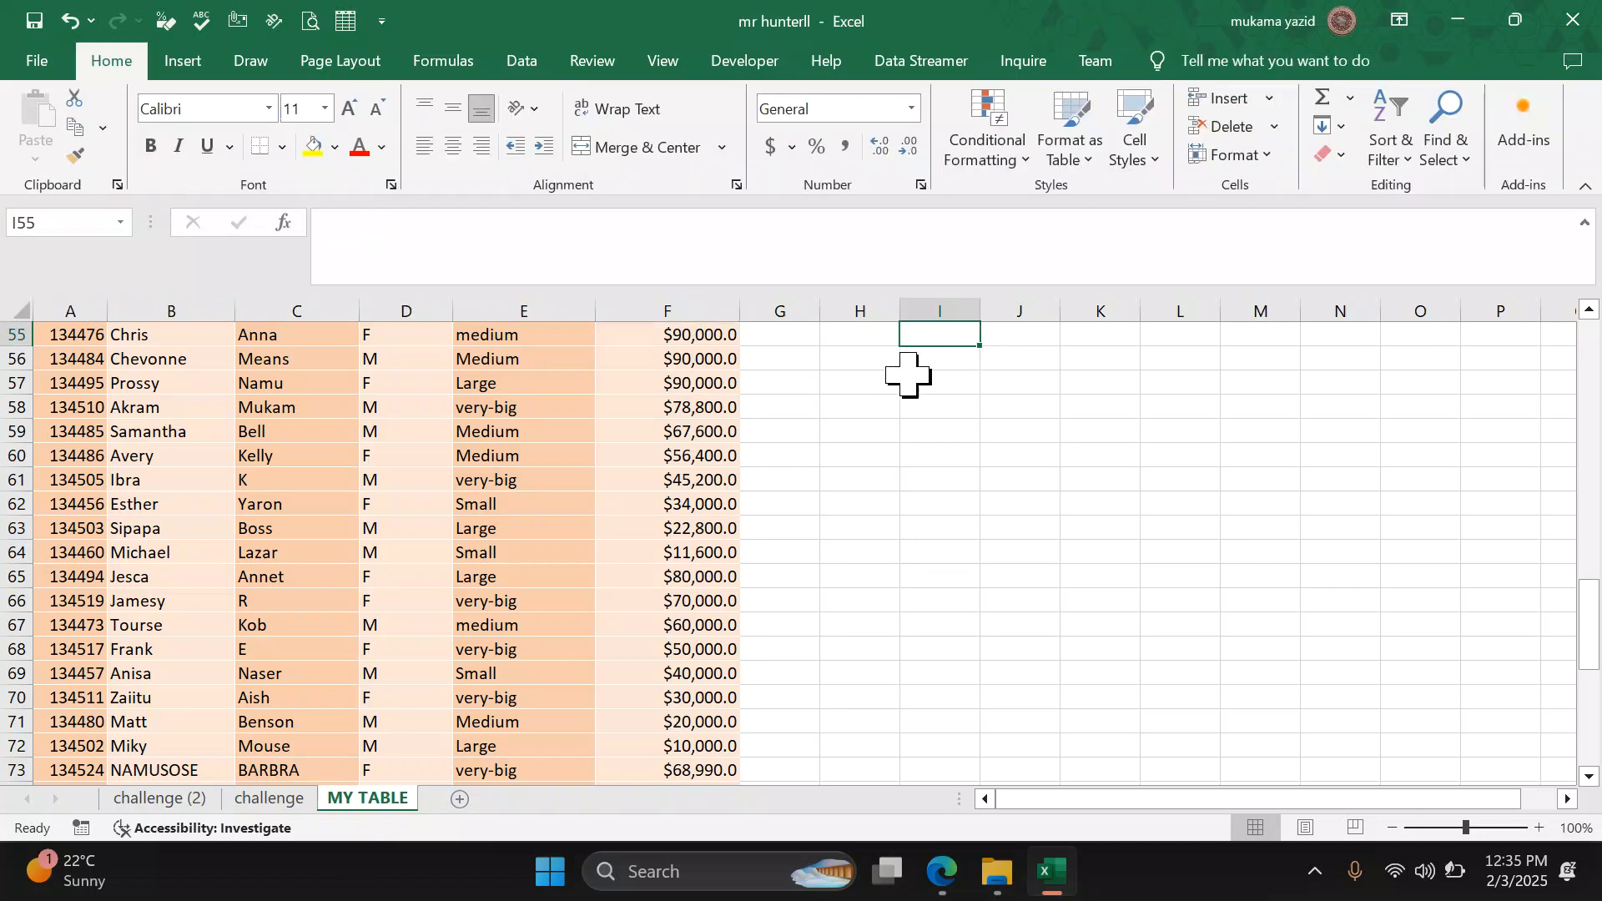
click(576, 428)
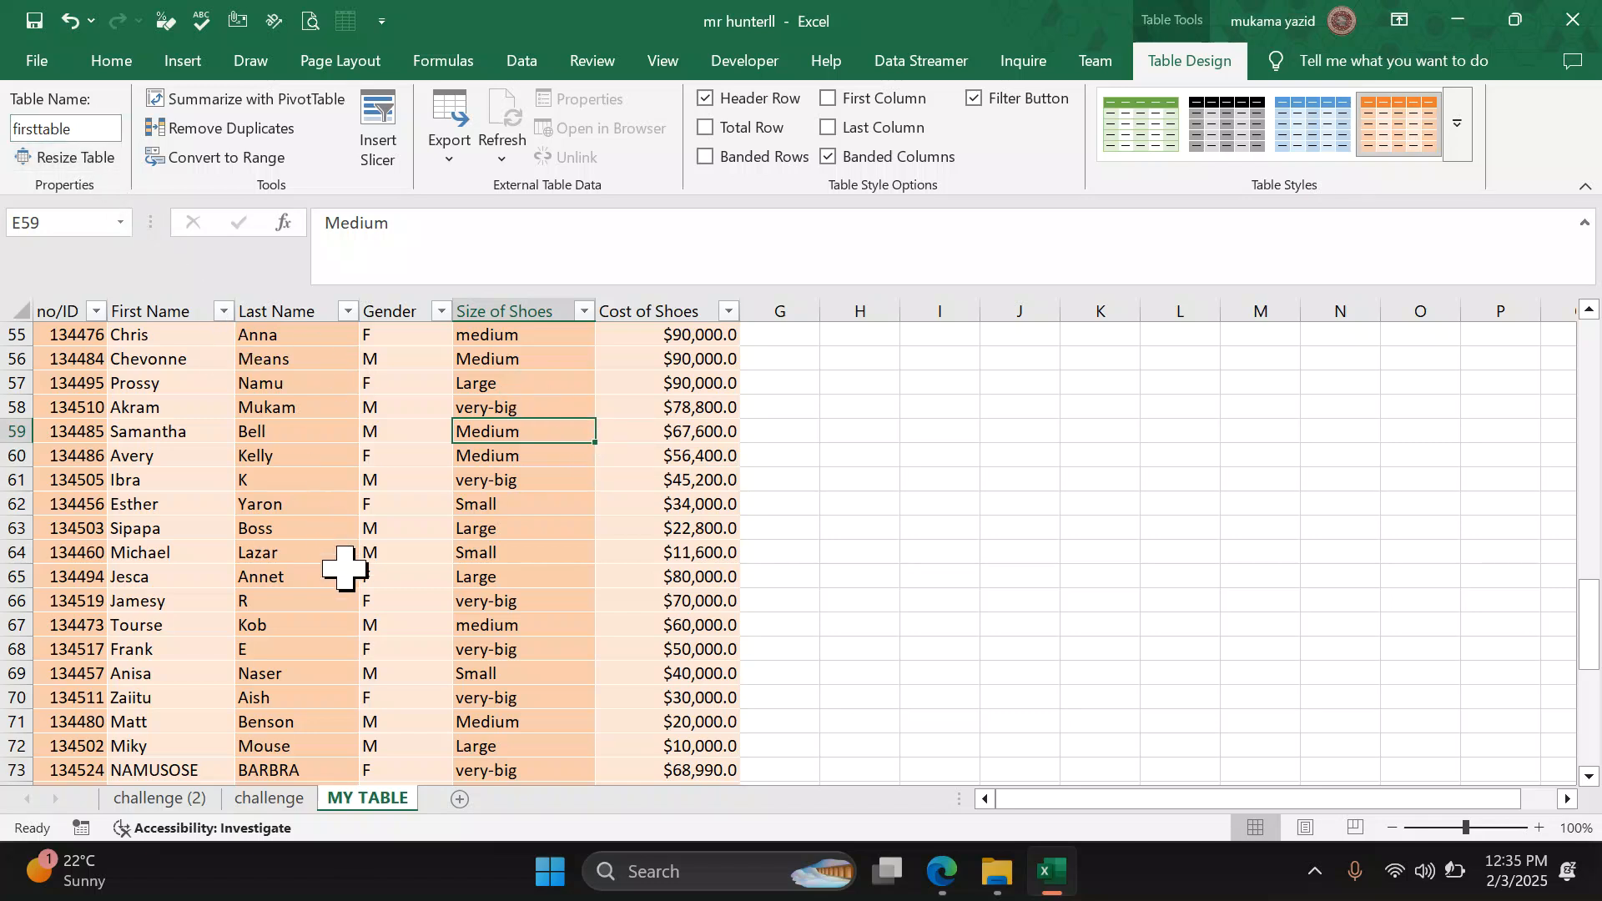
Step: Read the remaining tasks in the challenge PDF in Edge and duplicate the MY TABLE sheet in Excel, placing the copy after the original
click(1070, 890)
click(997, 871)
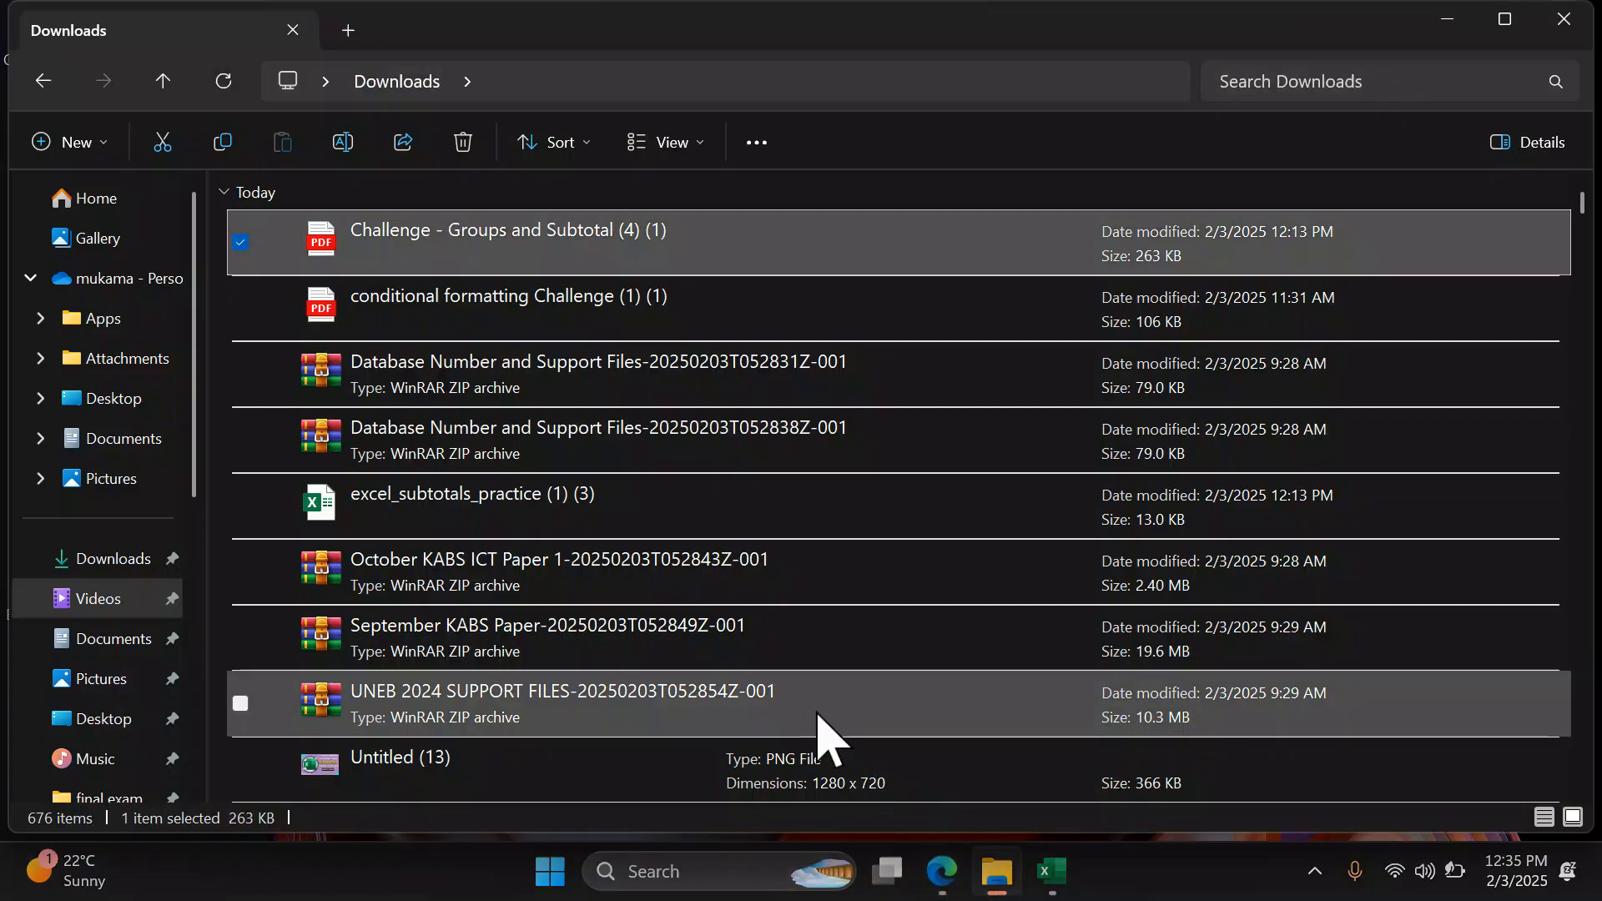
click(941, 871)
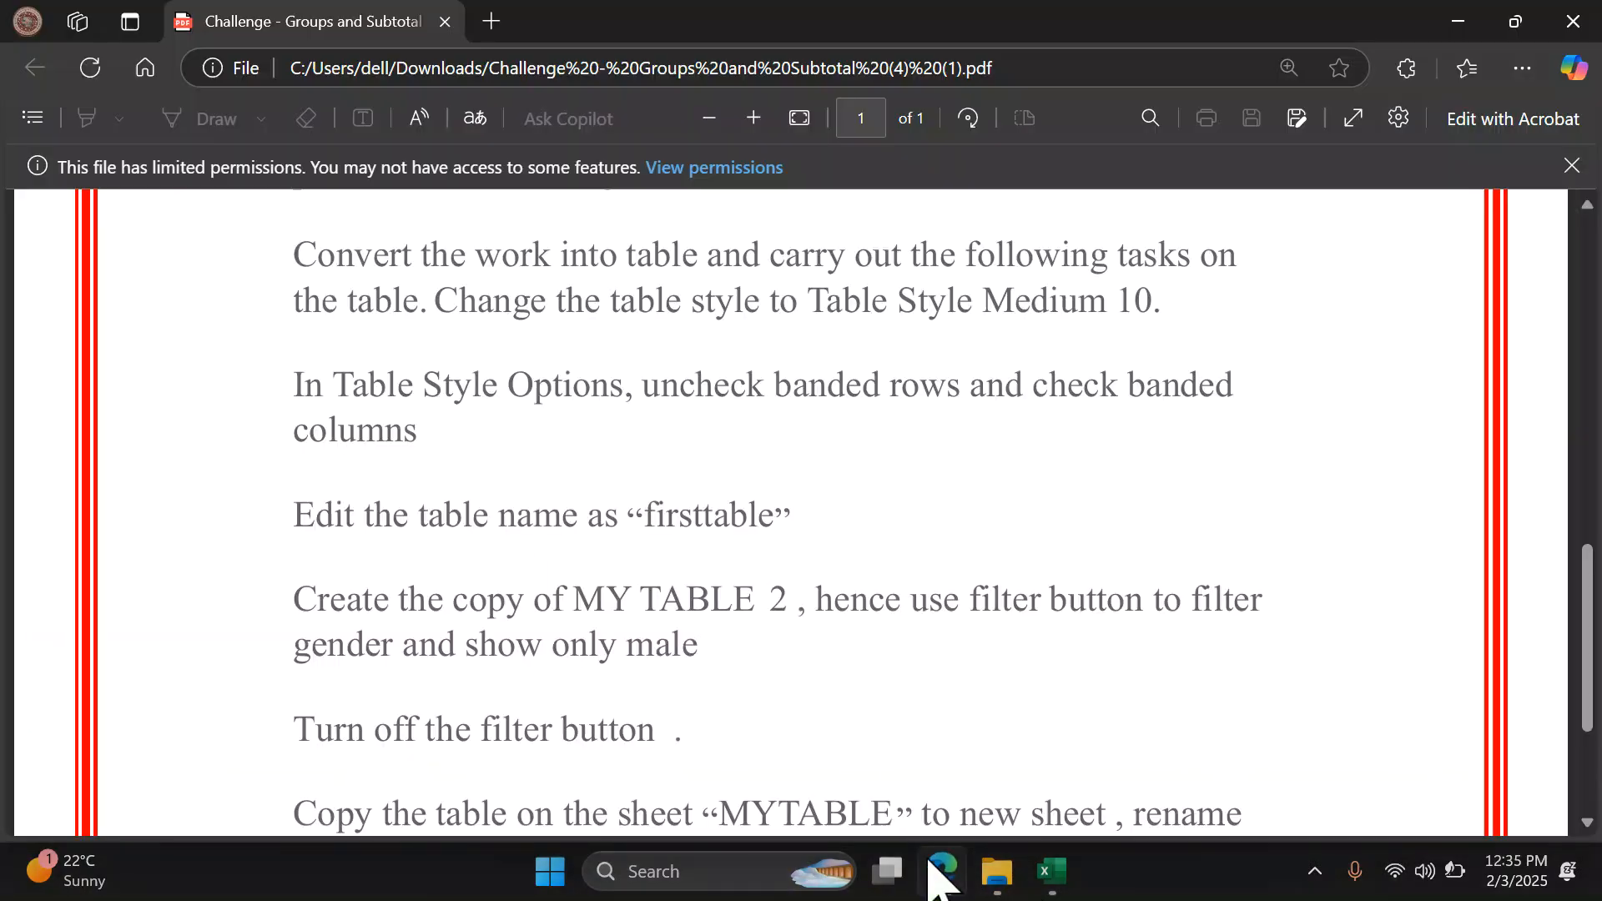
scroll(440, 500, down, 5)
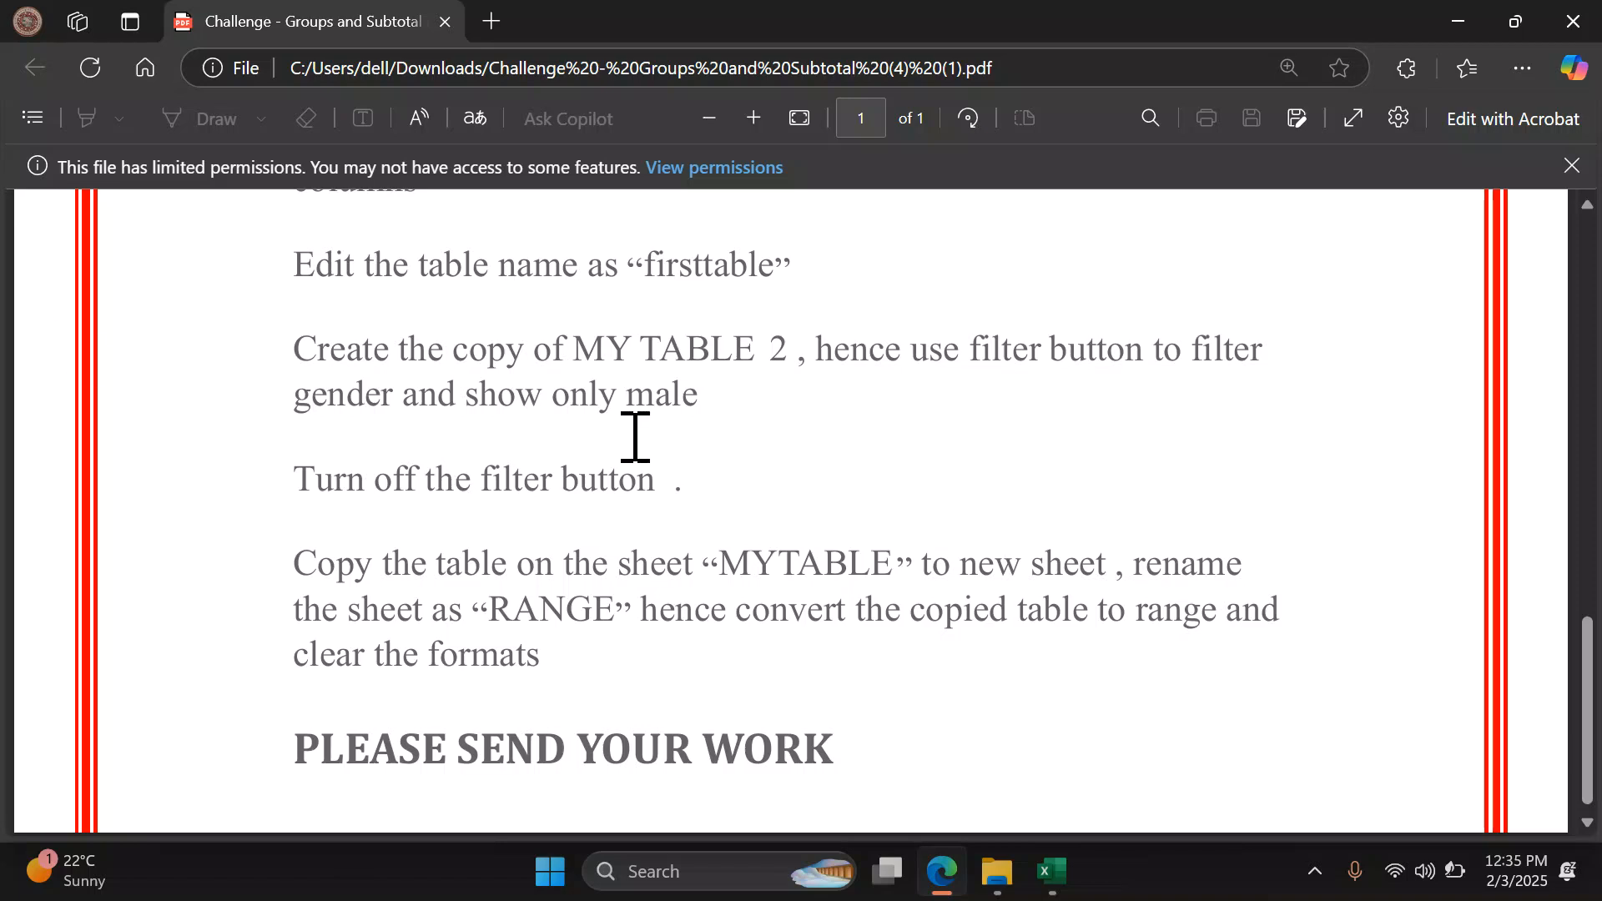
click(1050, 872)
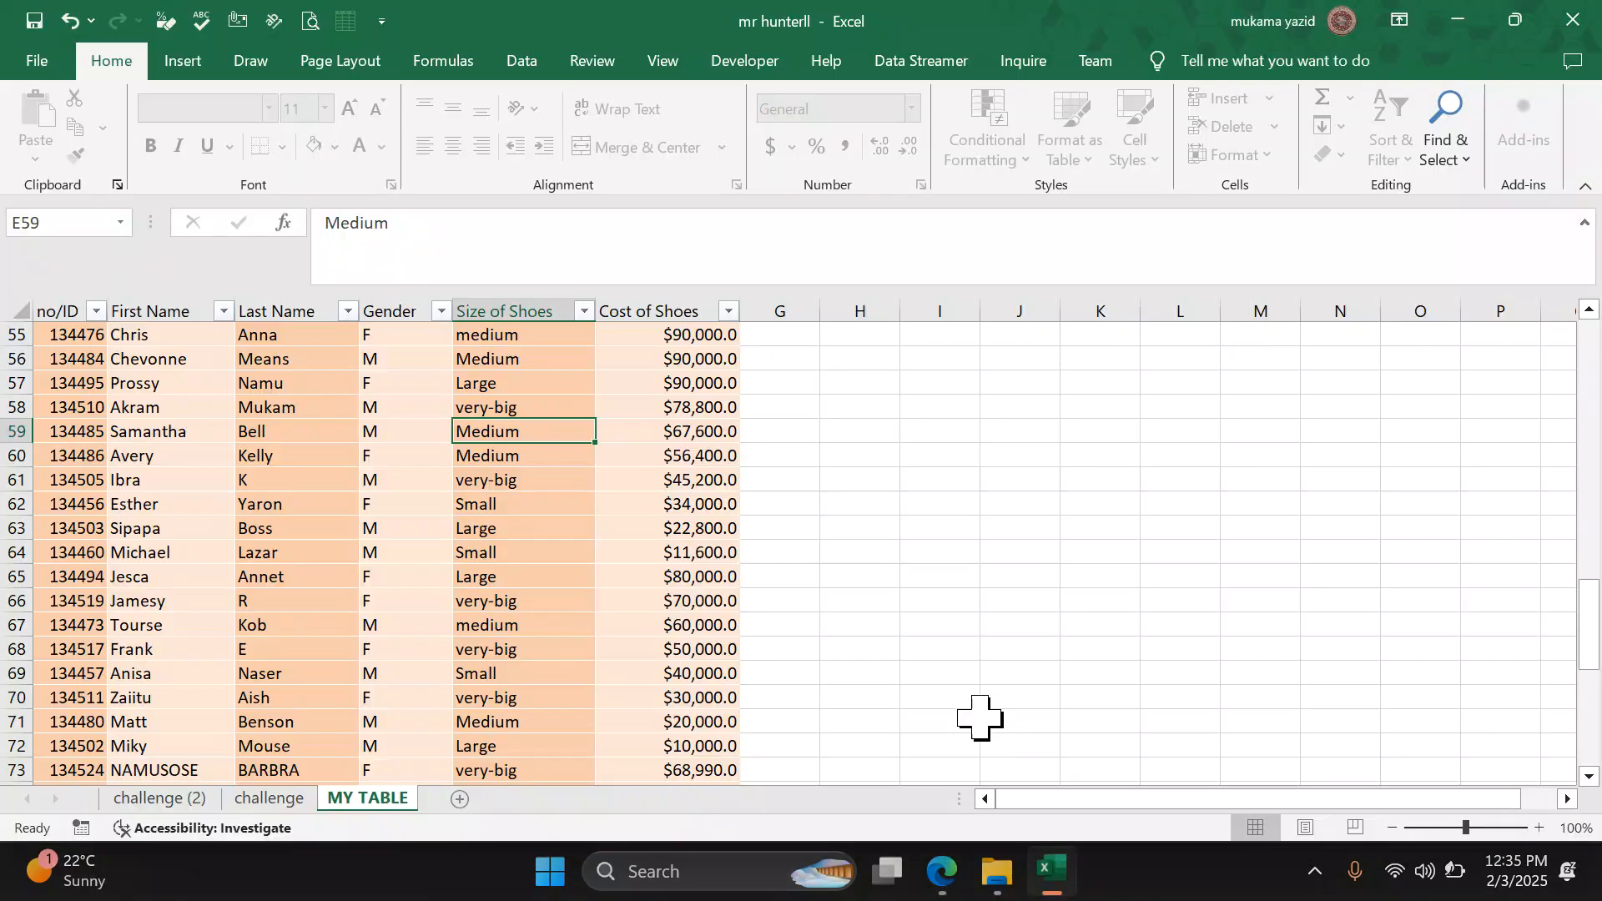
click(360, 526)
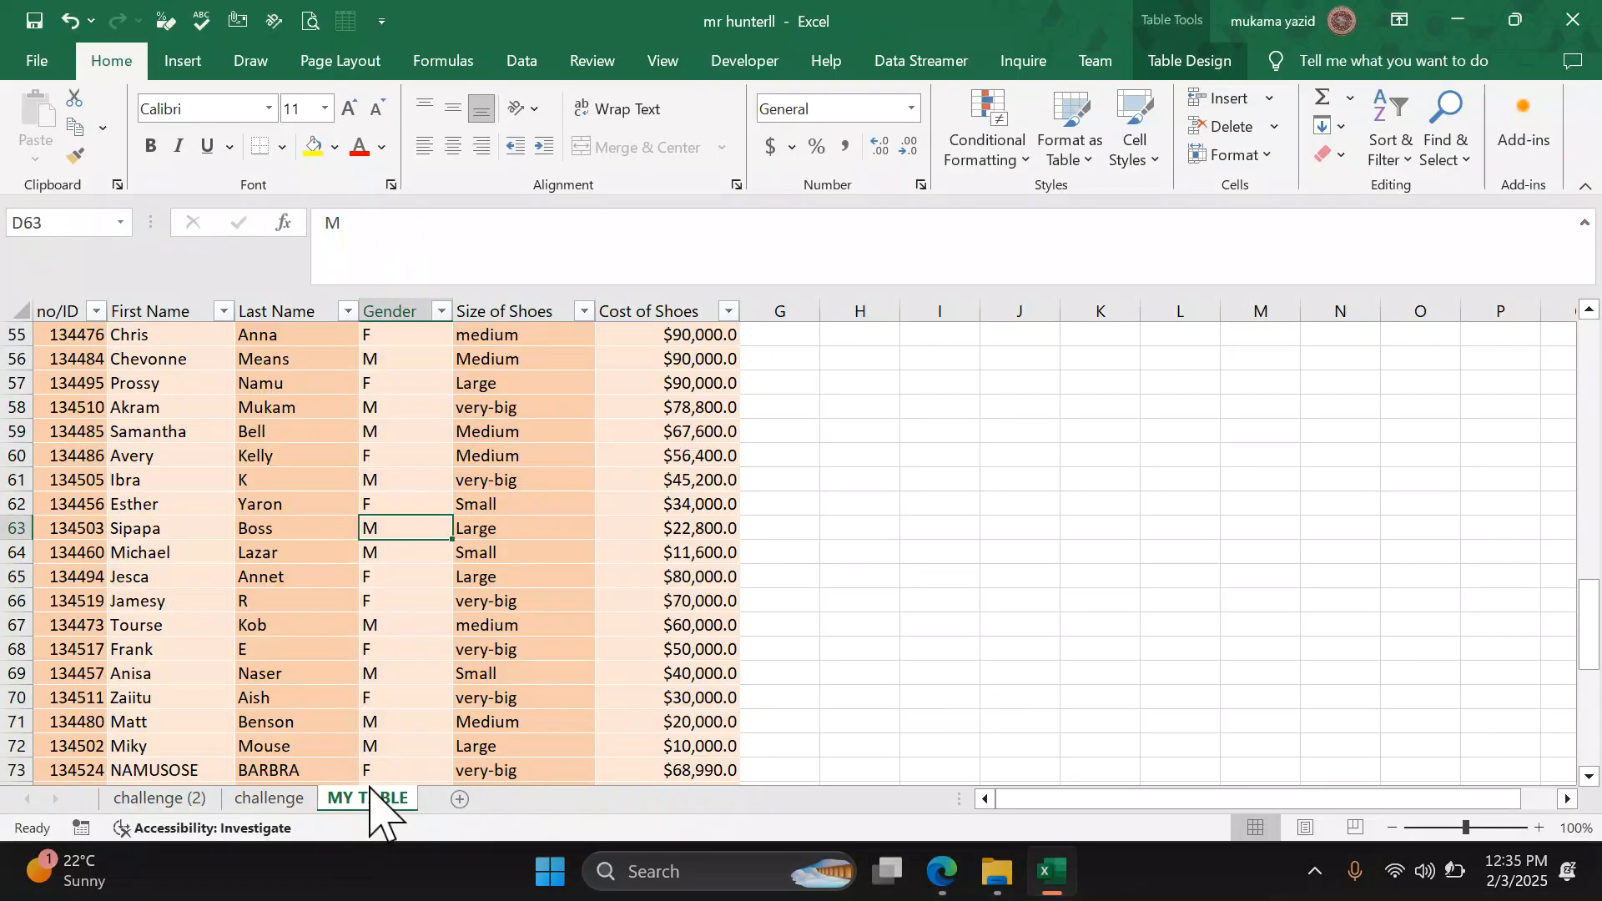
drag(370, 789, 368, 772)
drag(369, 772, 444, 801)
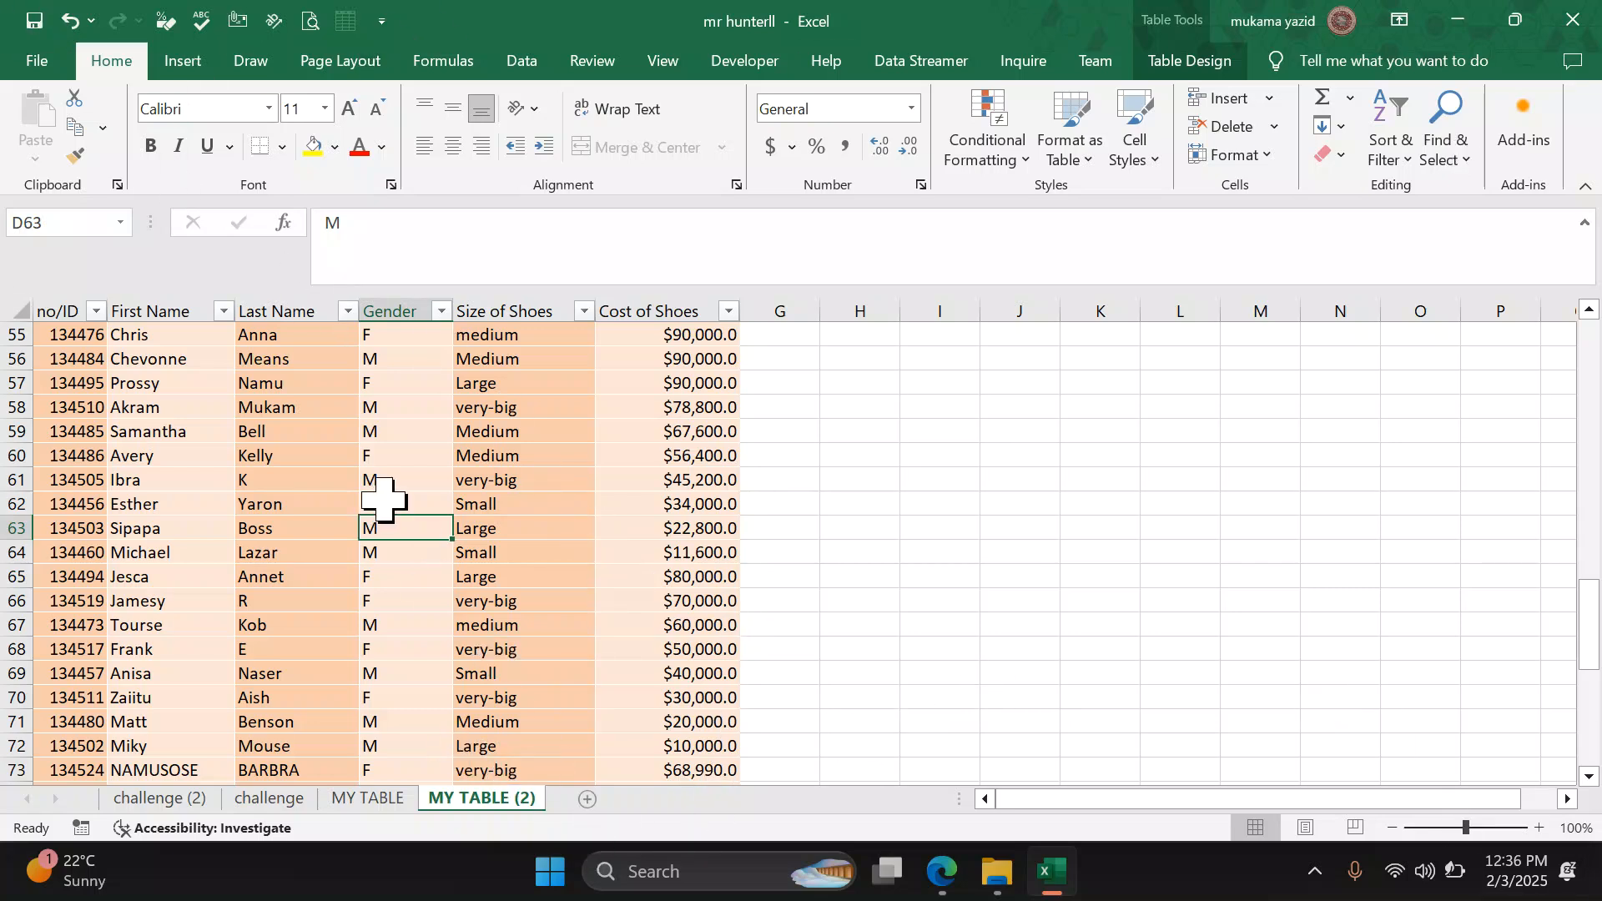
Step: Filter the Gender column on MY TABLE (2) to show only M and review the filtered rows down to the last record
scroll(429, 377, up, 16)
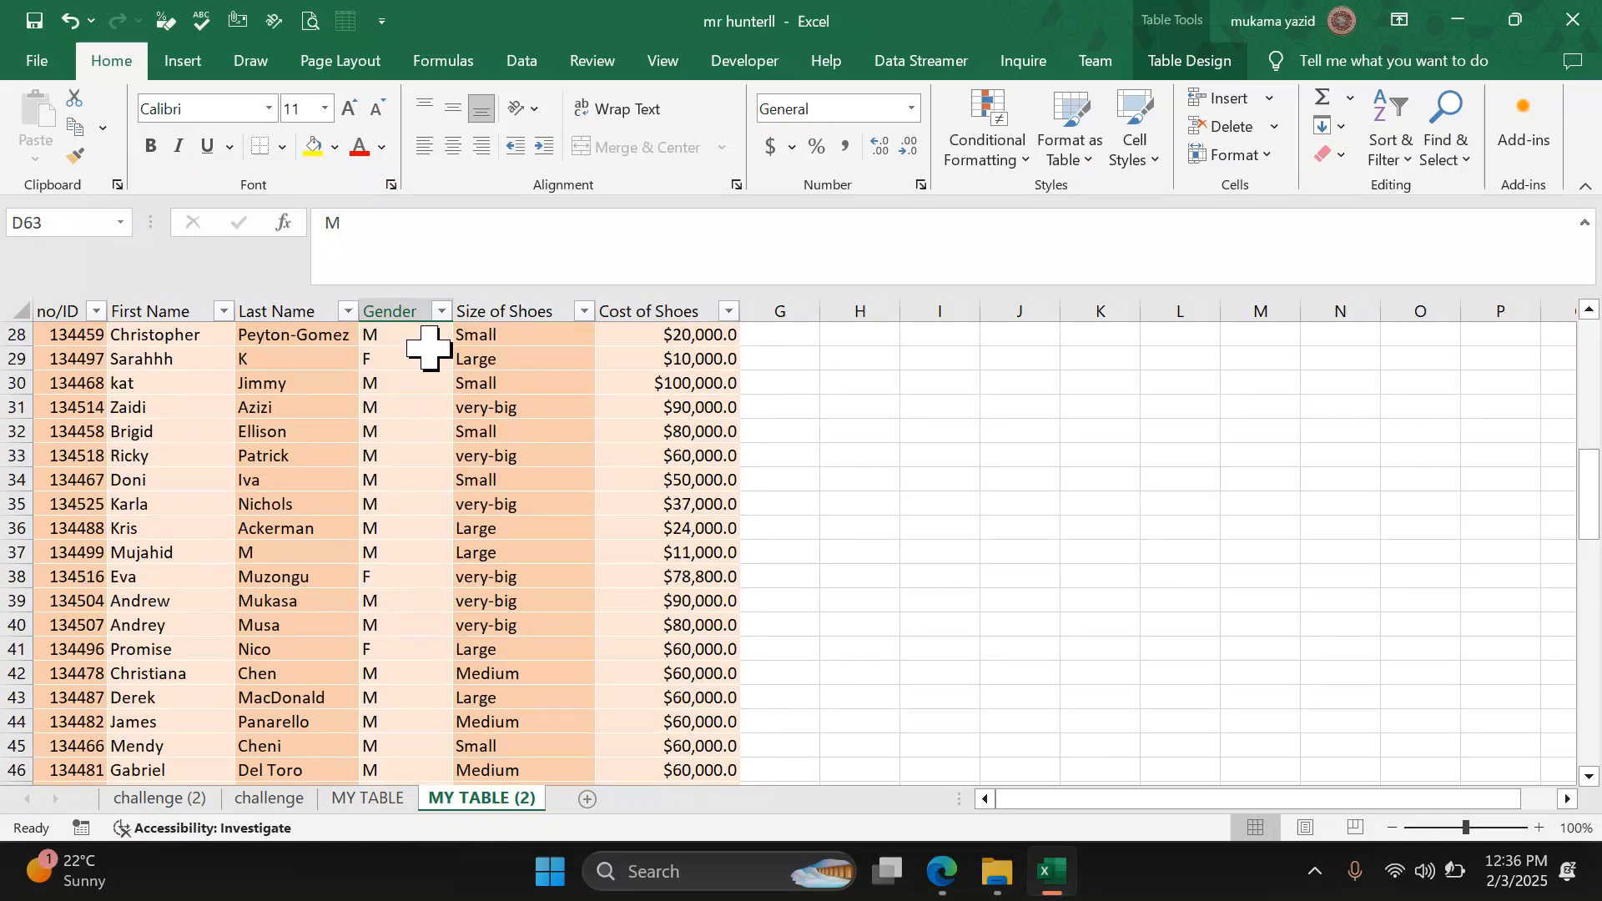
scroll(429, 346, up, 2)
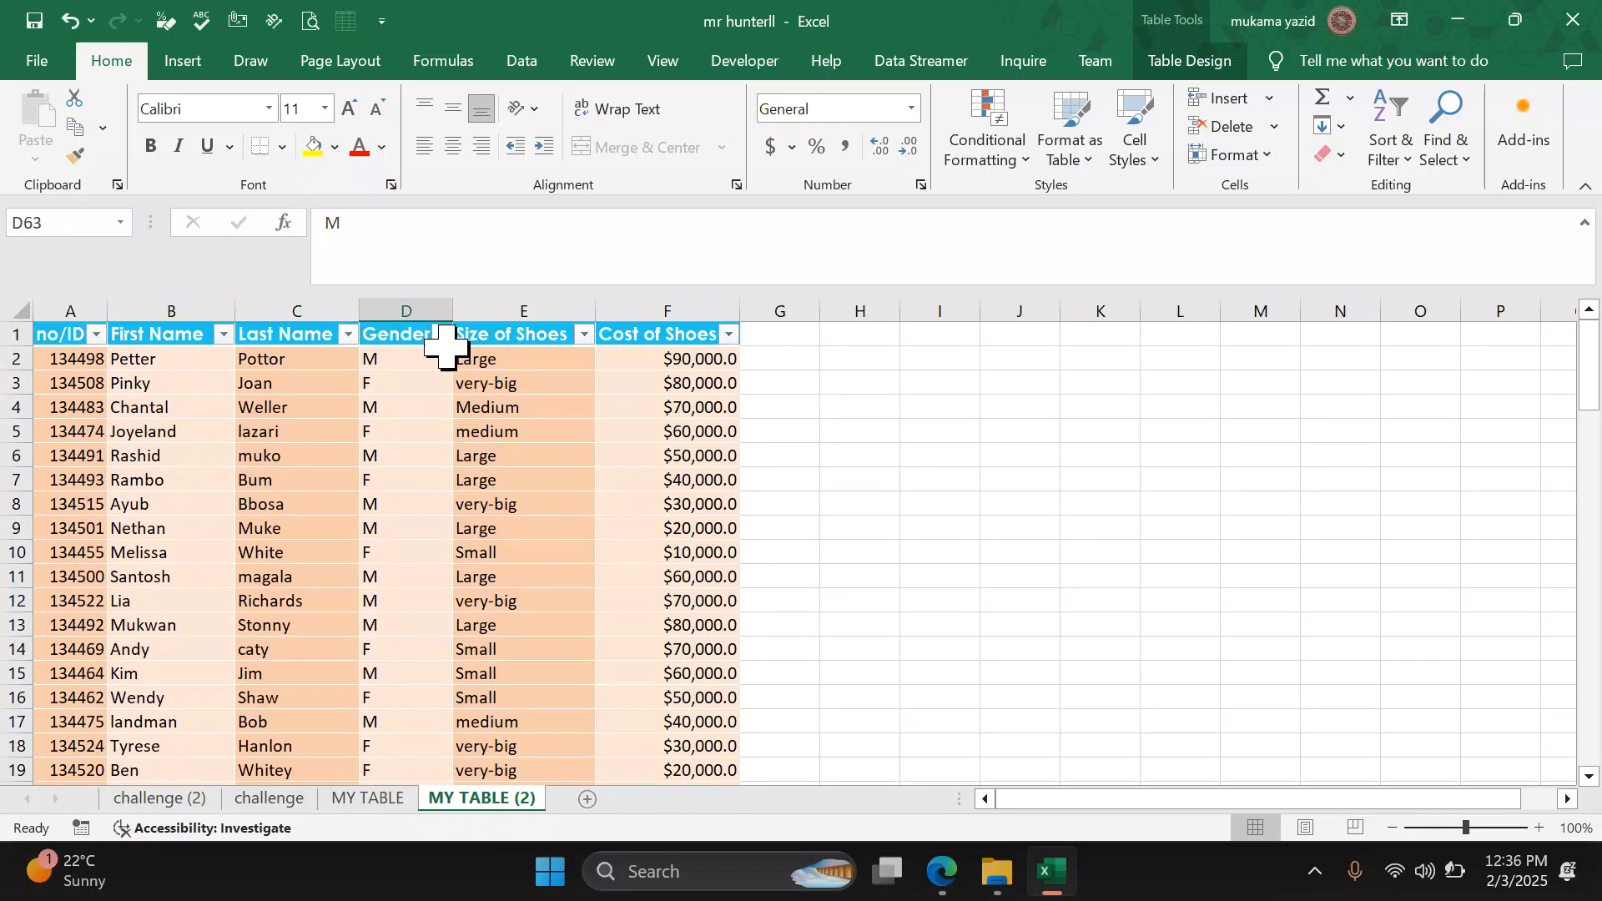
click(440, 335)
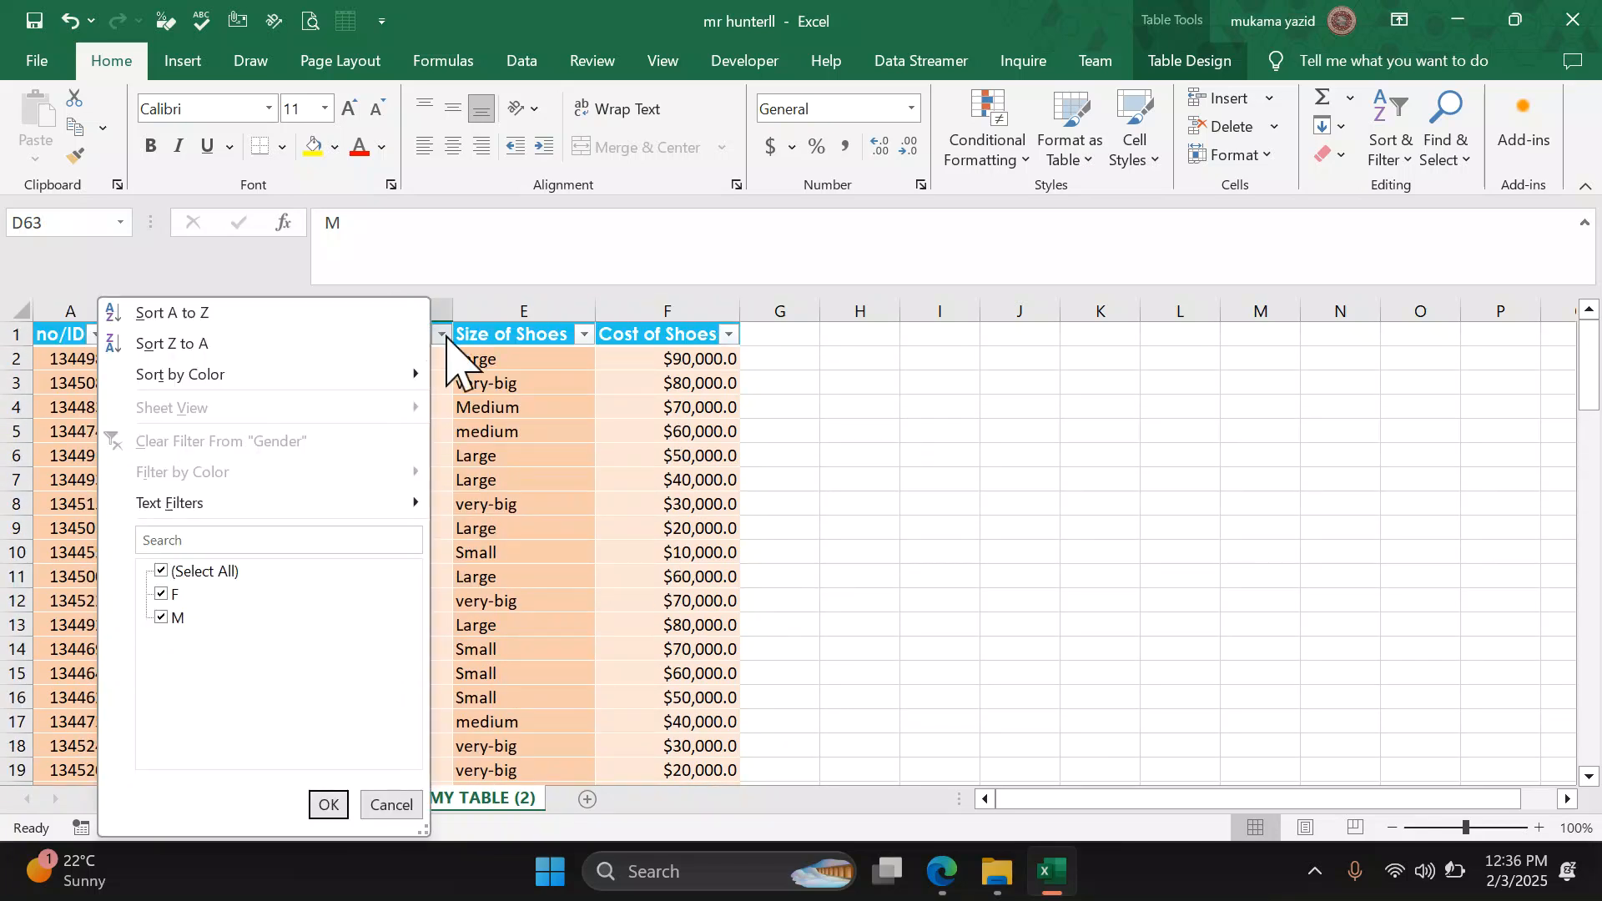
click(165, 572)
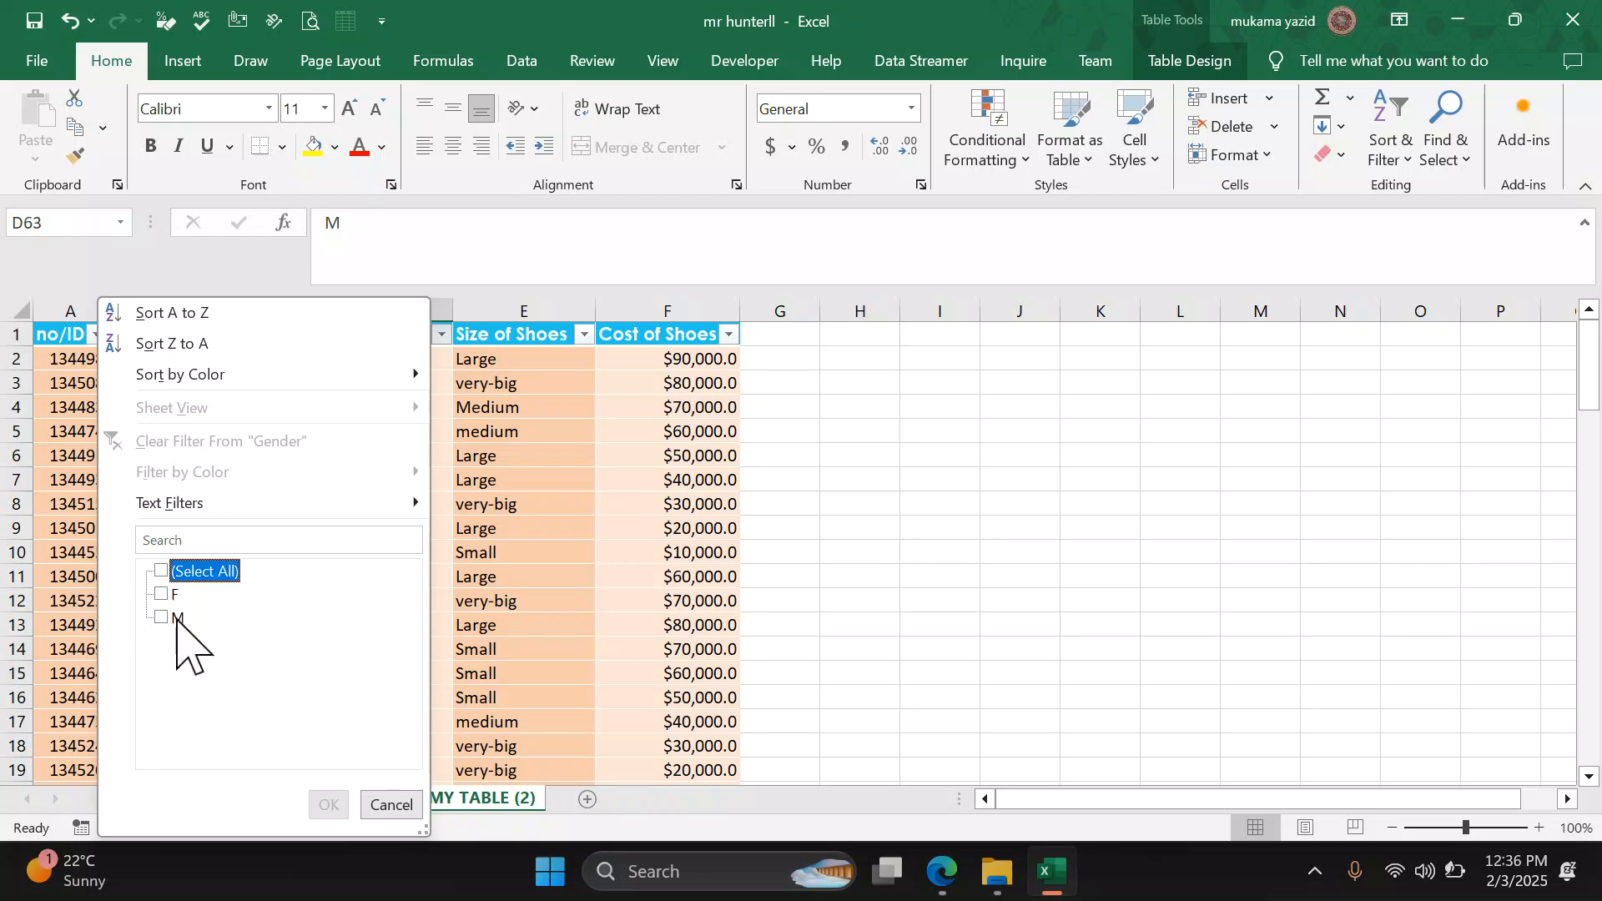
click(161, 618)
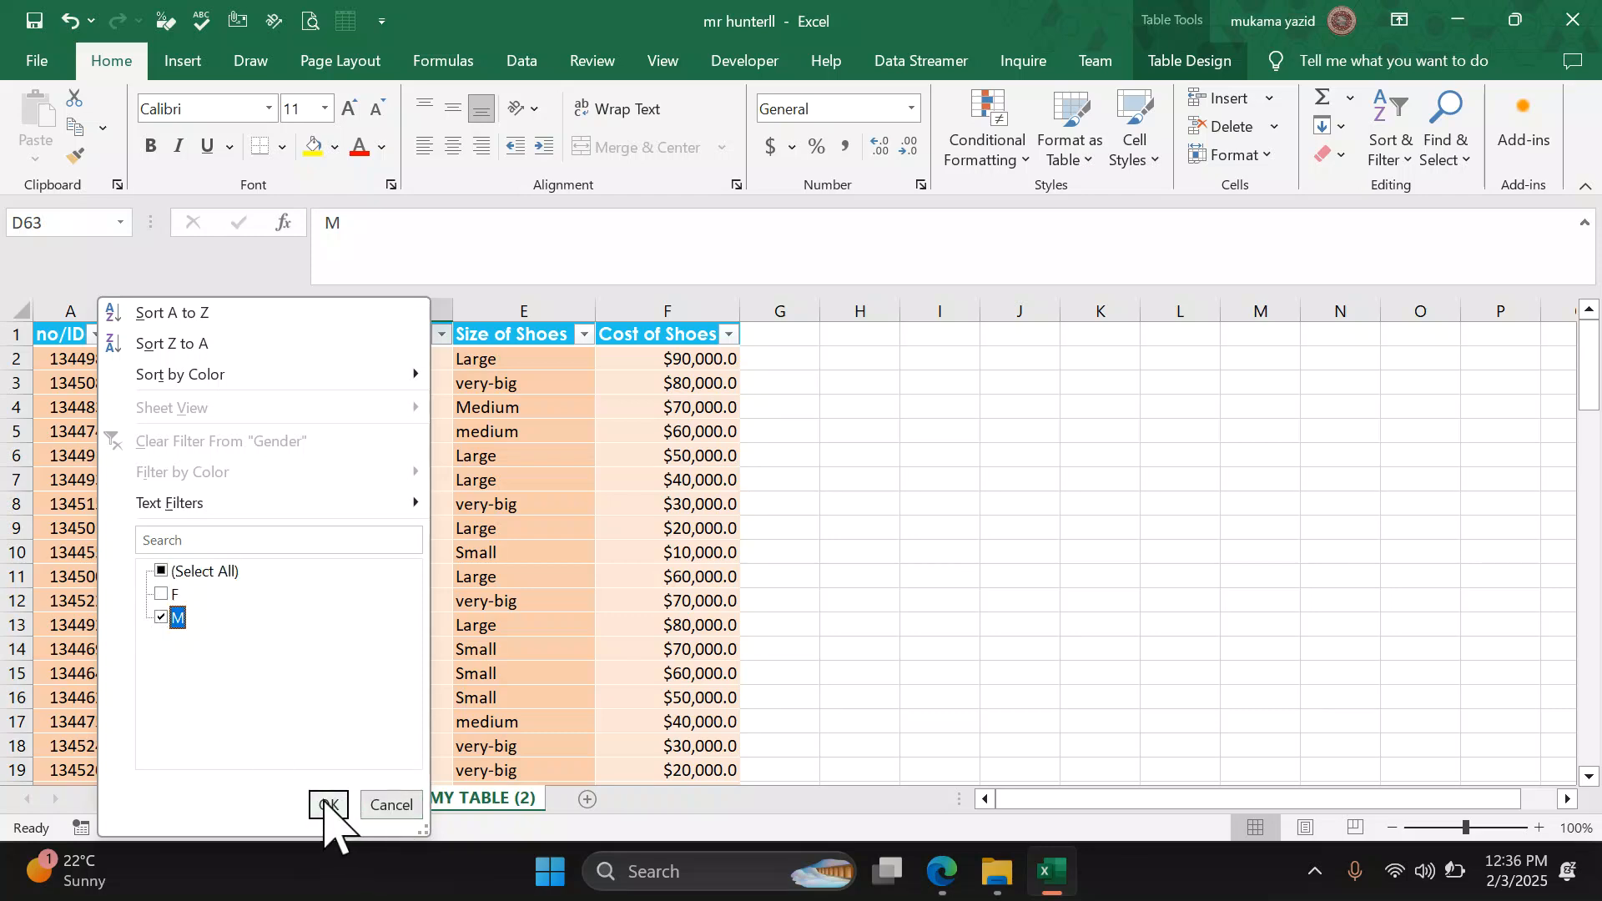
click(328, 804)
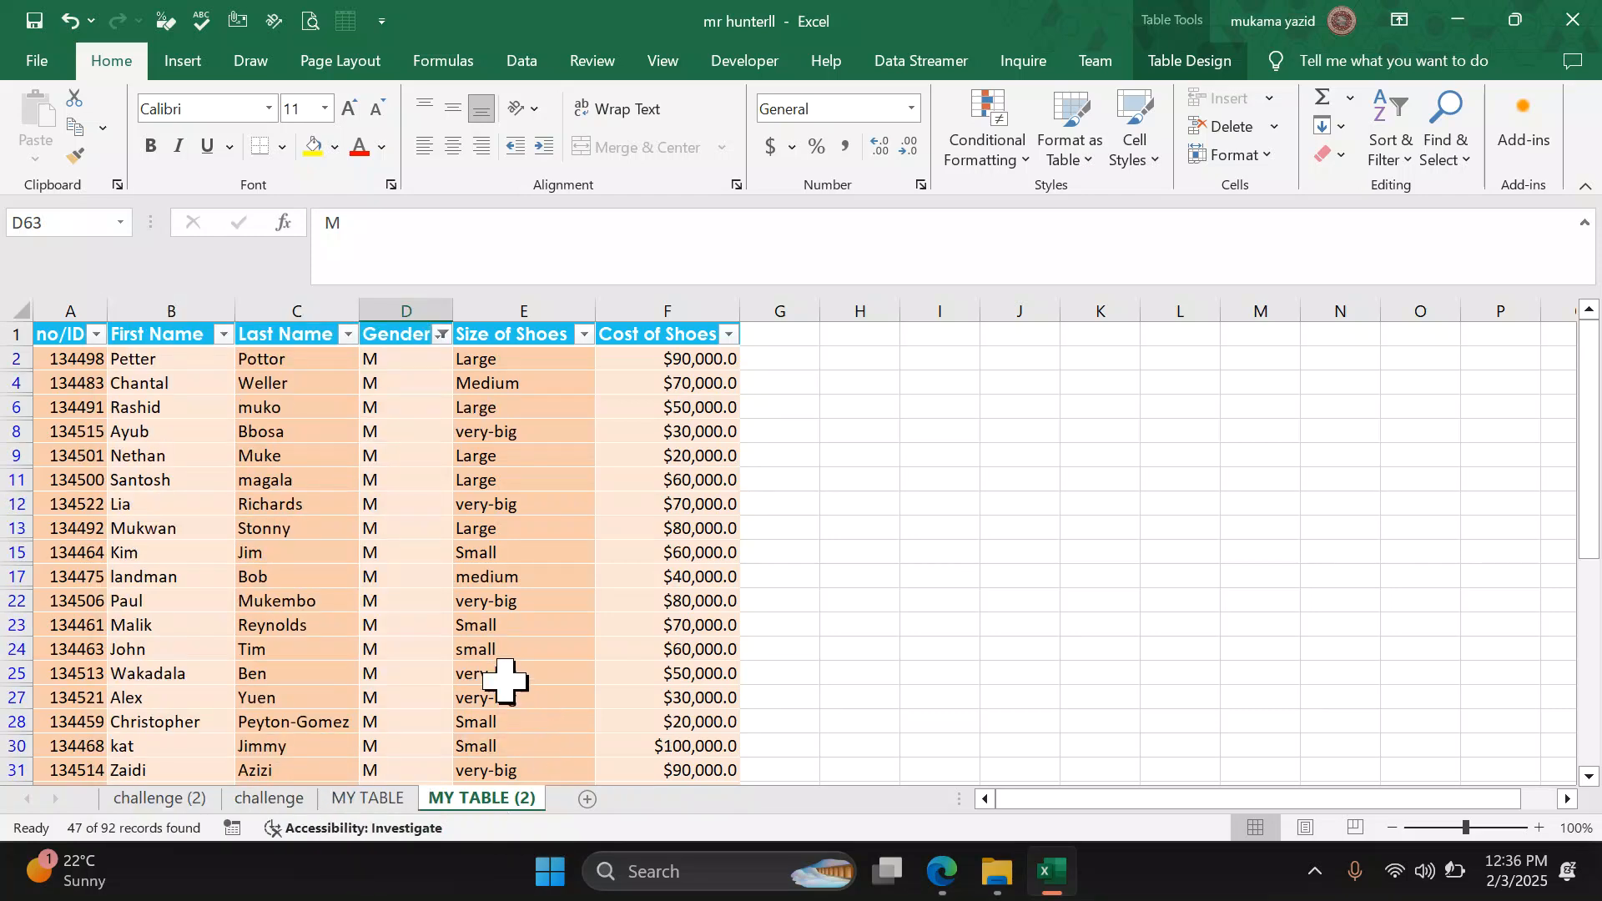
scroll(503, 675, down, 2)
scroll(590, 543, down, 9)
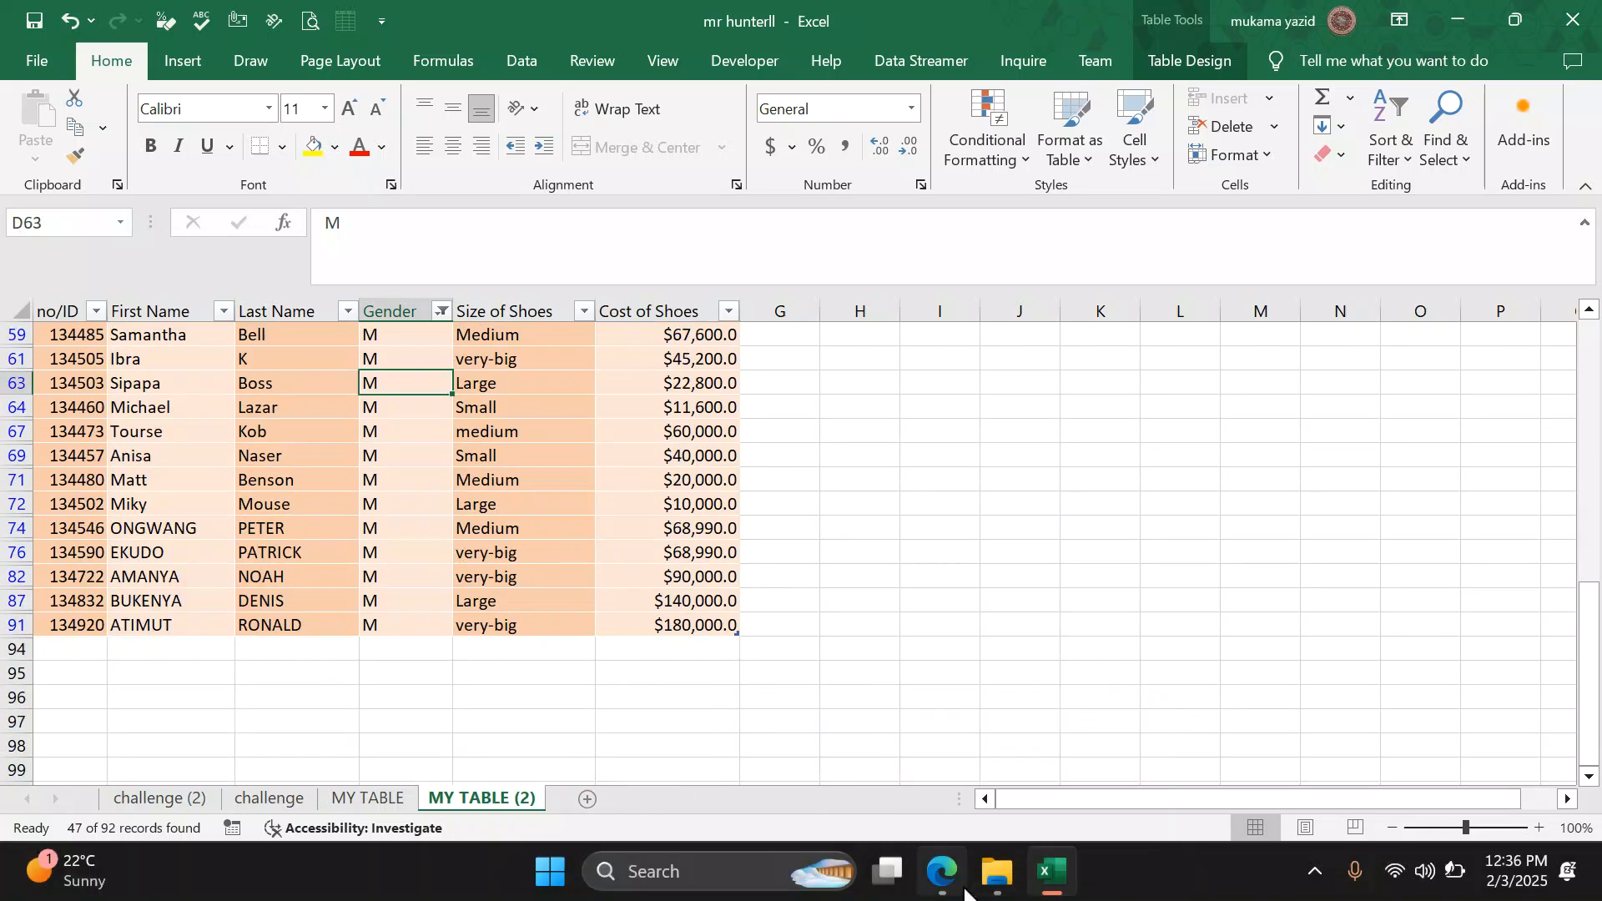
Step: Consult the filter button task in the challenge PDF, turn off Filter Button for the table on MY TABLE (2), and check its header row
click(941, 874)
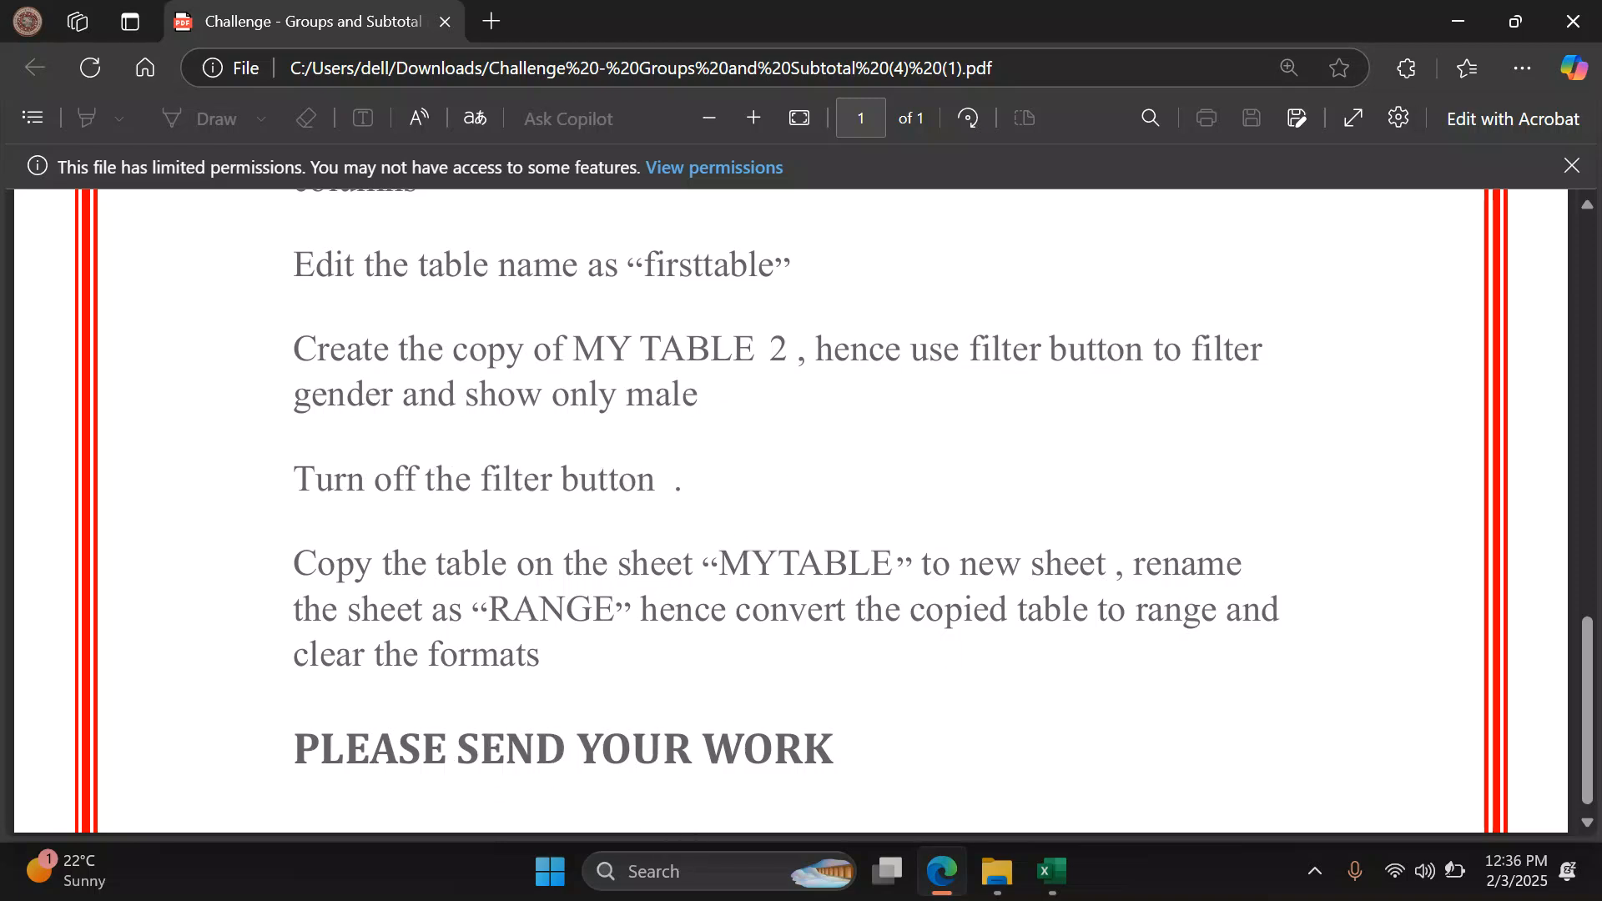
click(1053, 872)
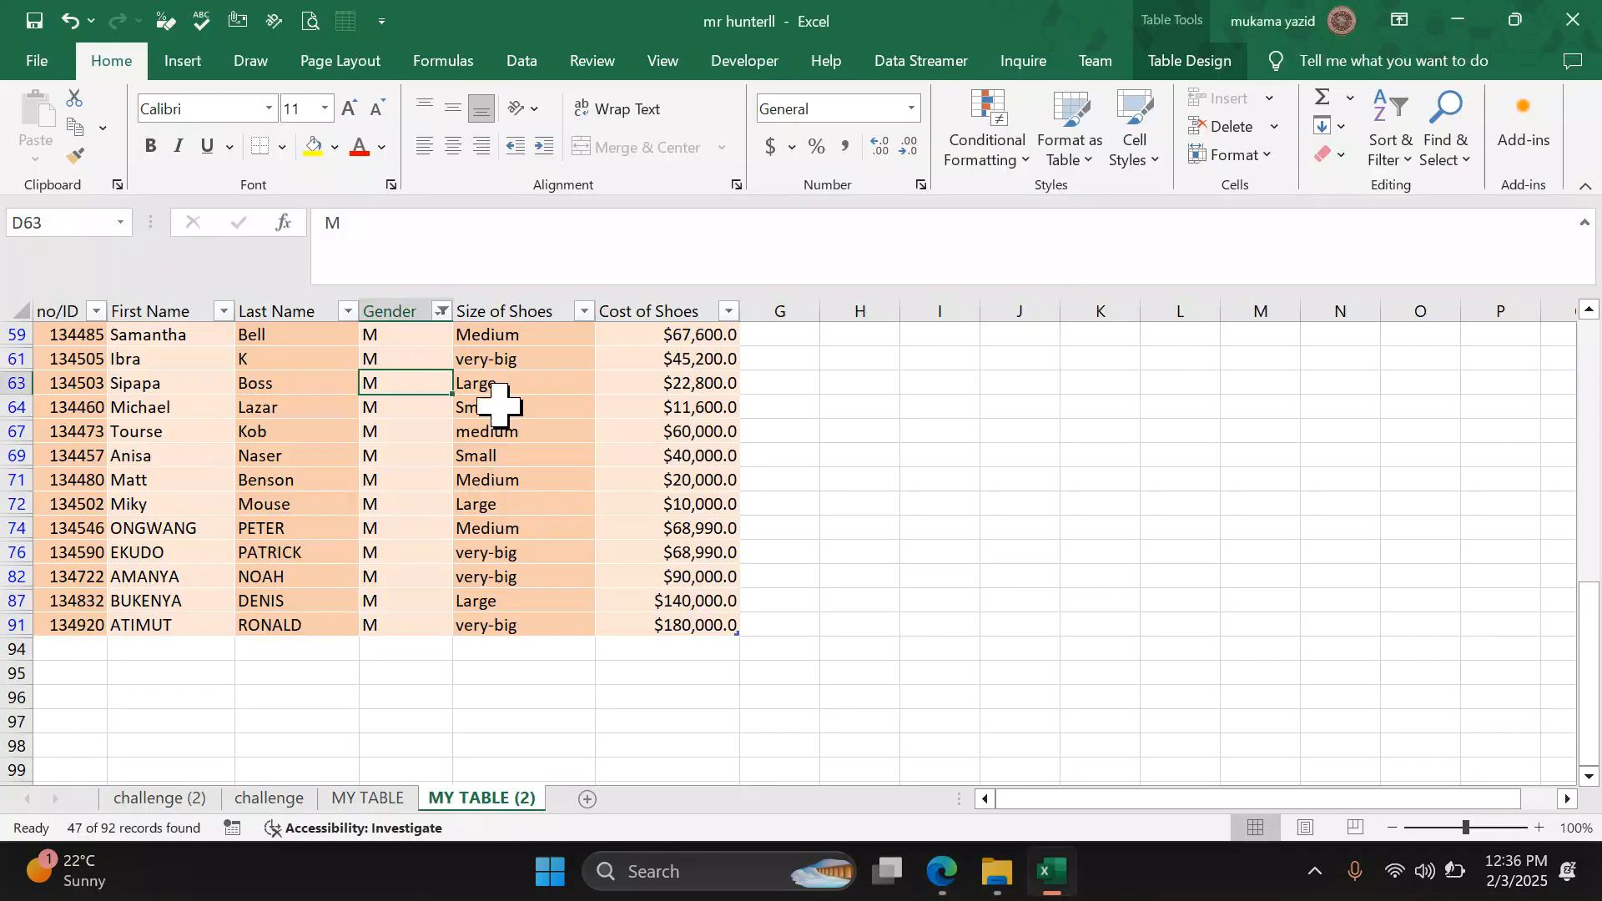
scroll(458, 357, up, 6)
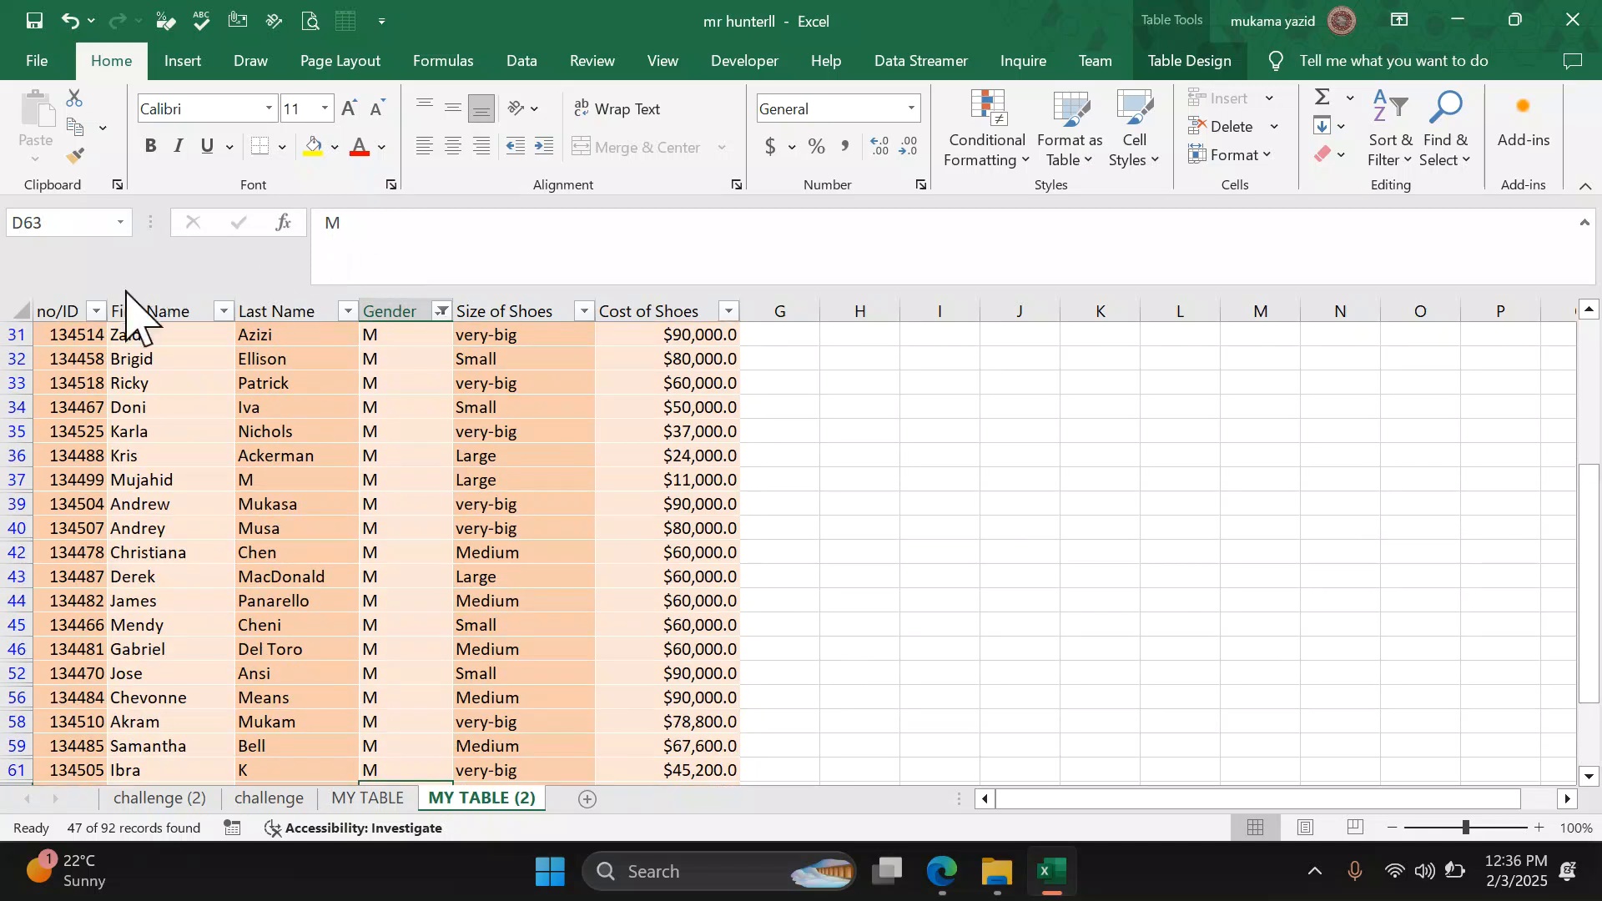
scroll(534, 576, up, 5)
click(514, 531)
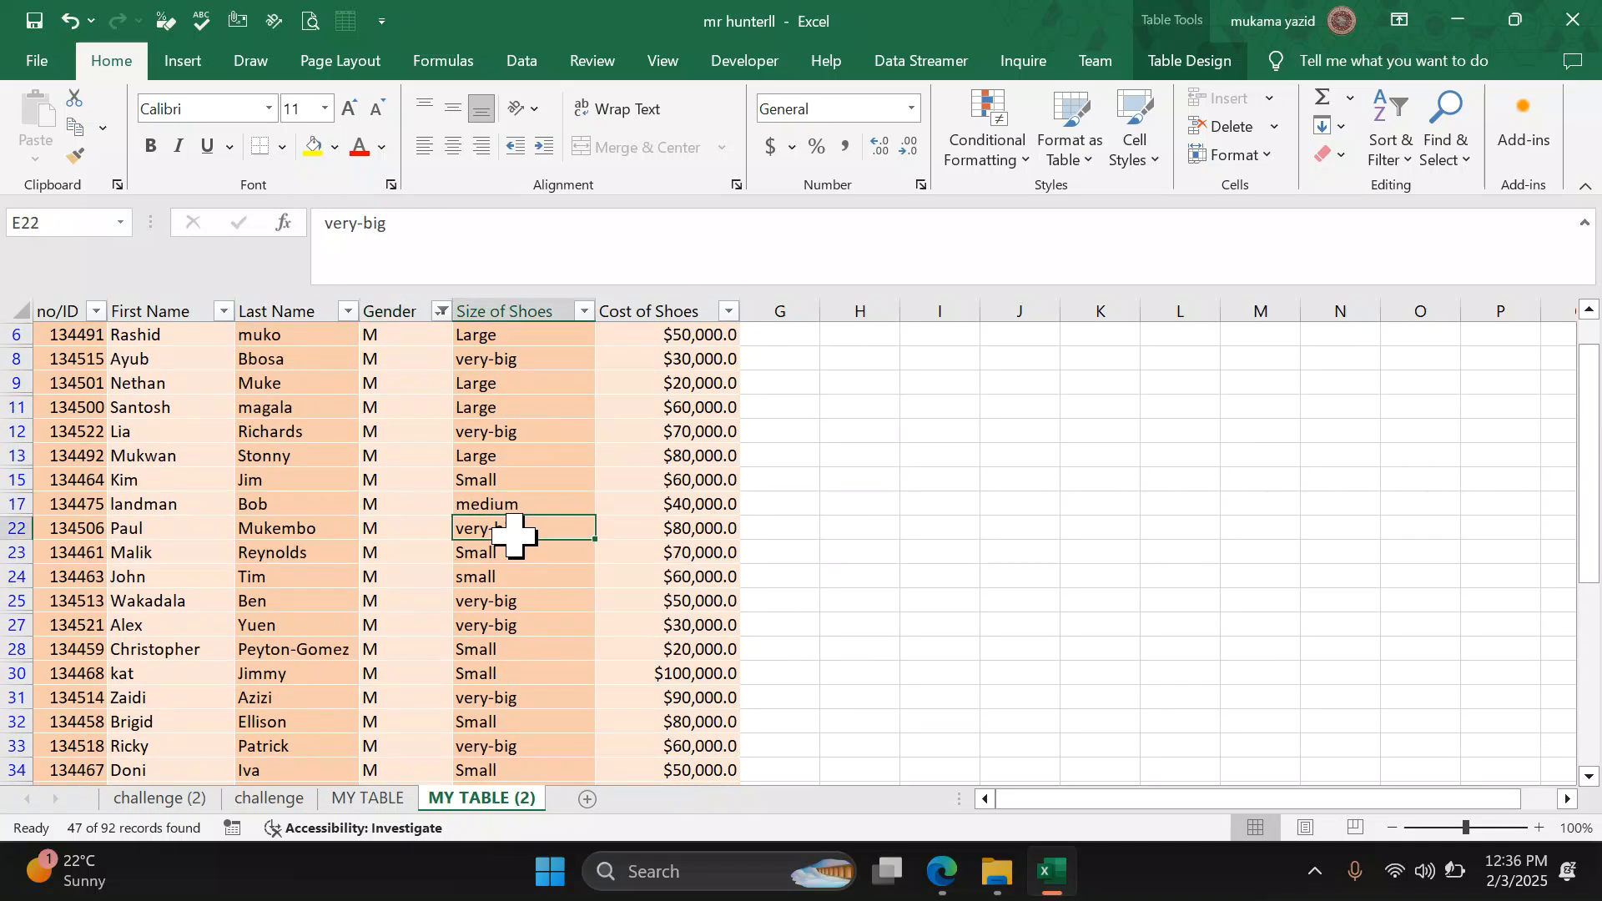
click(1172, 67)
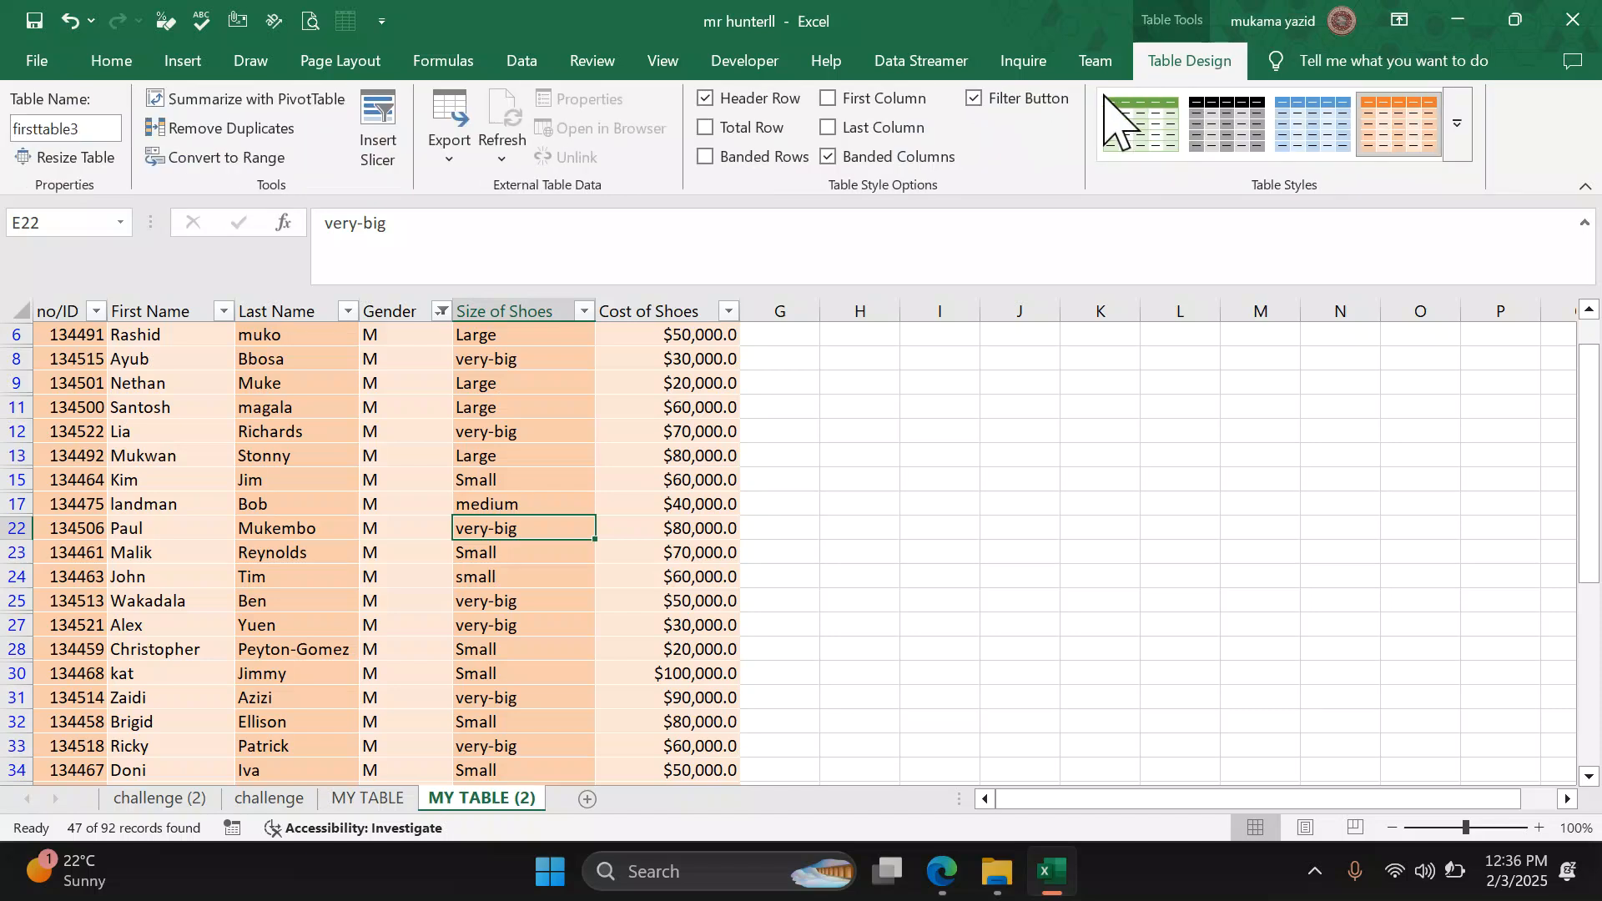
click(975, 98)
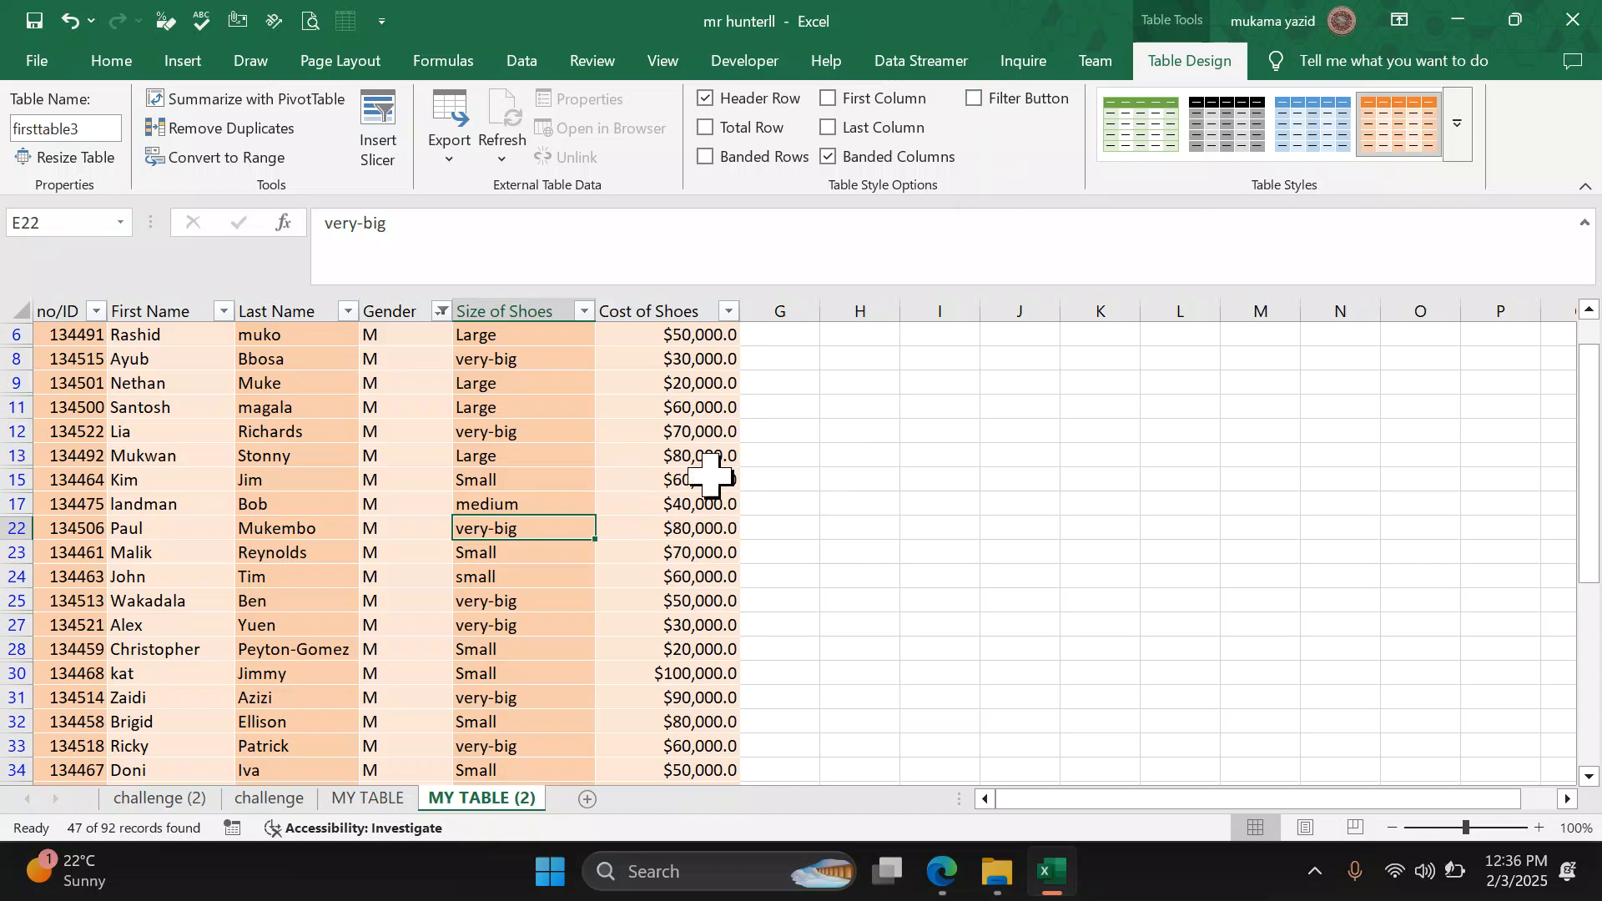
scroll(943, 464, up, 1)
scroll(923, 468, down, 3)
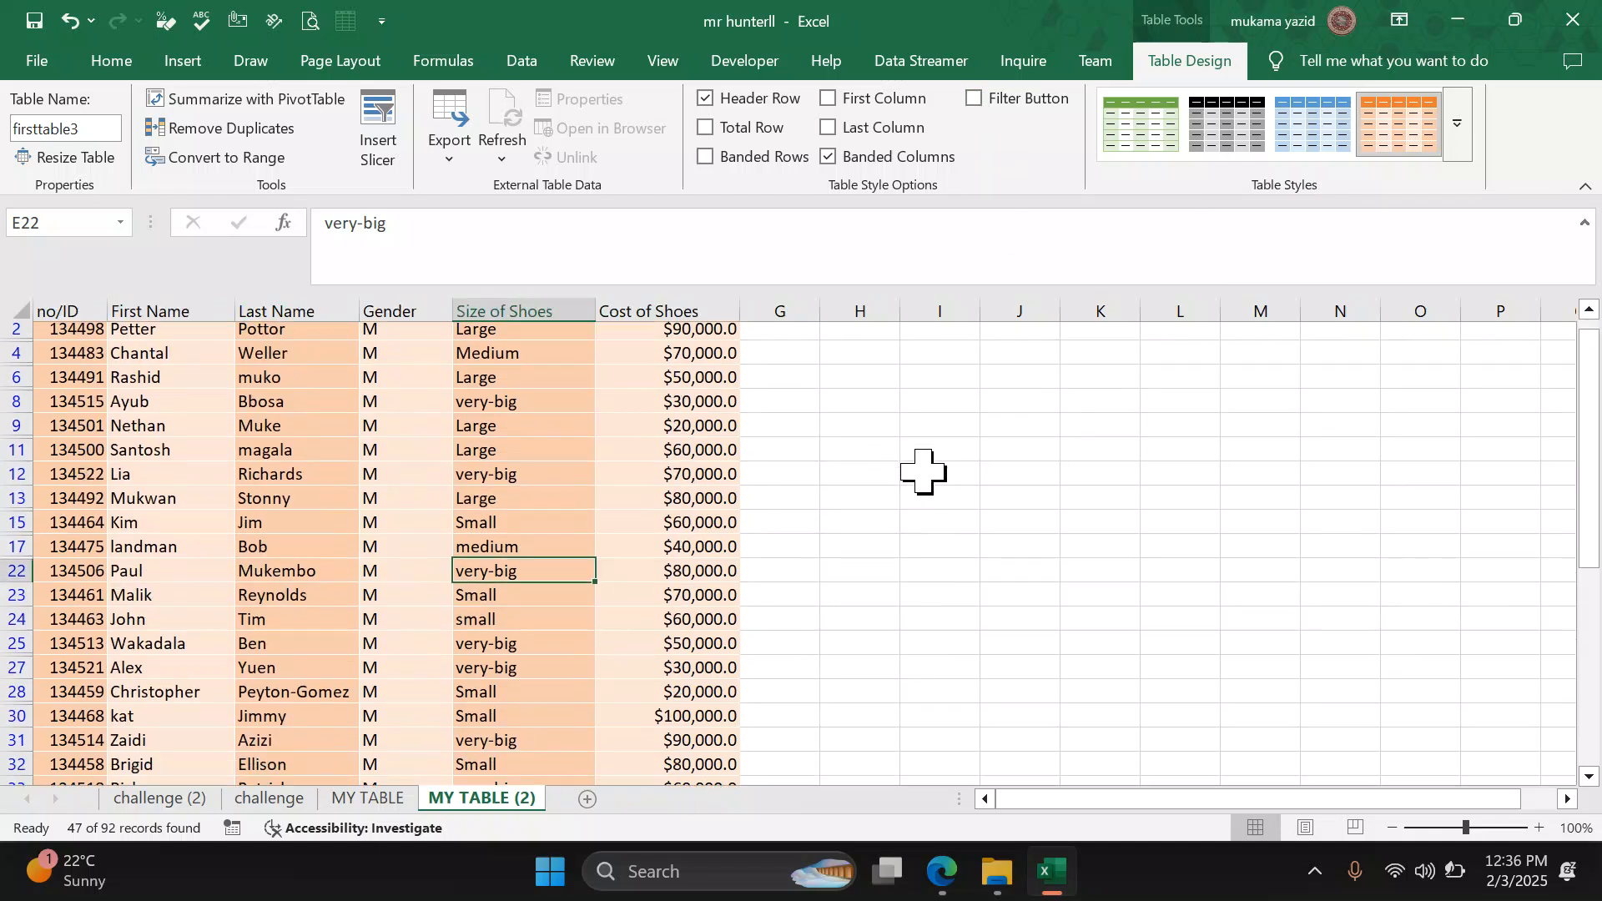
scroll(801, 517, up, 1)
click(1052, 477)
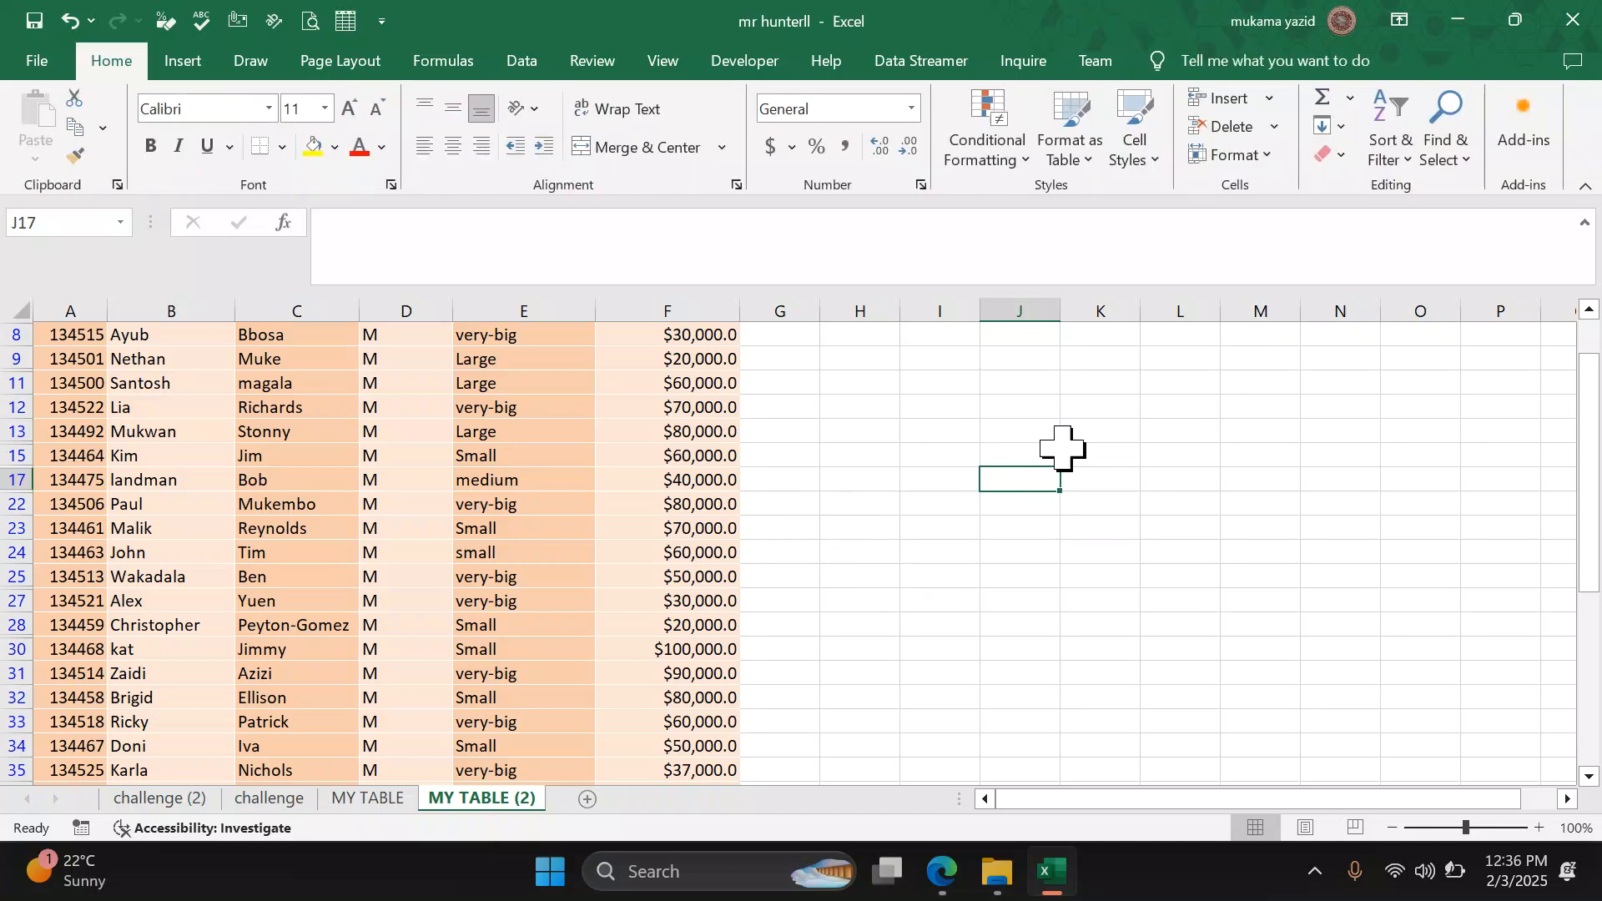
click(674, 502)
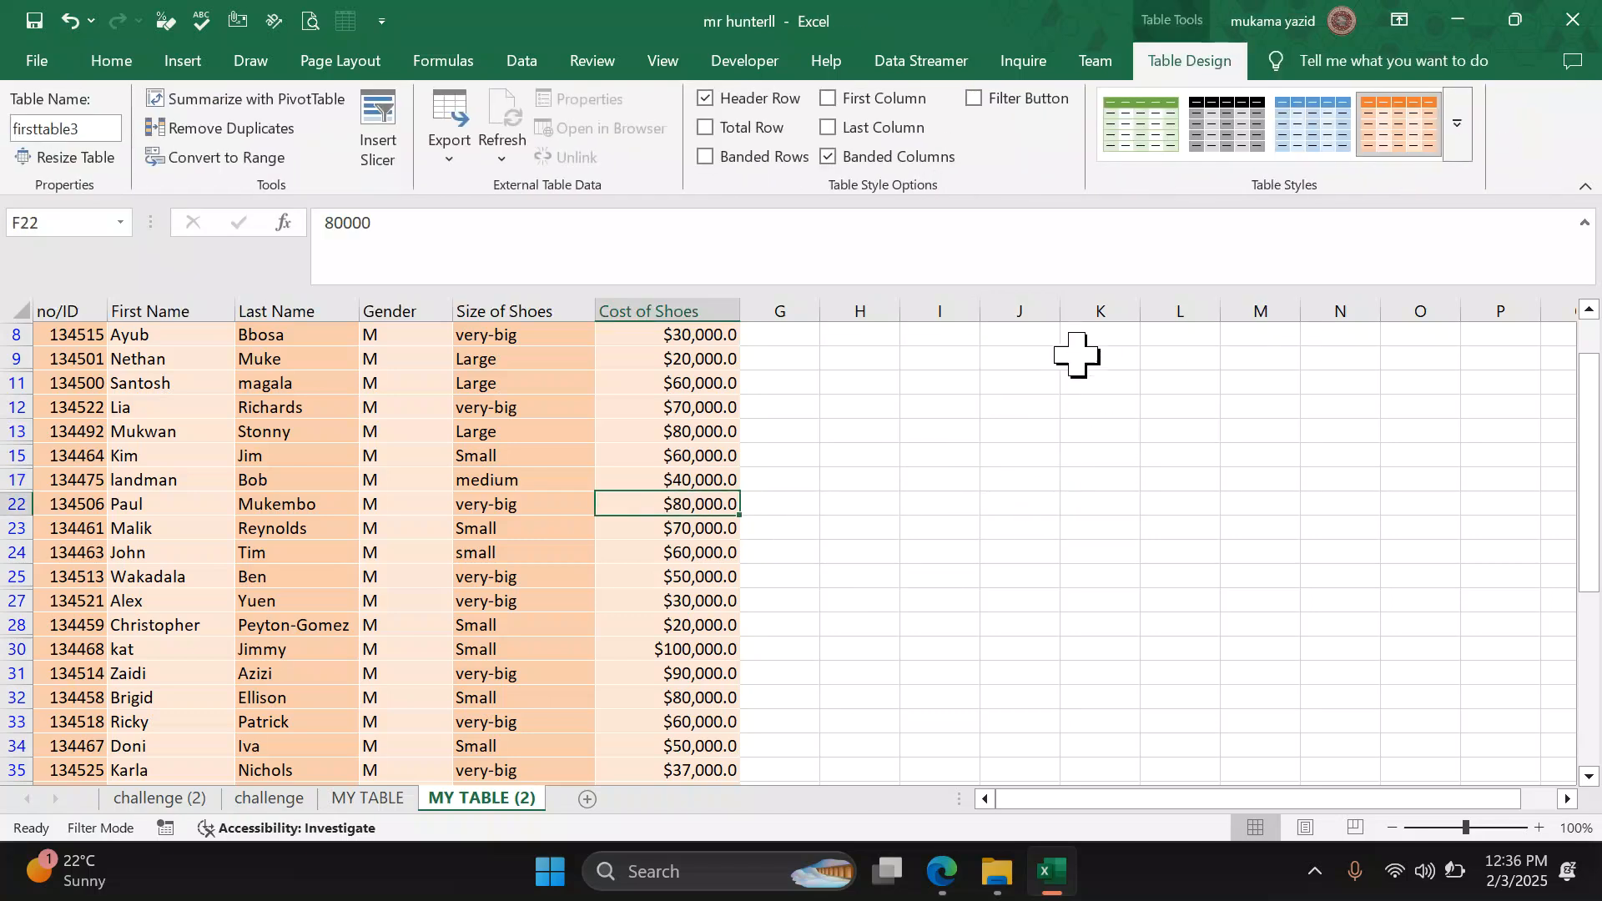
scroll(525, 584, up, 2)
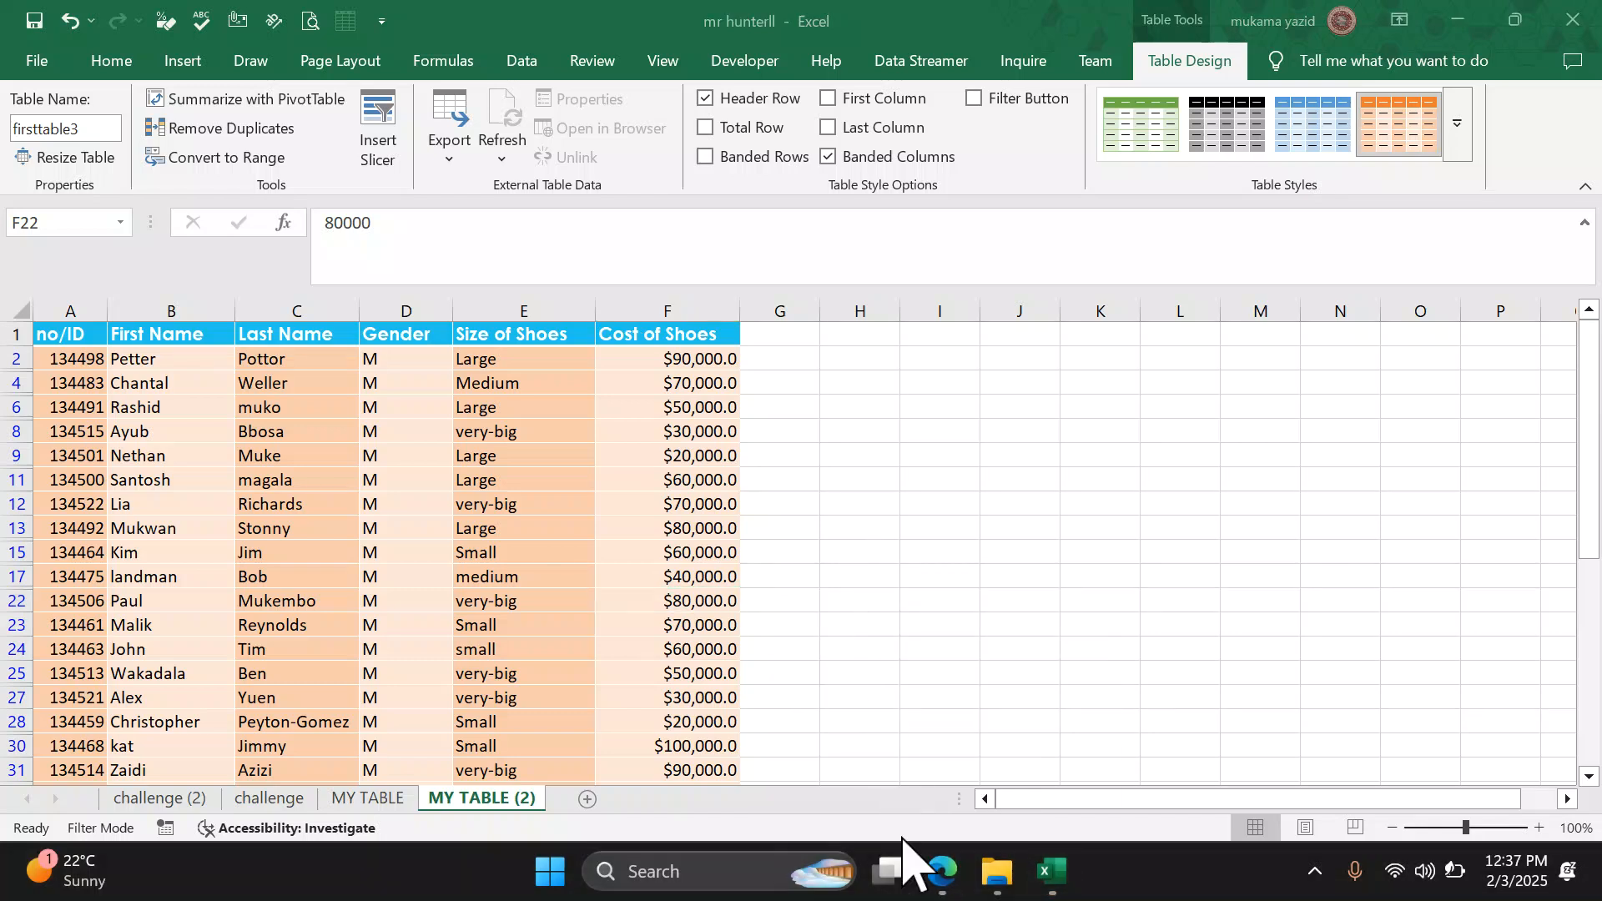
Step: Read the RANGE sheet task in the challenge PDF and copy the entire table A1:F93, including headers, from MY TABLE in Excel
click(942, 872)
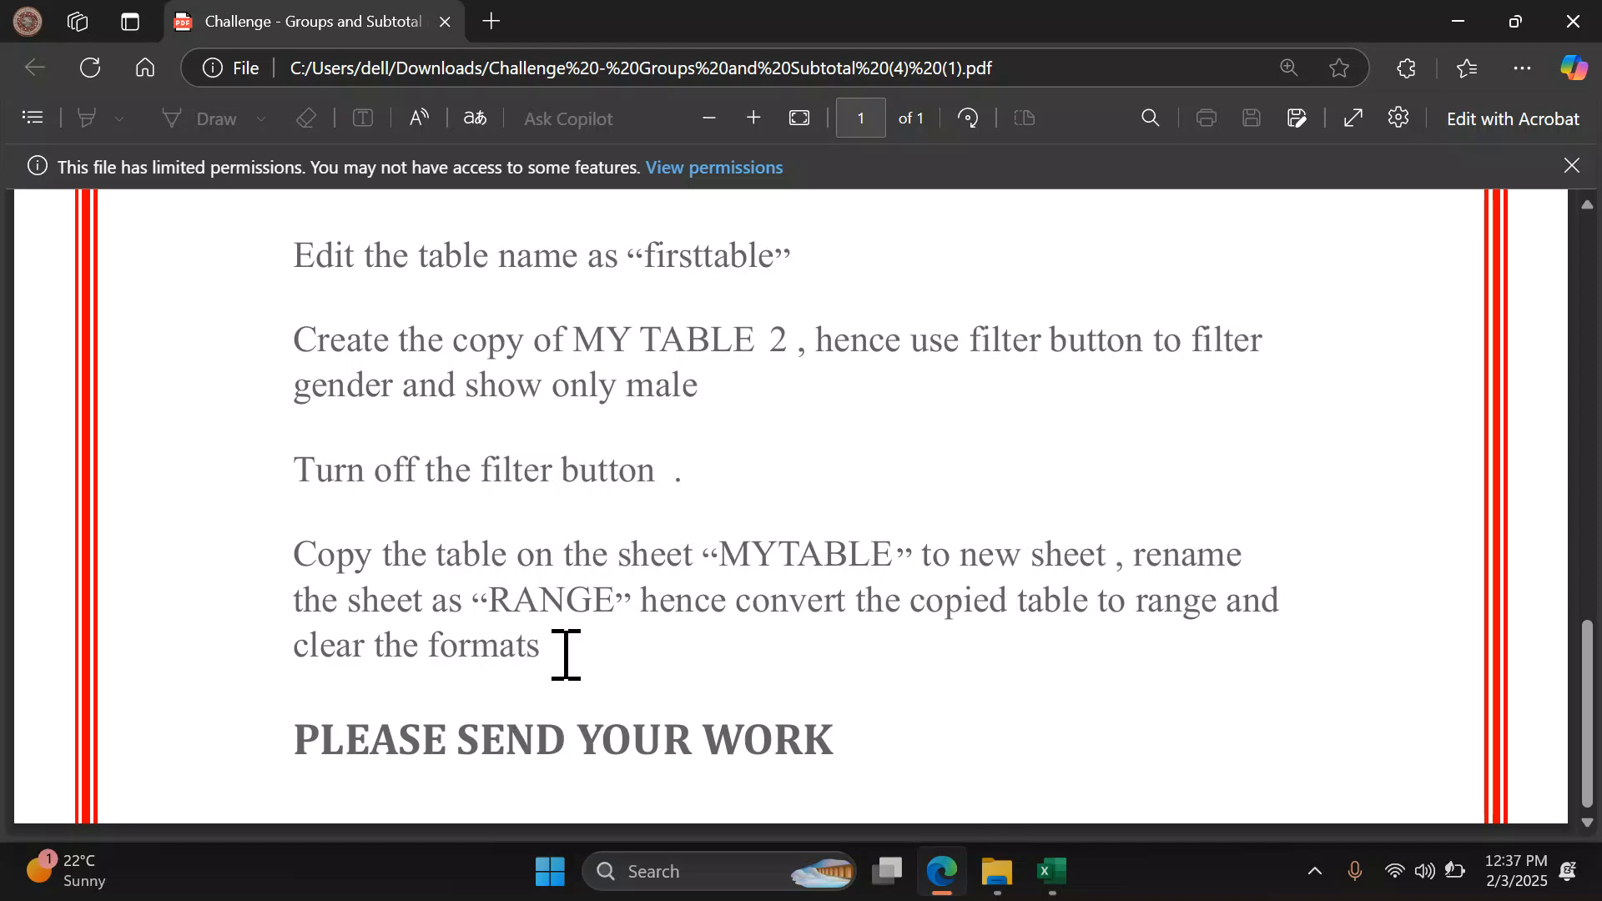
click(1052, 872)
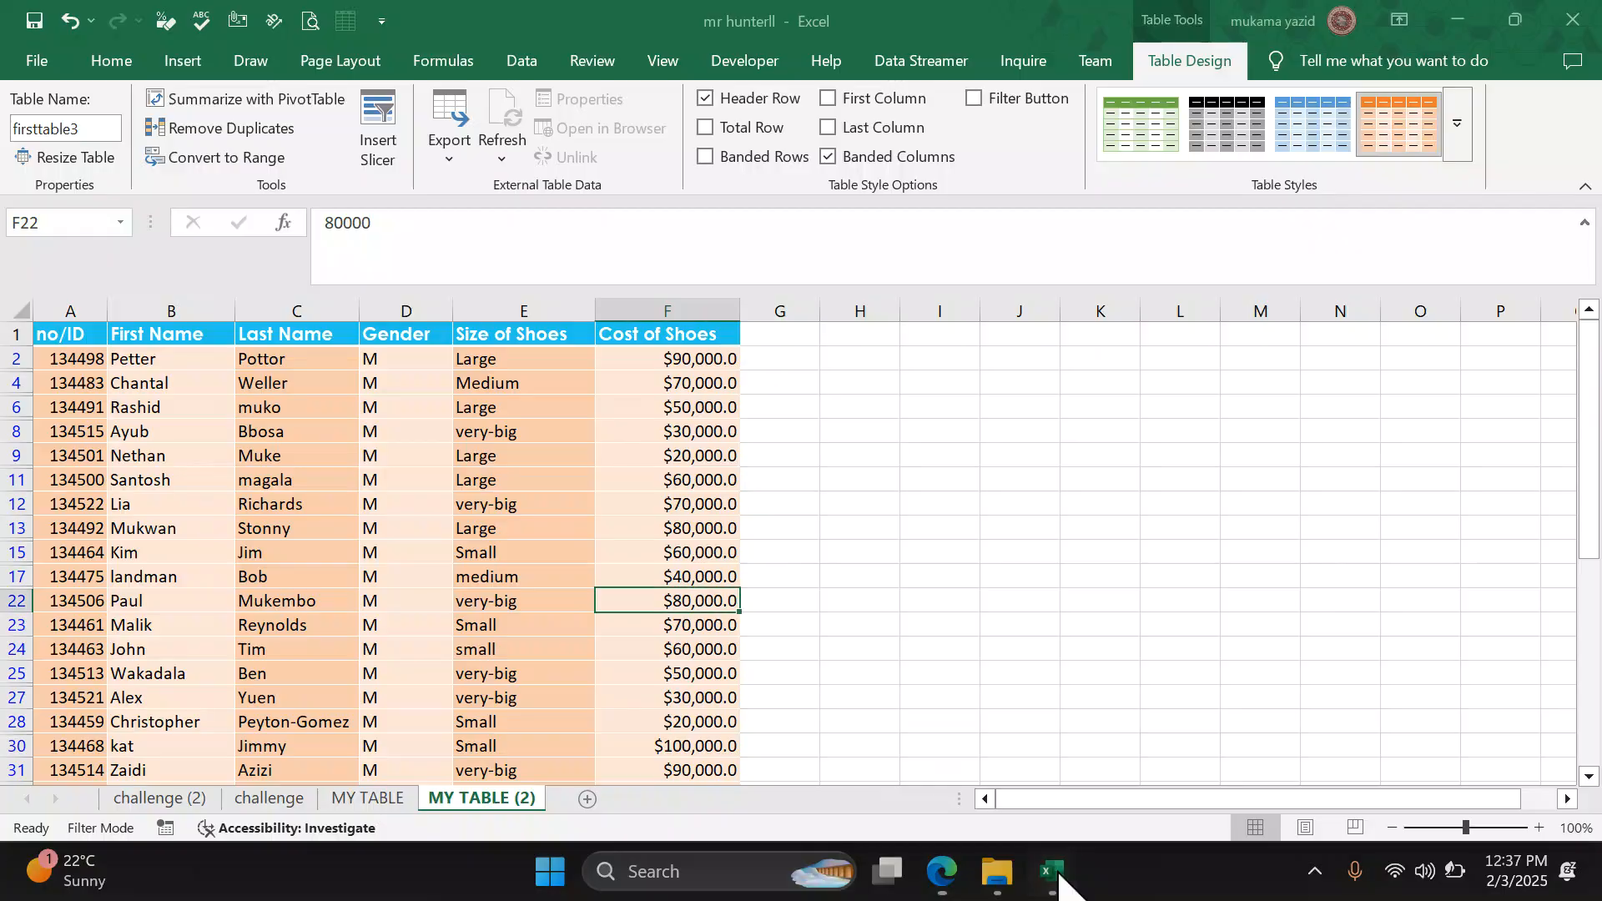
click(367, 799)
scroll(214, 457, up, 11)
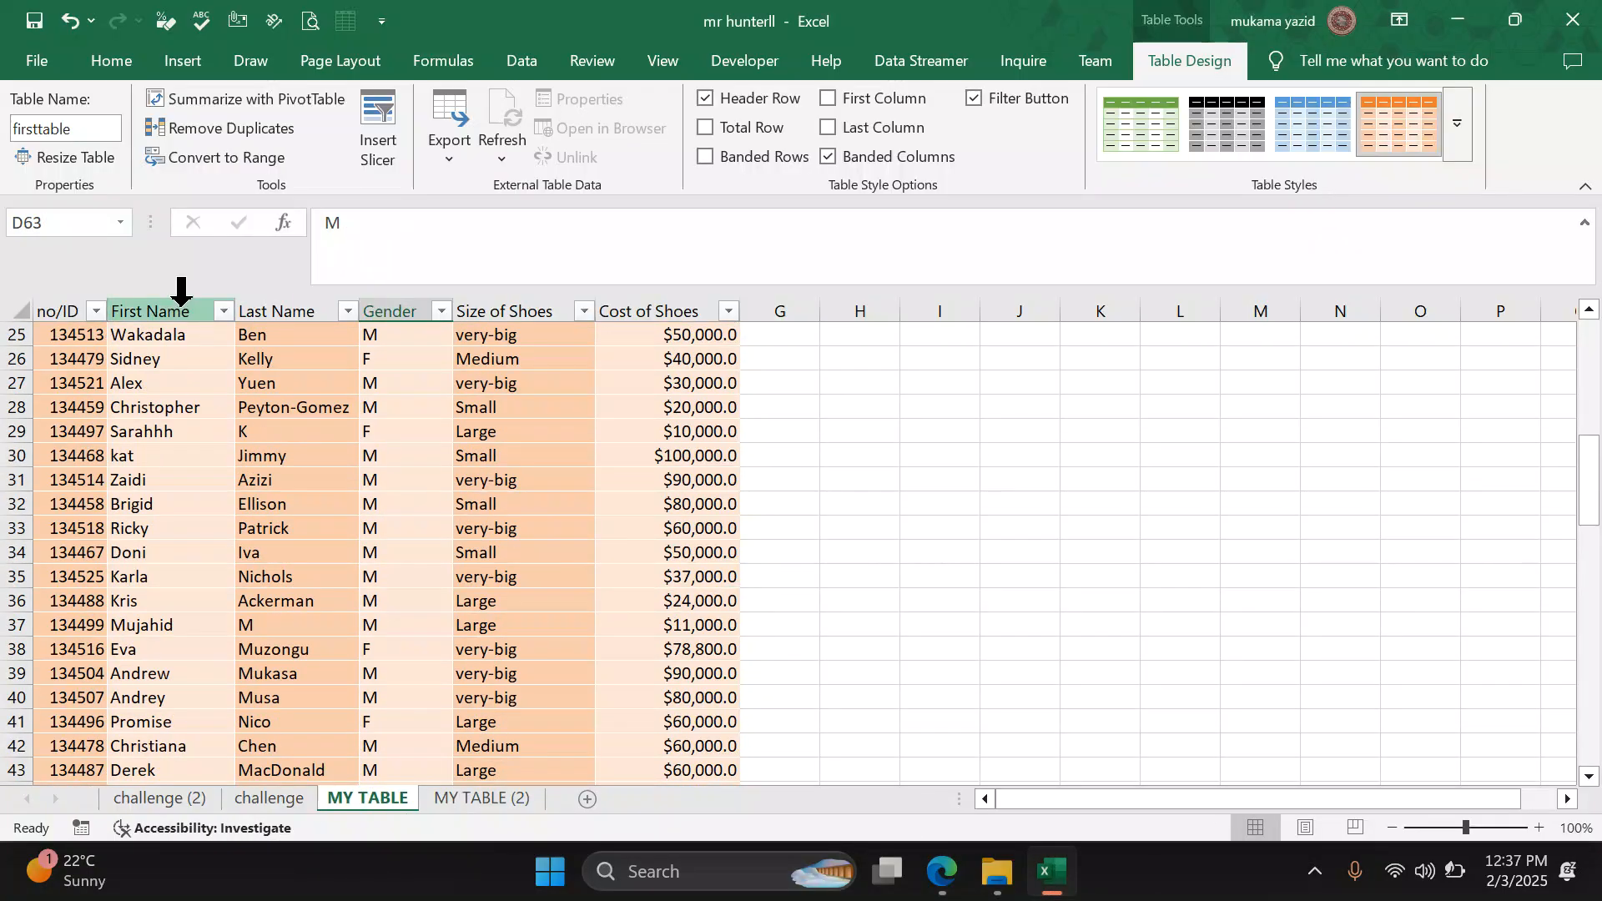
scroll(181, 291, up, 8)
click(79, 334)
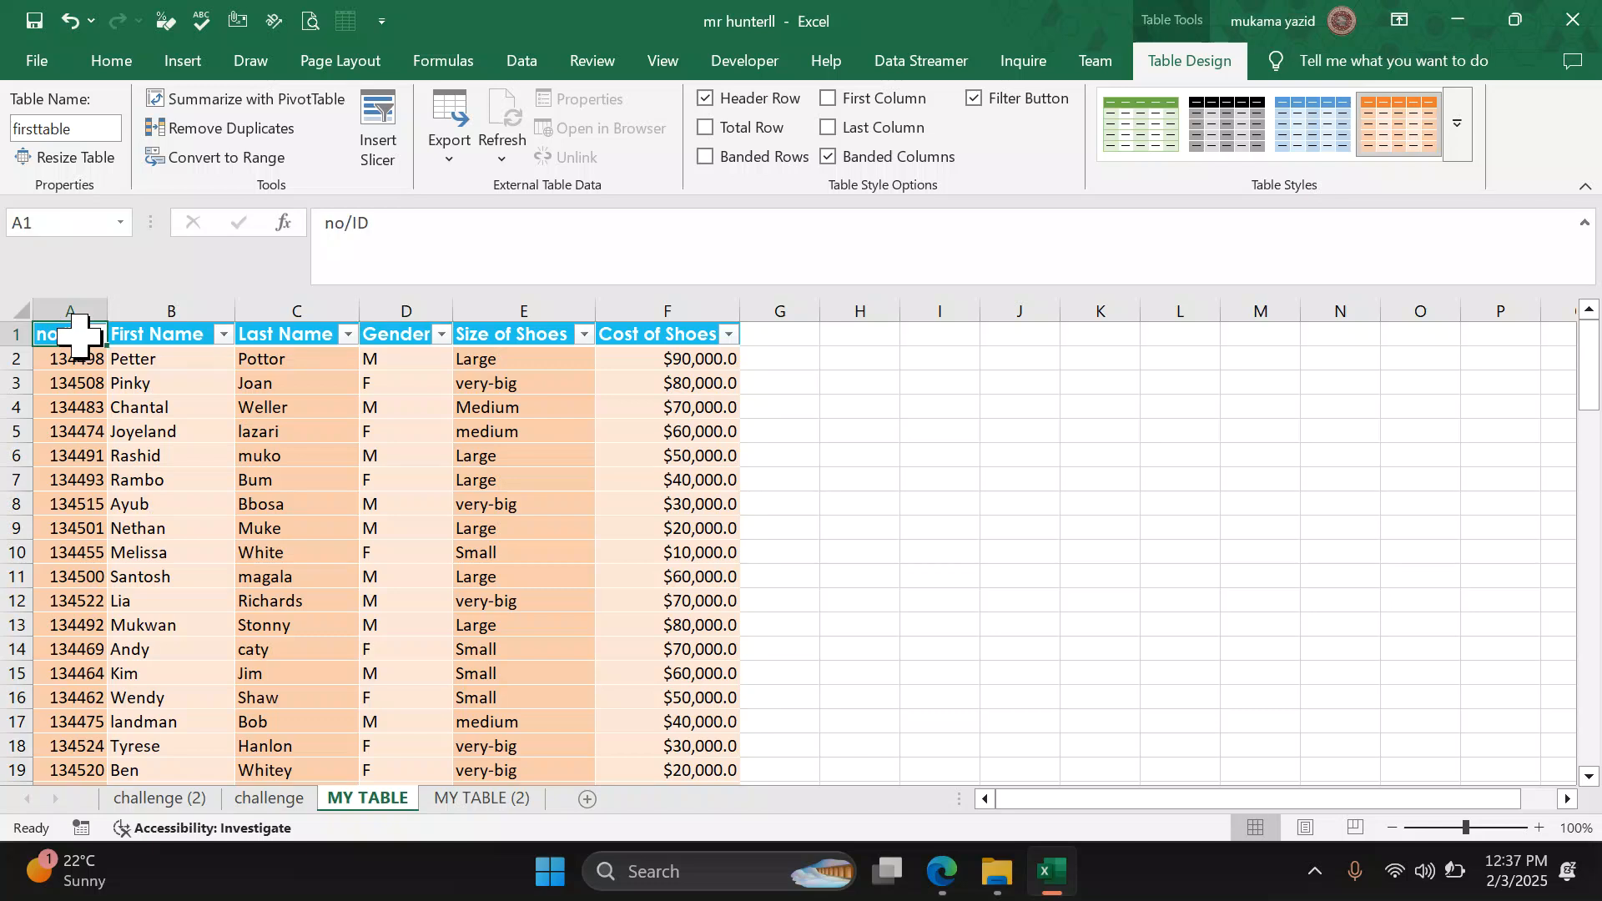
key(ctrl+shift+Right)
key(ctrl+shift+Down)
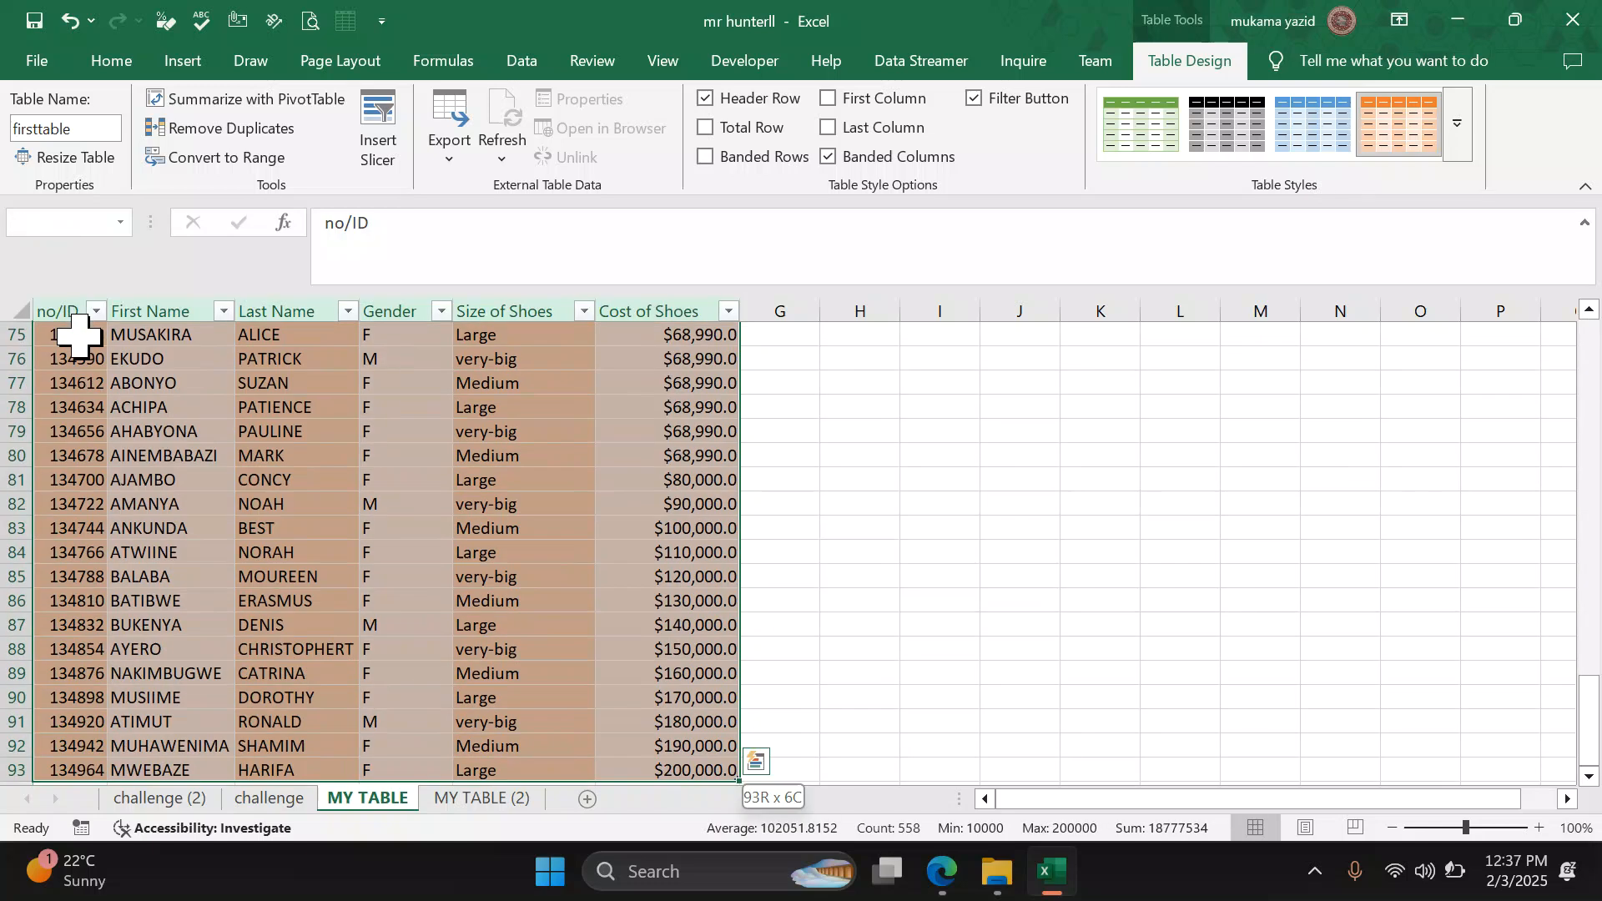
scroll(451, 518, down, 1)
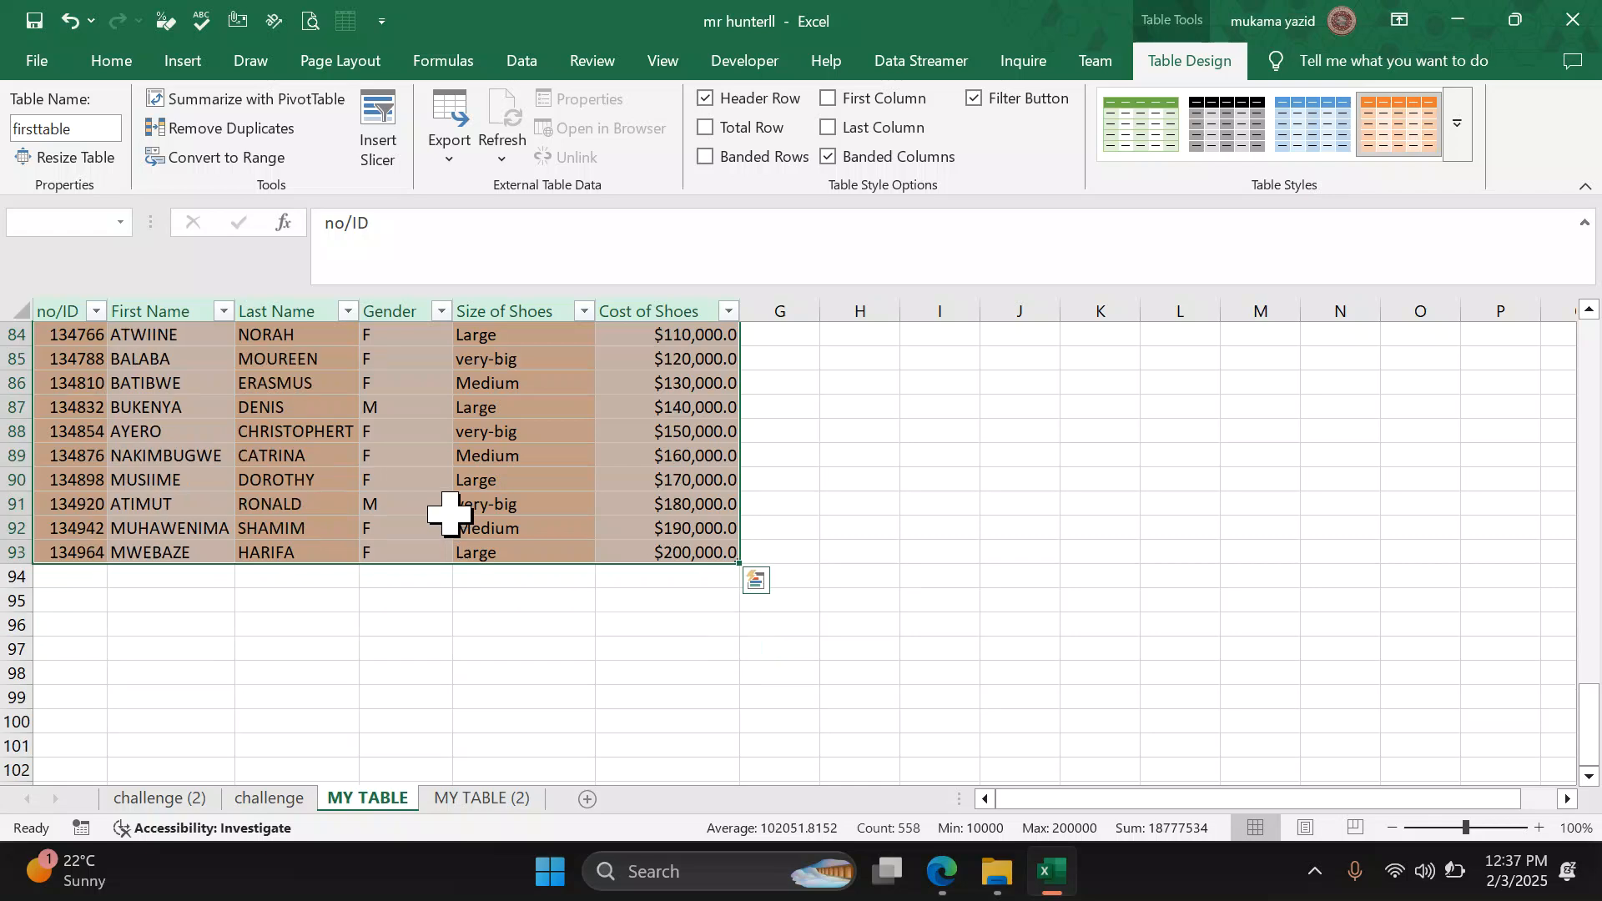
key(ctrl+c)
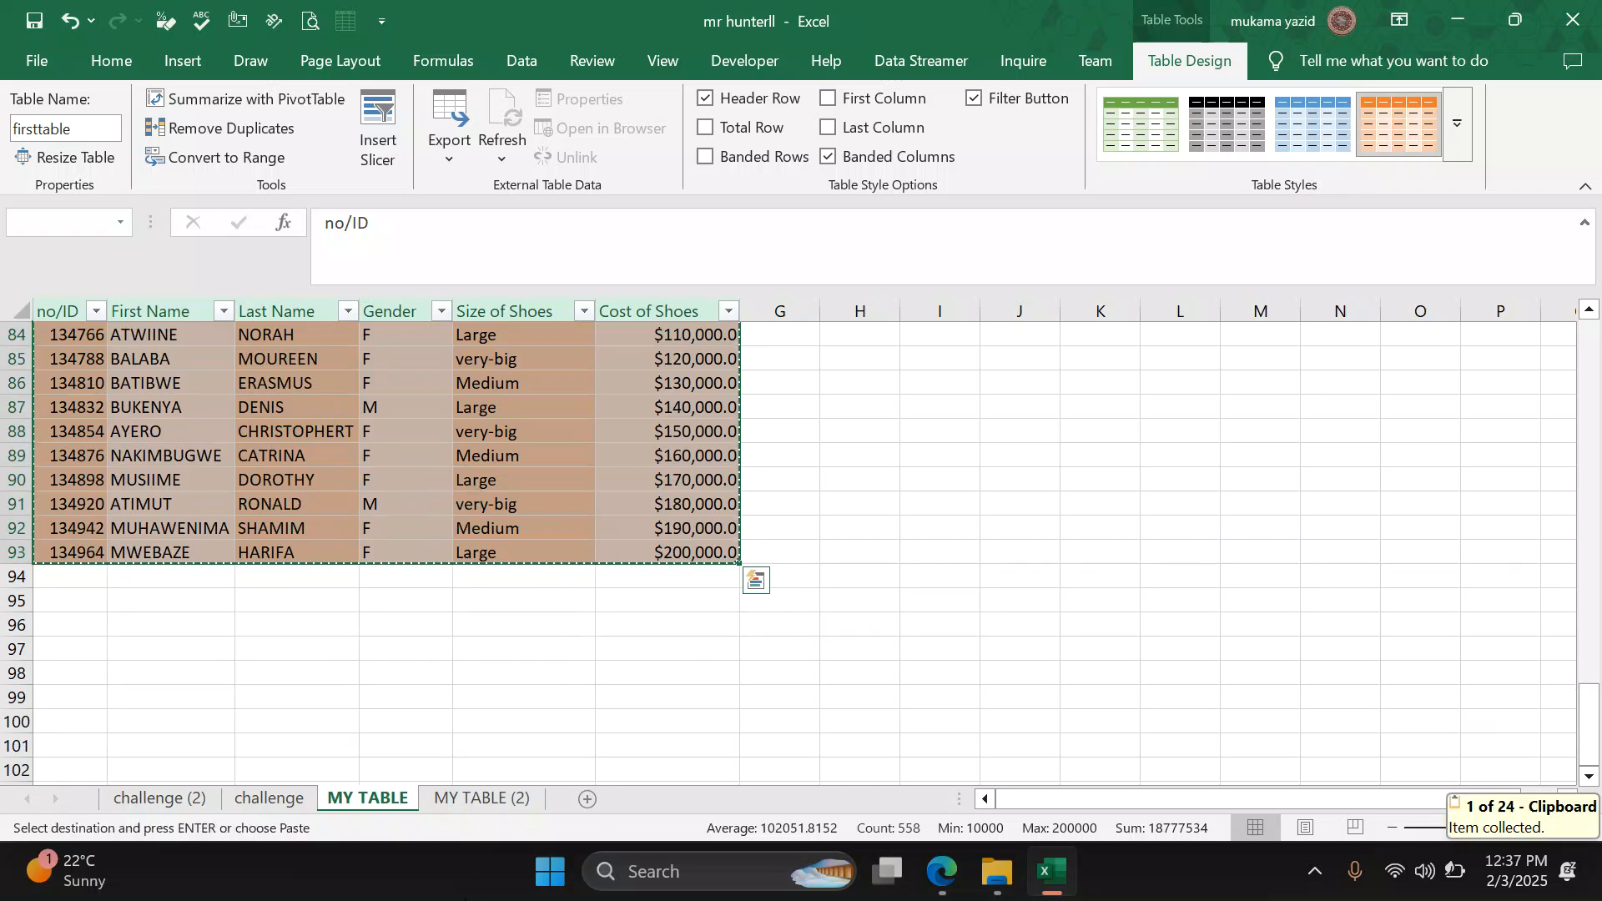
Step: Add a new sheet, place it after MY TABLE (2), and rename it RANGE
click(586, 800)
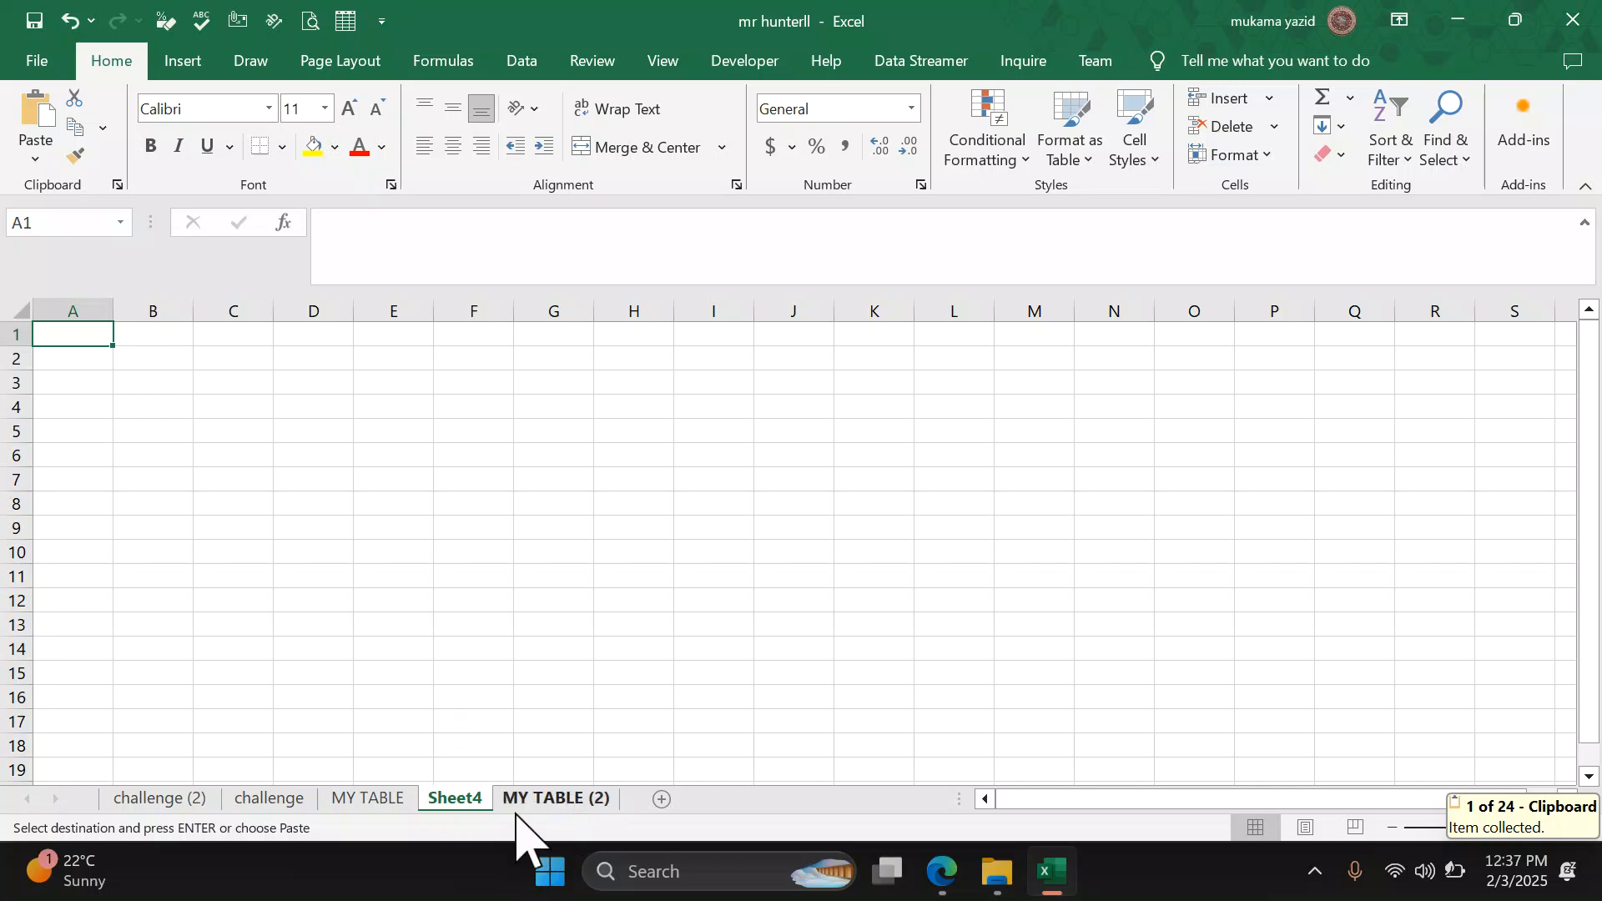
drag(453, 798, 630, 794)
click(605, 799)
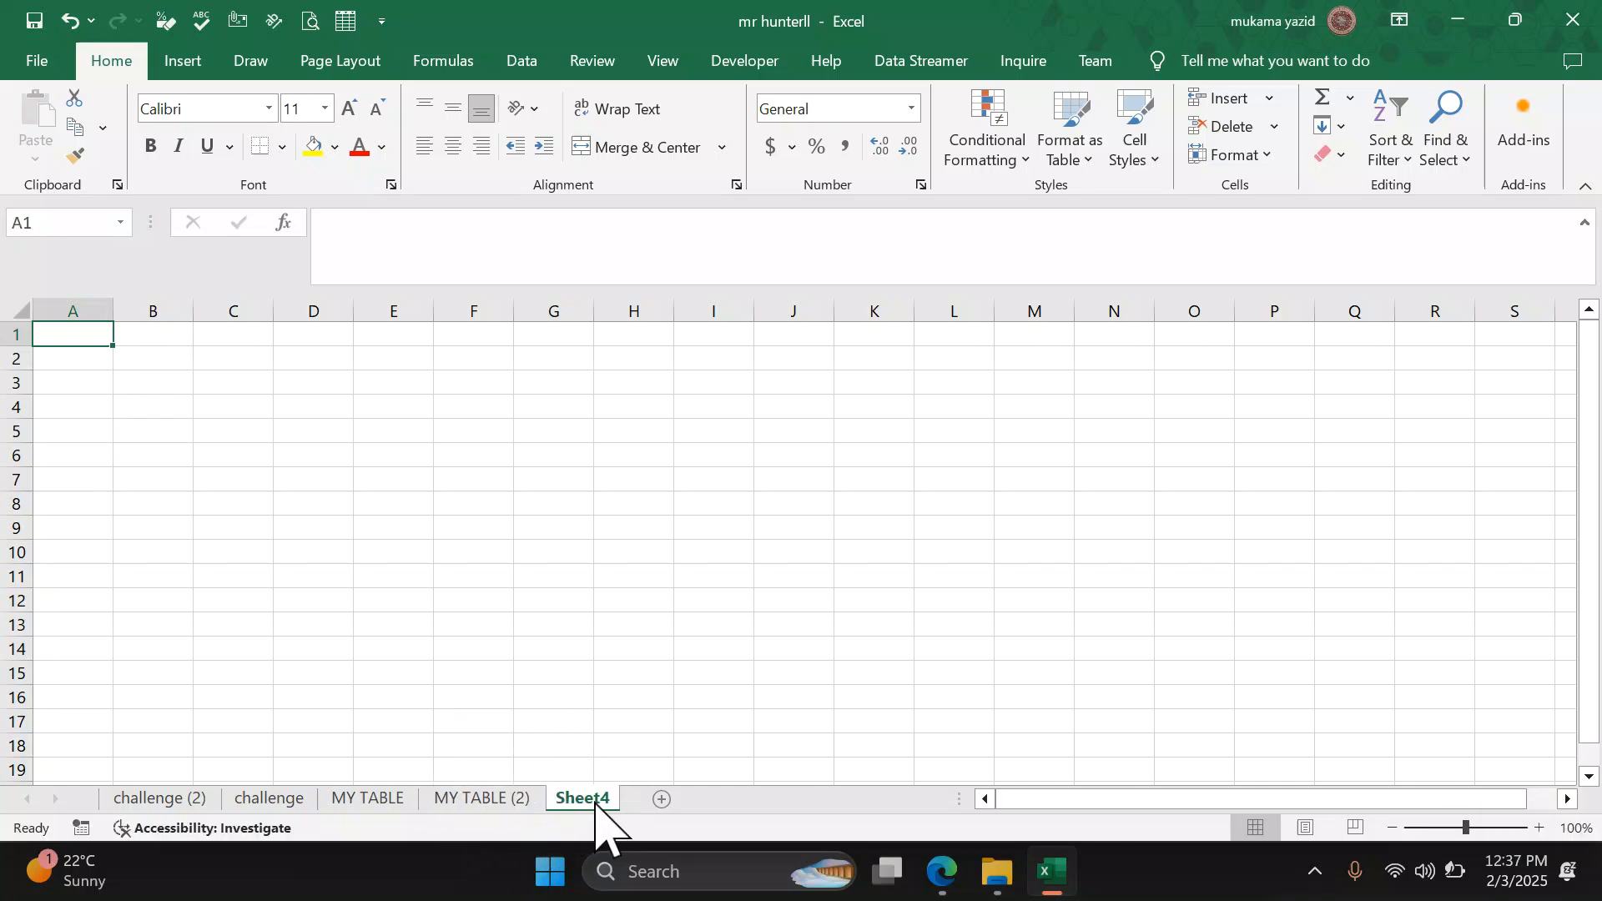
double_click(597, 799)
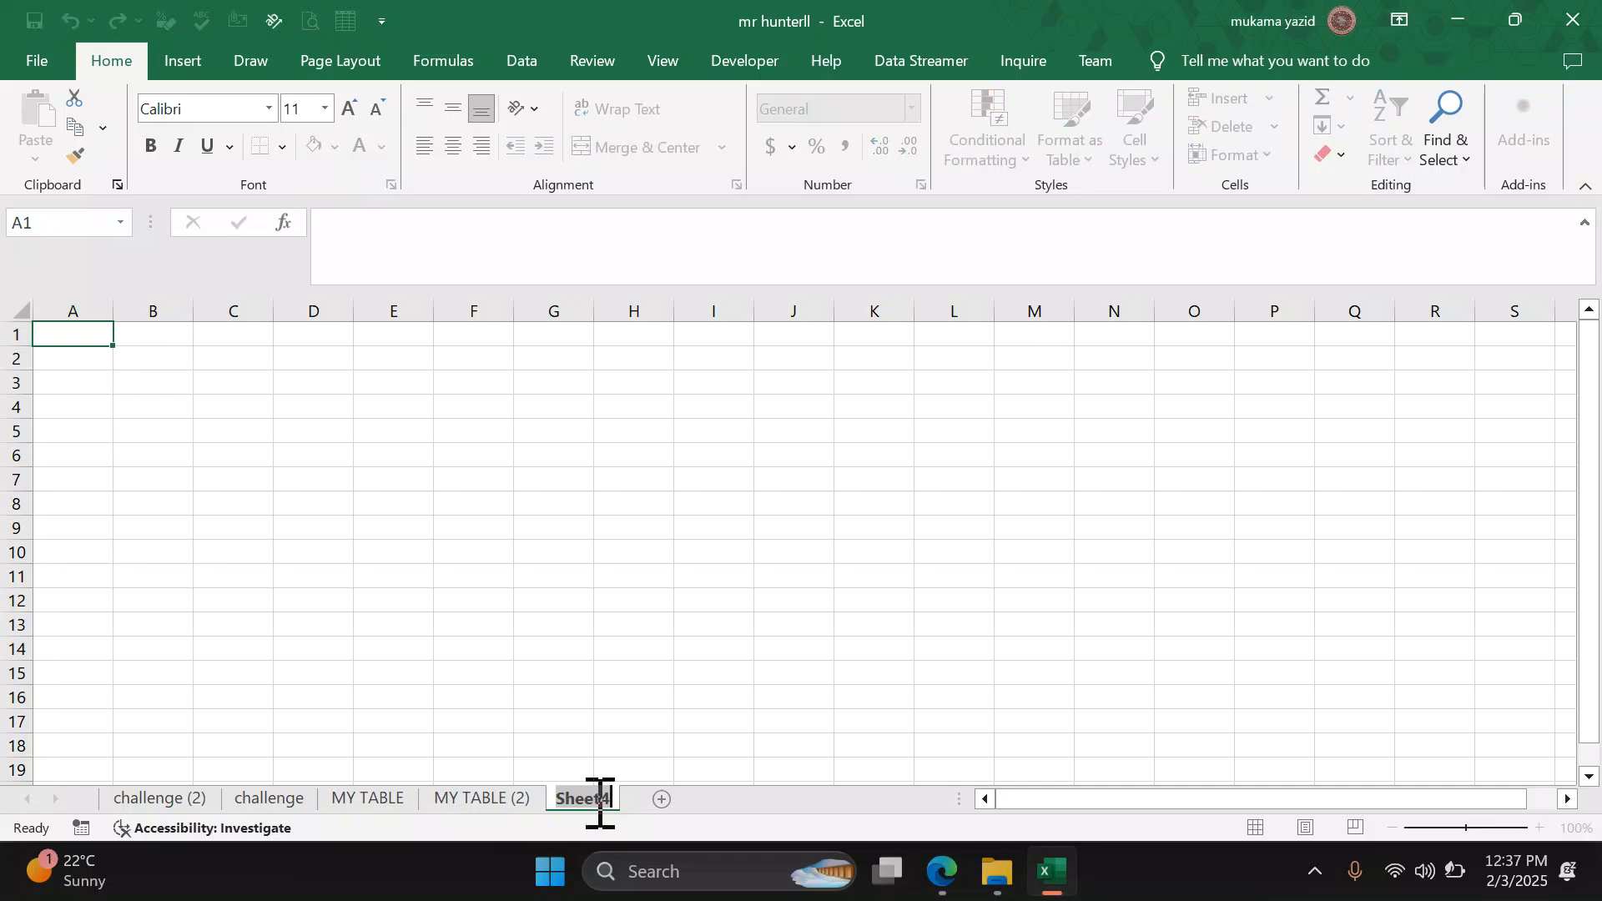
text(F)
text(ANGE)
key(Return)
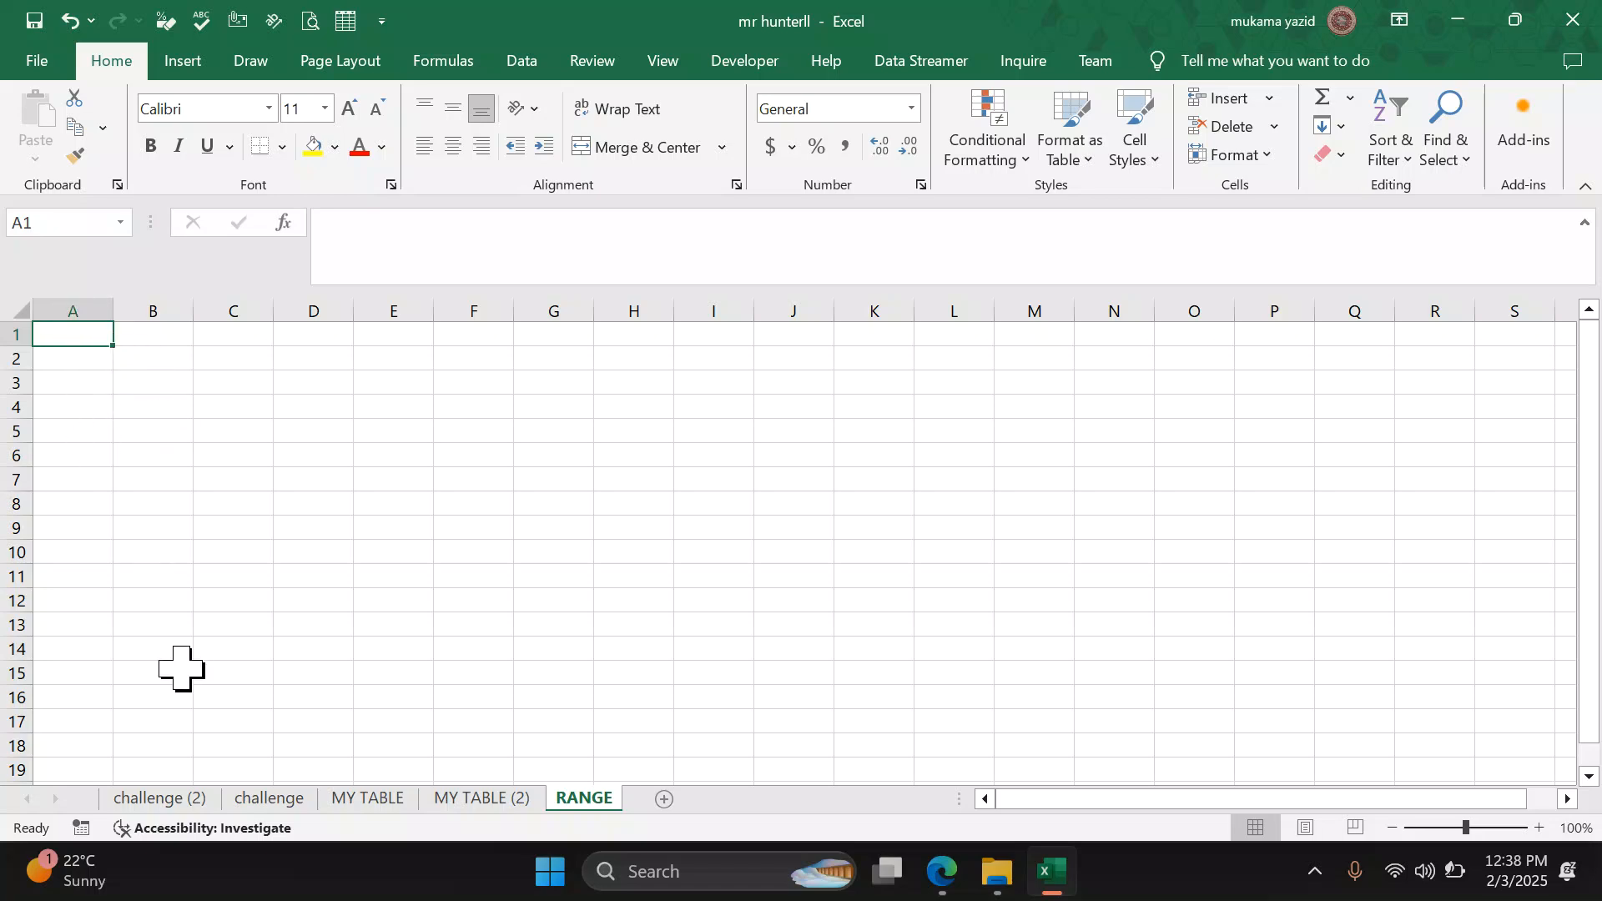
Step: Copy the selected table from MY TABLE again, paste it at A1 on the RANGE sheet, and close the Clipboard pane
click(343, 799)
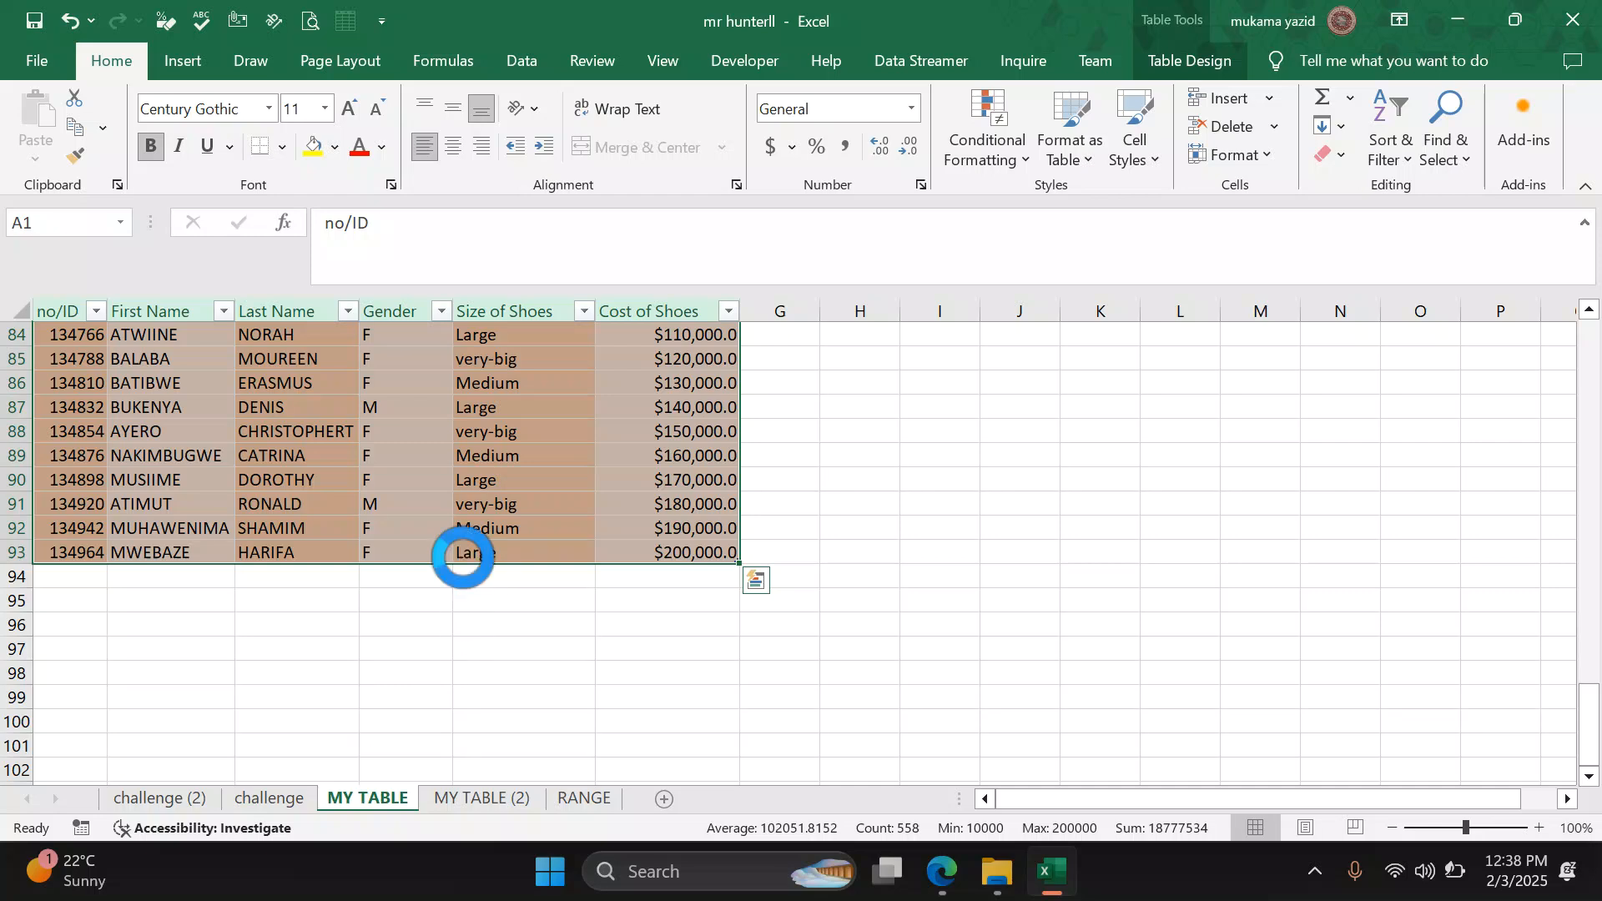
key(ctrl+c)
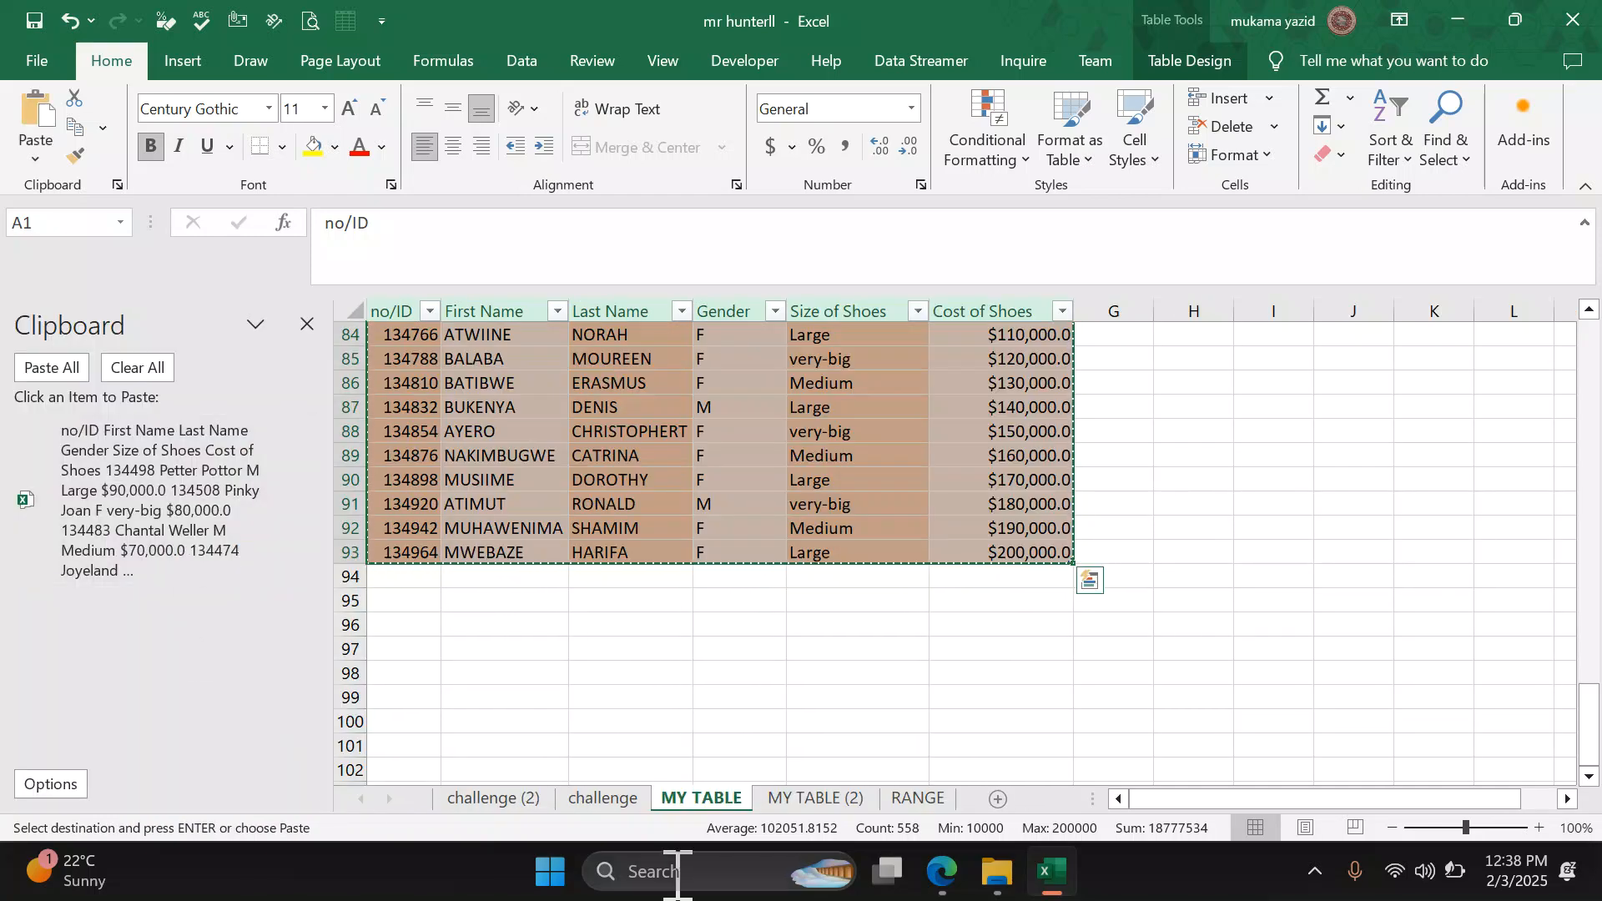
click(918, 798)
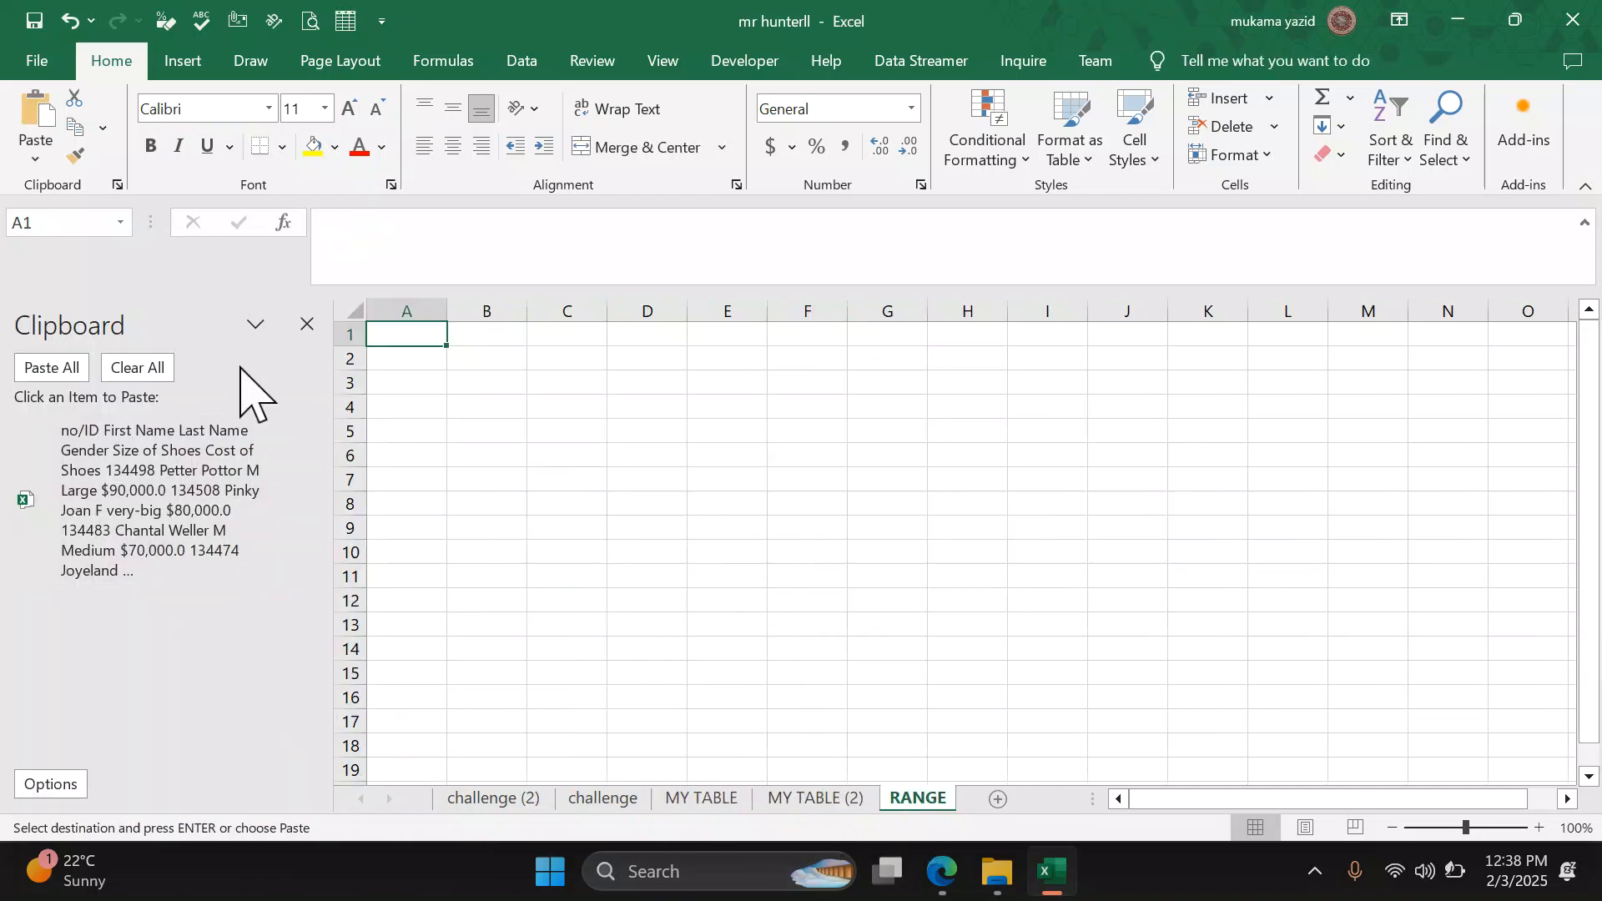
key(ctrl+v)
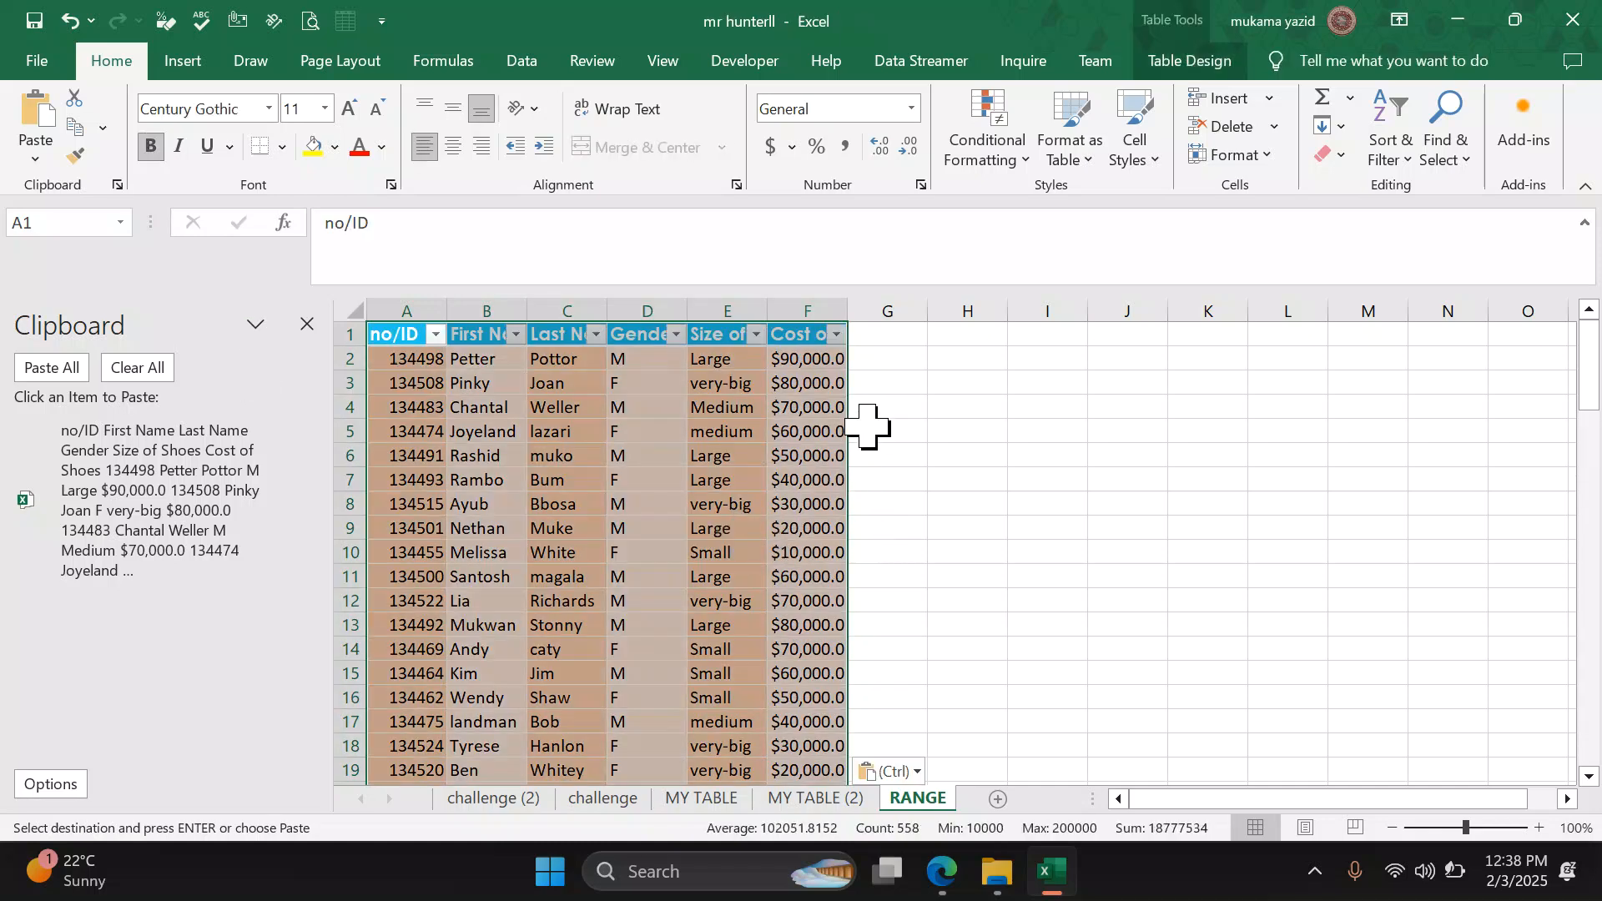
click(306, 324)
click(538, 528)
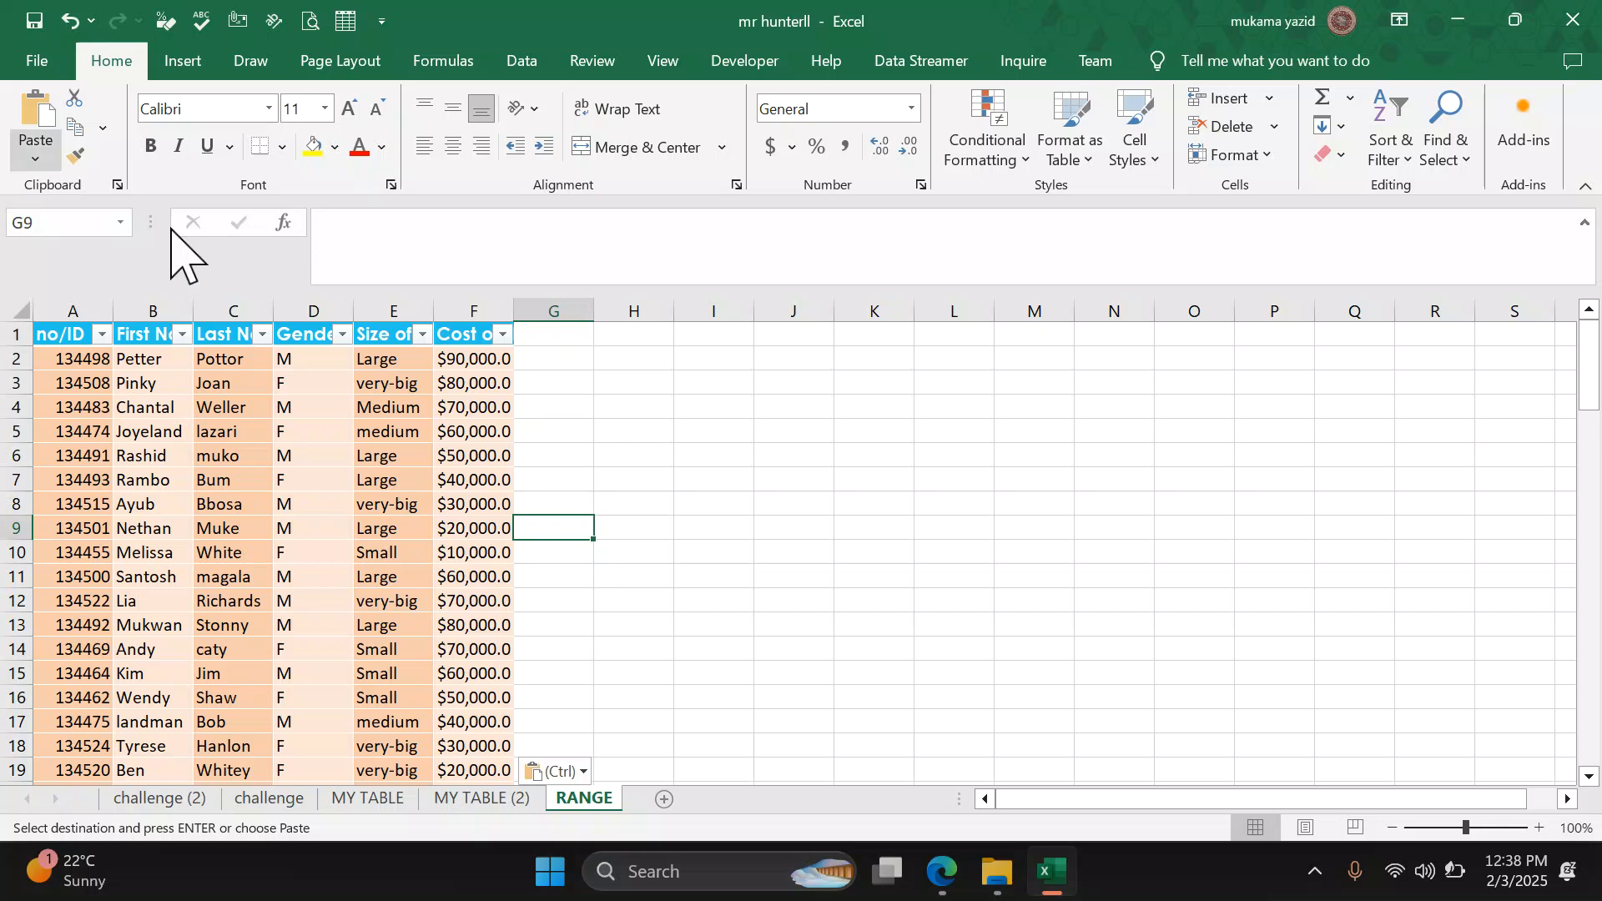
Step: Convert the pasted table on the RANGE sheet to a normal range and look through its rows
click(227, 526)
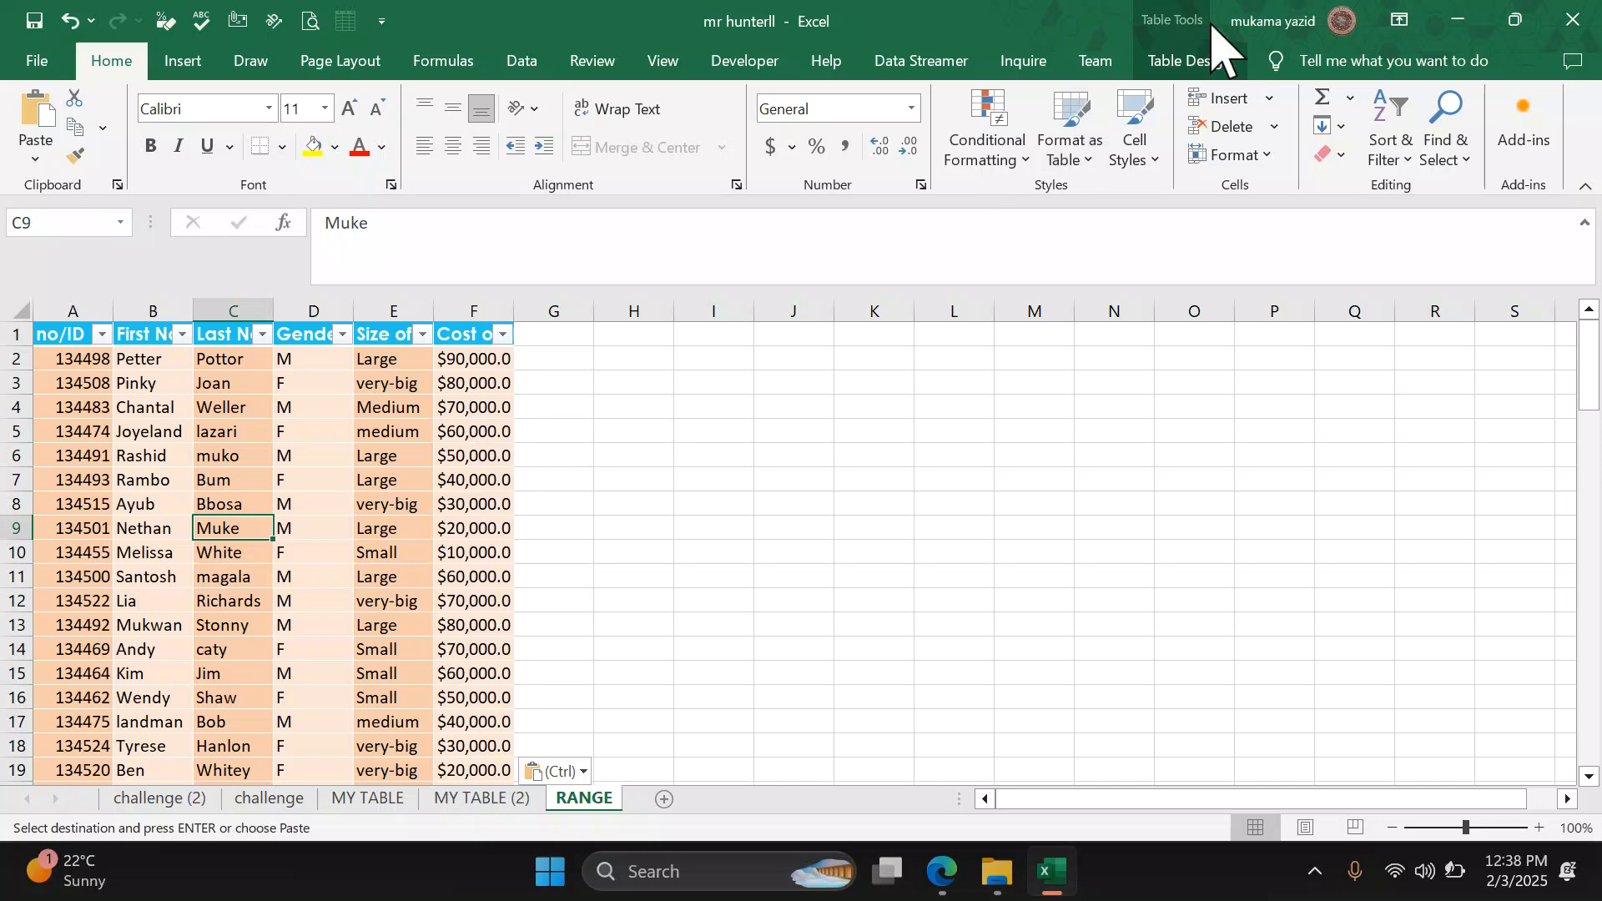
click(1199, 60)
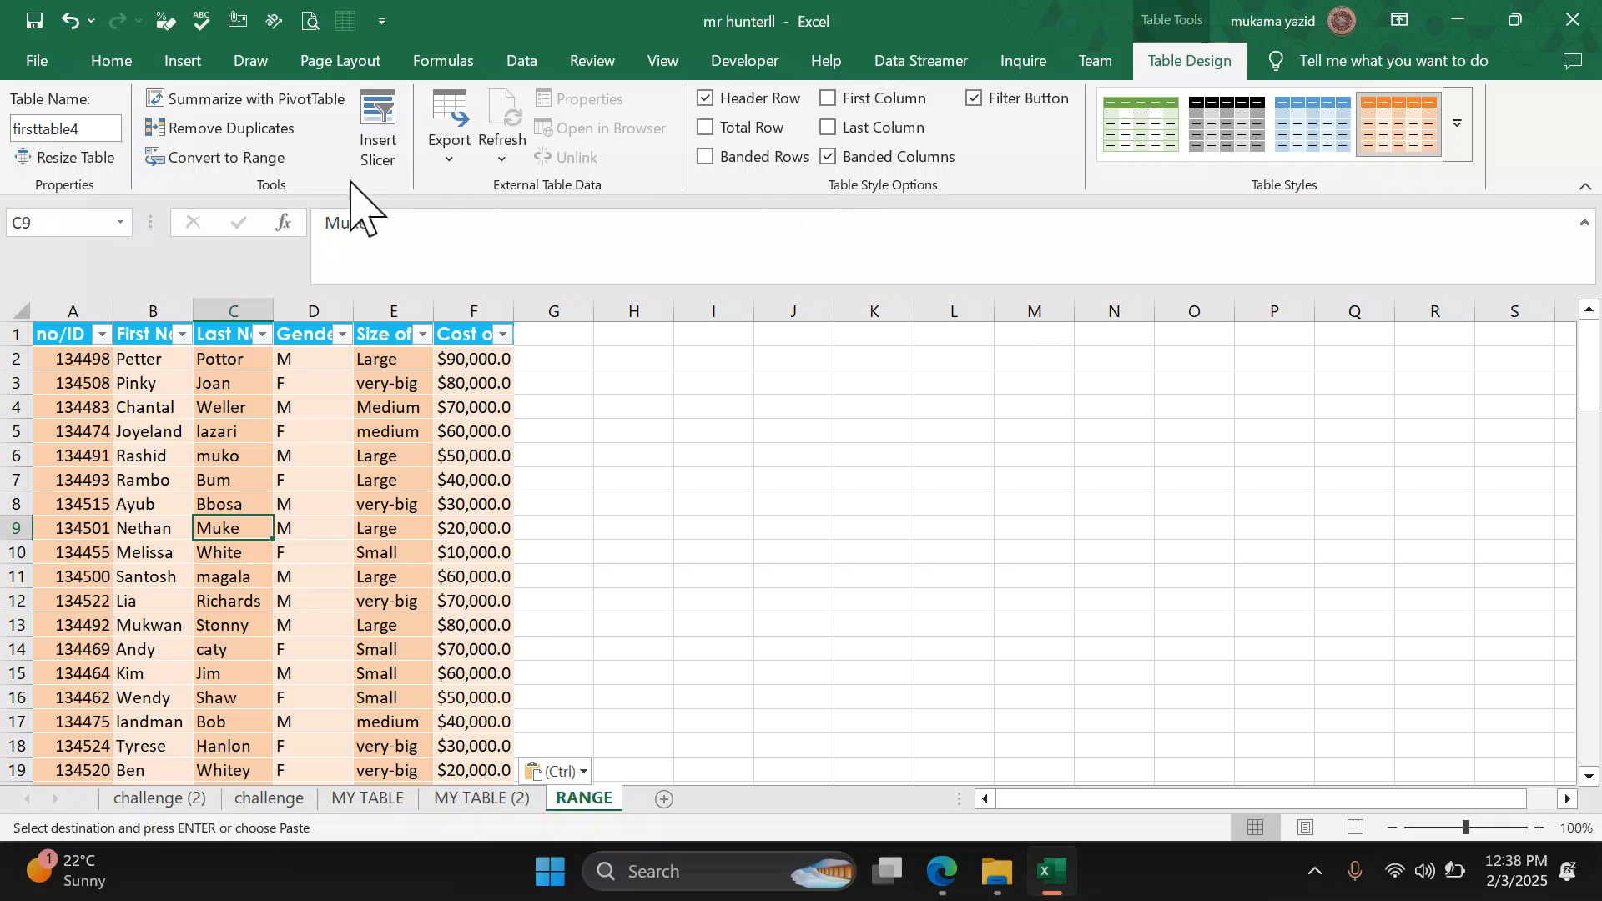
click(207, 157)
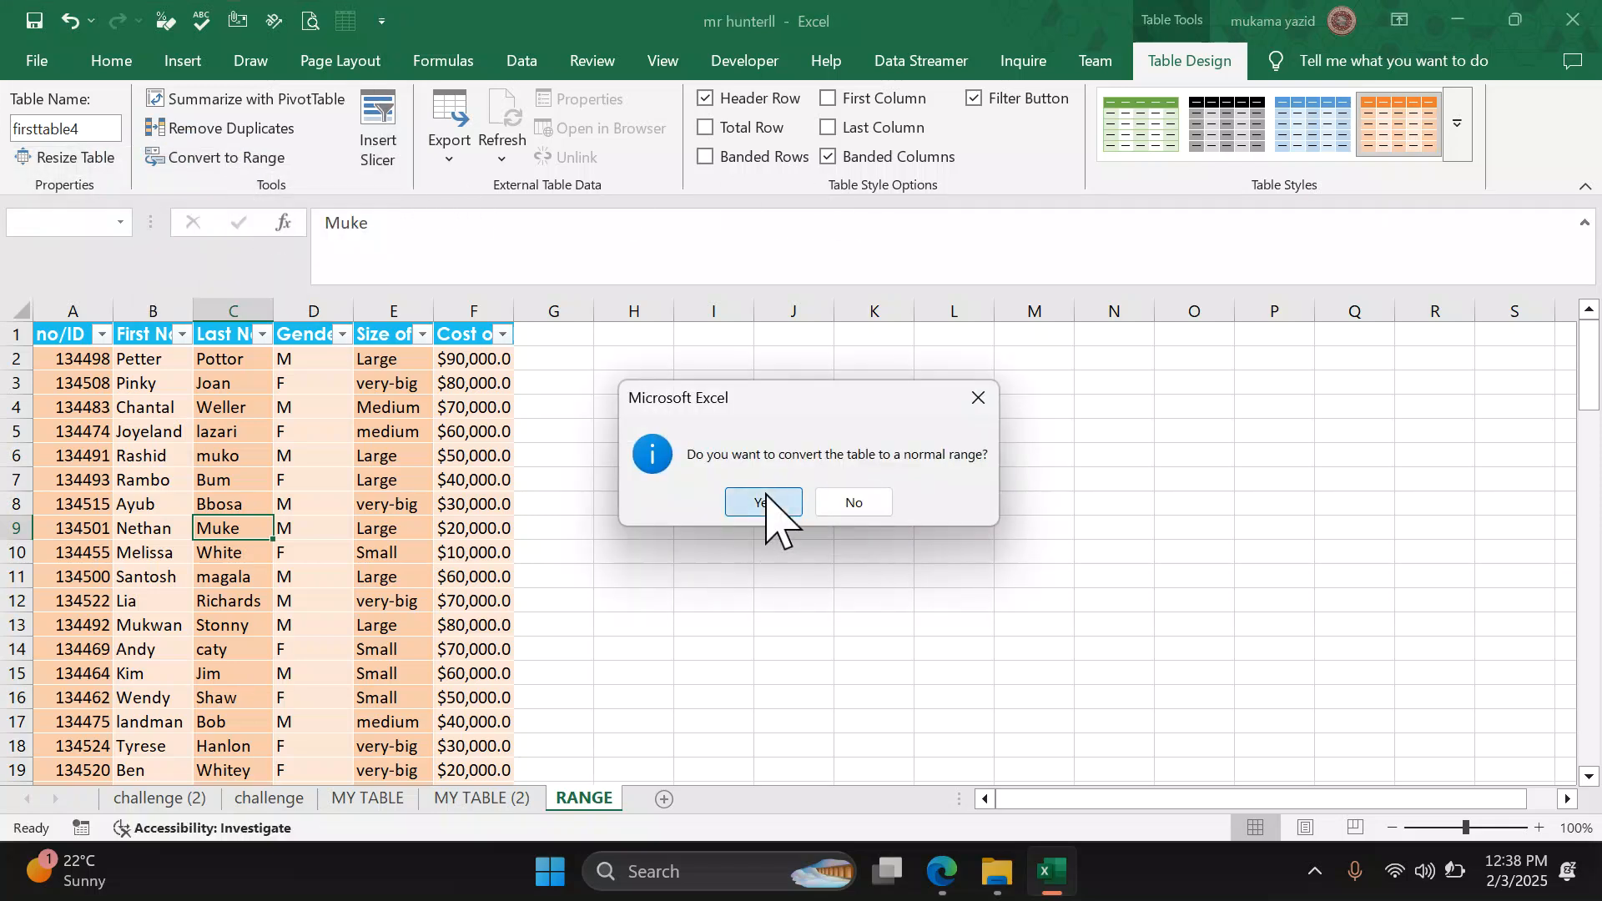
click(764, 500)
click(397, 532)
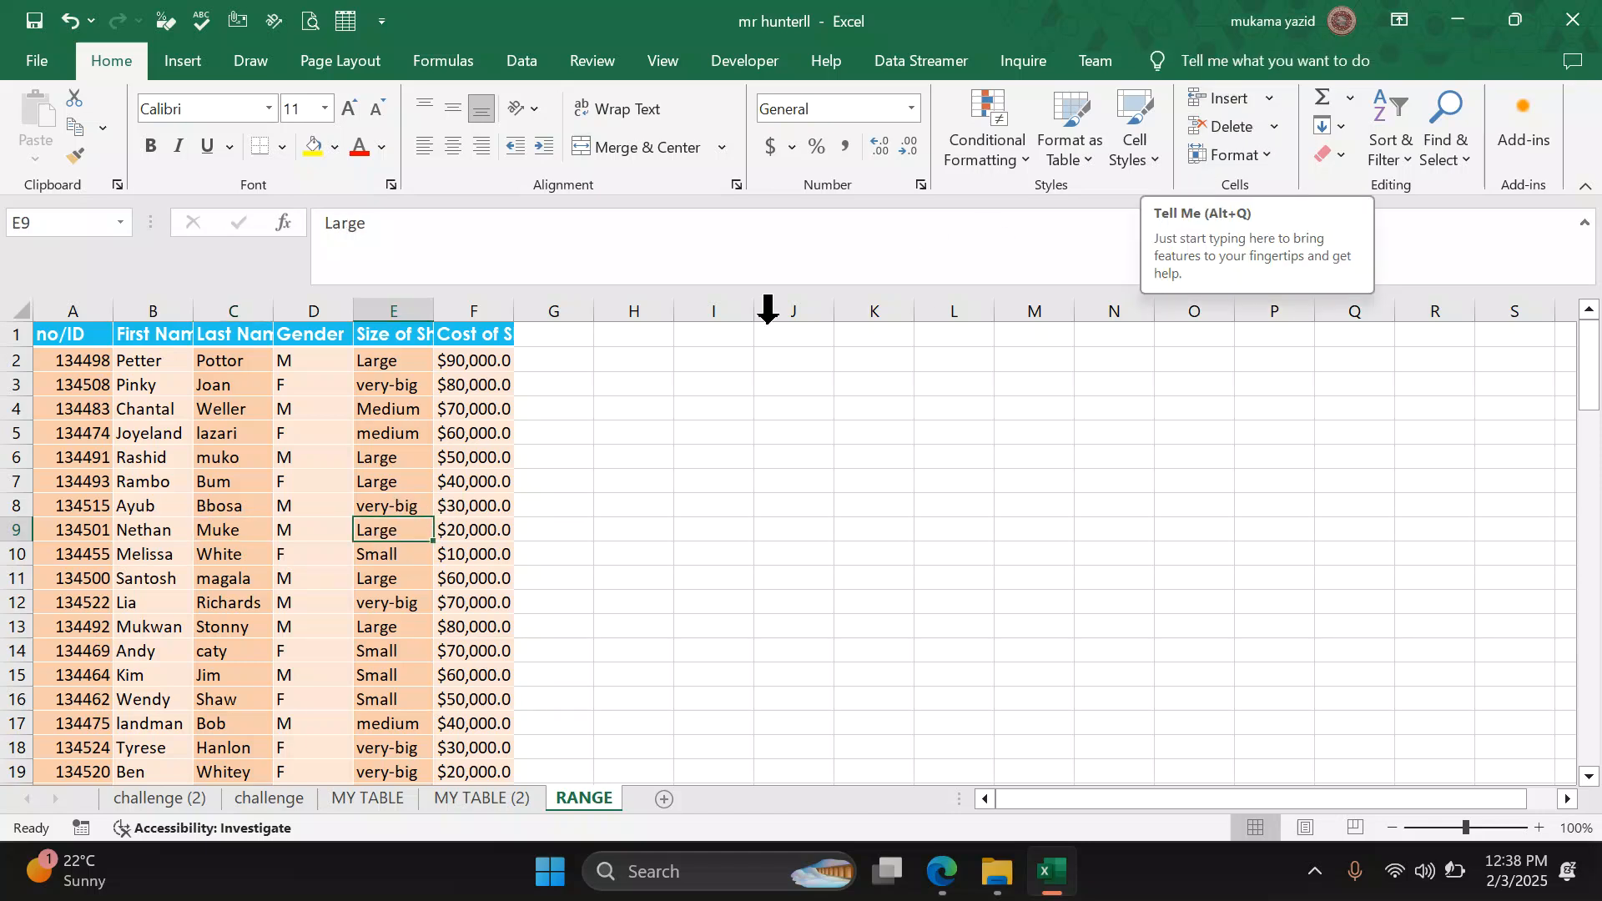
click(399, 626)
click(762, 530)
click(952, 508)
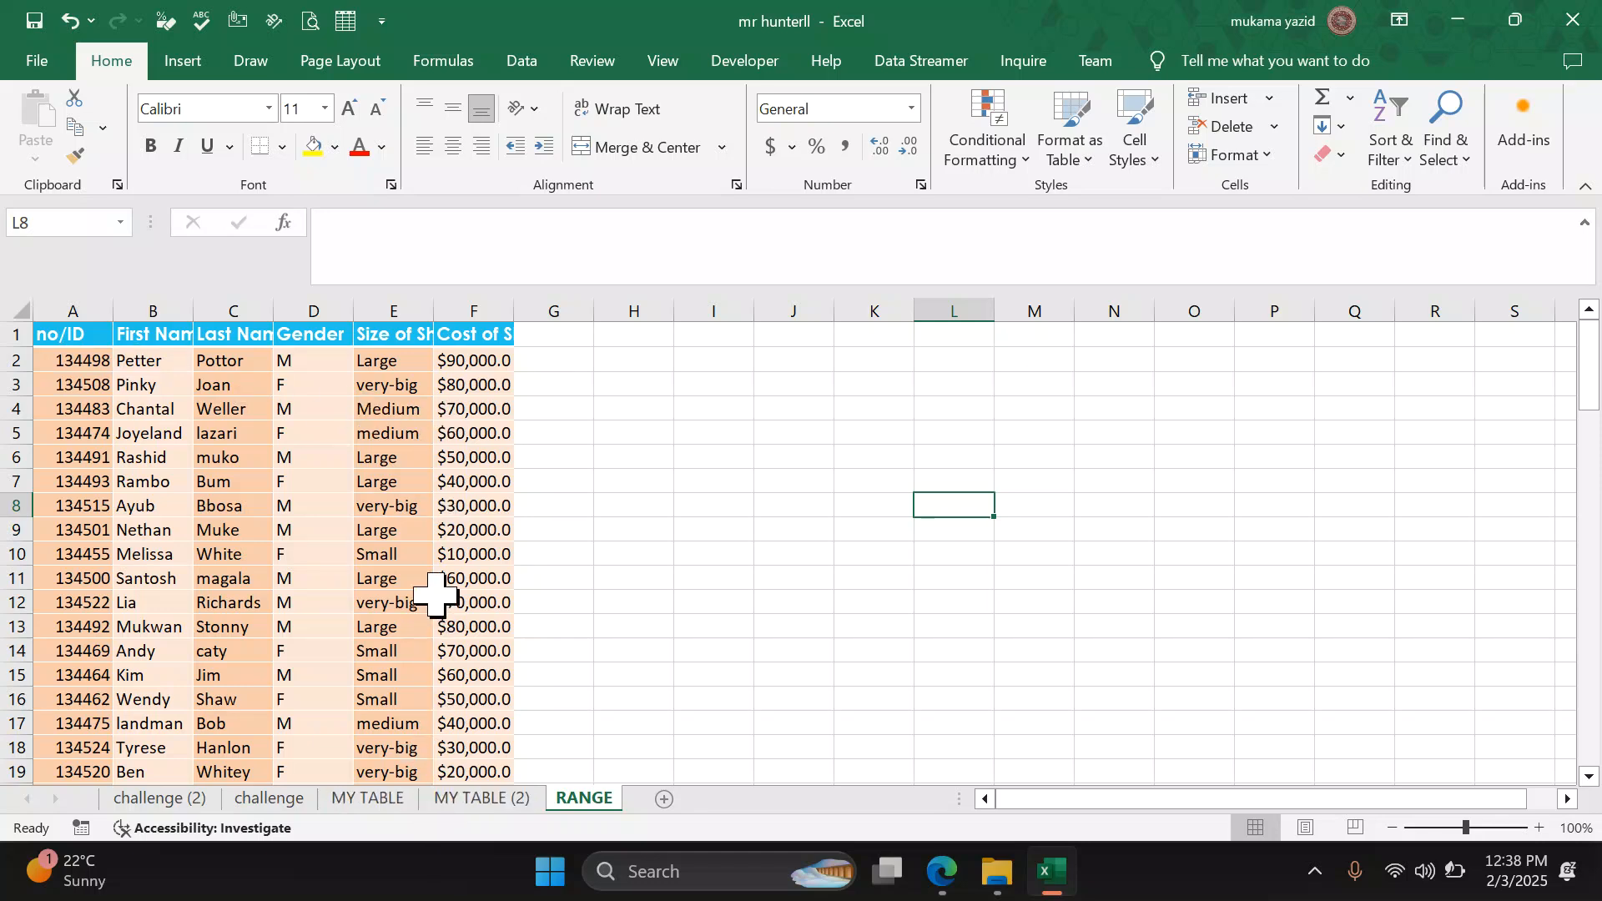
scroll(436, 572, down, 5)
scroll(436, 572, down, 11)
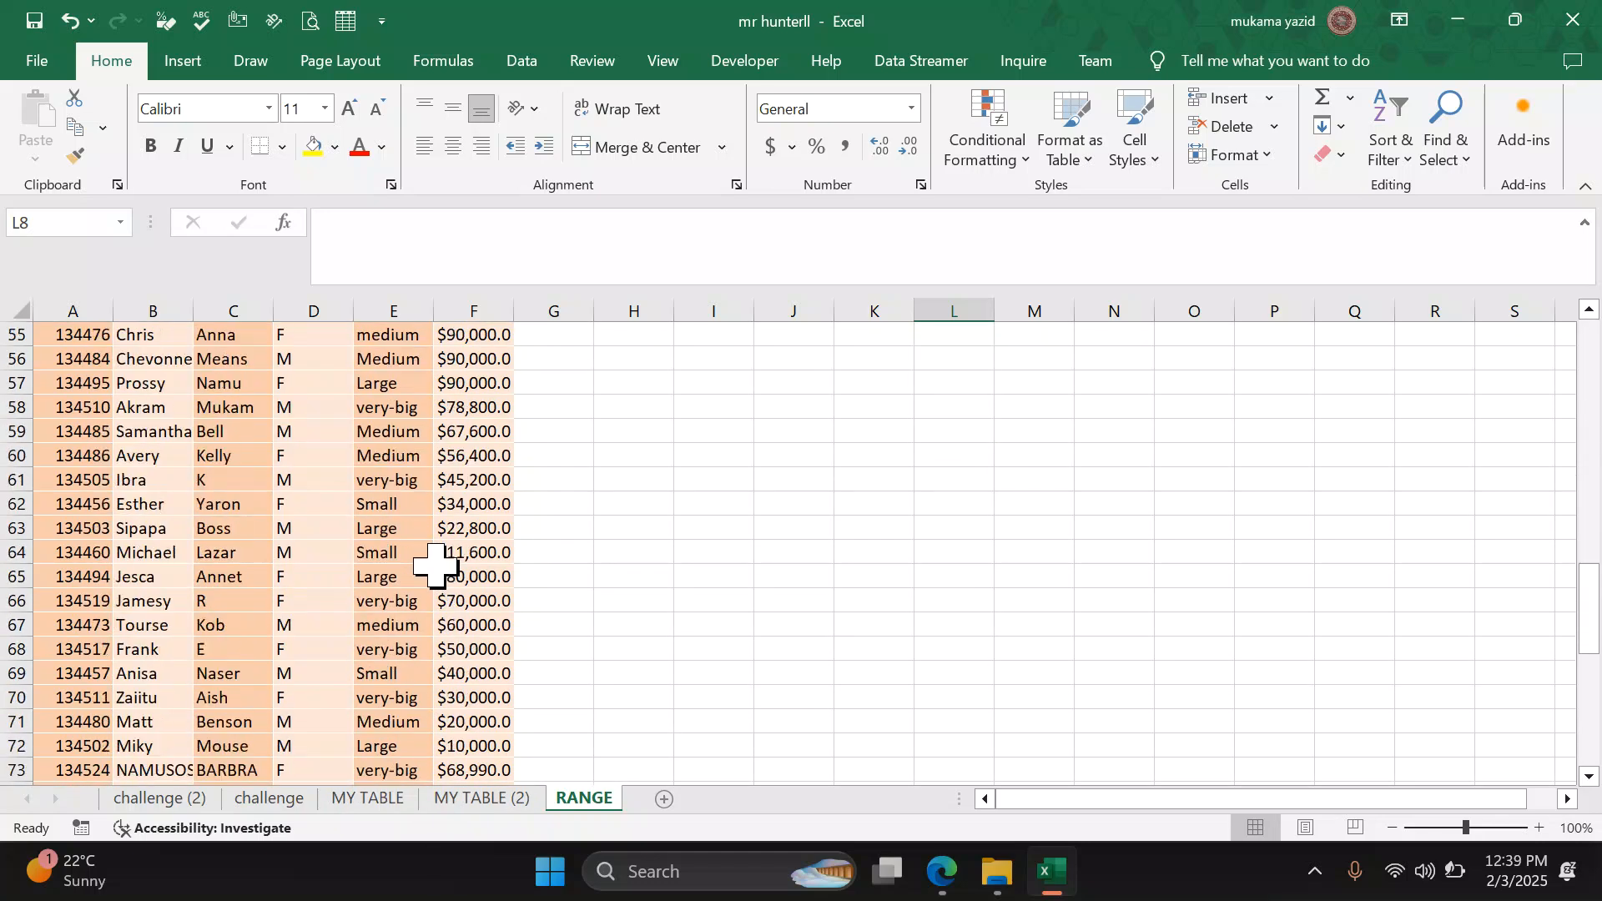
scroll(435, 550, up, 16)
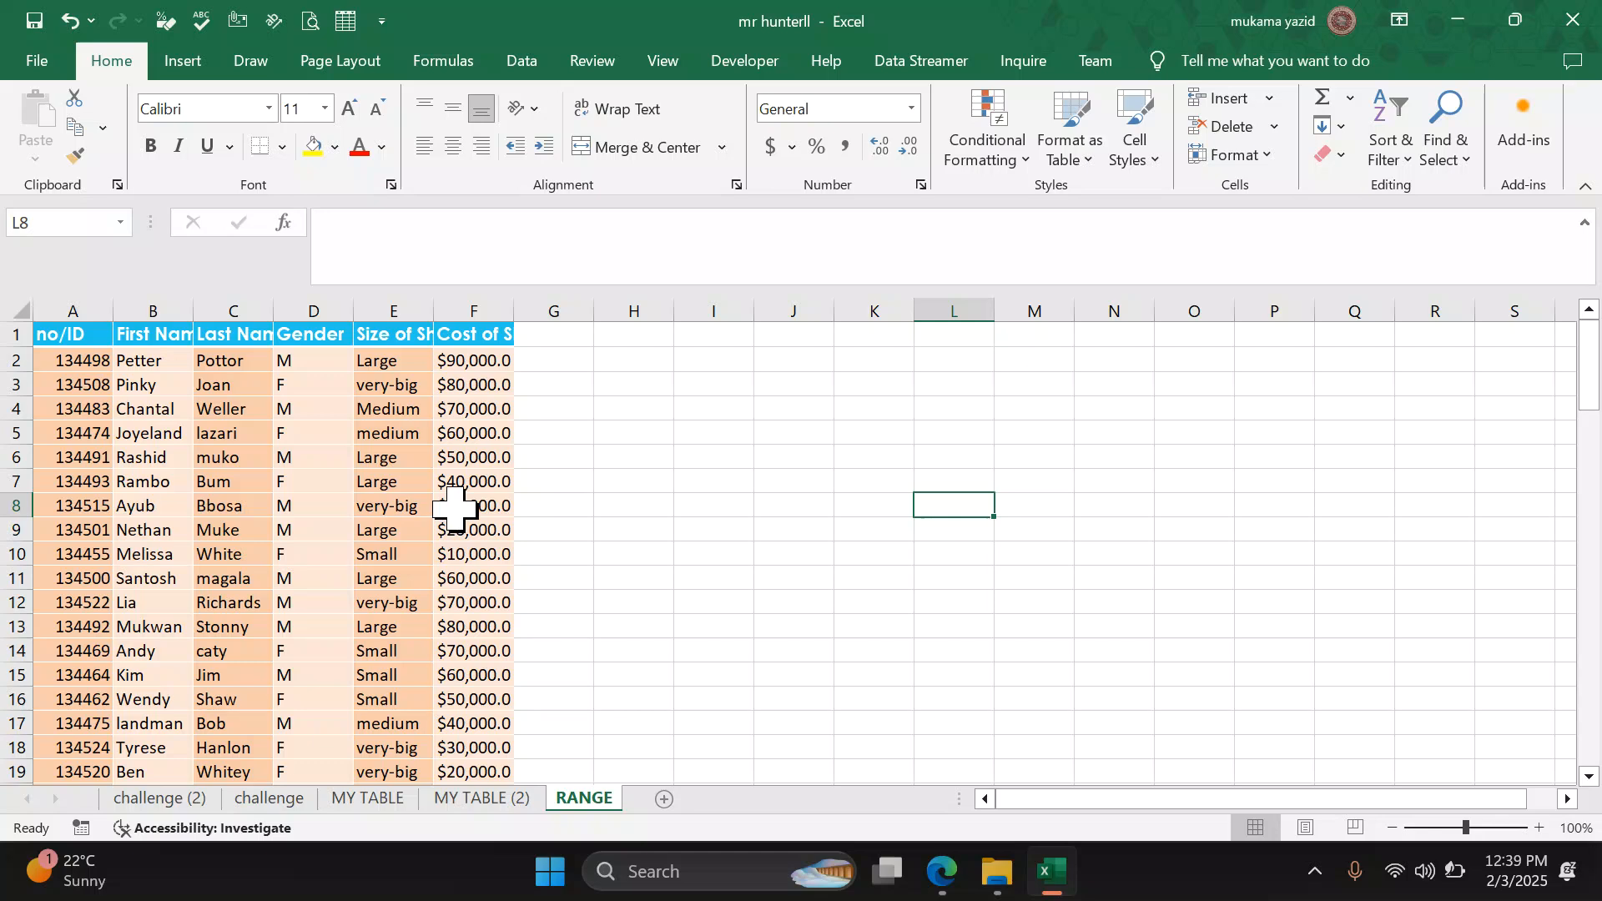
Step: Clear the formats of the data rows A2:F93 on the RANGE sheet and check the records down to the last row
drag(80, 360, 448, 431)
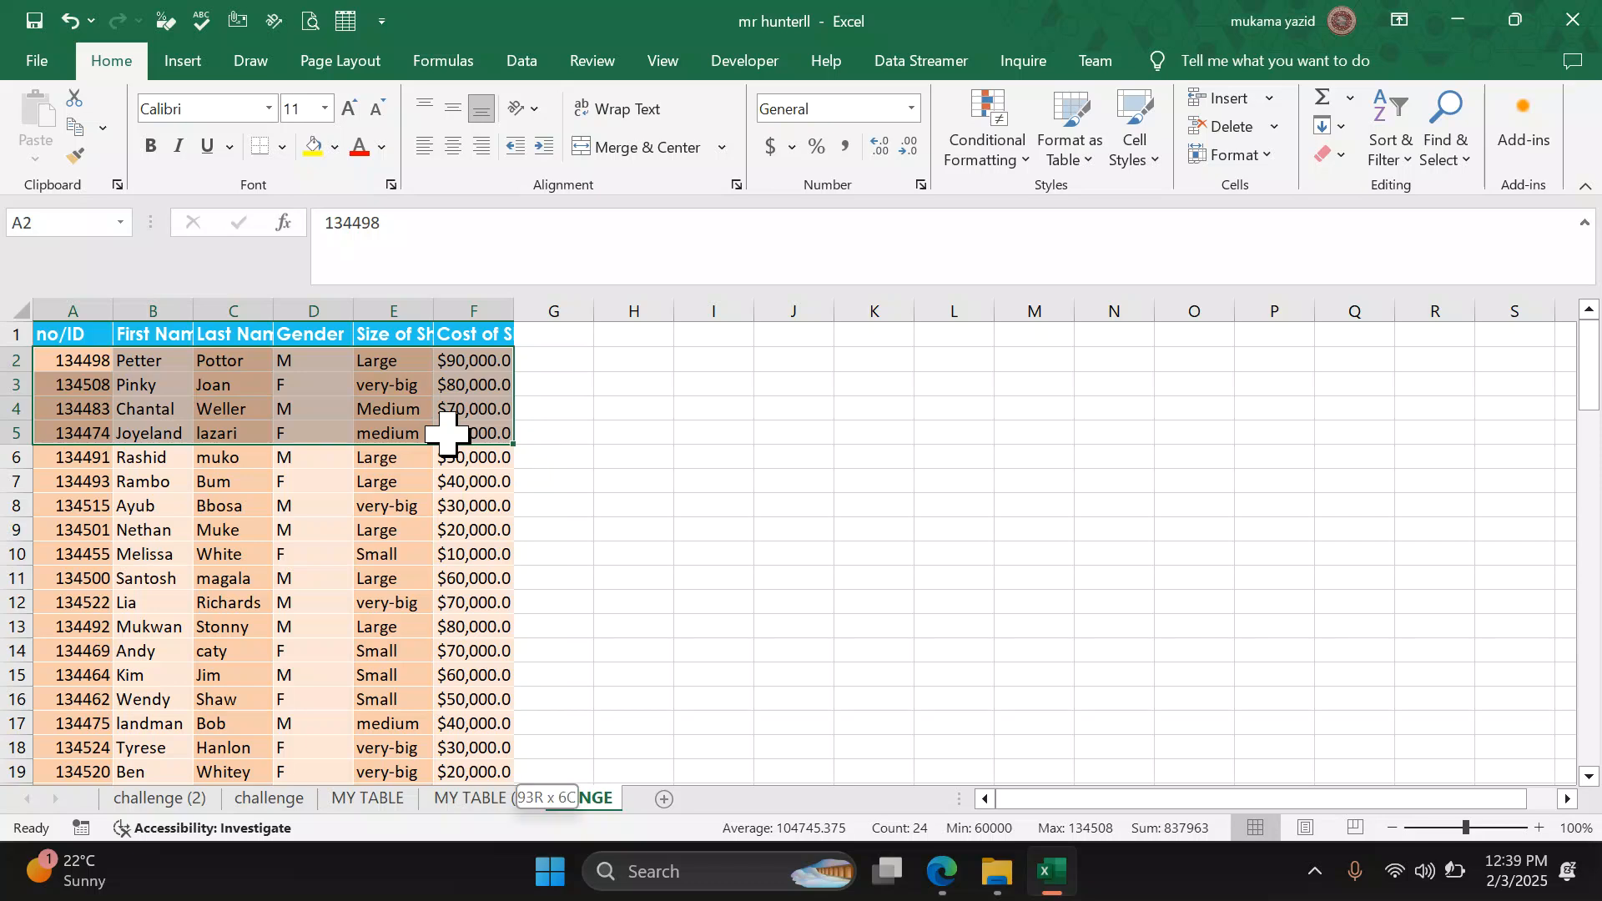
key(ctrl+shift+Down)
key(ctrl+q)
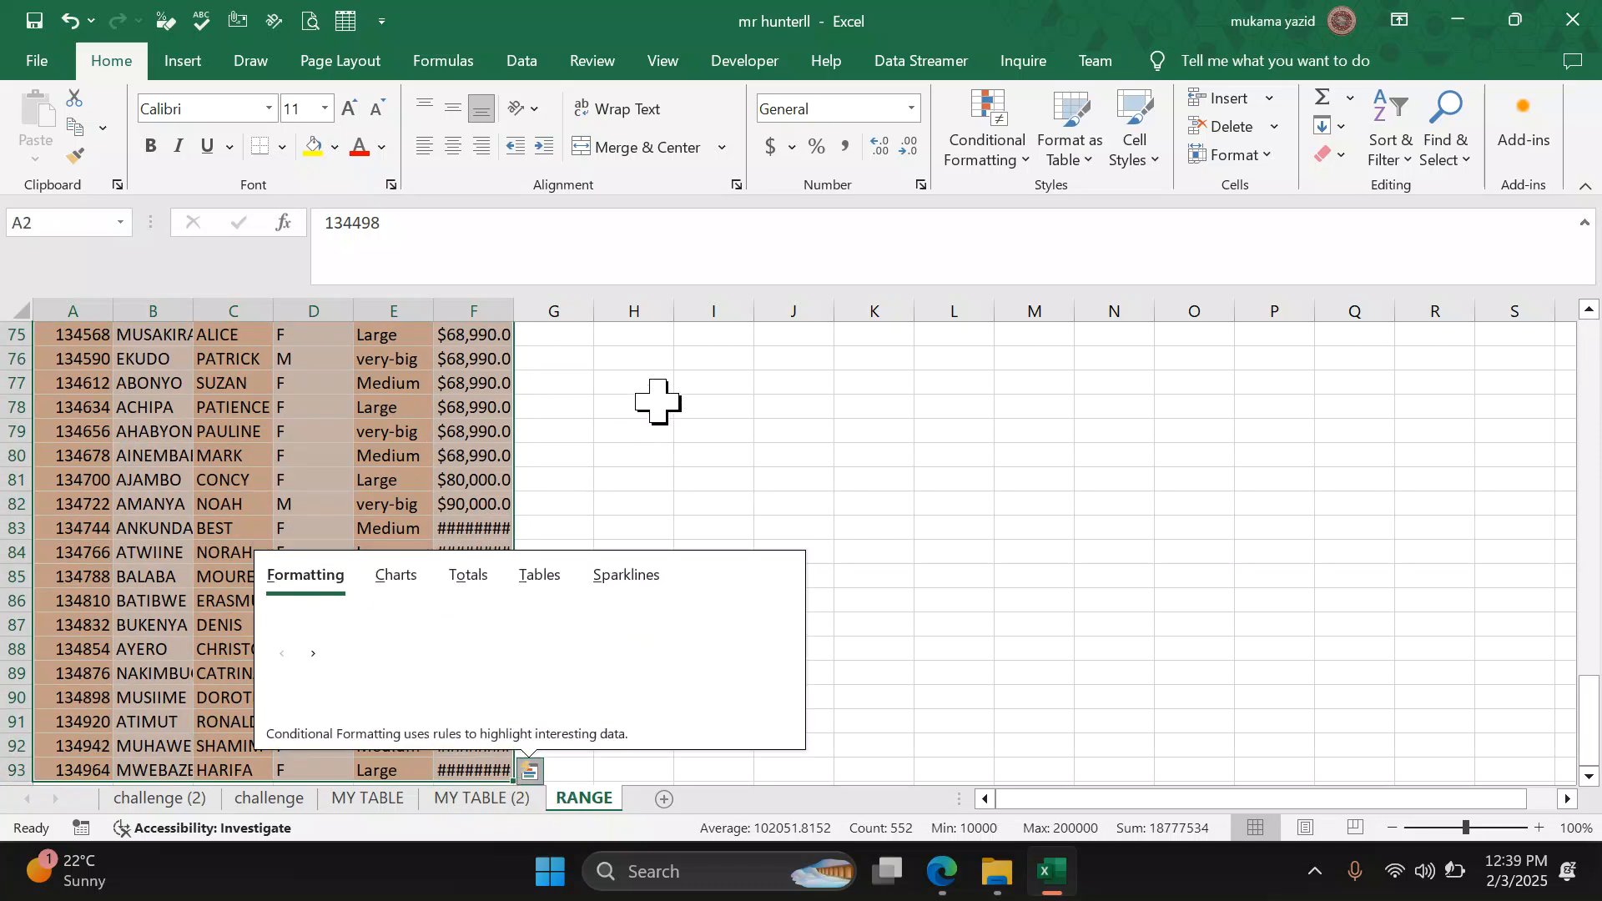
scroll(658, 401, down, 6)
scroll(615, 507, up, 2)
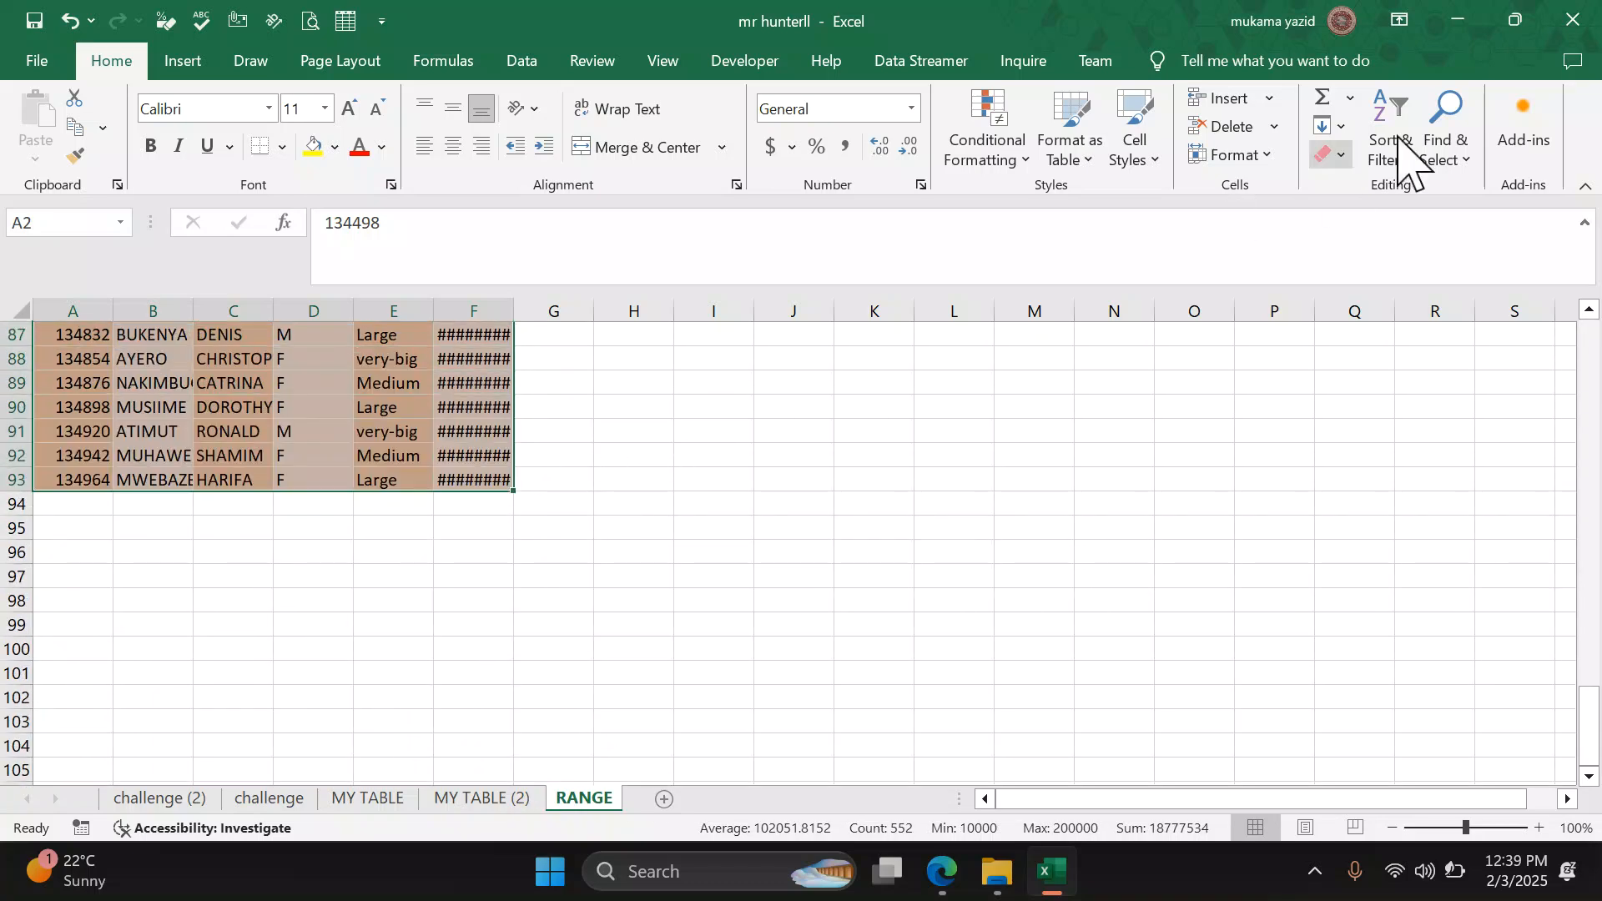
click(1335, 157)
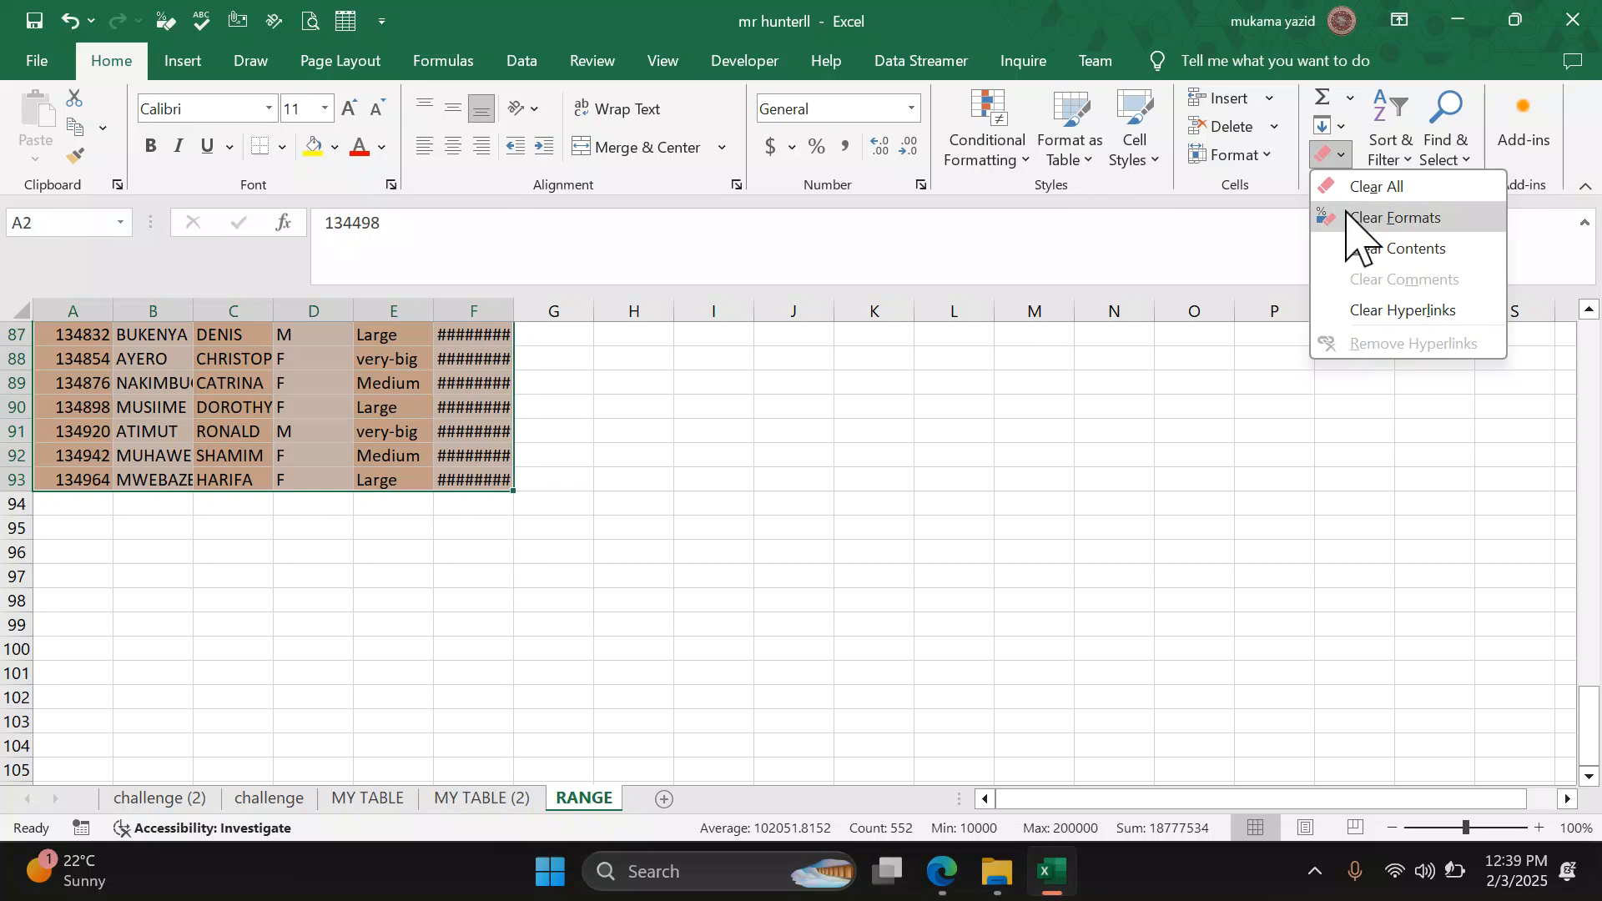
click(1385, 217)
click(869, 743)
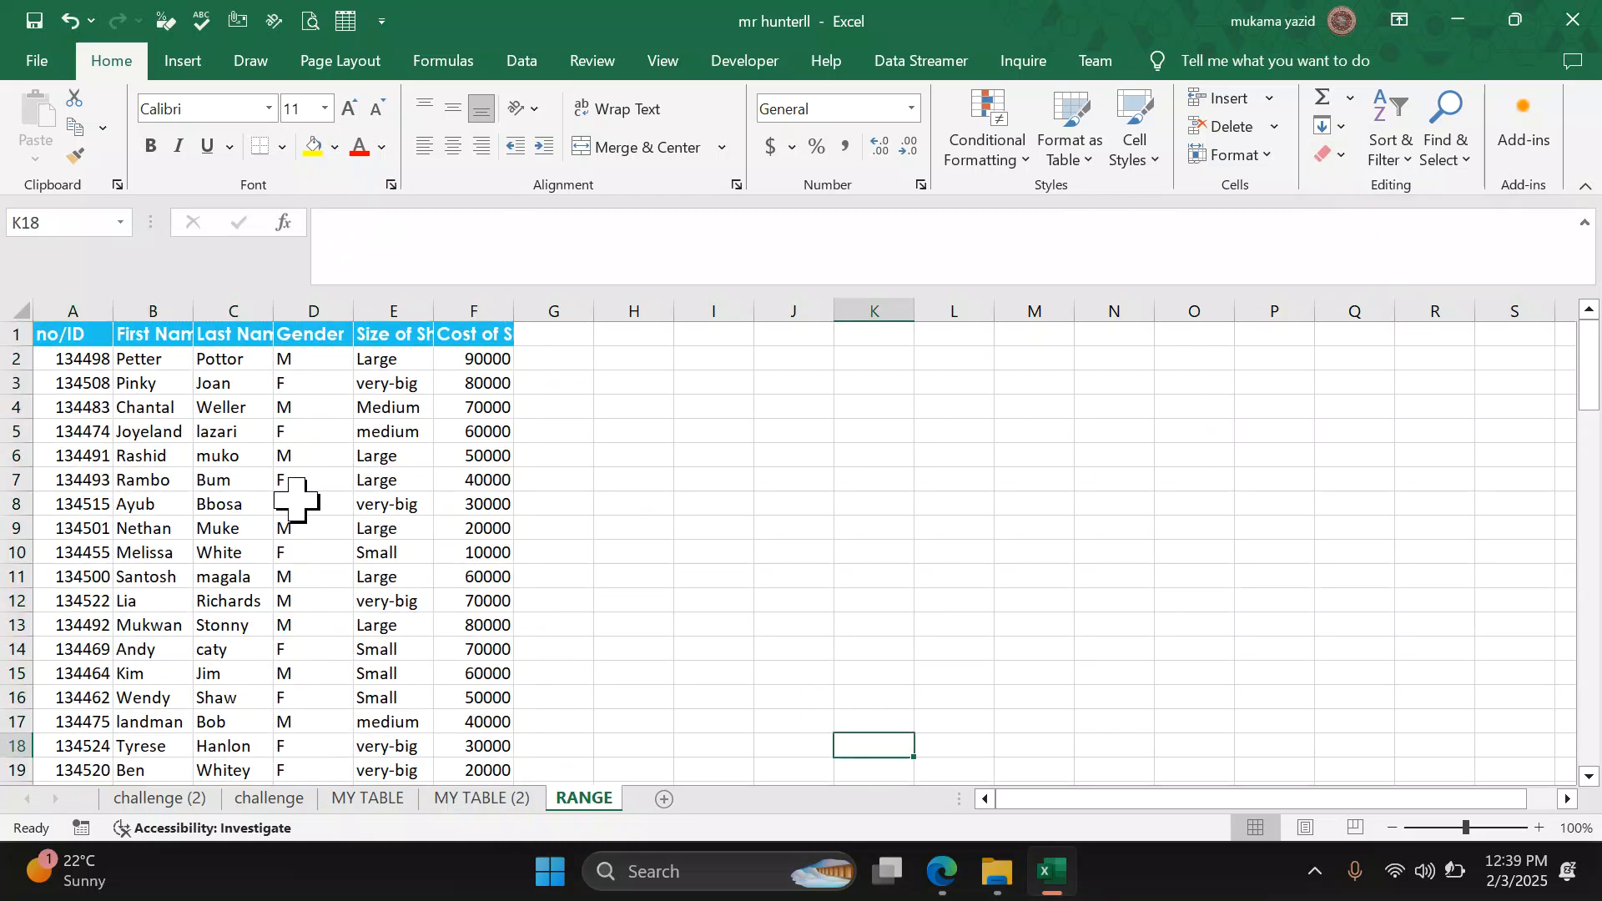
scroll(297, 499, down, 12)
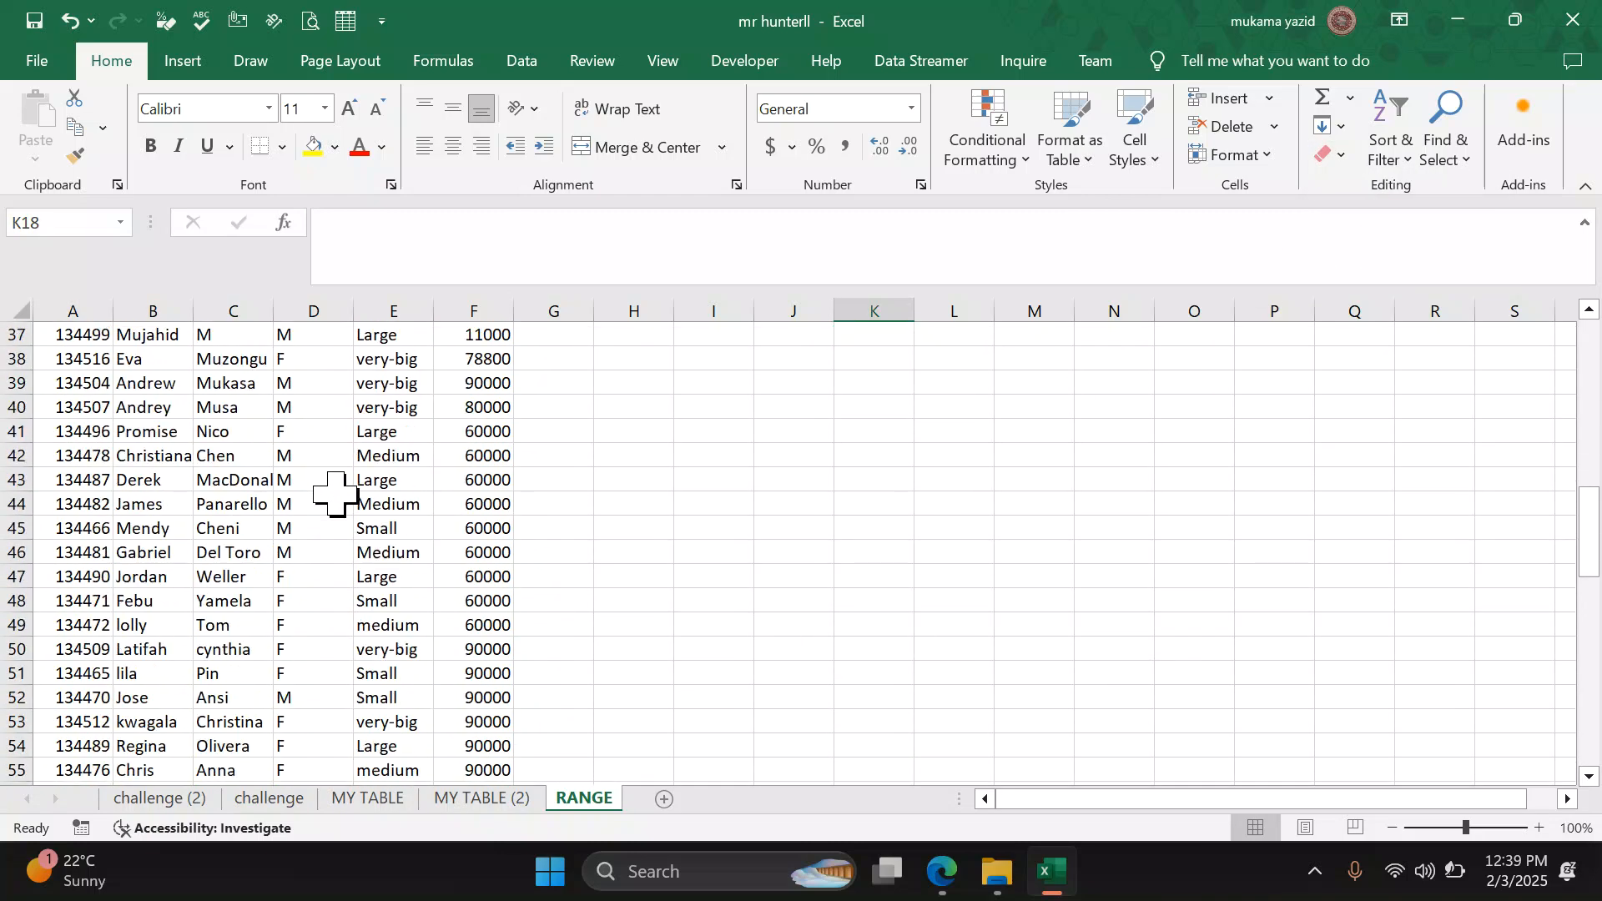
scroll(336, 494, down, 10)
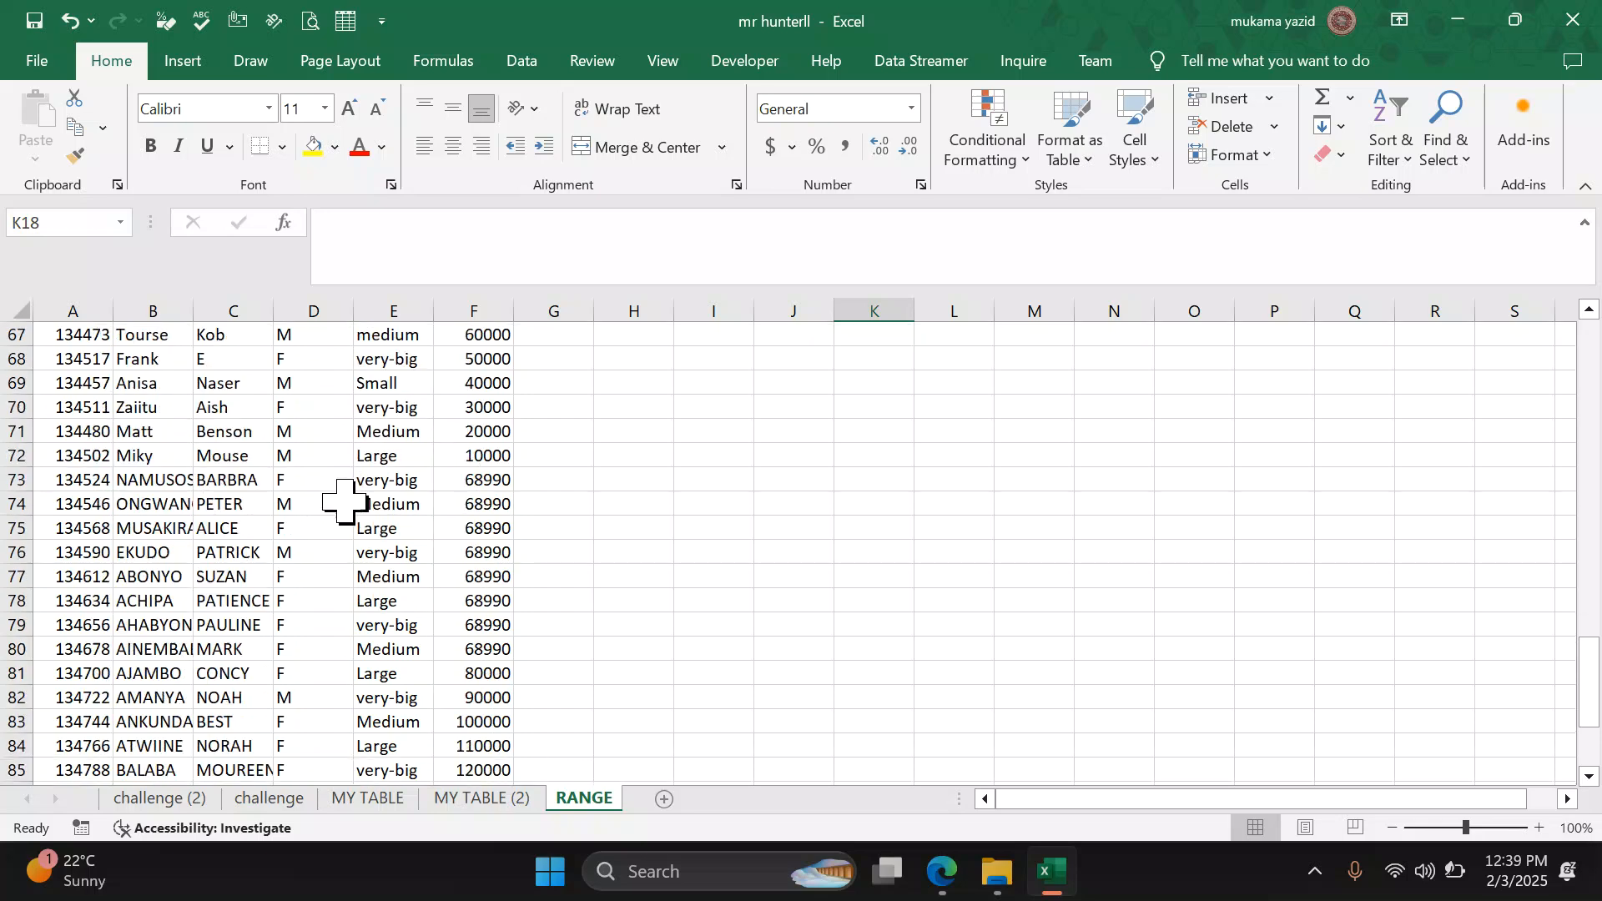
scroll(344, 501, down, 3)
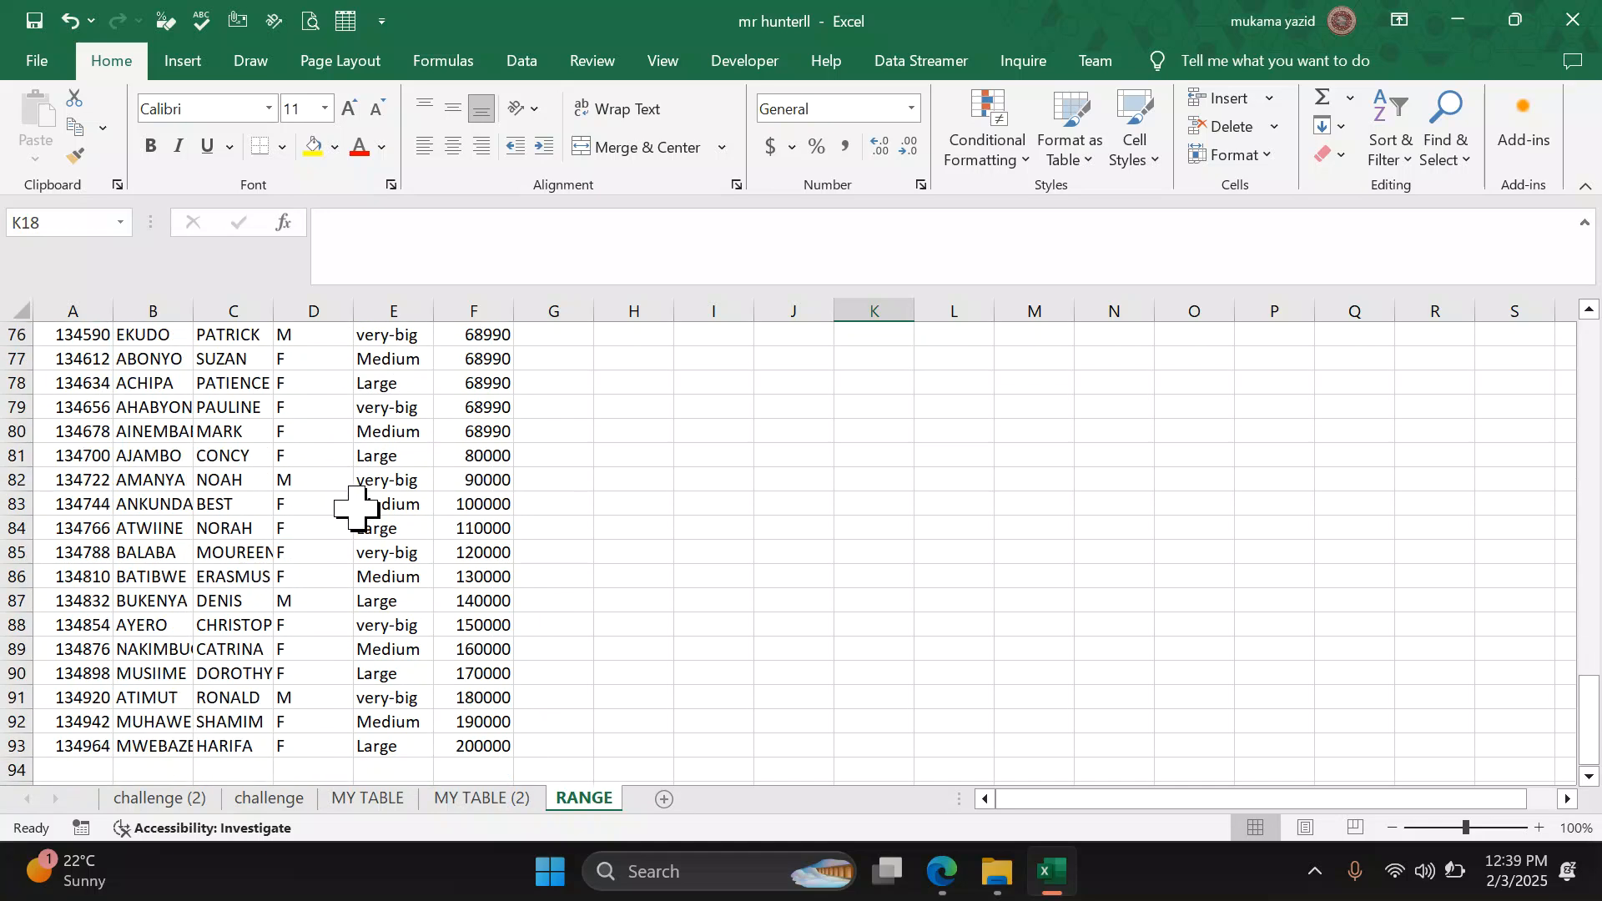
Step: Switch to the challenge PDF in Edge and review the table tasks against the work done
click(930, 868)
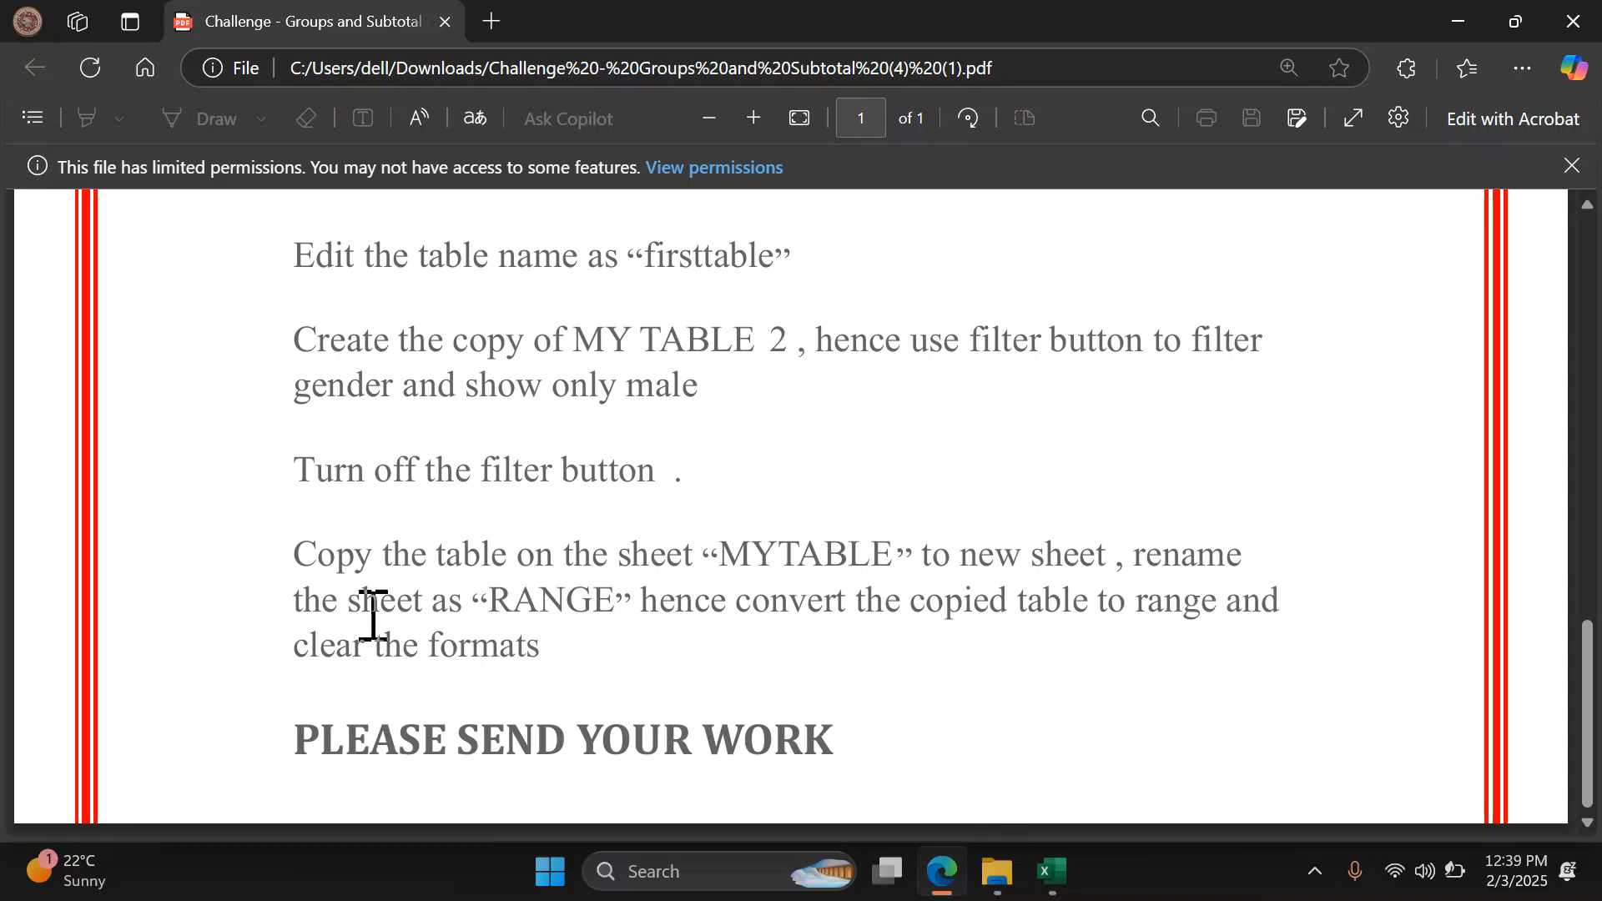
scroll(868, 718, up, 5)
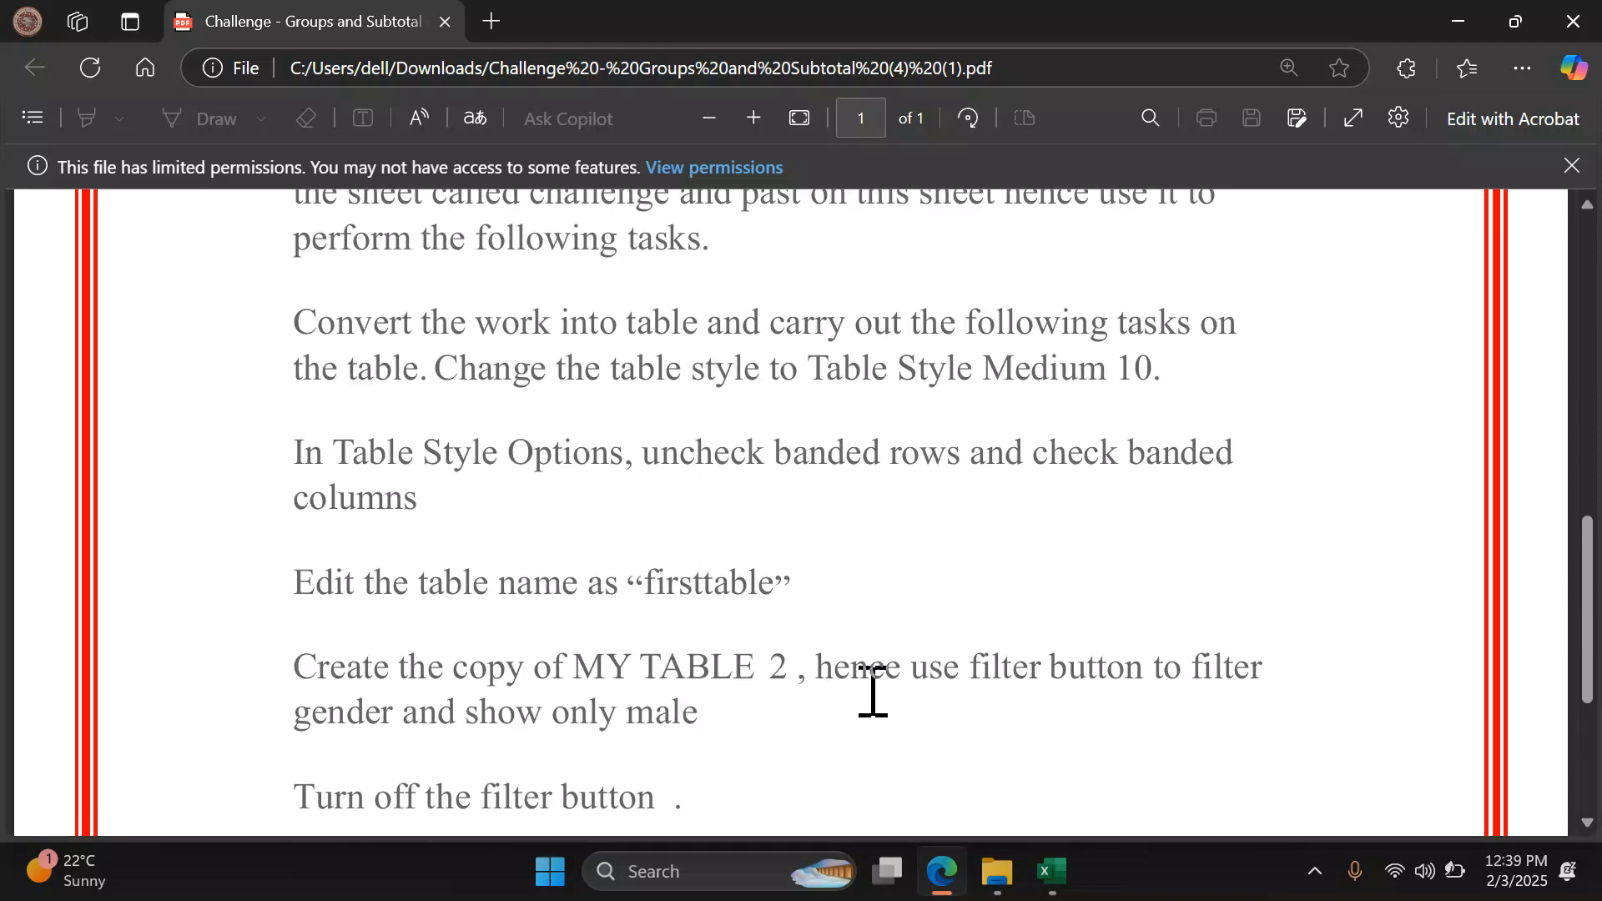